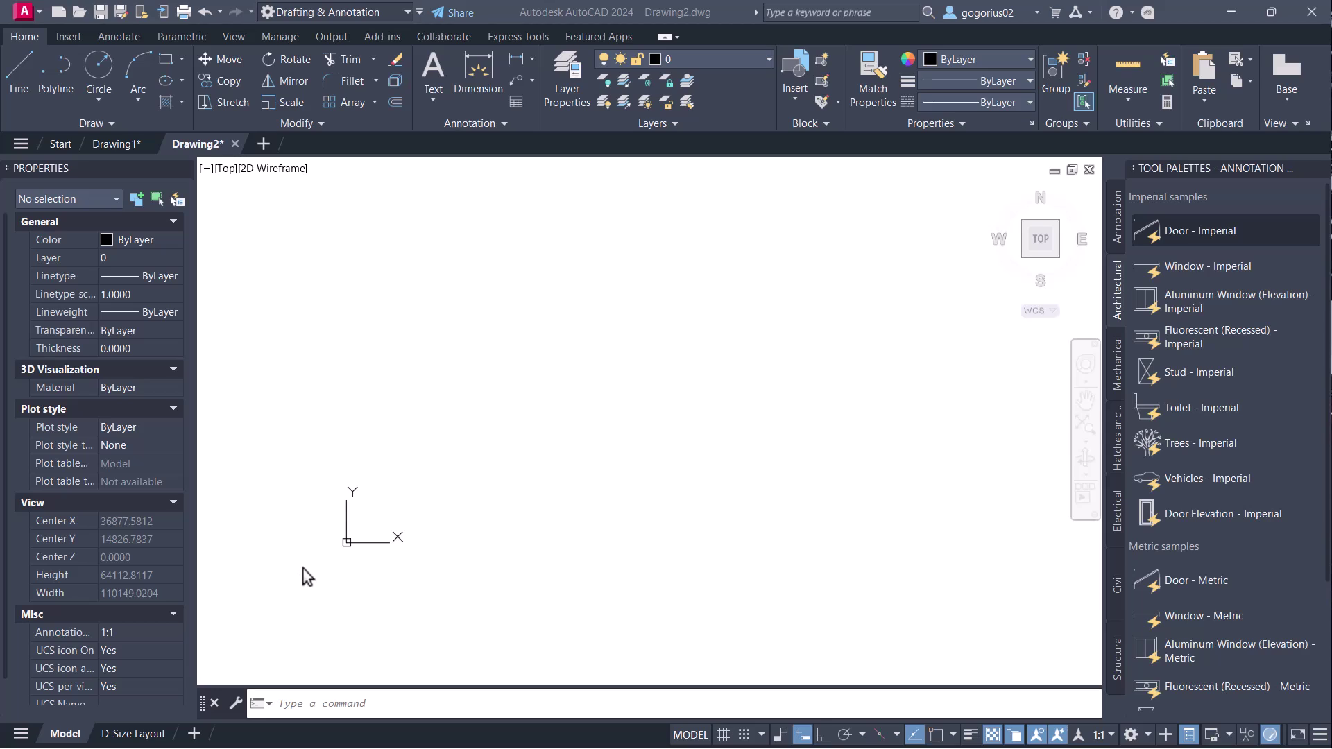
- Insert the A3-YS-titleblock block on the D-Size Layout, accepting its attributes with the project name MIXED USE BUILDING
scroll(355, 567, down, 2)
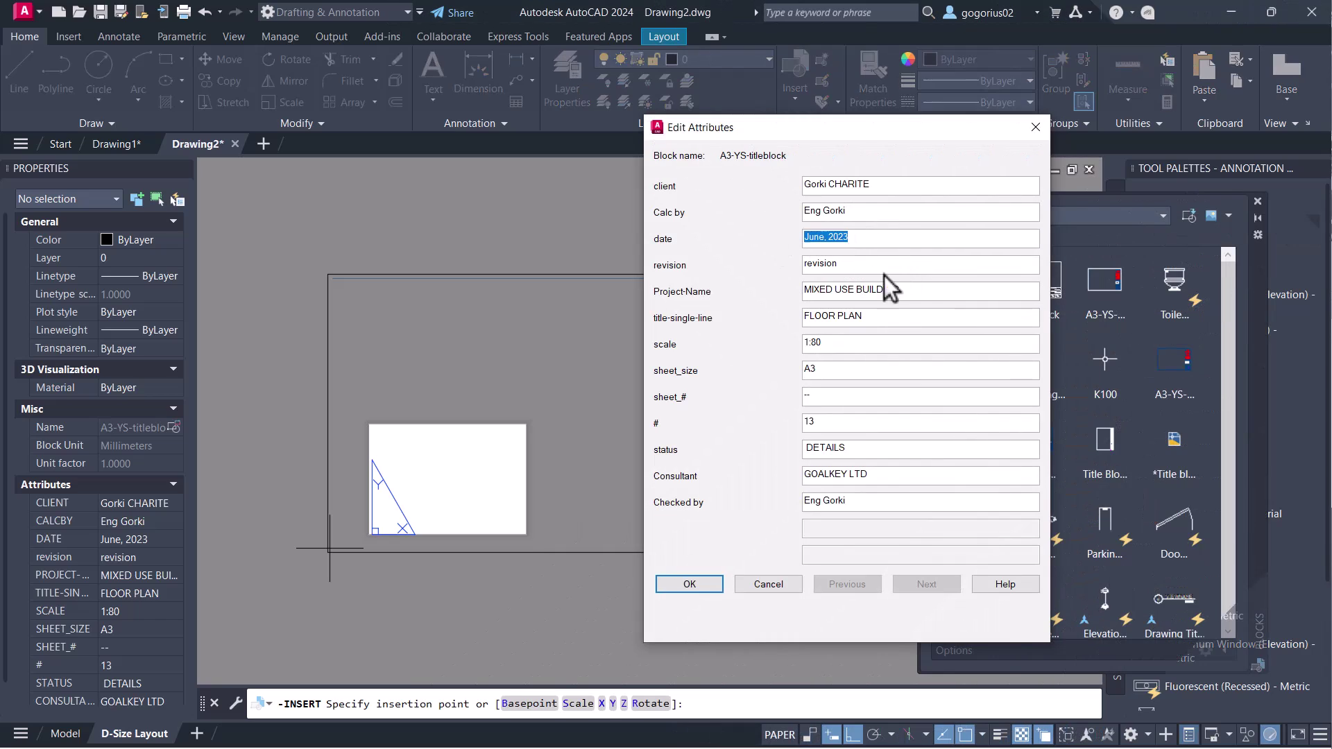
click(913, 291)
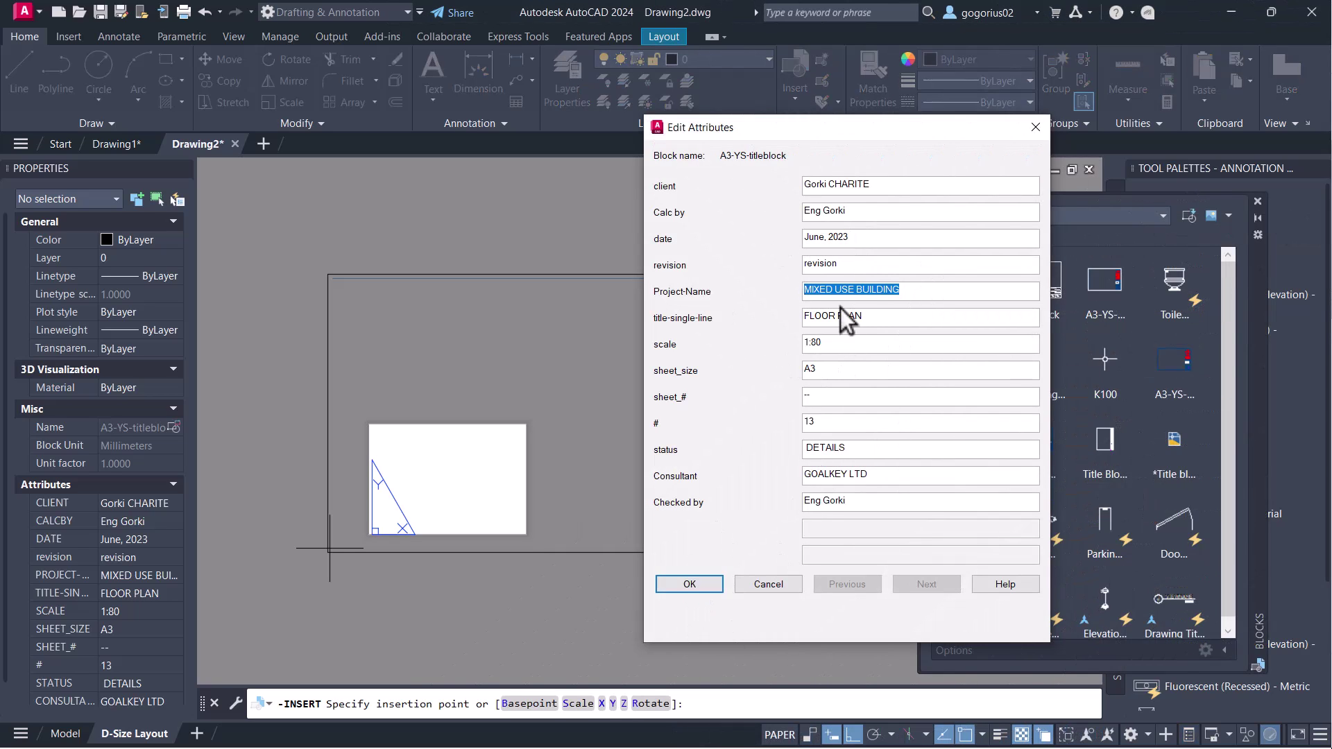
click(689, 584)
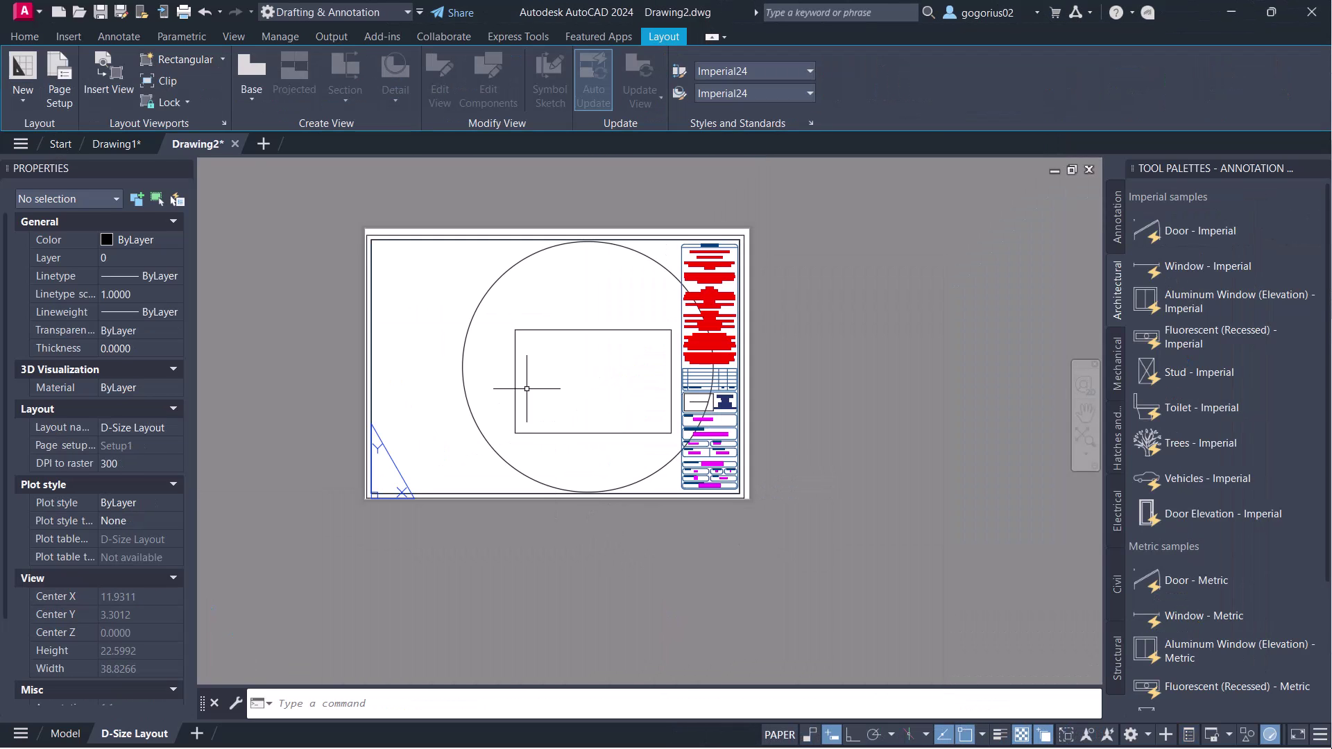
- Reduce the display scale of the circle and rectangle inside the layout viewport, then return to paper space
double_click(439, 351)
scroll(425, 306, down, 3)
double_click(445, 211)
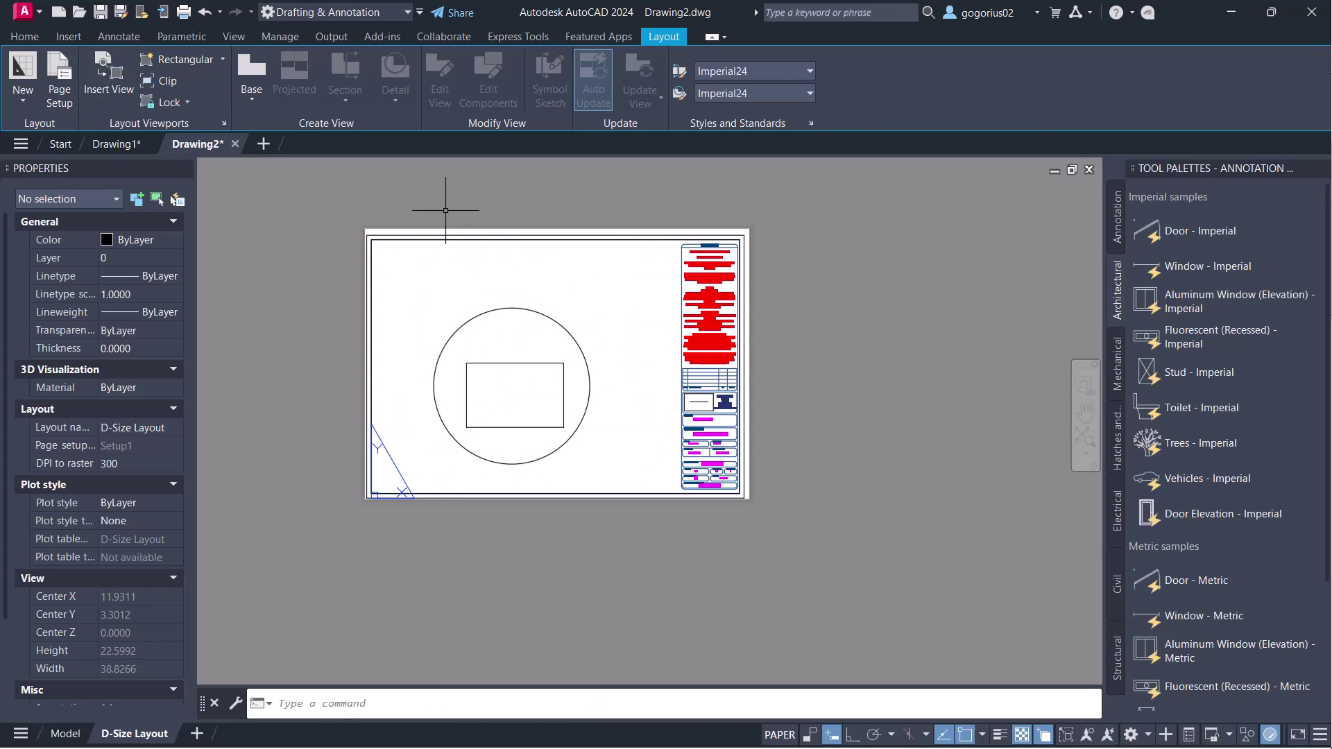
- Undo the viewport work and place the first corner of a new rectangular viewport on the sheet
key(ctrl+z)
key(ctrl+z)
key(ctrl+z)
key(ctrl+z)
click(177, 60)
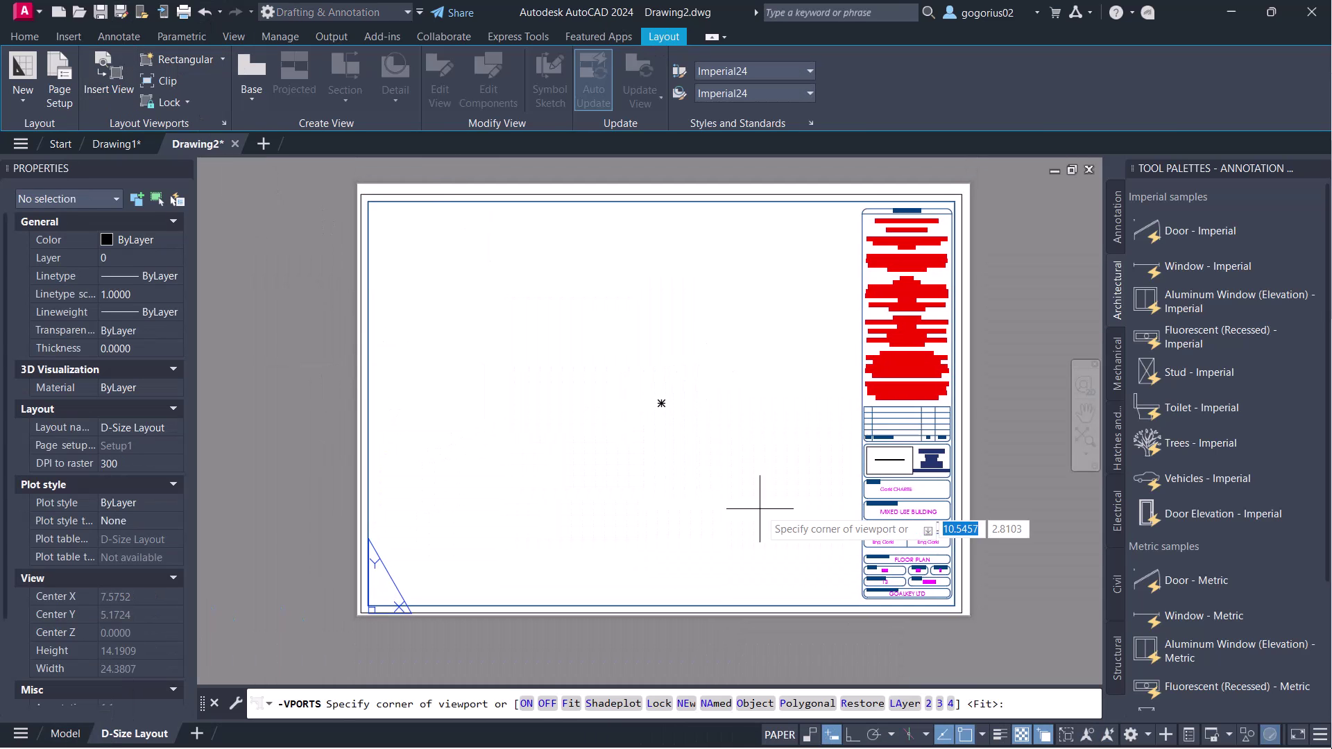
click(759, 509)
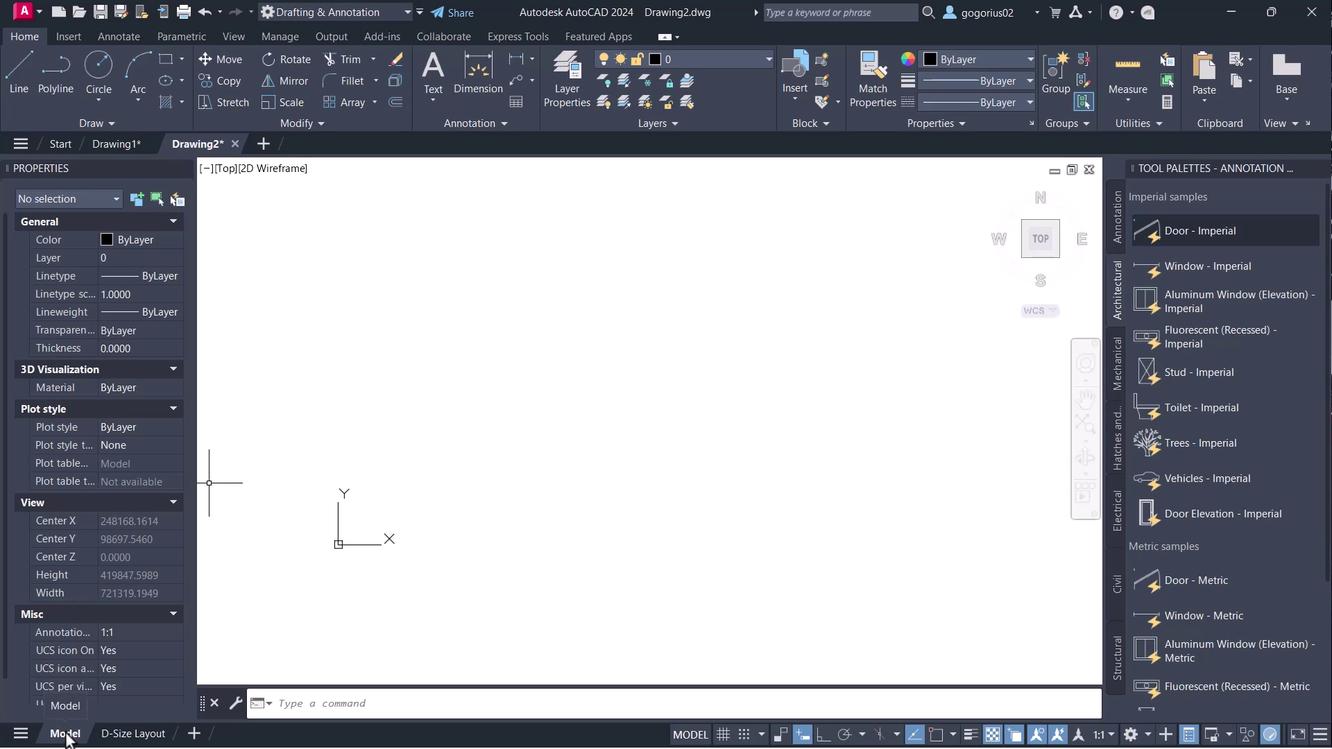
- Create a new page setup named Setup1 for the D-Size Layout
click(143, 735)
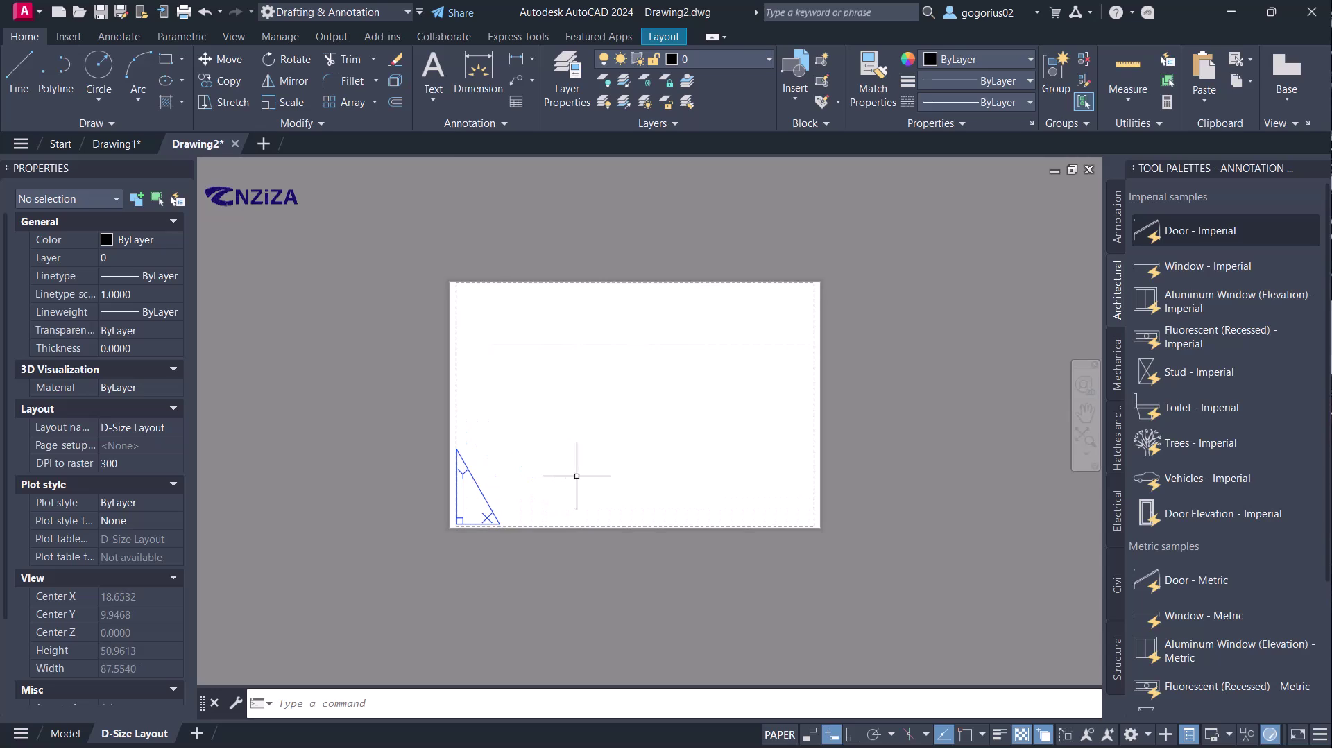
scroll(577, 476, up, 2)
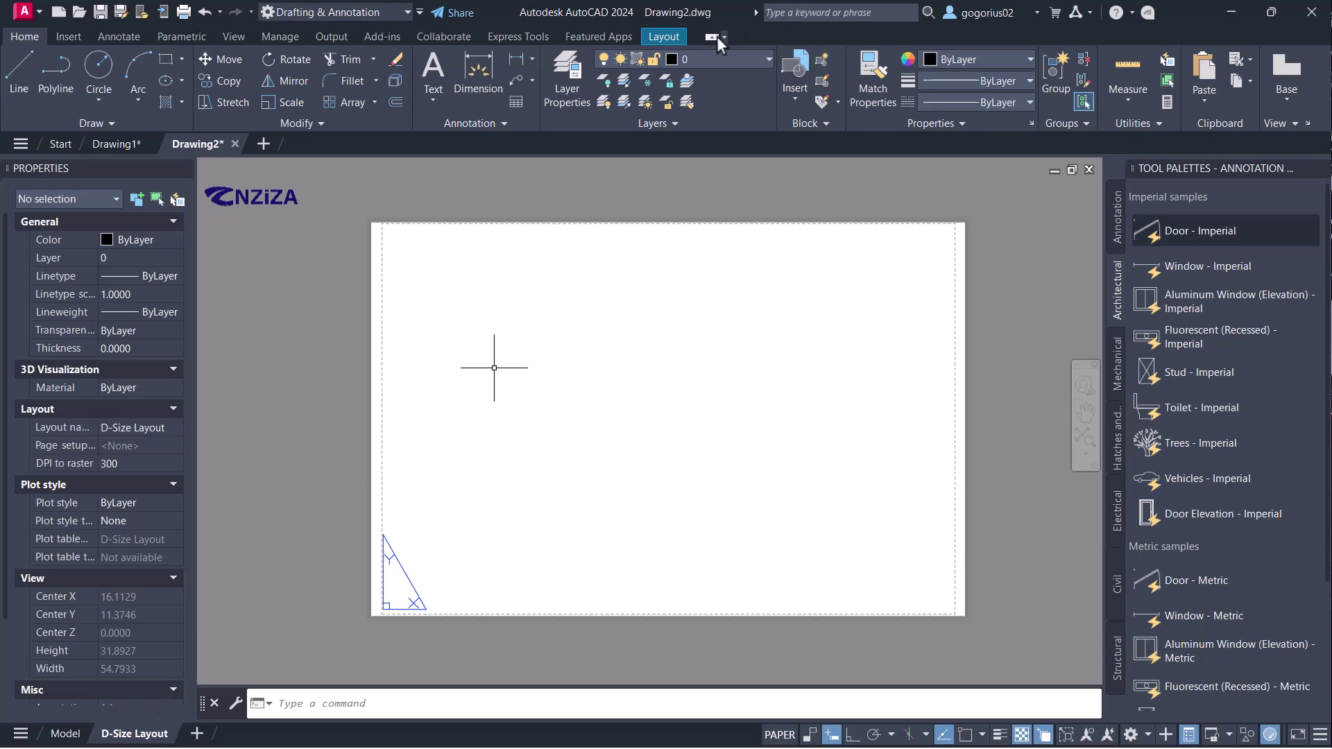
click(664, 37)
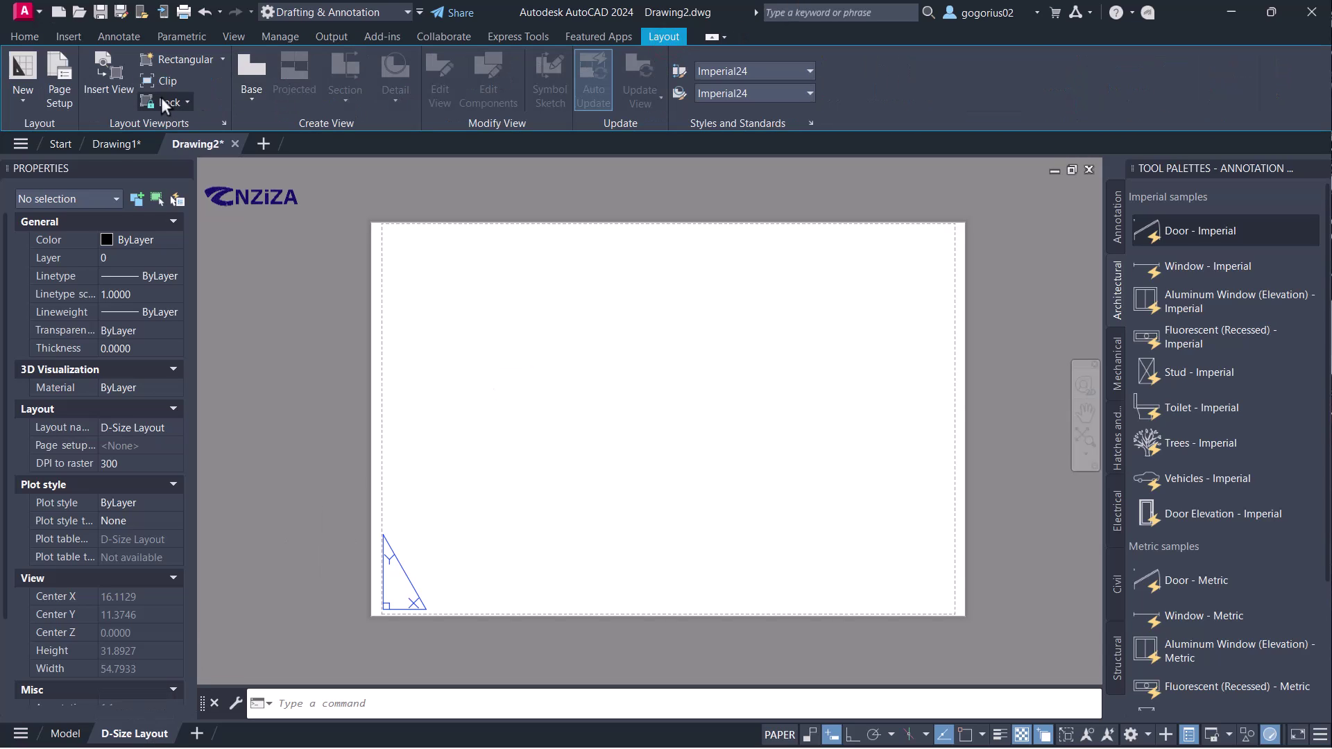
click(61, 83)
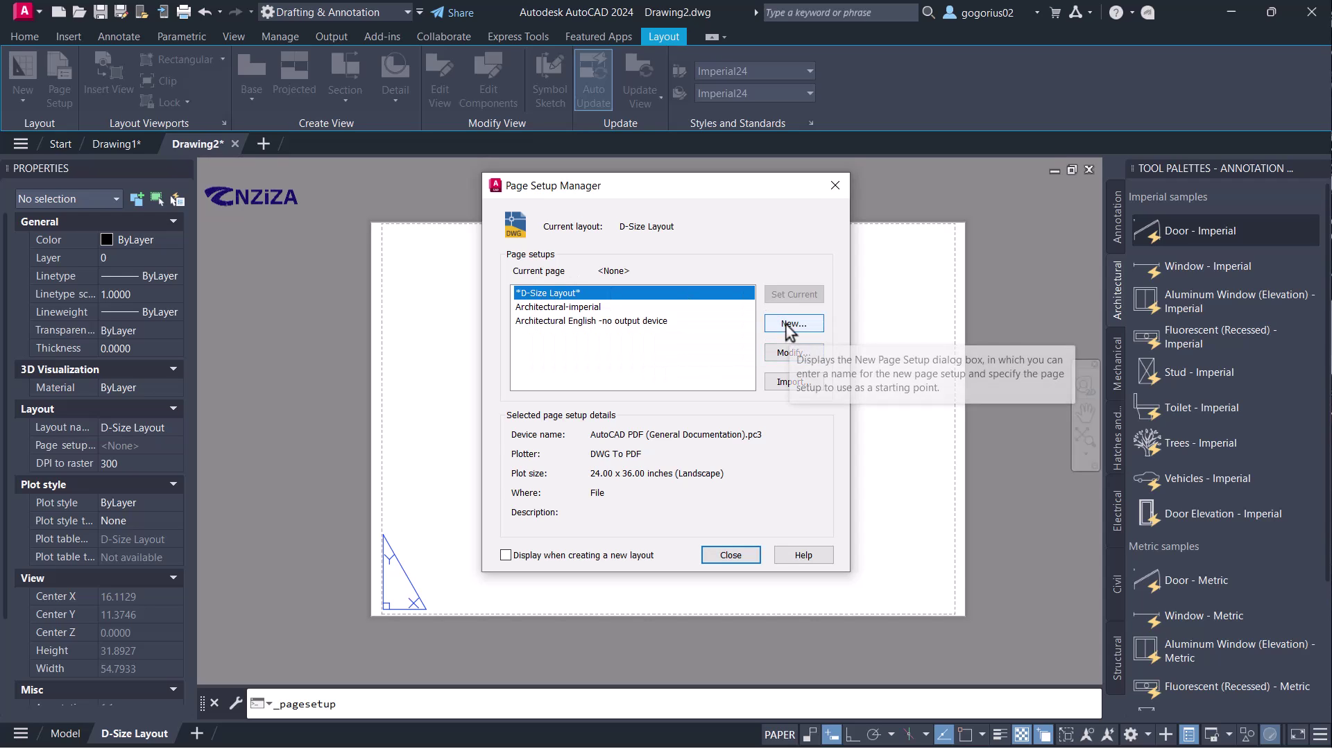
click(788, 324)
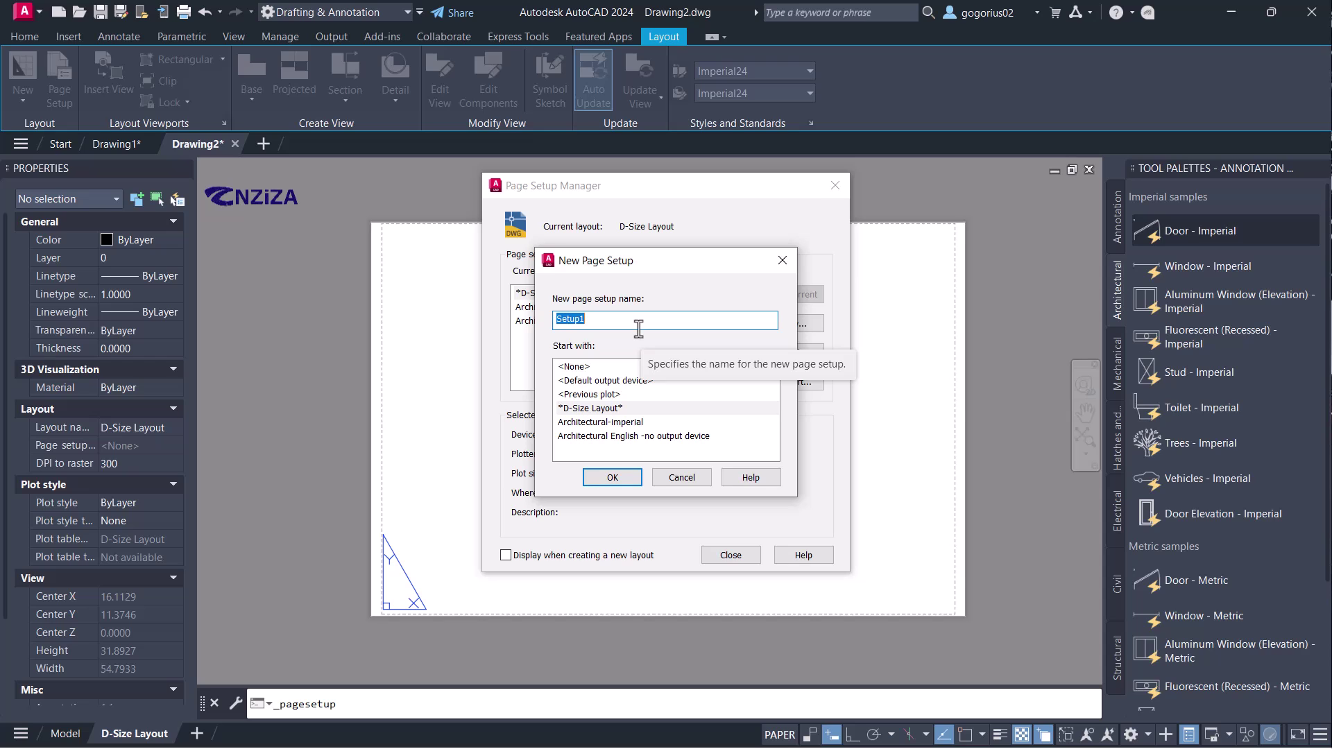
click(596, 318)
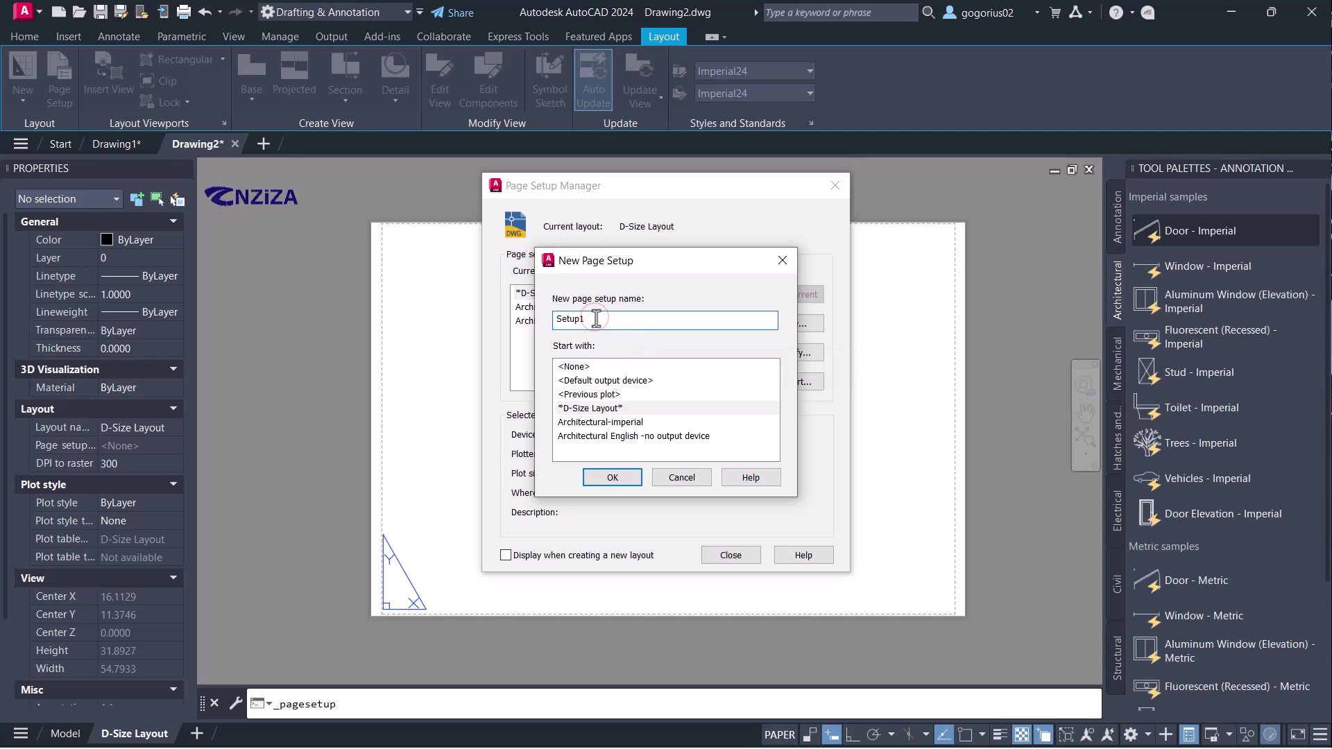
click(614, 482)
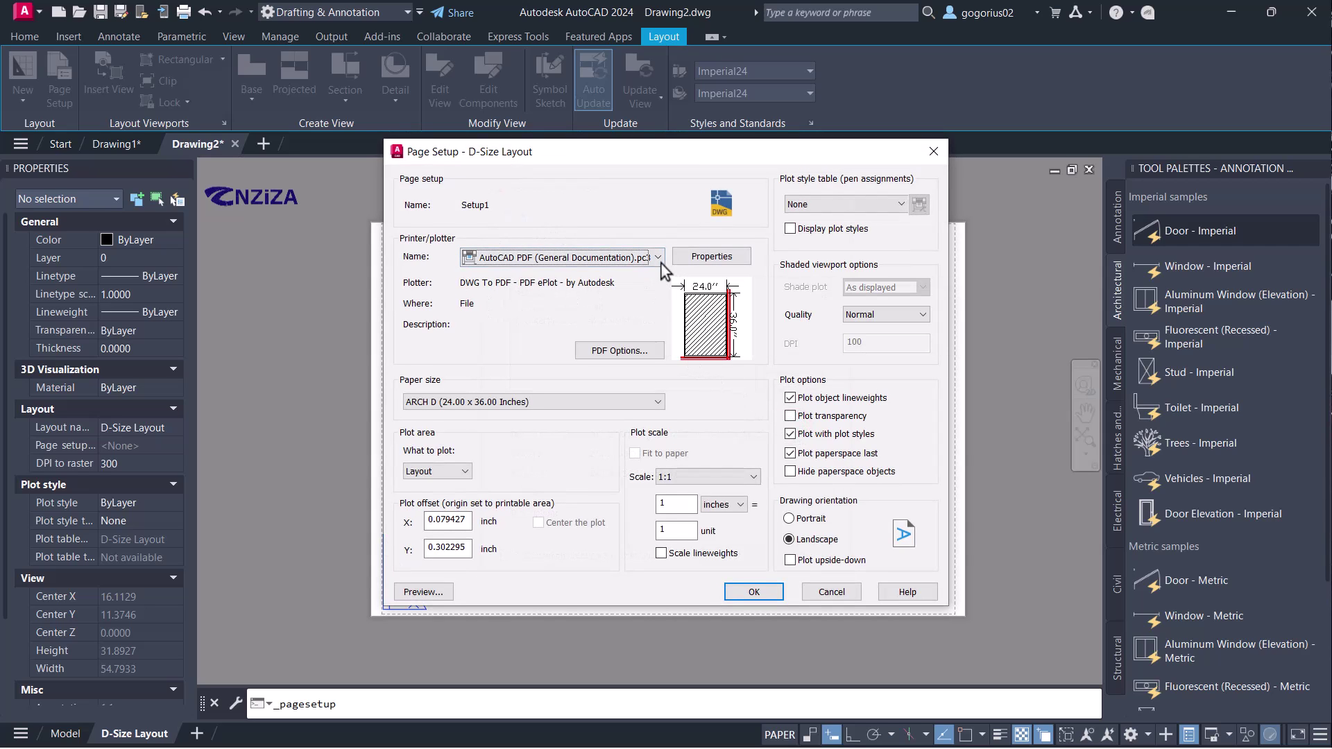
- Configure Setup1 to plot with DWG To PDF.pc3 on ISO full bleed A3 (420.00 x 297.00 MM) paper in landscape orientation
click(660, 262)
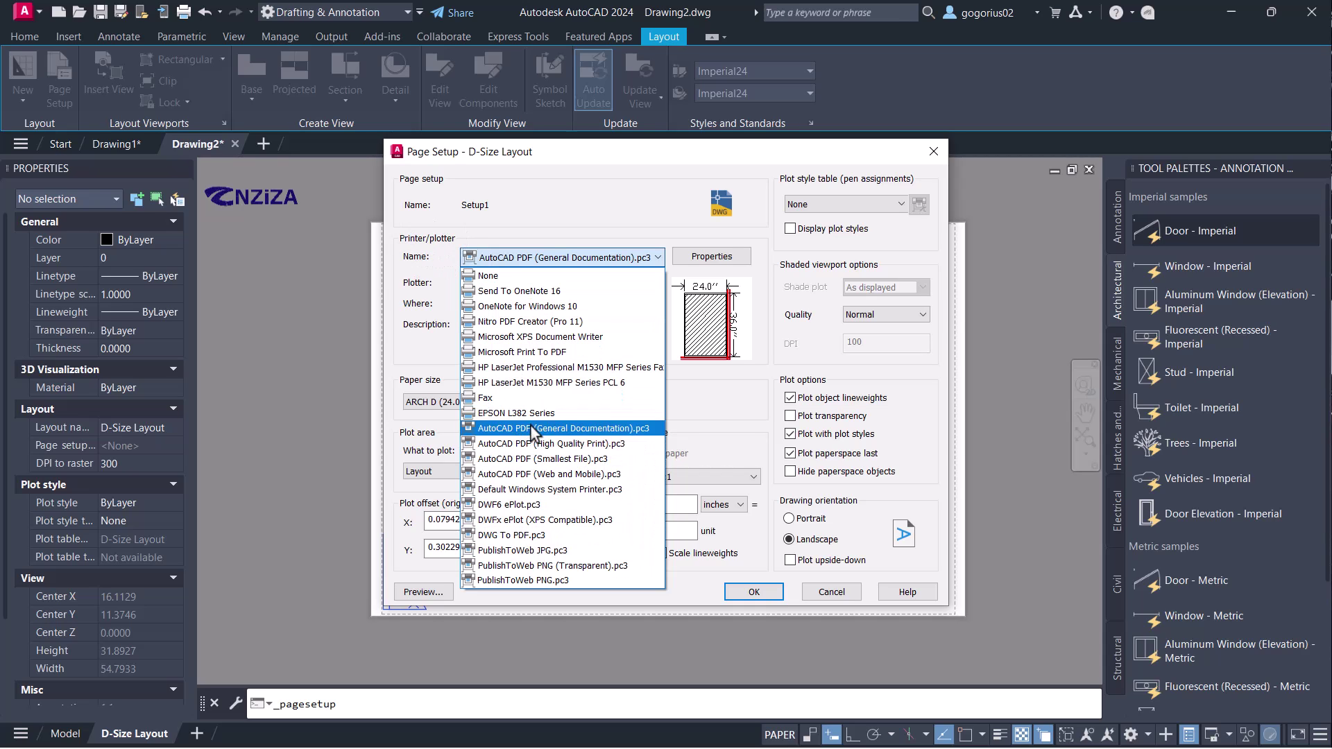
click(513, 535)
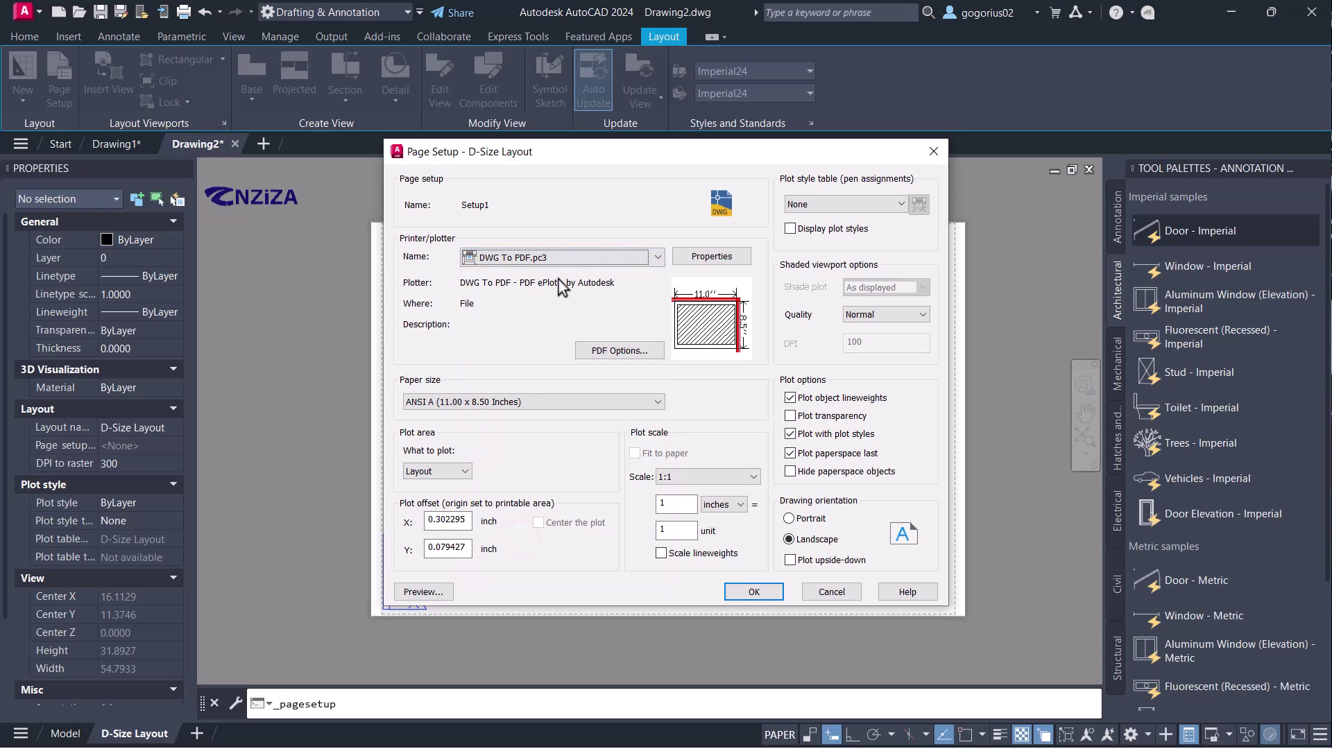
click(648, 402)
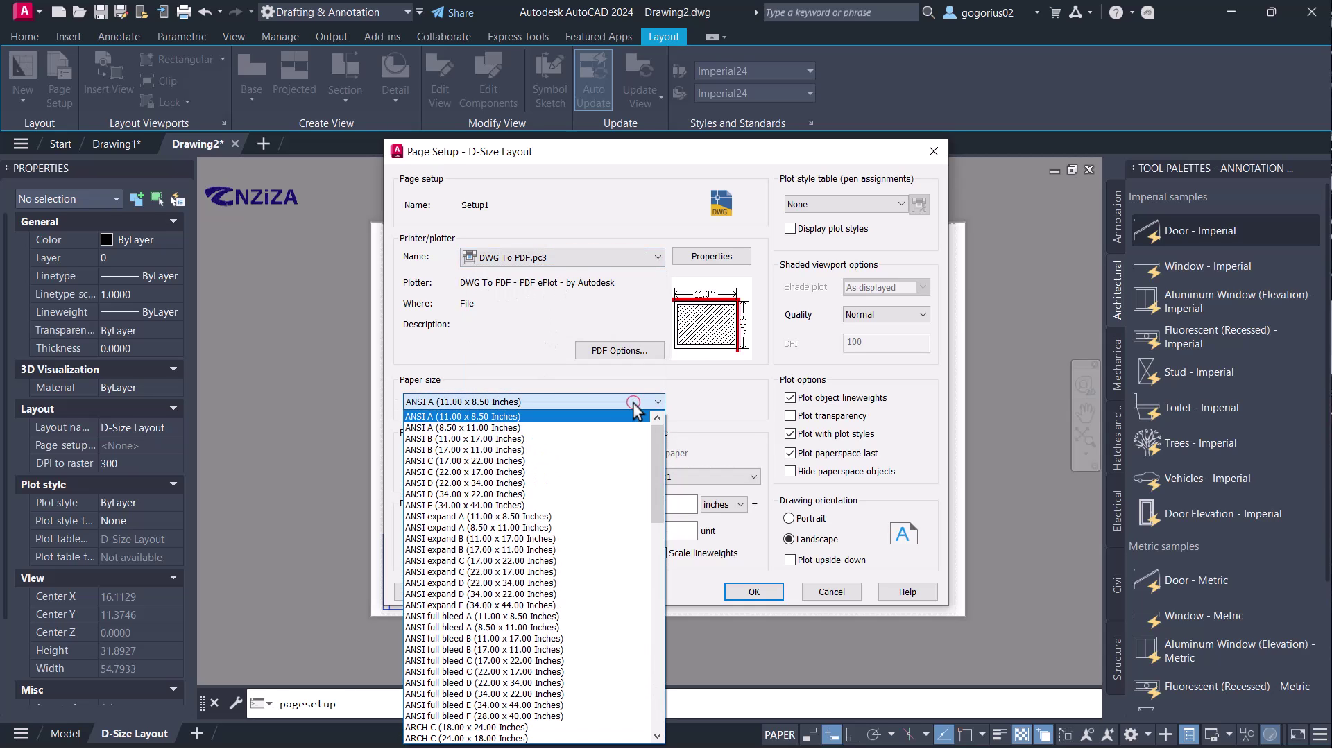
scroll(543, 516, down, 4)
scroll(543, 536, down, 15)
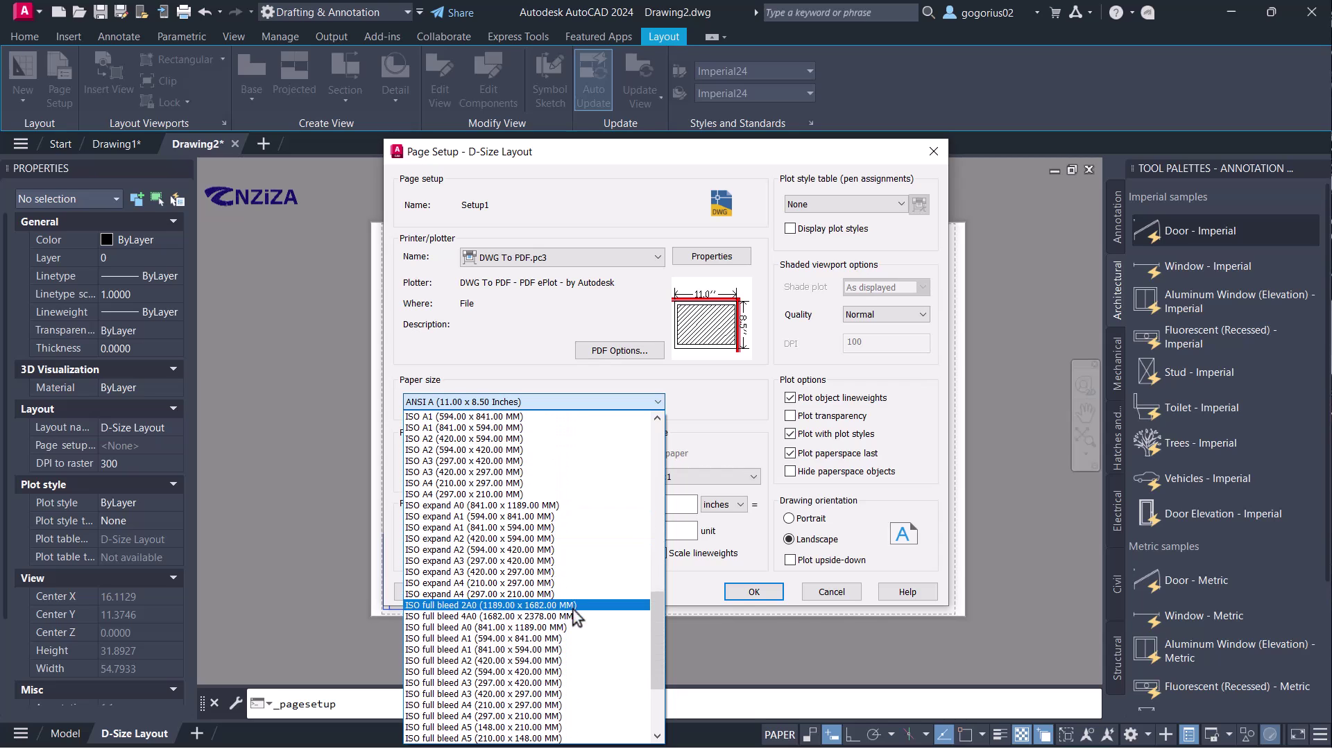
click(498, 693)
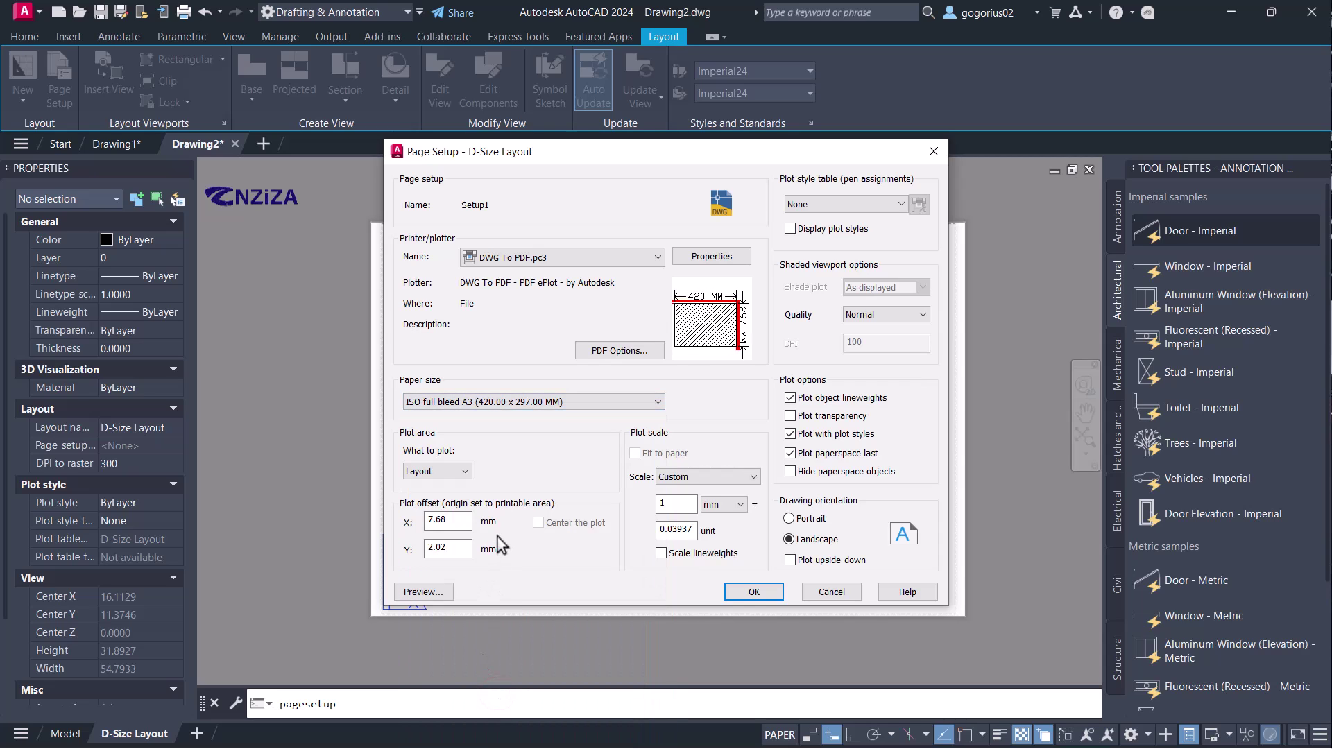
click(788, 538)
click(465, 471)
click(447, 498)
click(754, 592)
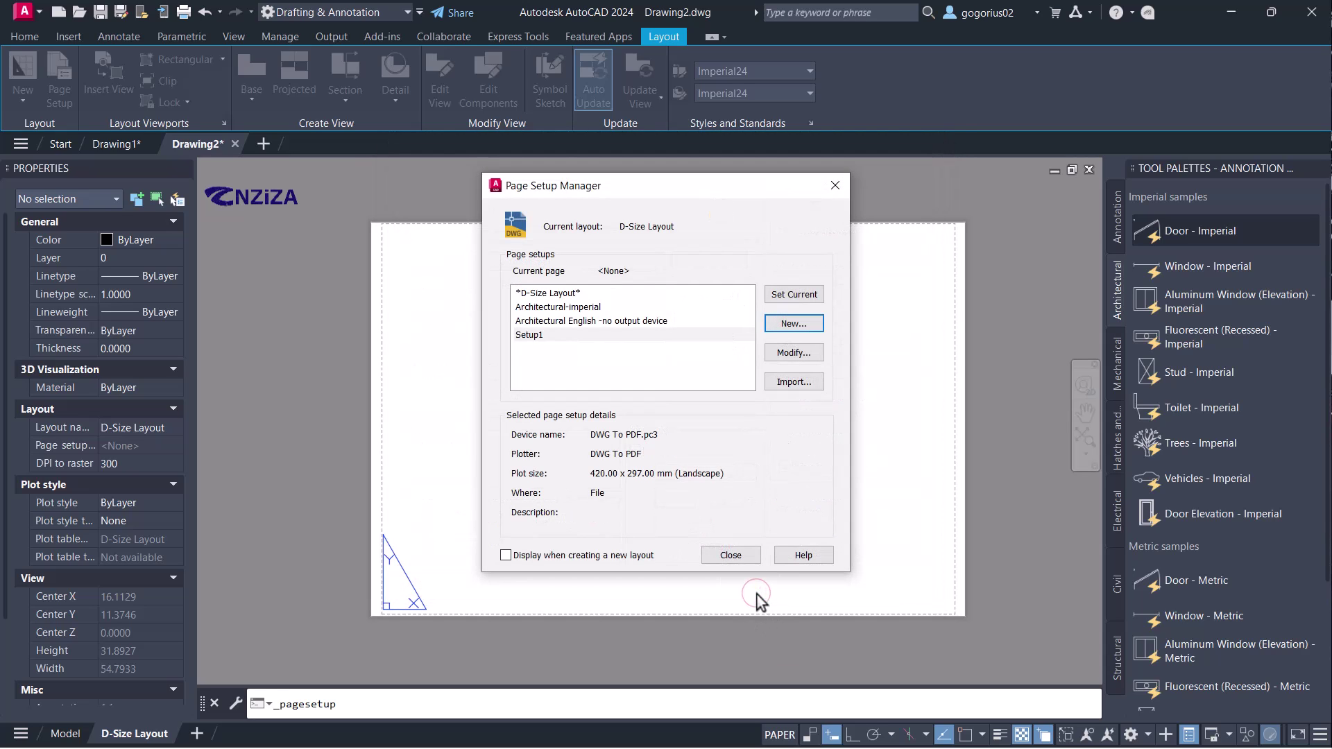
- Make Setup1 the current page setup of the D-Size Layout and close the Page Setup Manager
click(779, 295)
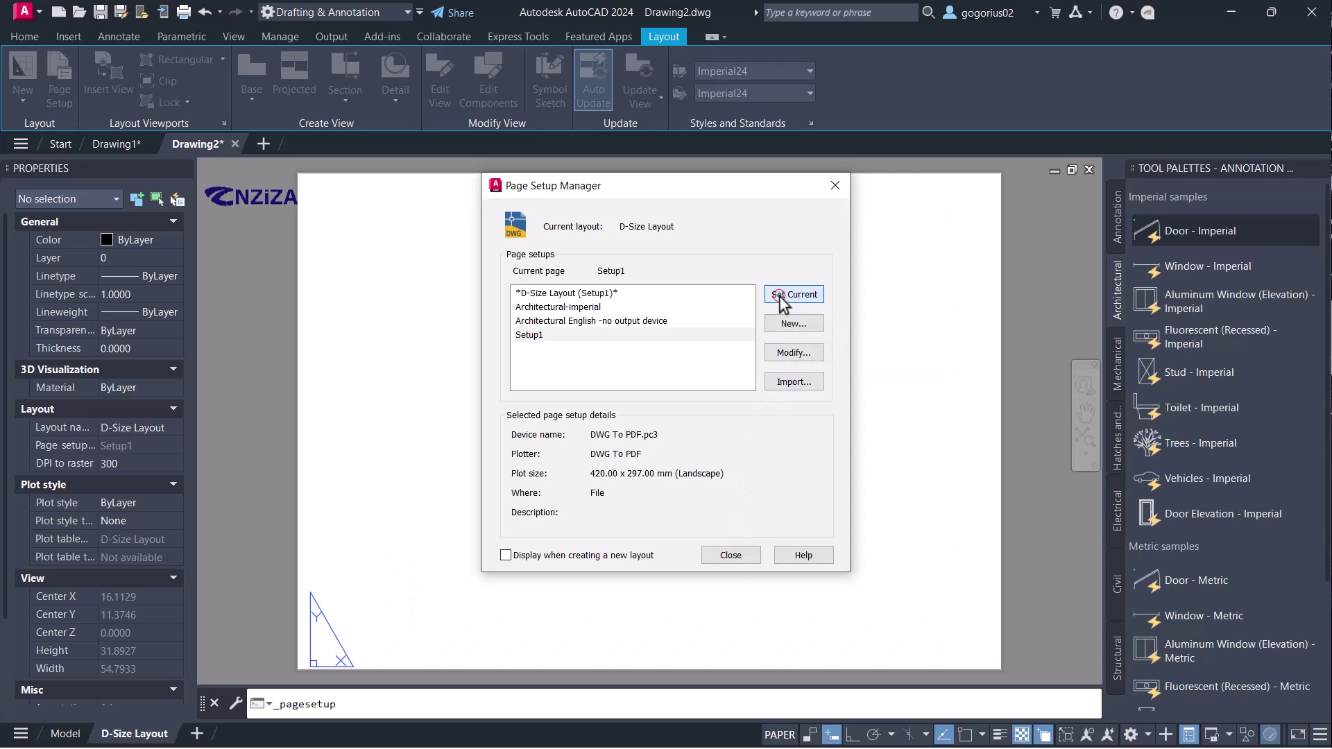
click(723, 554)
scroll(656, 542, down, 1)
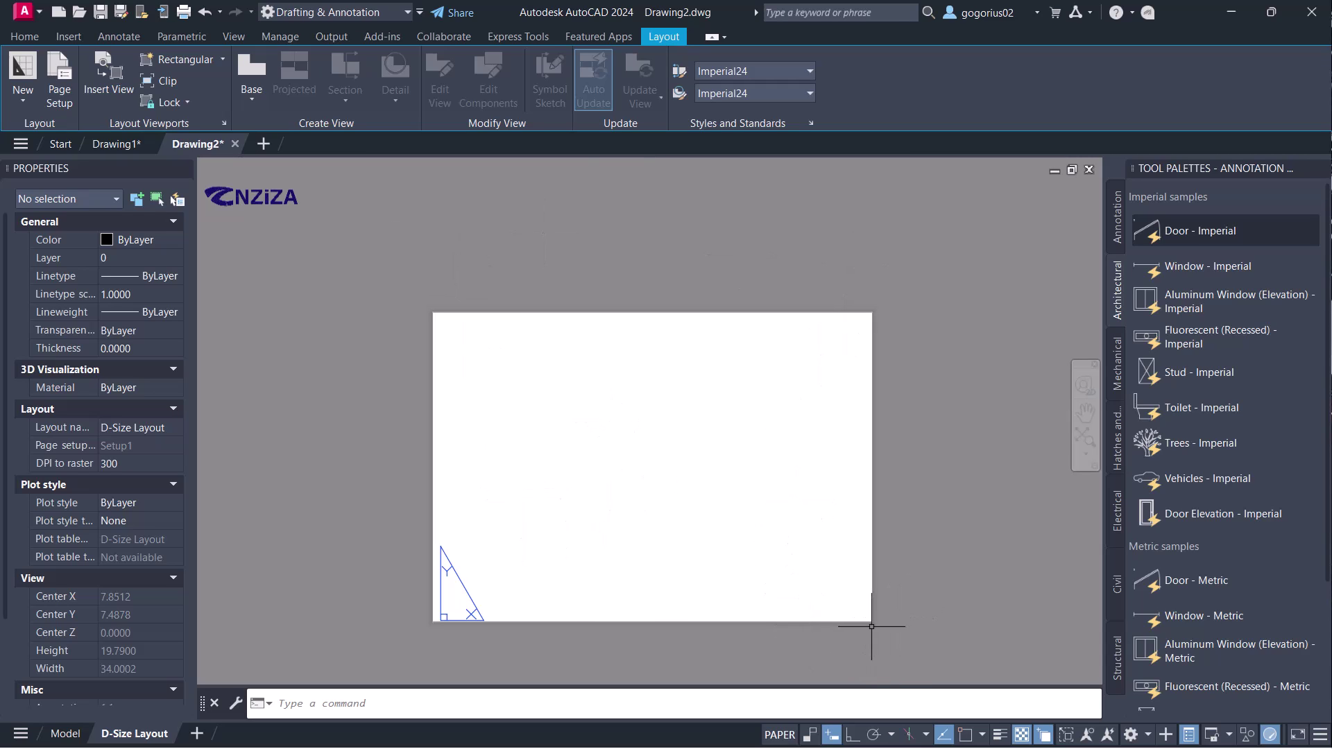
scroll(867, 625, up, 2)
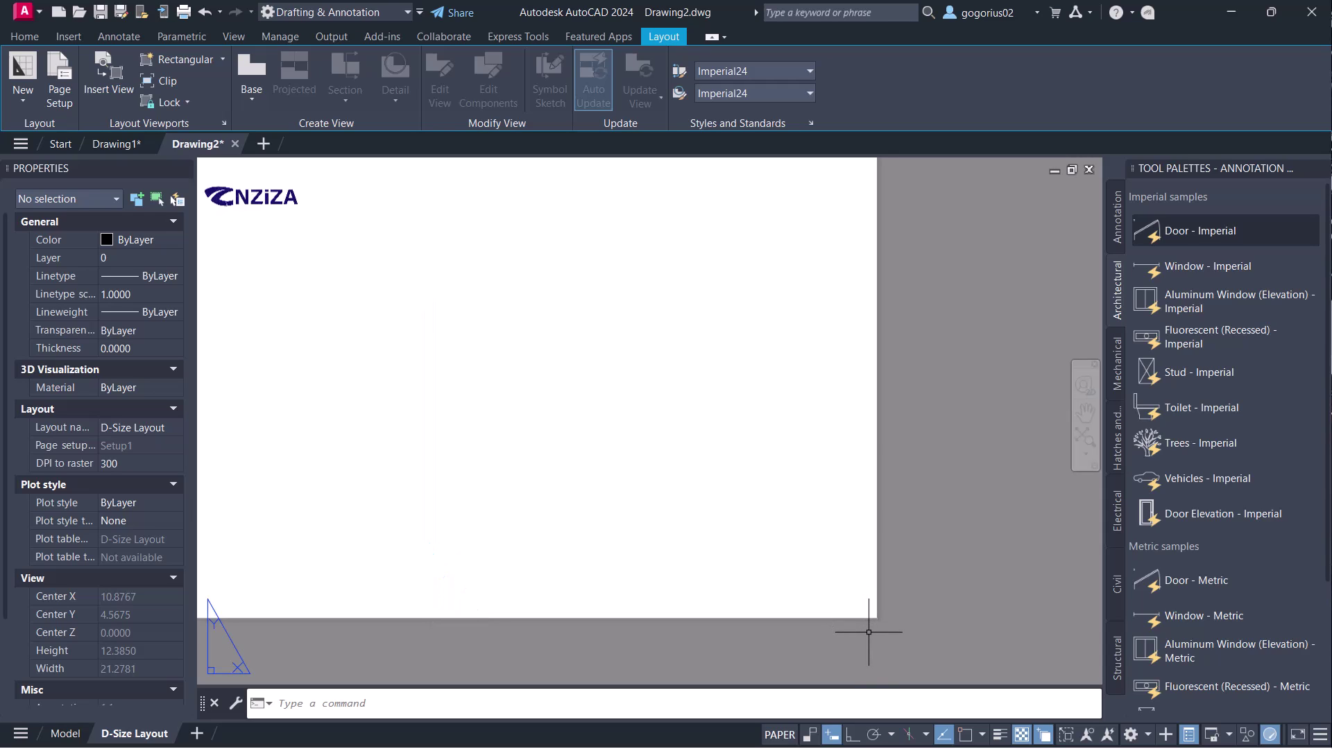
scroll(871, 627, down, 2)
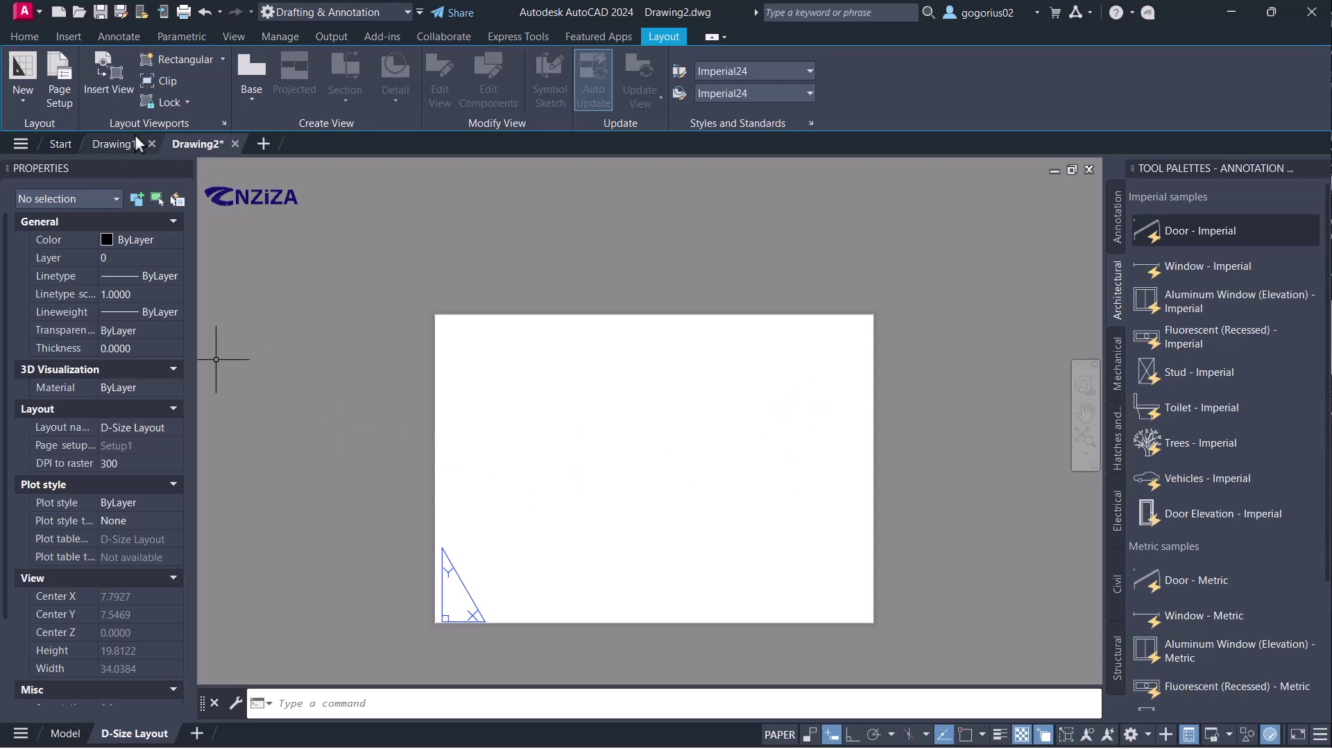
- Draw a tall rectangle about 3.5 wide and 11.4 high along the right edge of the sheet
click(21, 38)
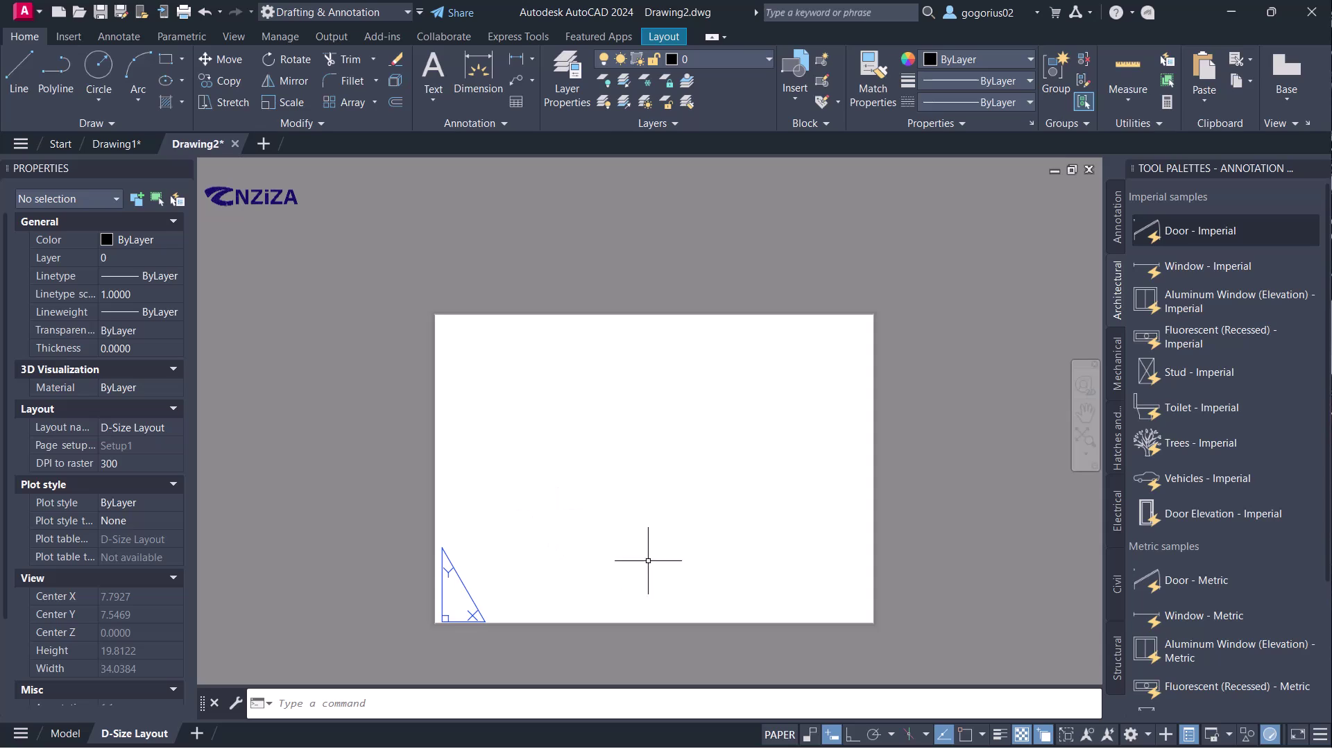
text(rec)
key(Return)
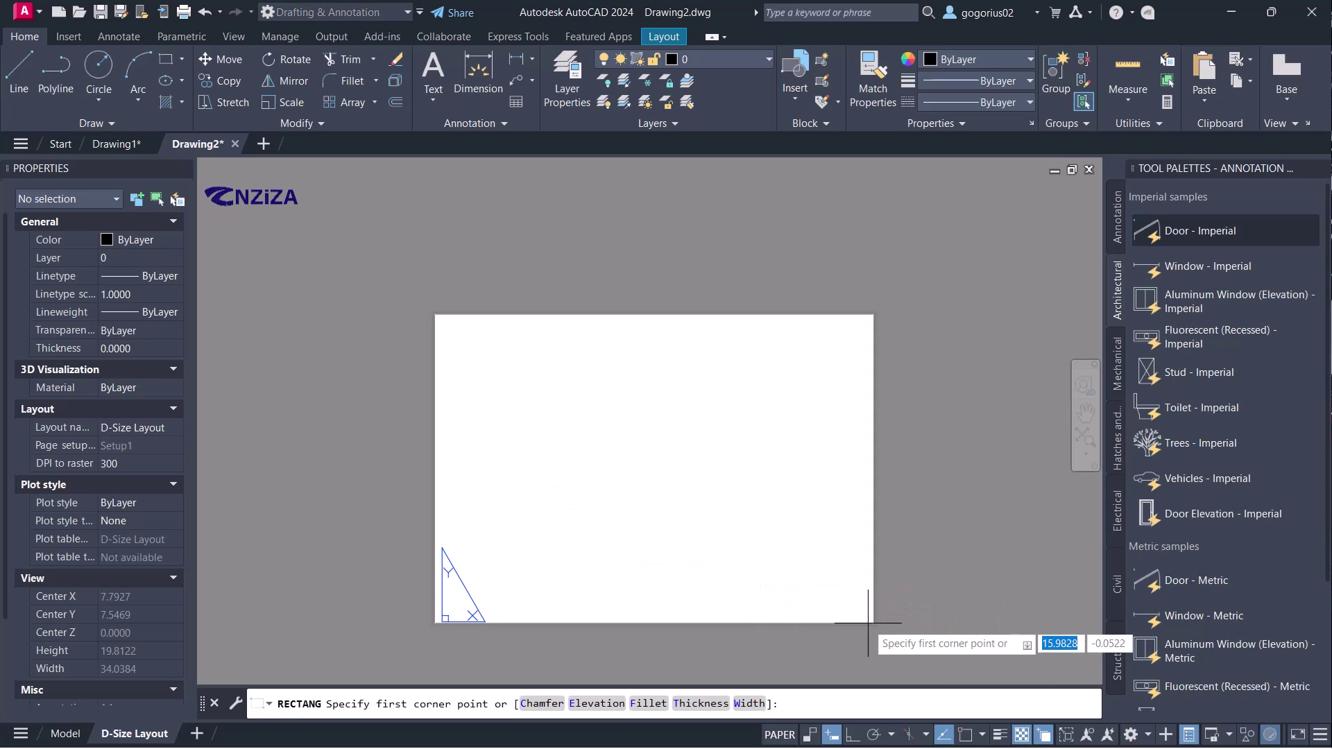
click(872, 620)
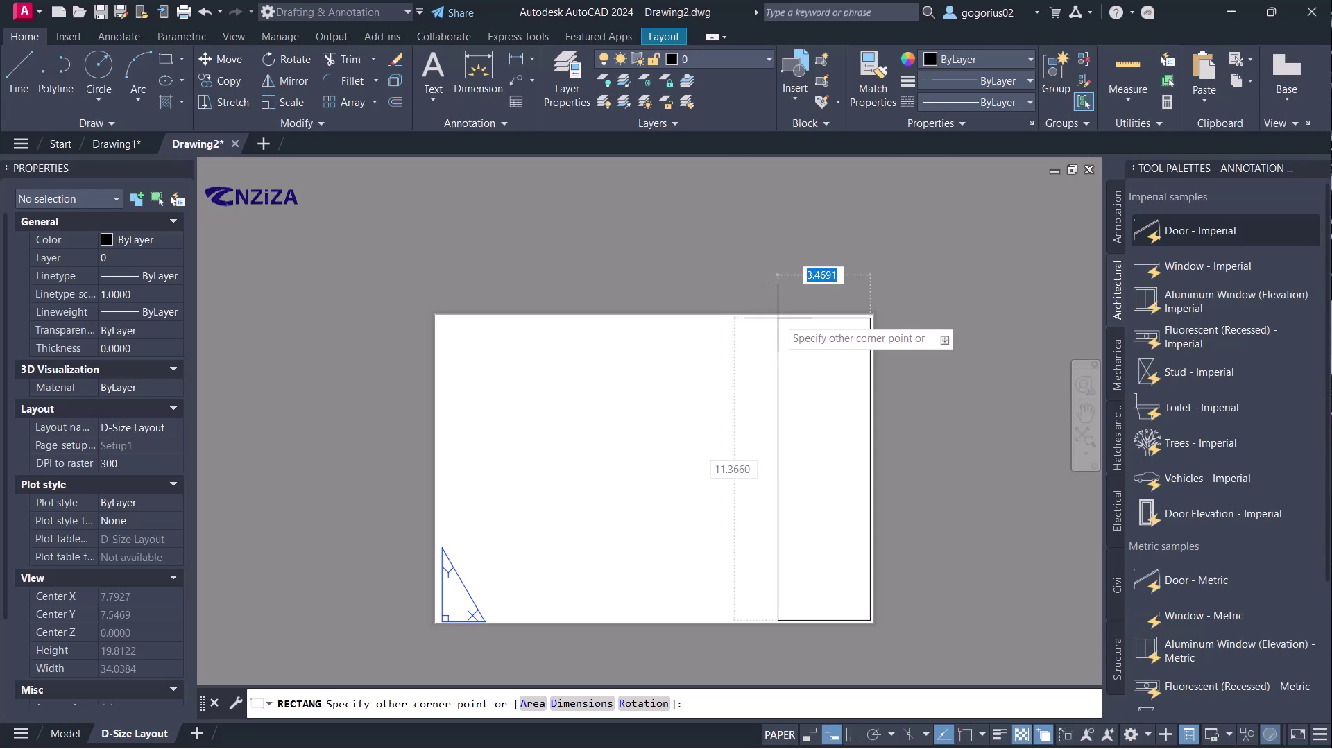
click(776, 318)
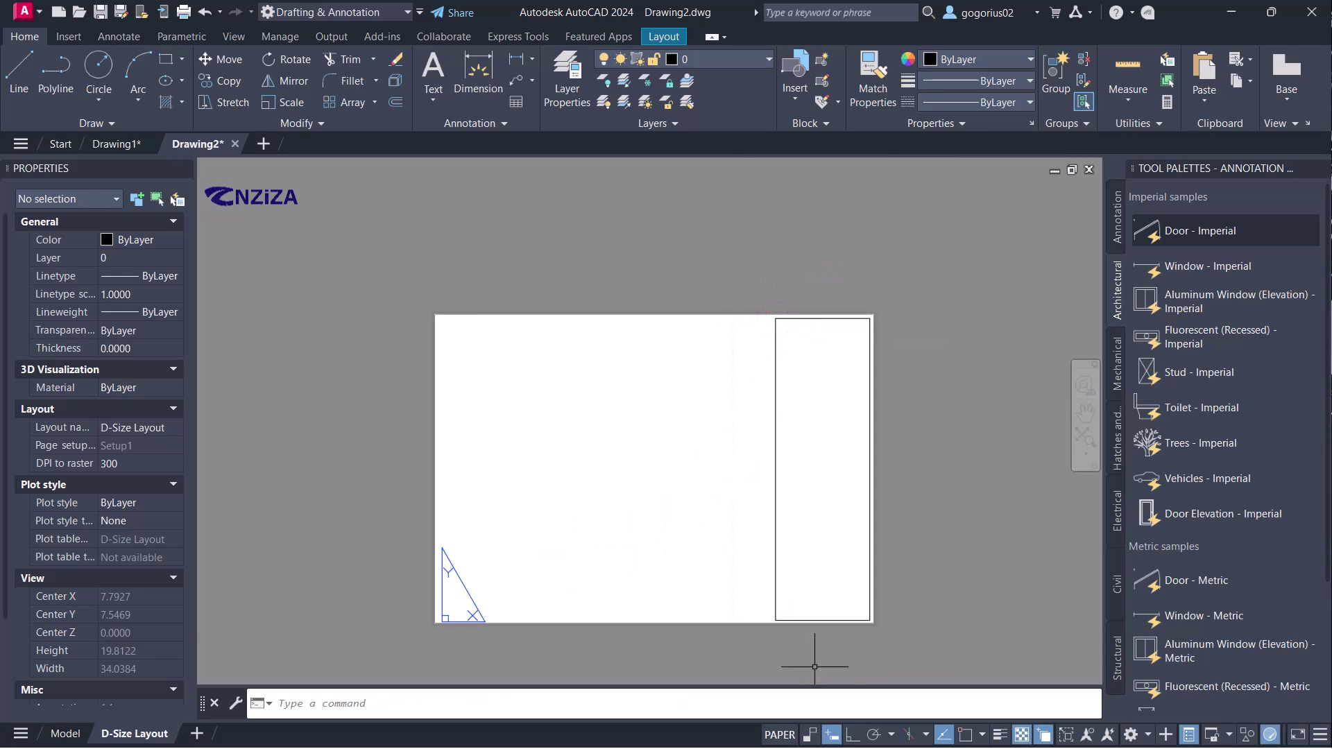
- Turn on ortho mode and draw a horizontal line about 3.55 long across the tall rectangle, joining its two vertical sides
scroll(971, 611, up, 2)
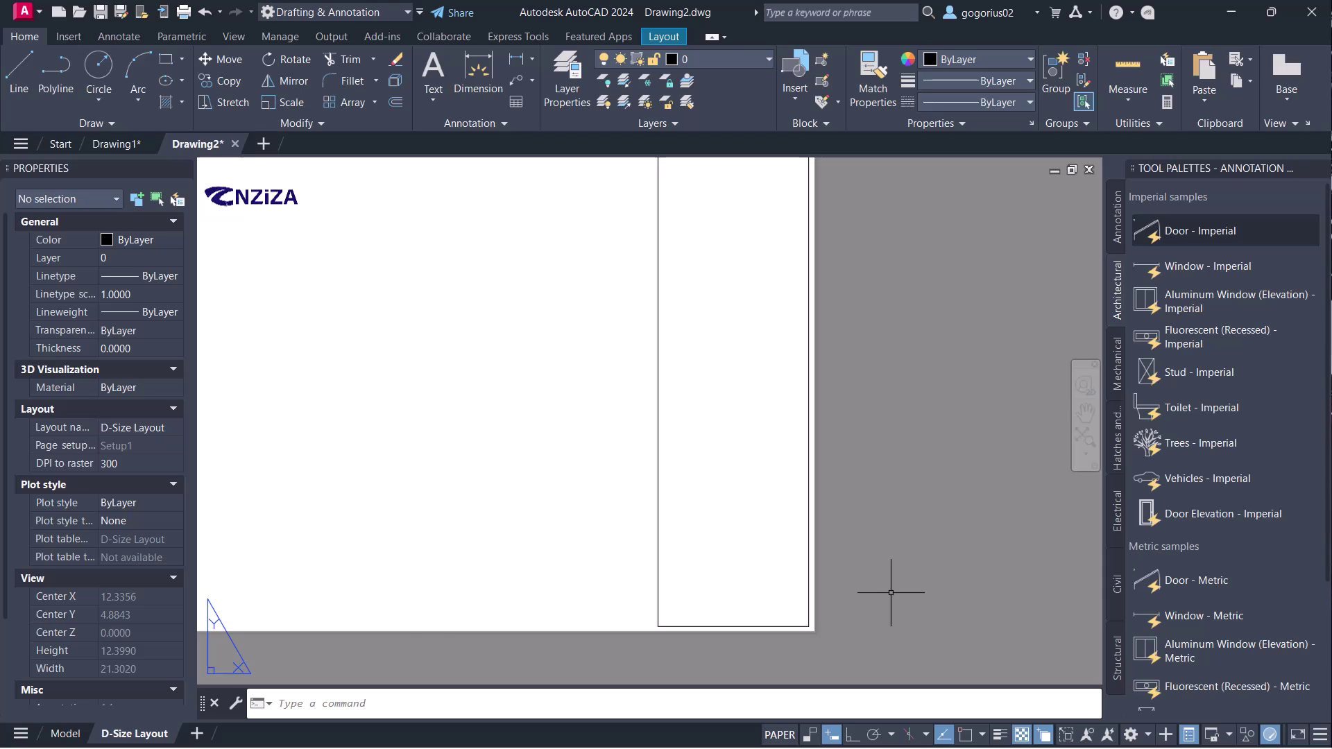
scroll(888, 593, down, 2)
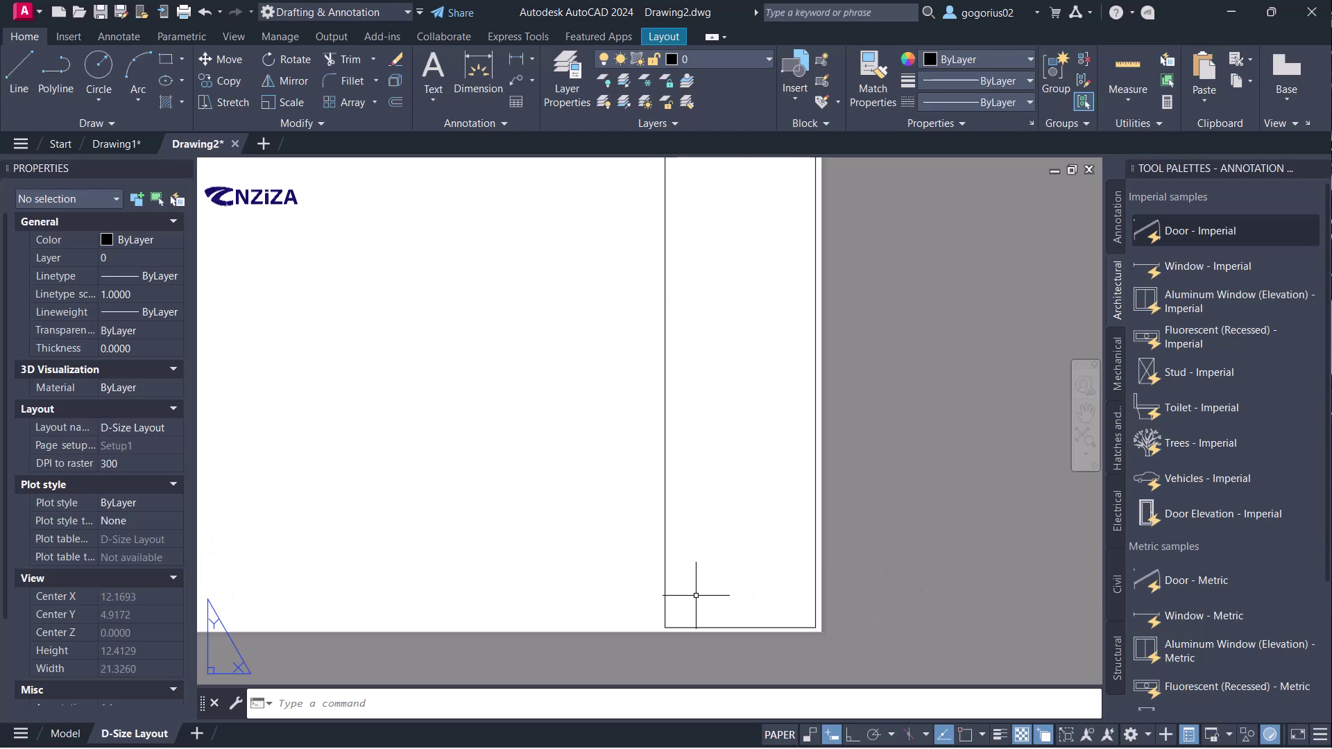
click(25, 64)
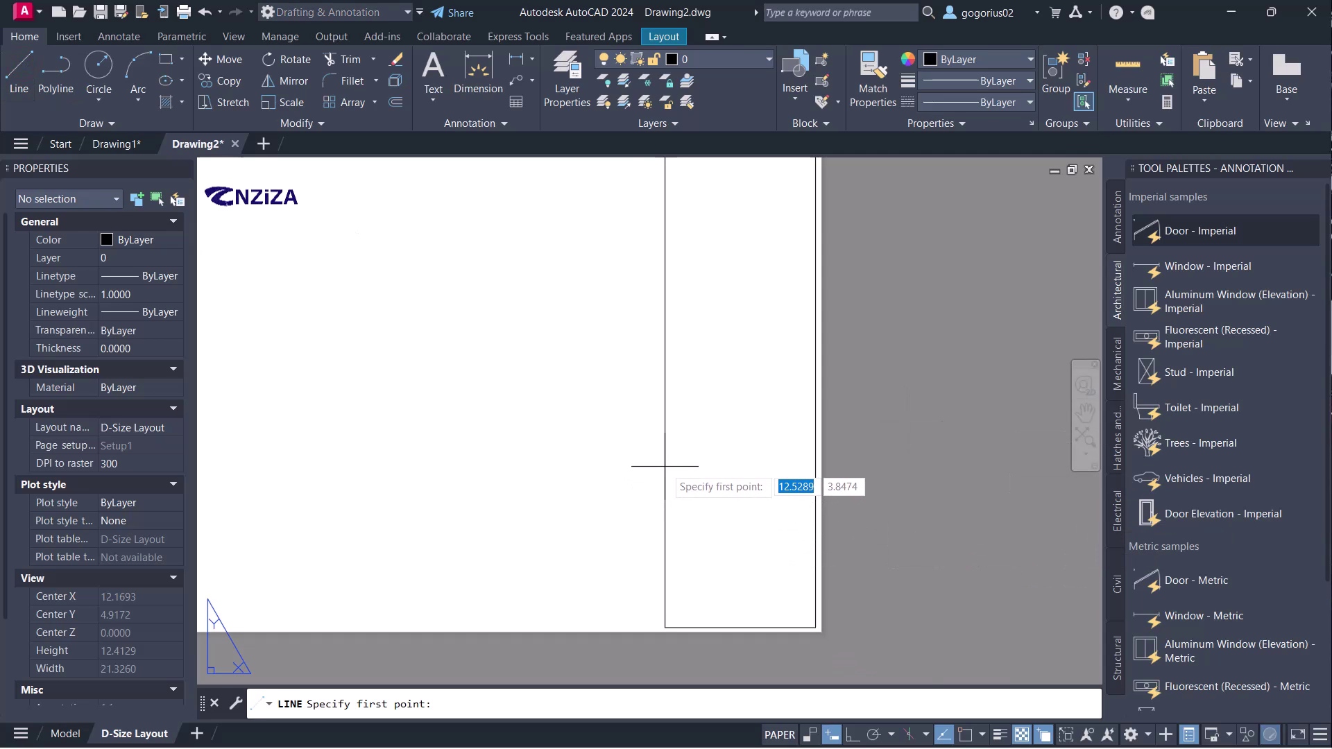
click(852, 735)
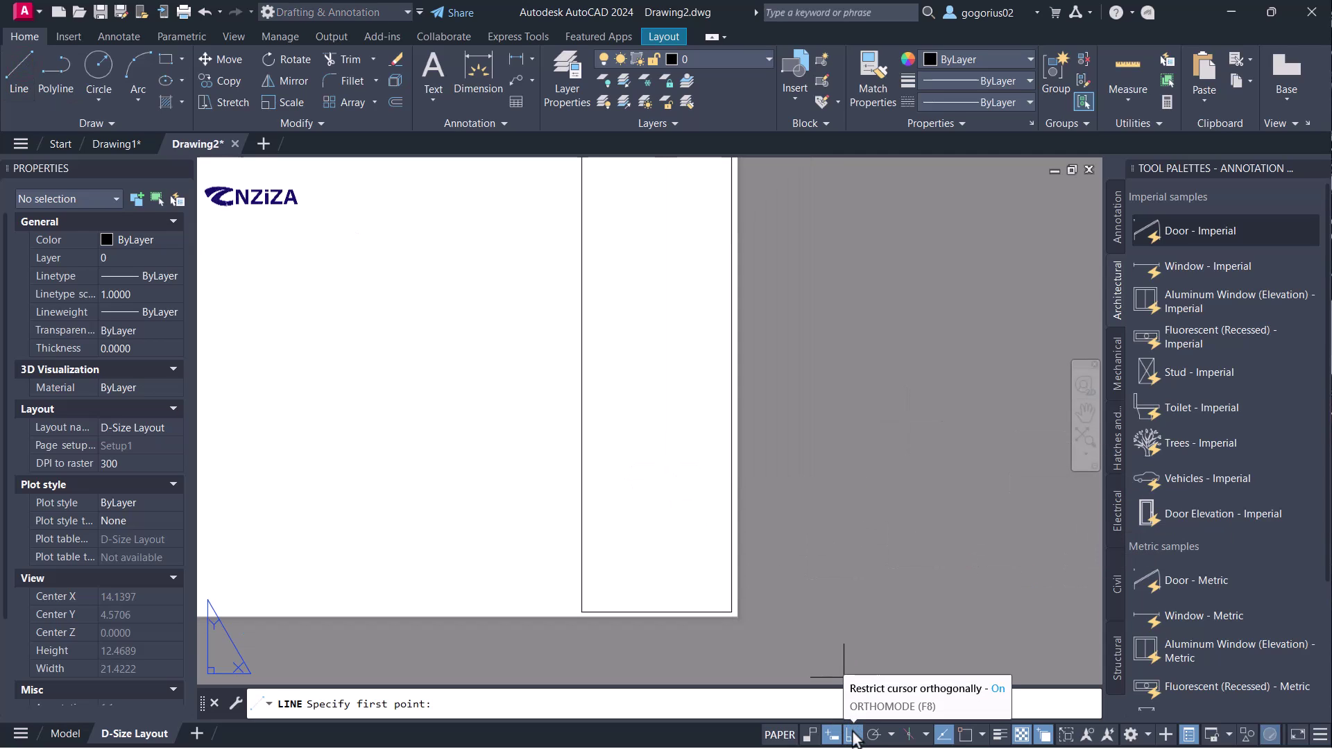
click(581, 374)
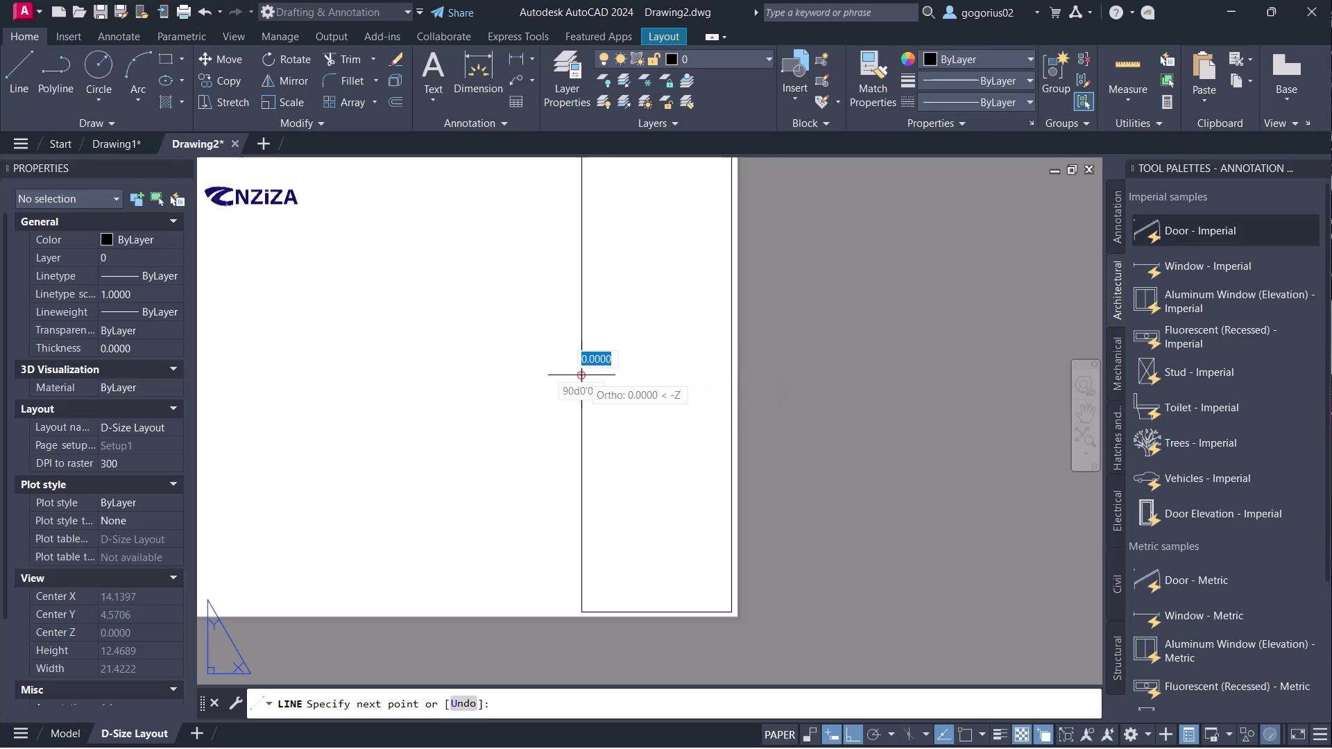
click(731, 374)
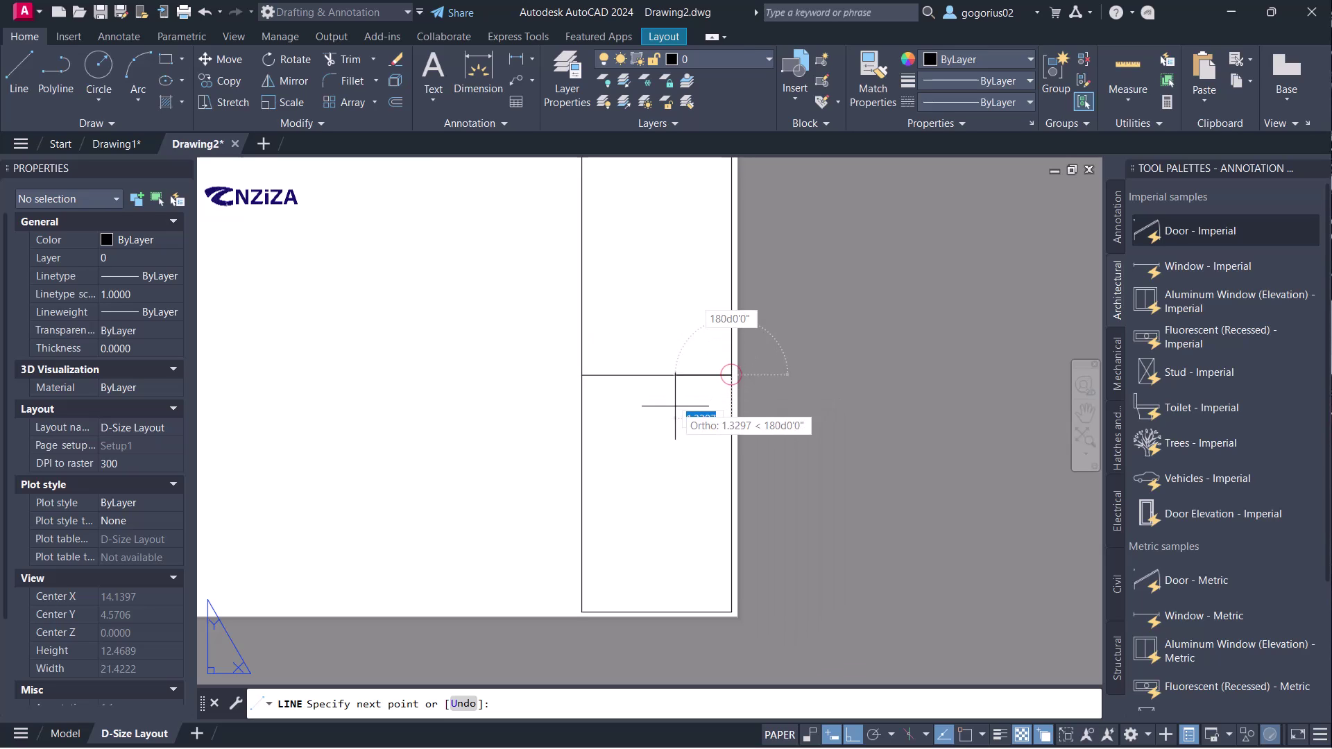
right_click(674, 407)
click(715, 418)
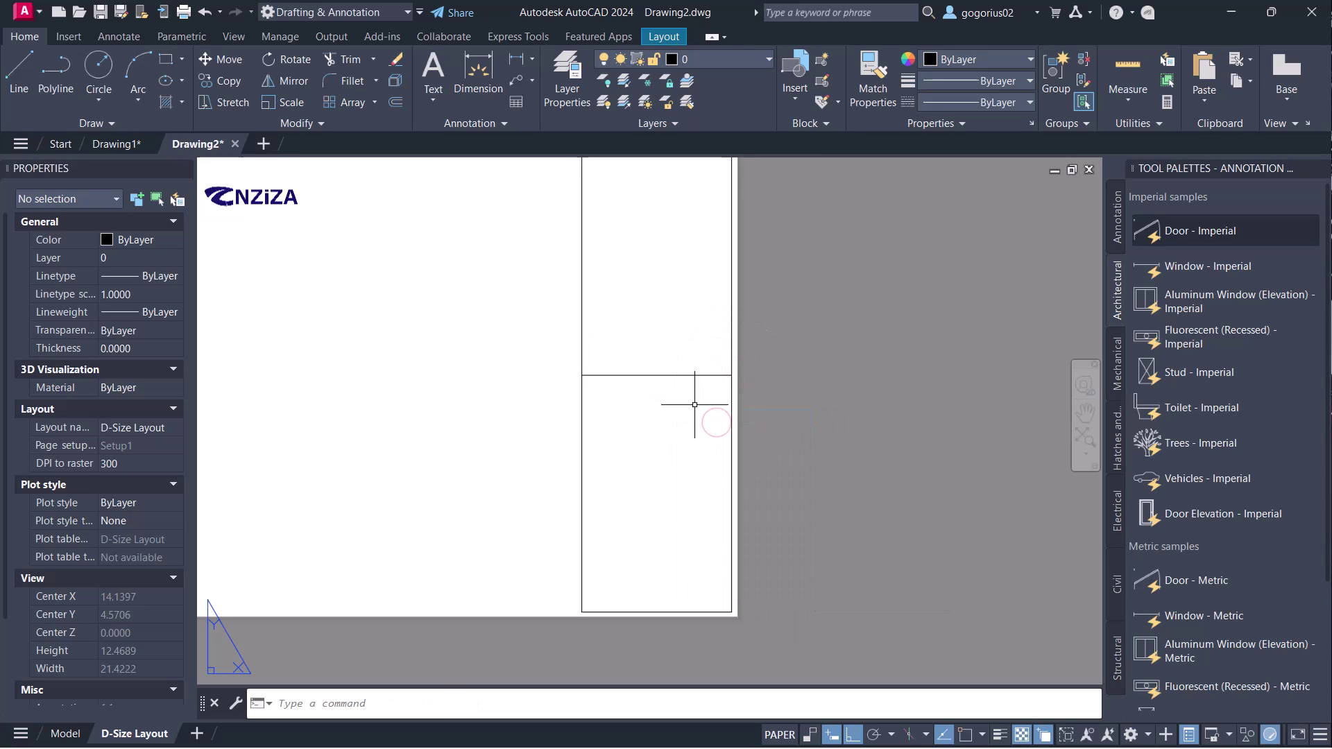
- Copy the horizontal line about 1.15 straight down inside the tall rectangle
click(645, 375)
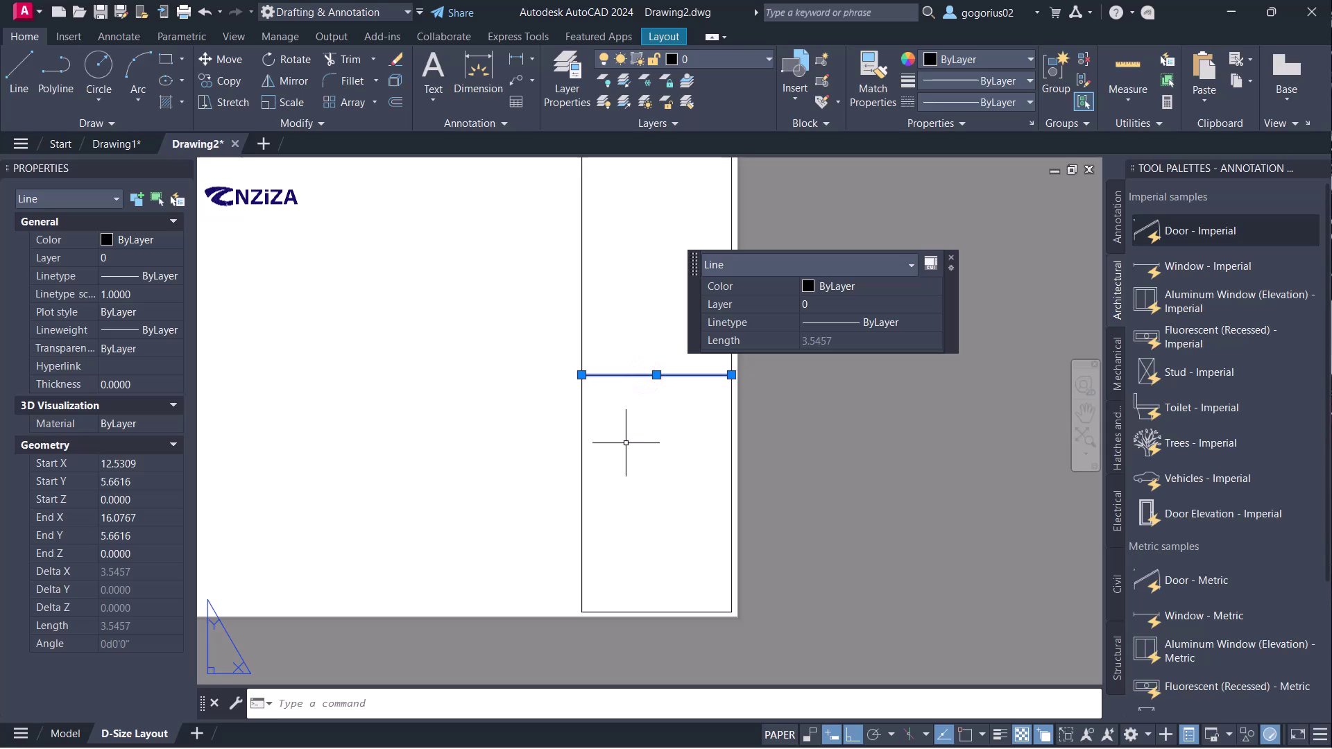
key(Down)
key(Return)
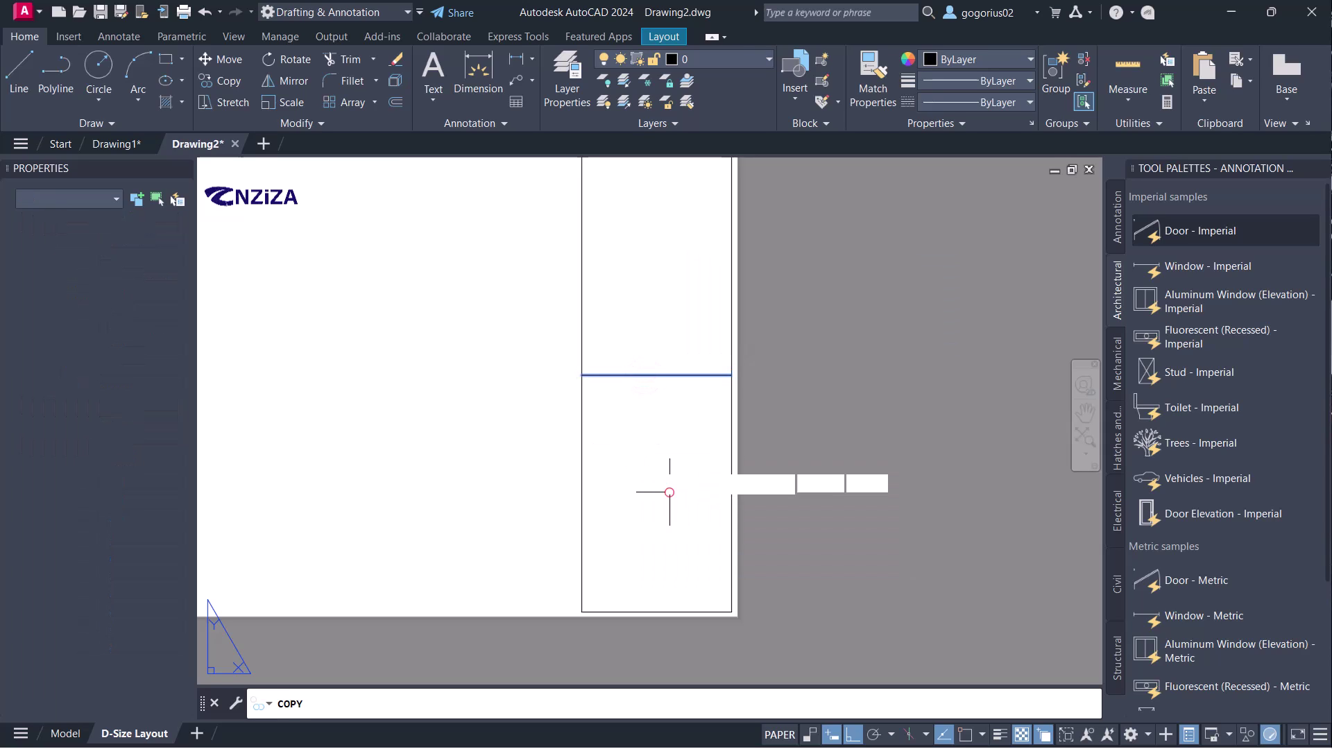
click(580, 376)
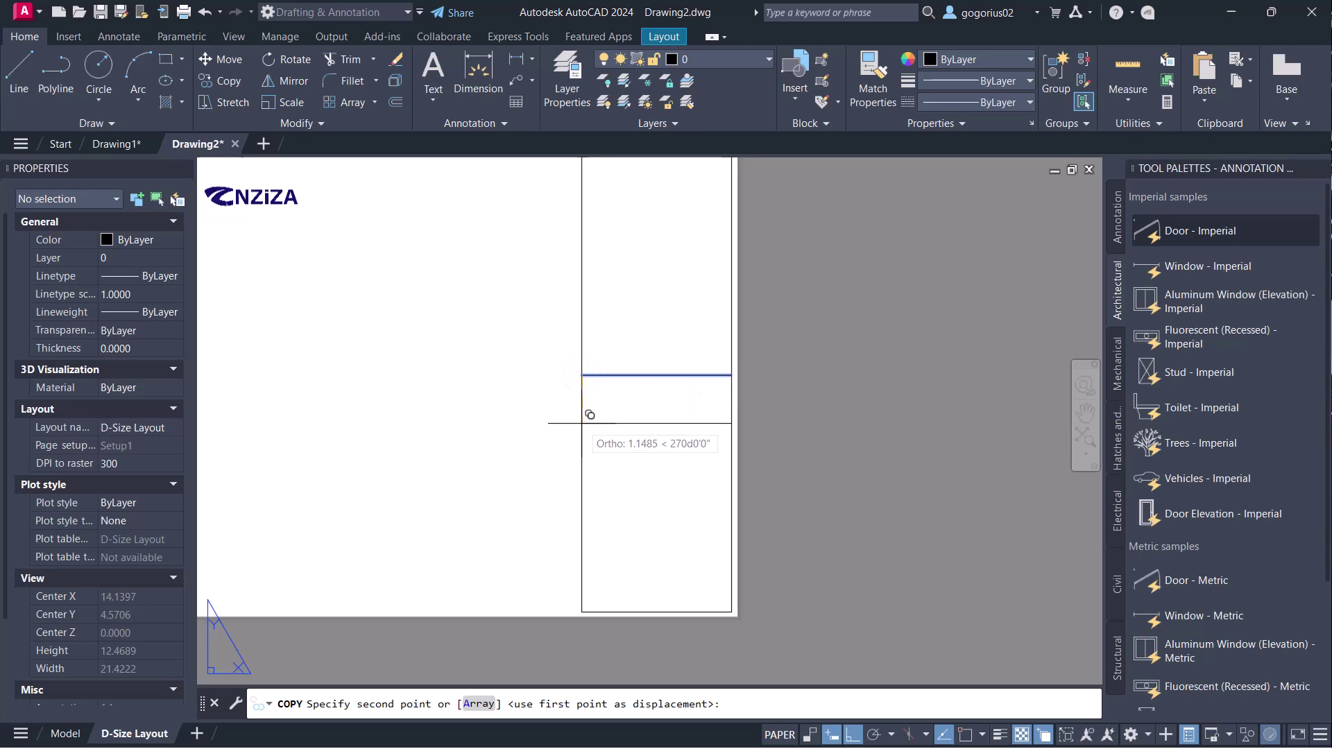
click(582, 423)
key(Return)
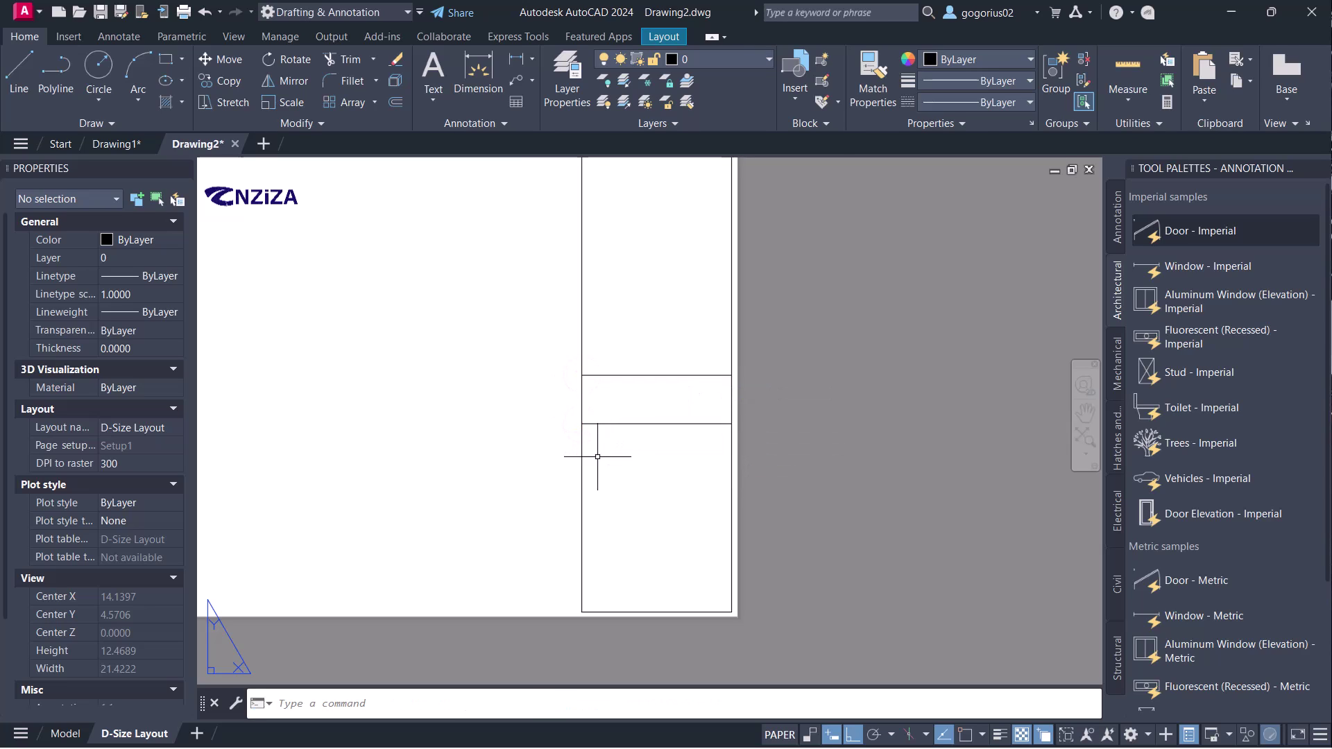
- Copy both horizontal lines straight down three times, stacking evenly spaced rows toward the rectangle's lower edge
click(687, 447)
click(625, 335)
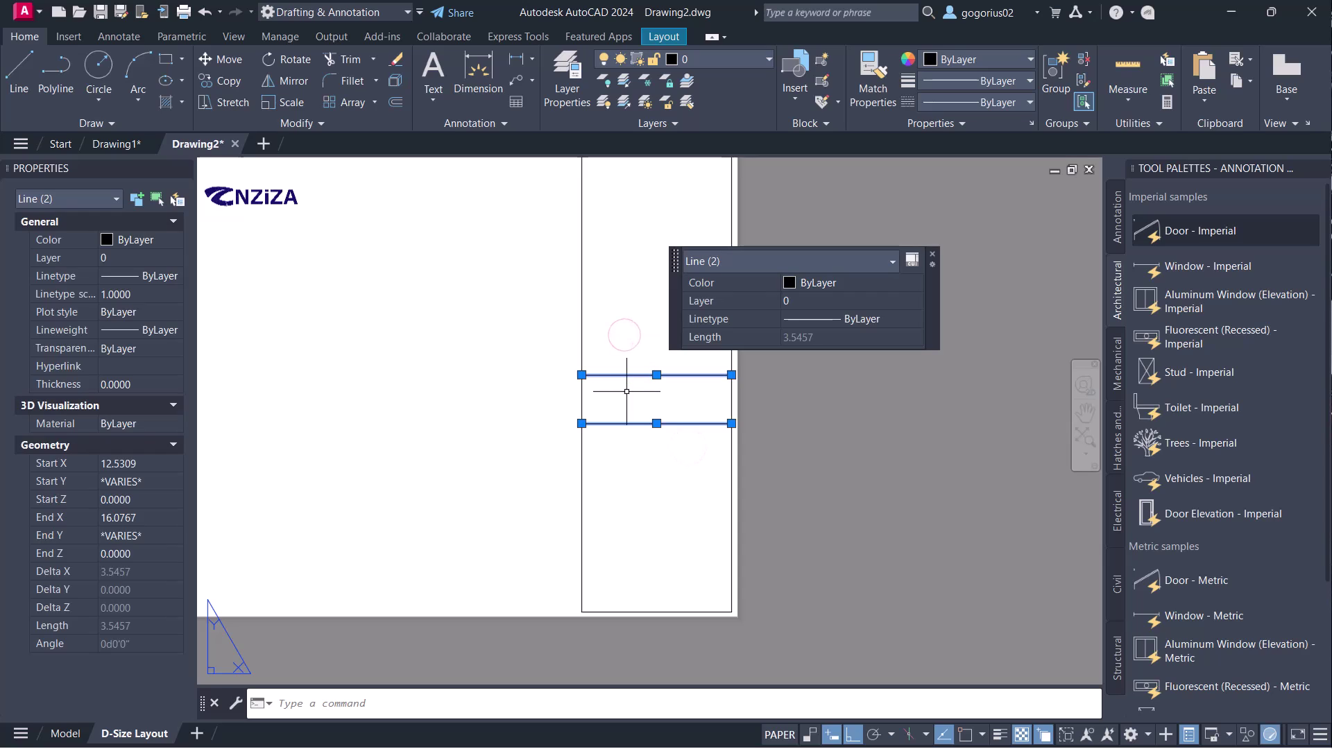
text(co)
key(Return)
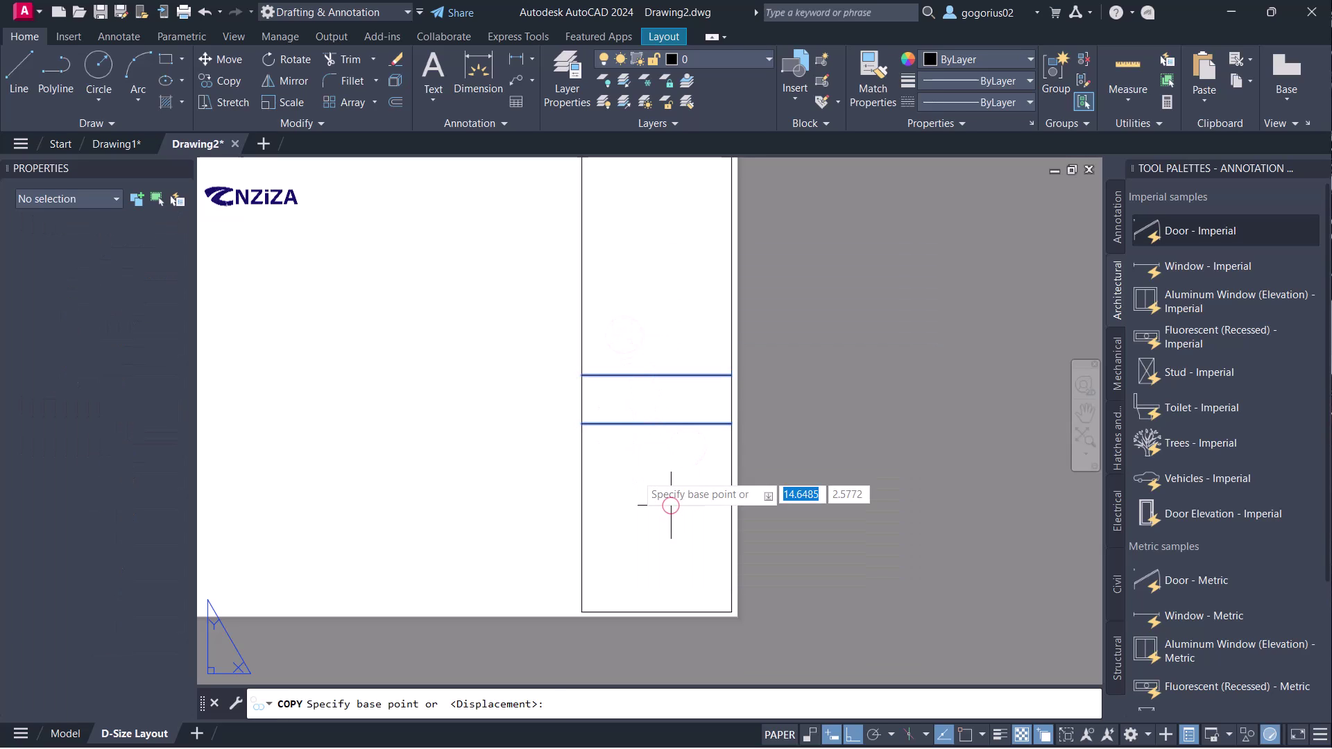
click(581, 374)
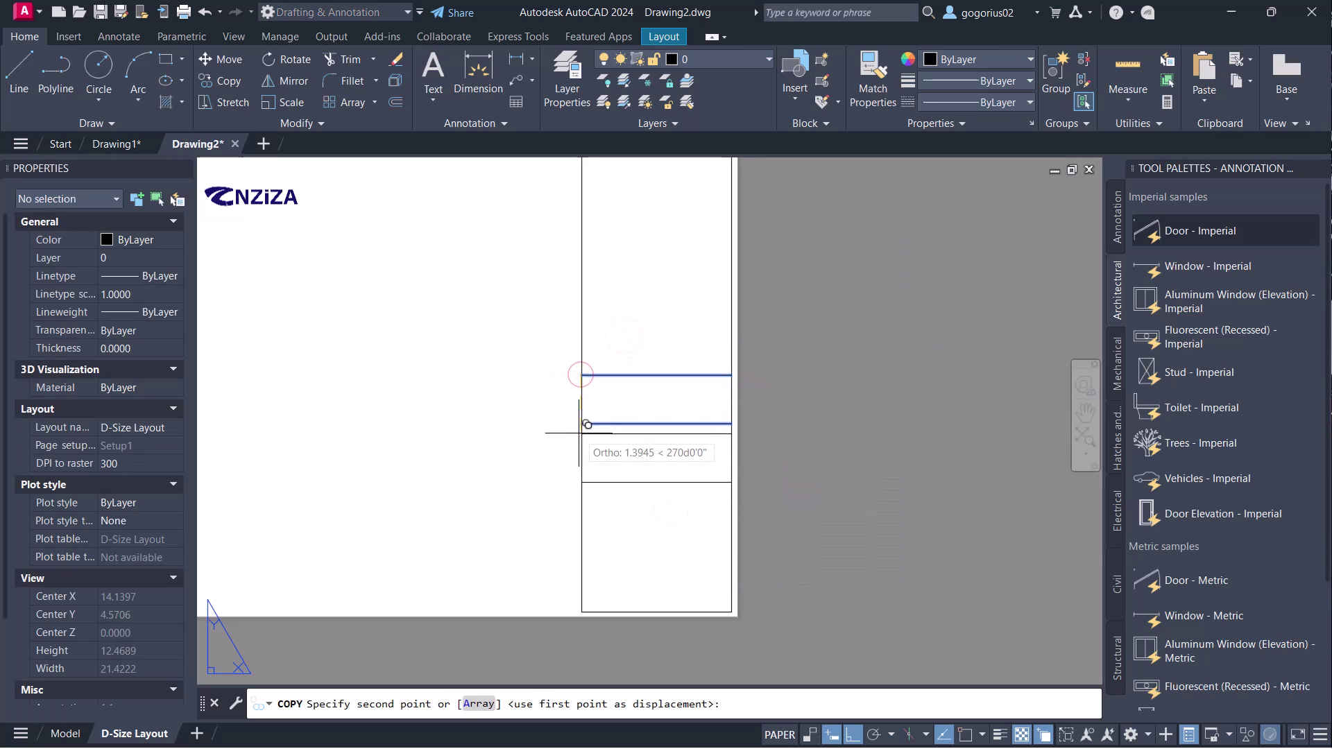
click(587, 474)
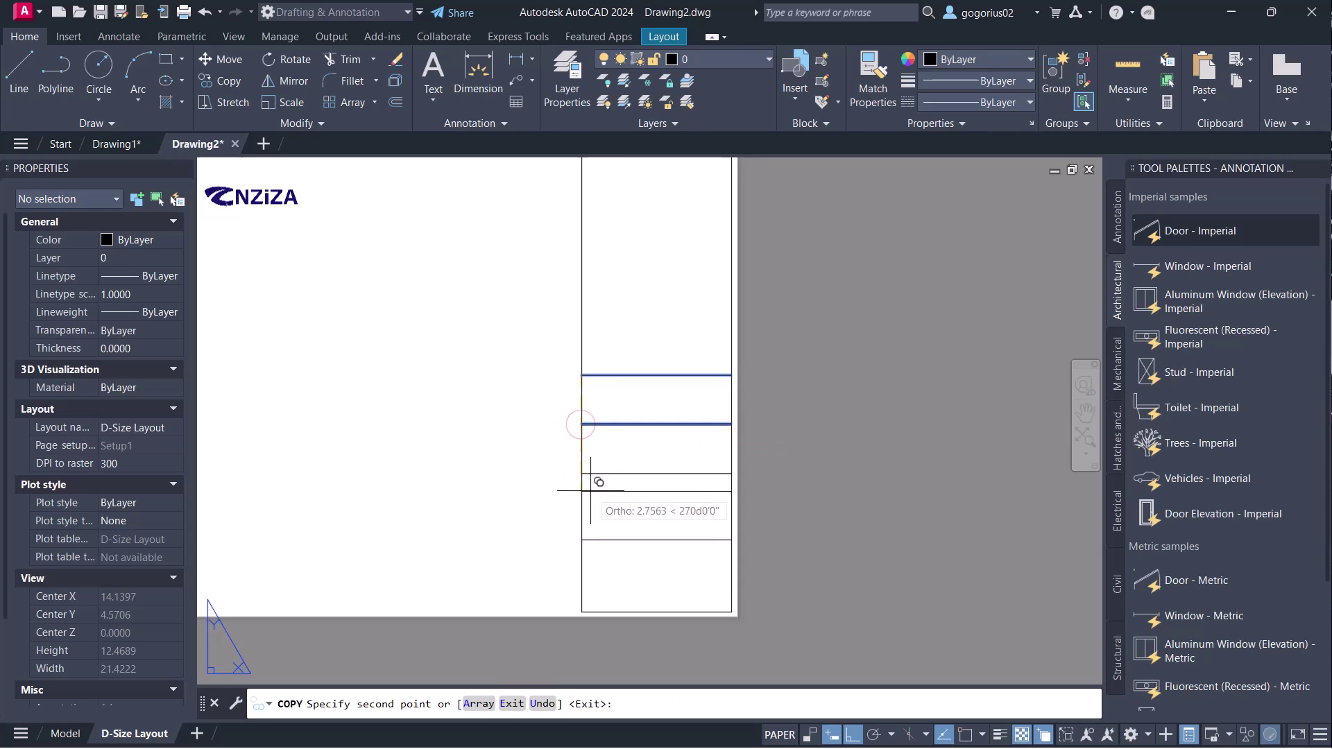
click(584, 474)
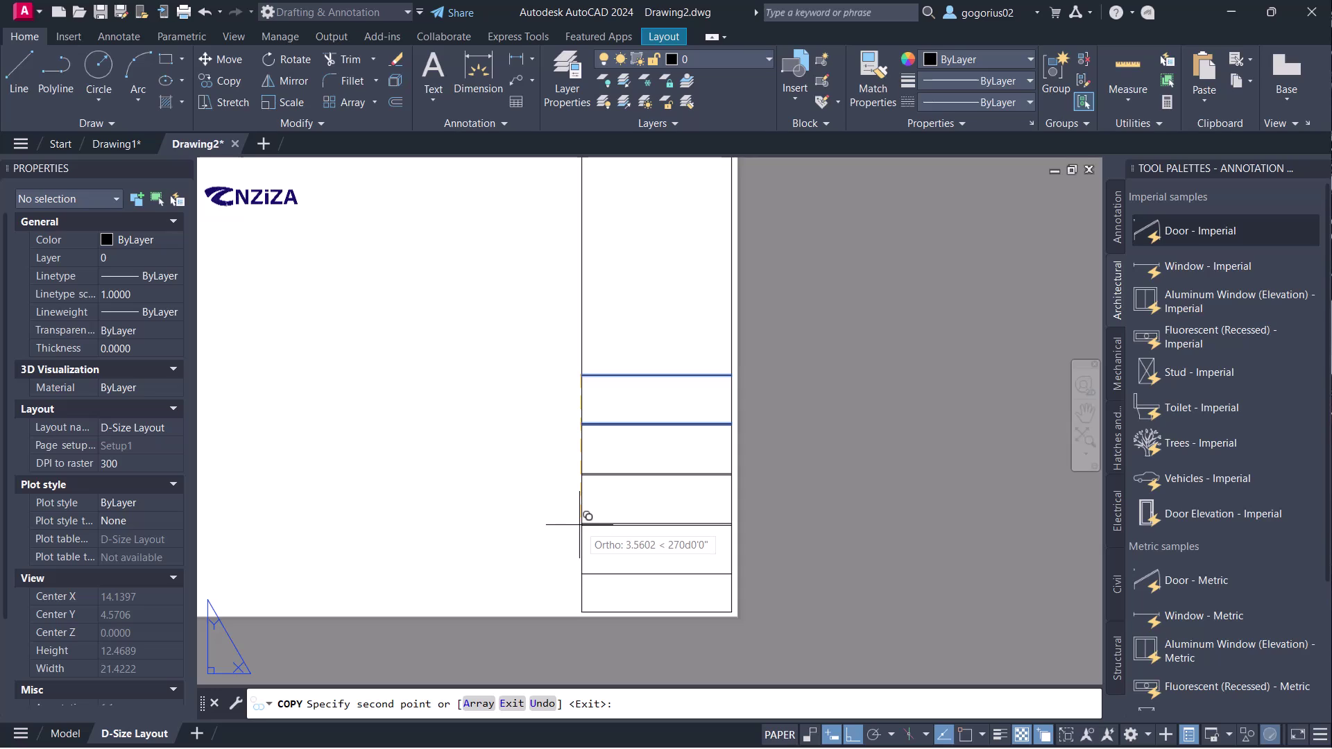
click(584, 523)
key(Escape)
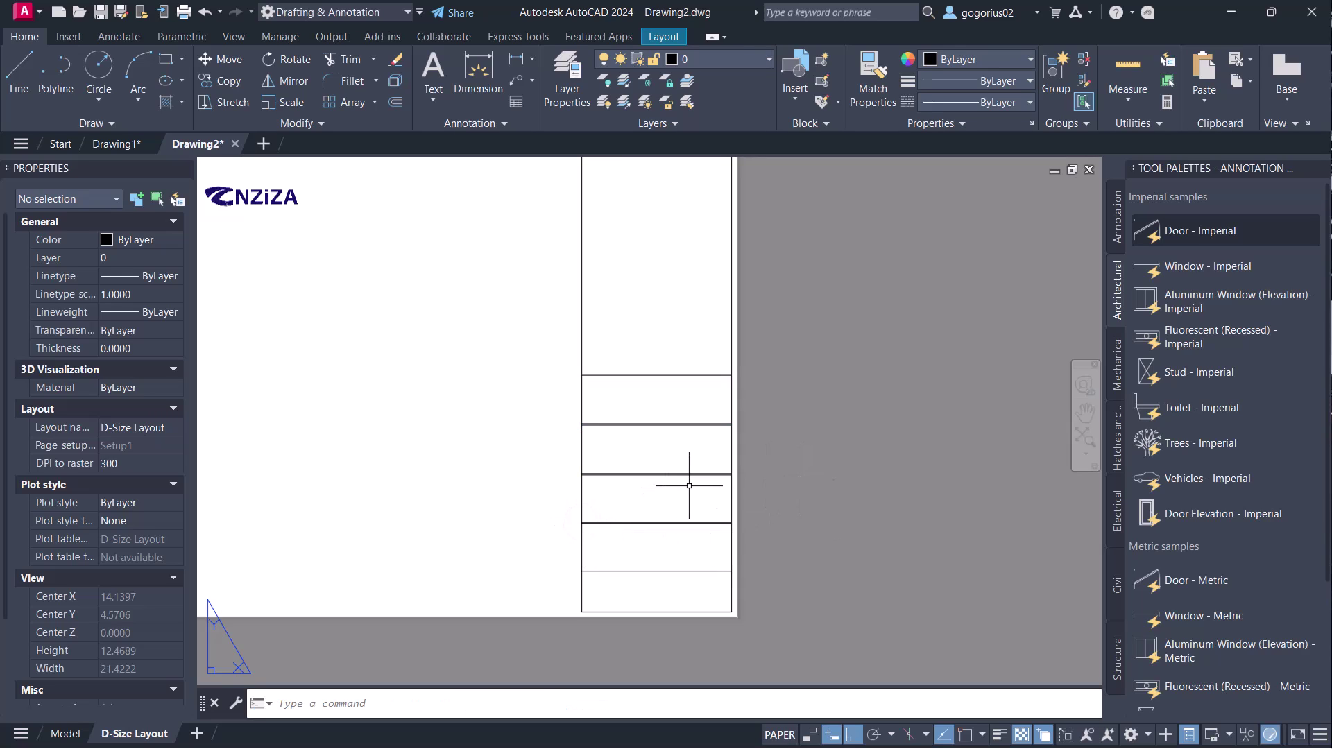
- Delete the uppermost horizontal line and the overlapping pair of lines directly below it
click(639, 343)
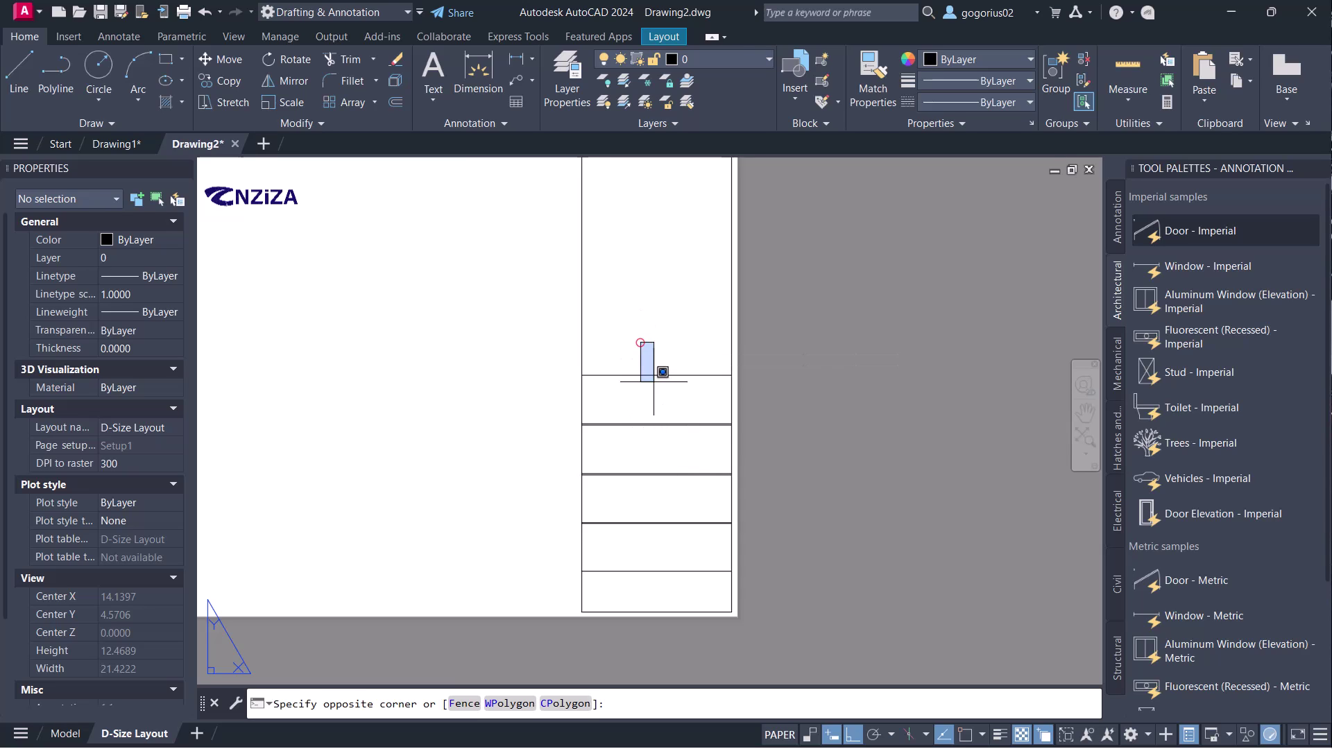
click(679, 437)
click(696, 443)
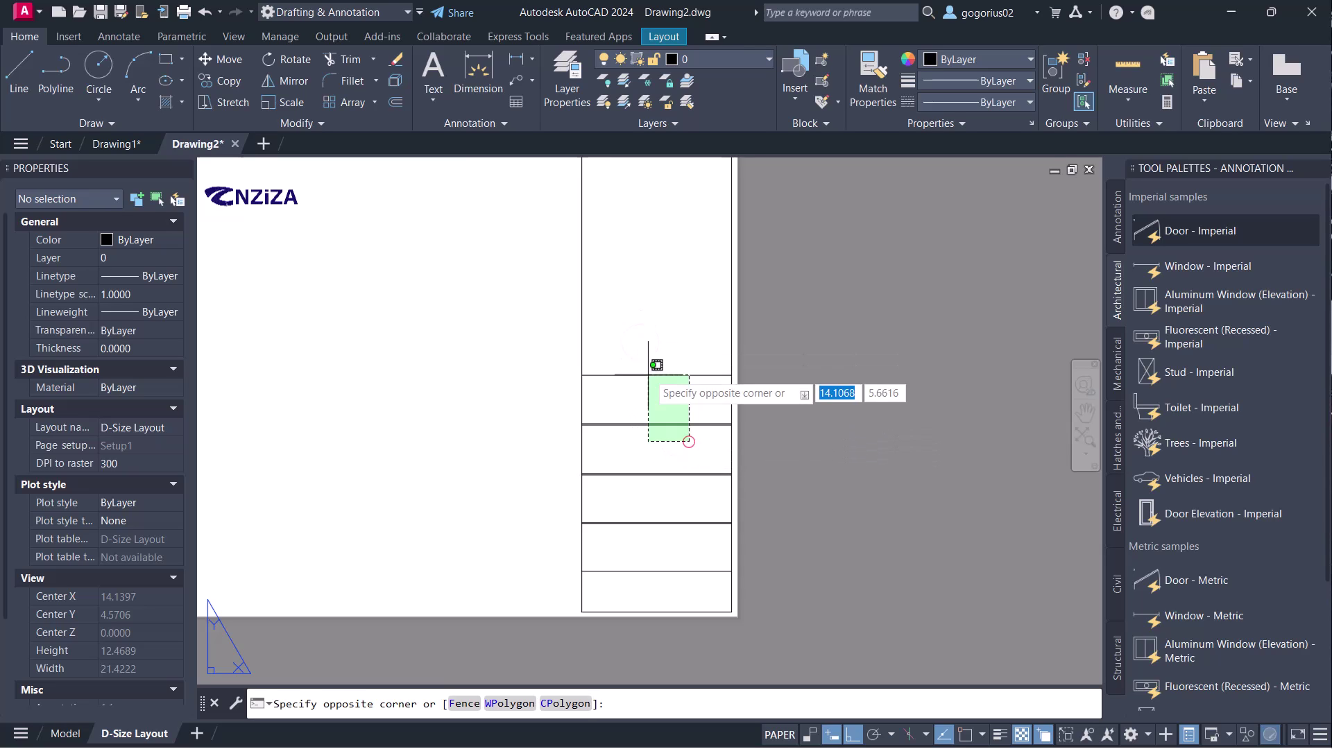
click(628, 344)
key(Delete)
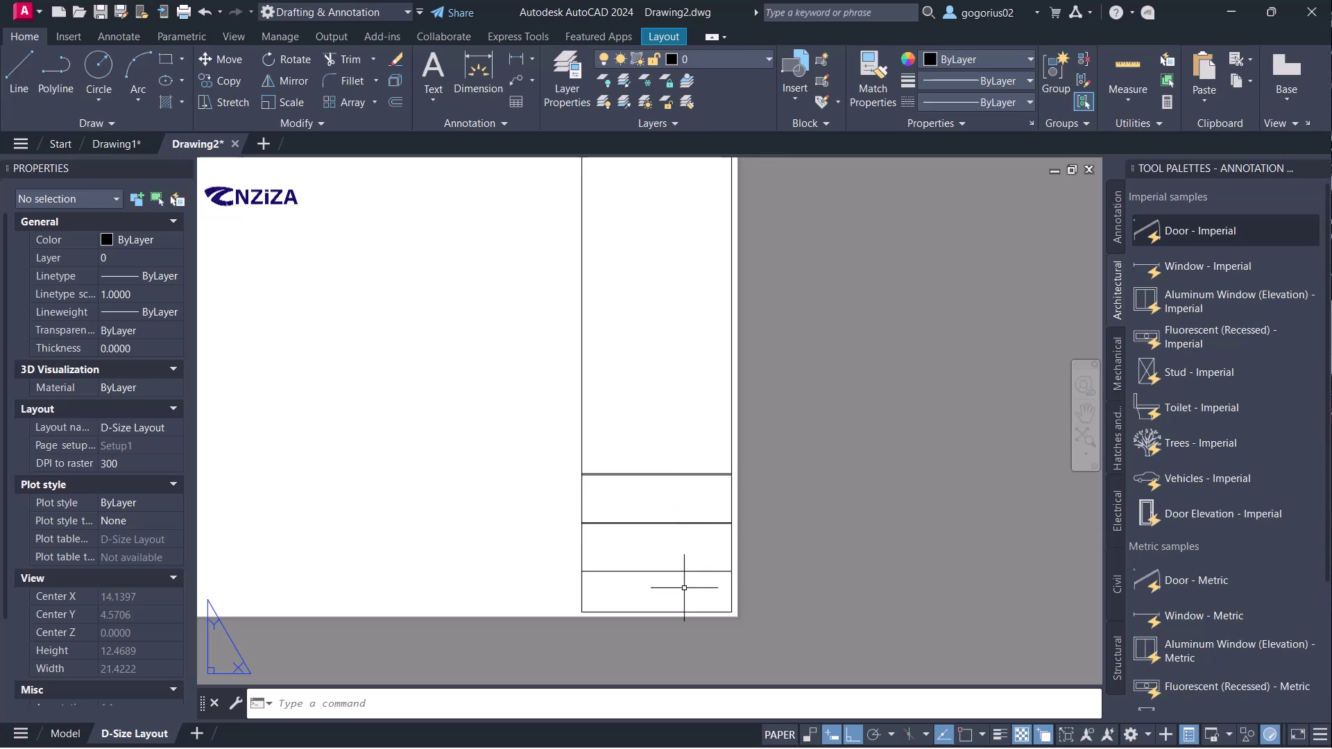
- Remove the duplicate line from each of the two remaining doubled row dividers
scroll(662, 597, up, 2)
scroll(543, 411, up, 2)
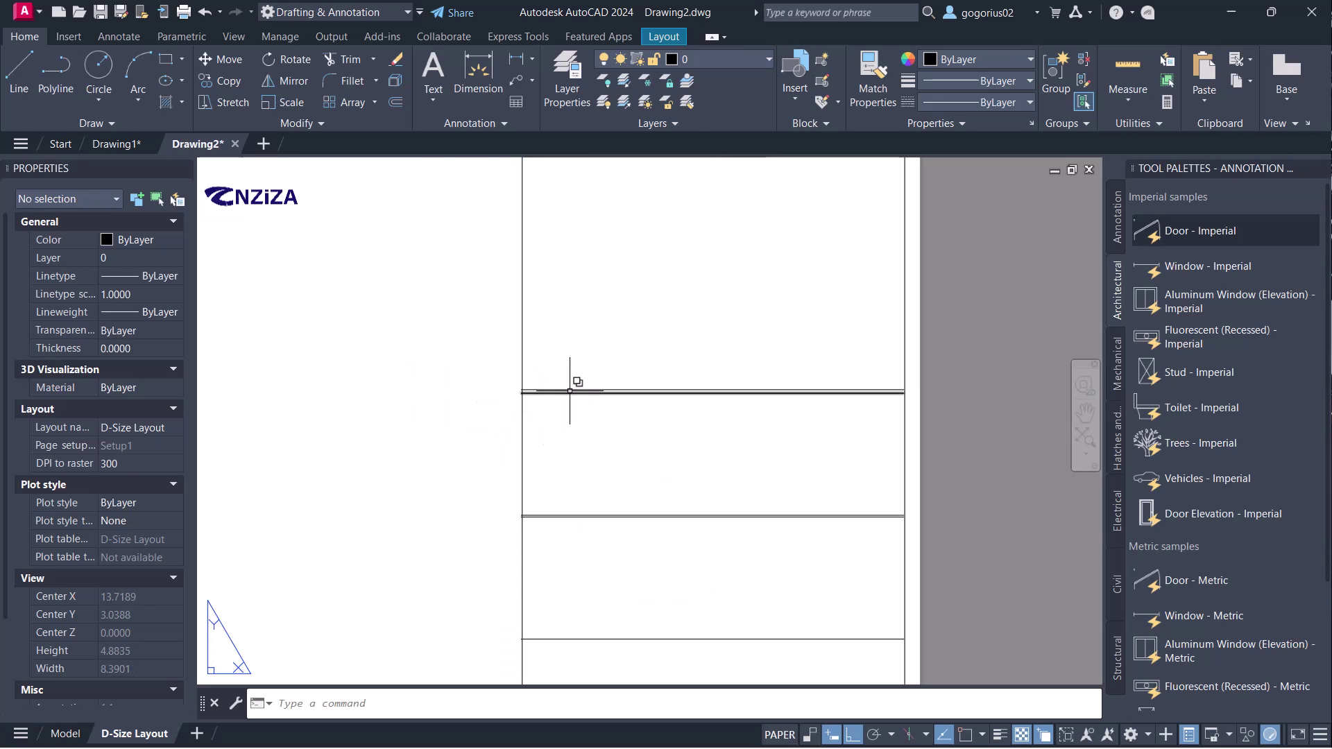
click(570, 392)
key(Escape)
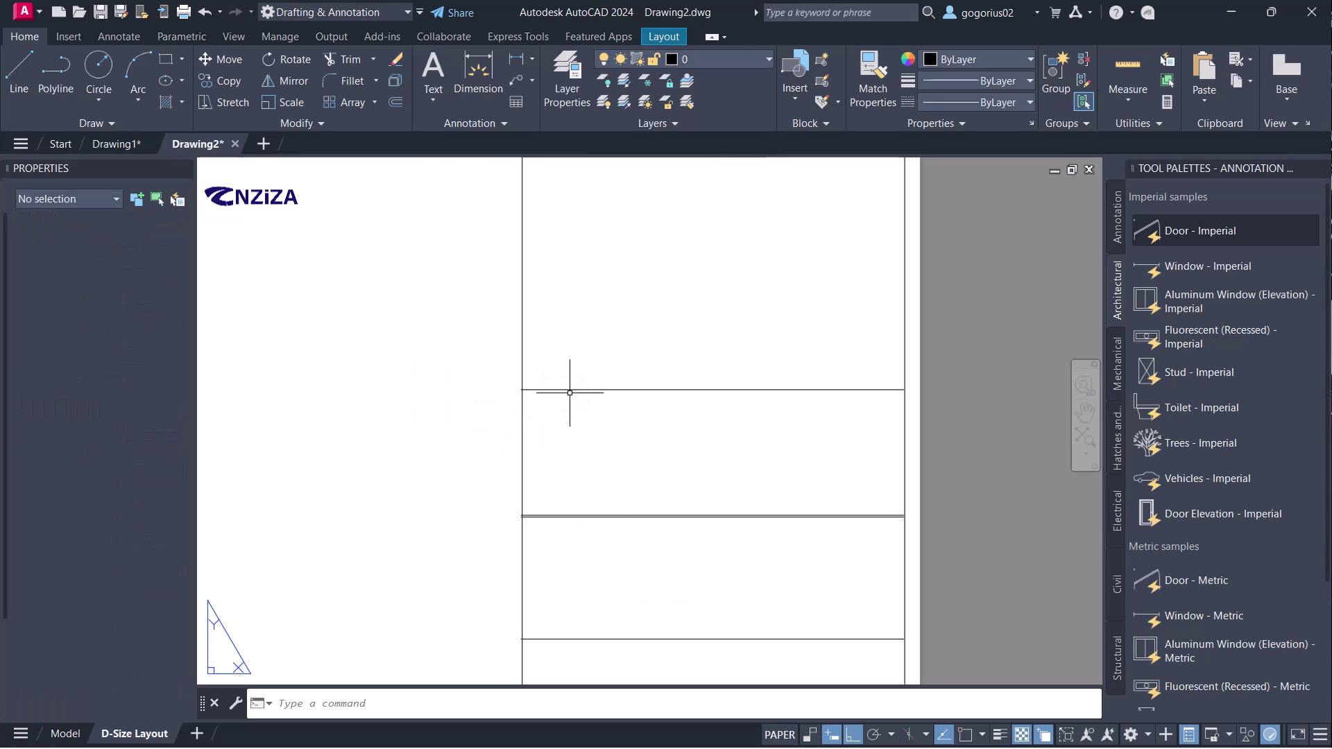
scroll(564, 386, up, 4)
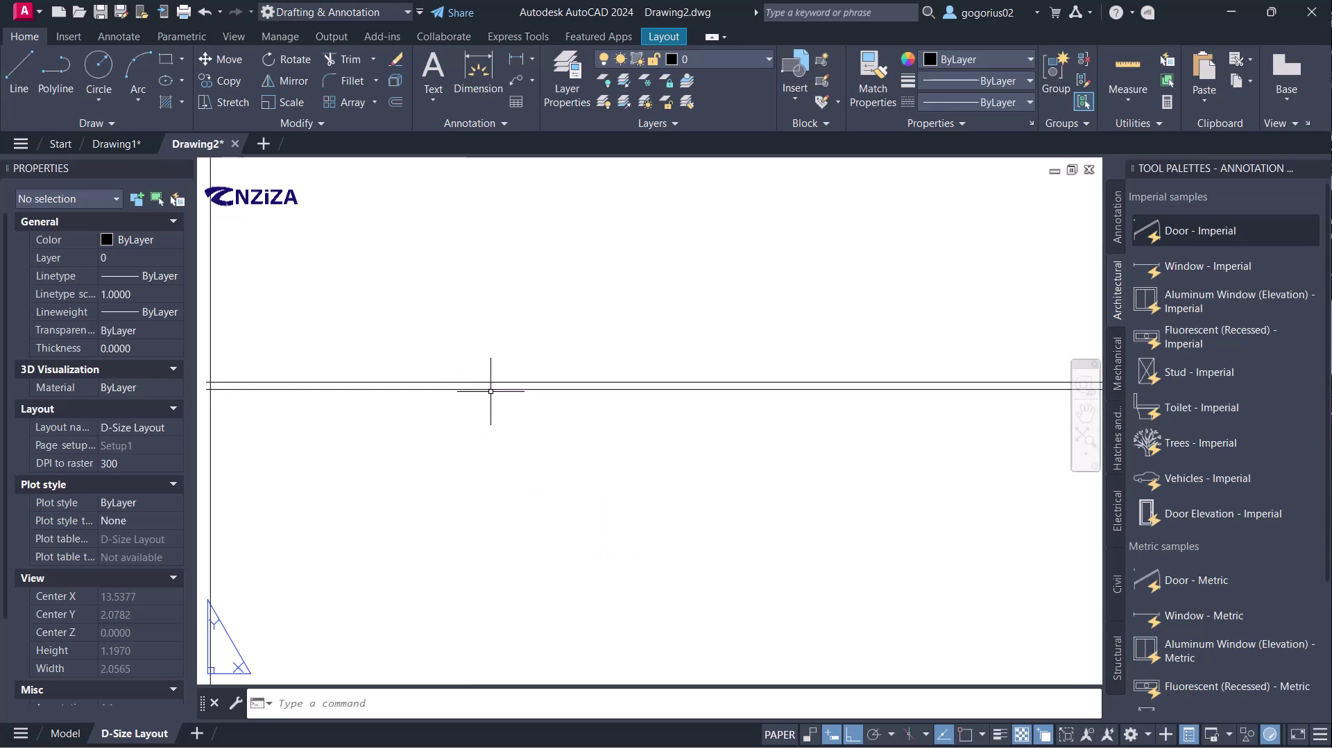
click(488, 388)
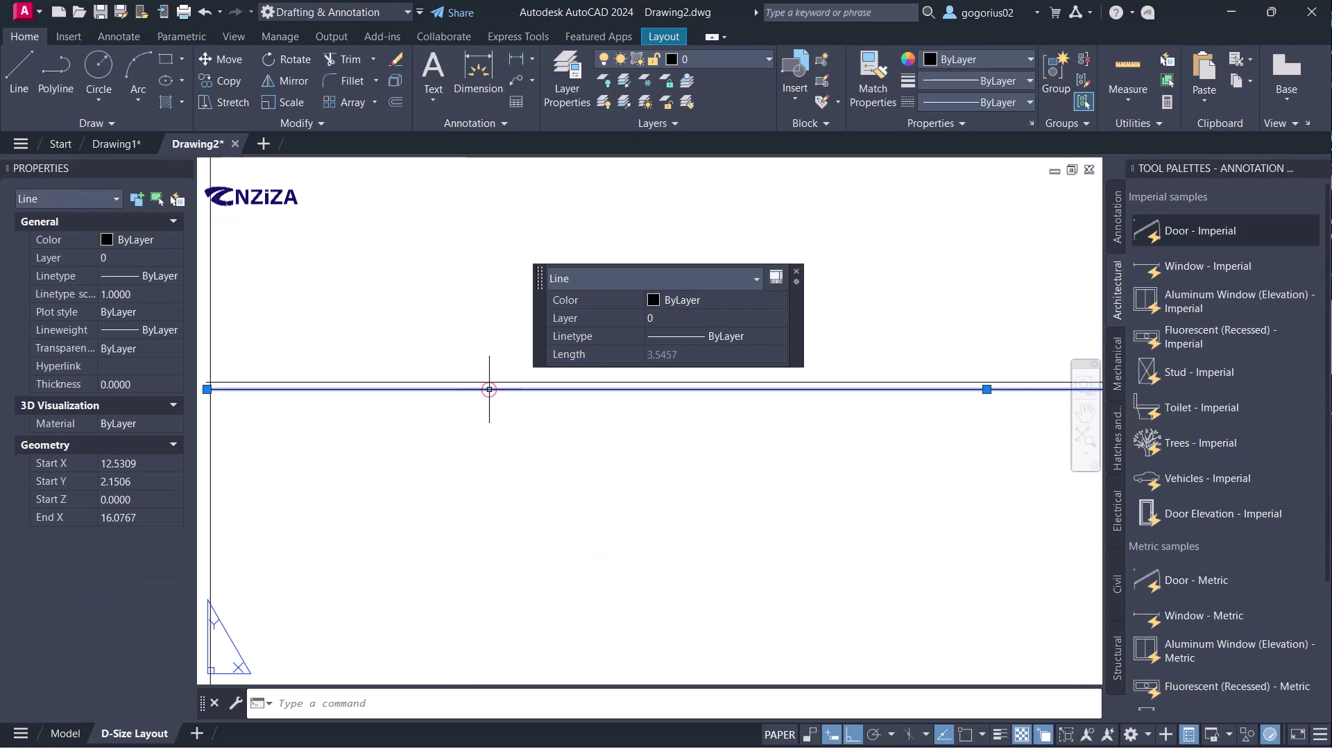
key(Escape)
scroll(530, 414, down, 4)
scroll(589, 365, down, 2)
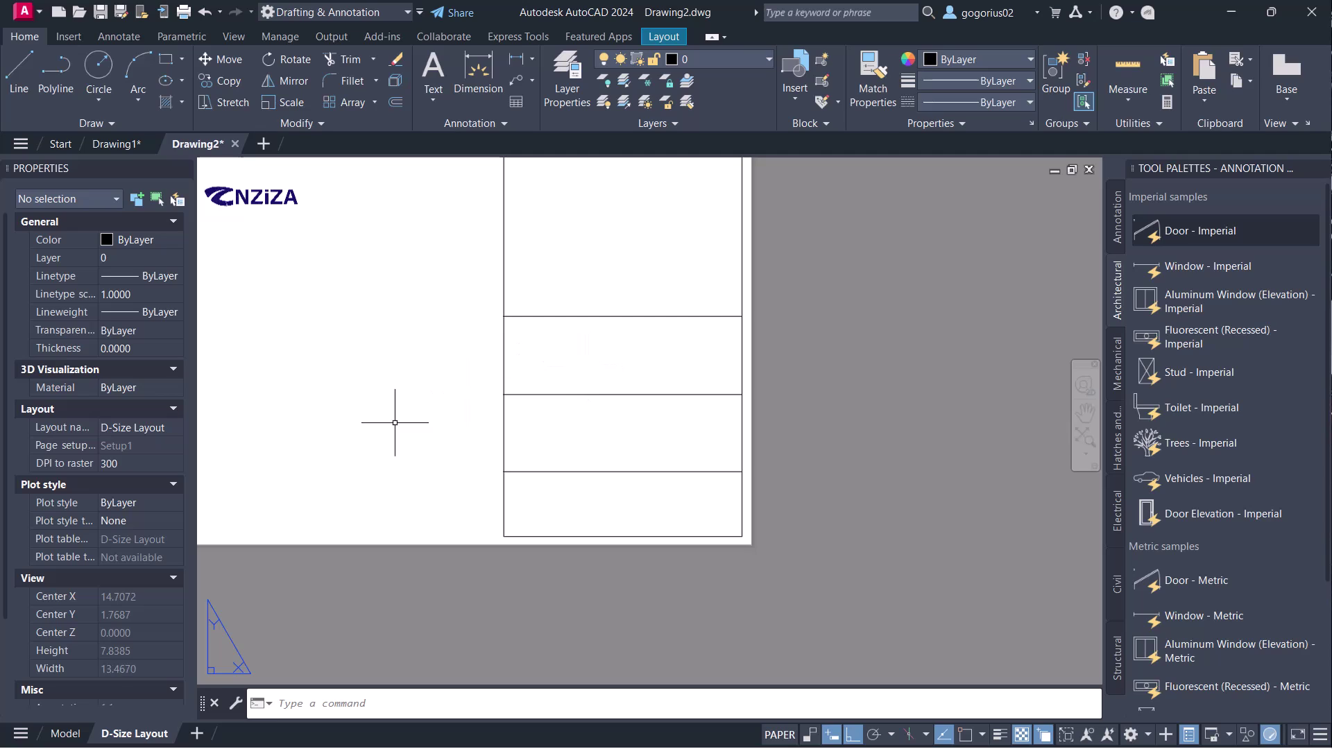
- Draw a vertical line near the middle of the lowest row, splitting it into two cells
click(26, 71)
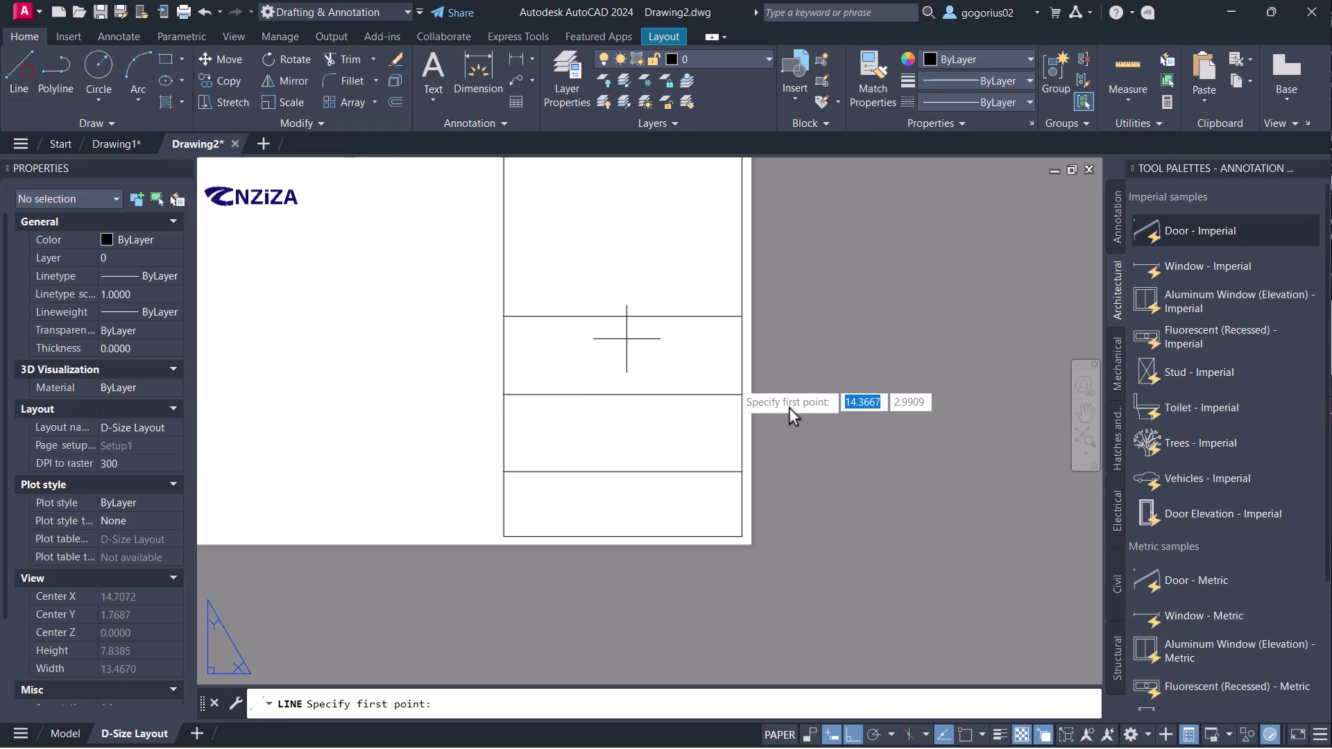
click(611, 472)
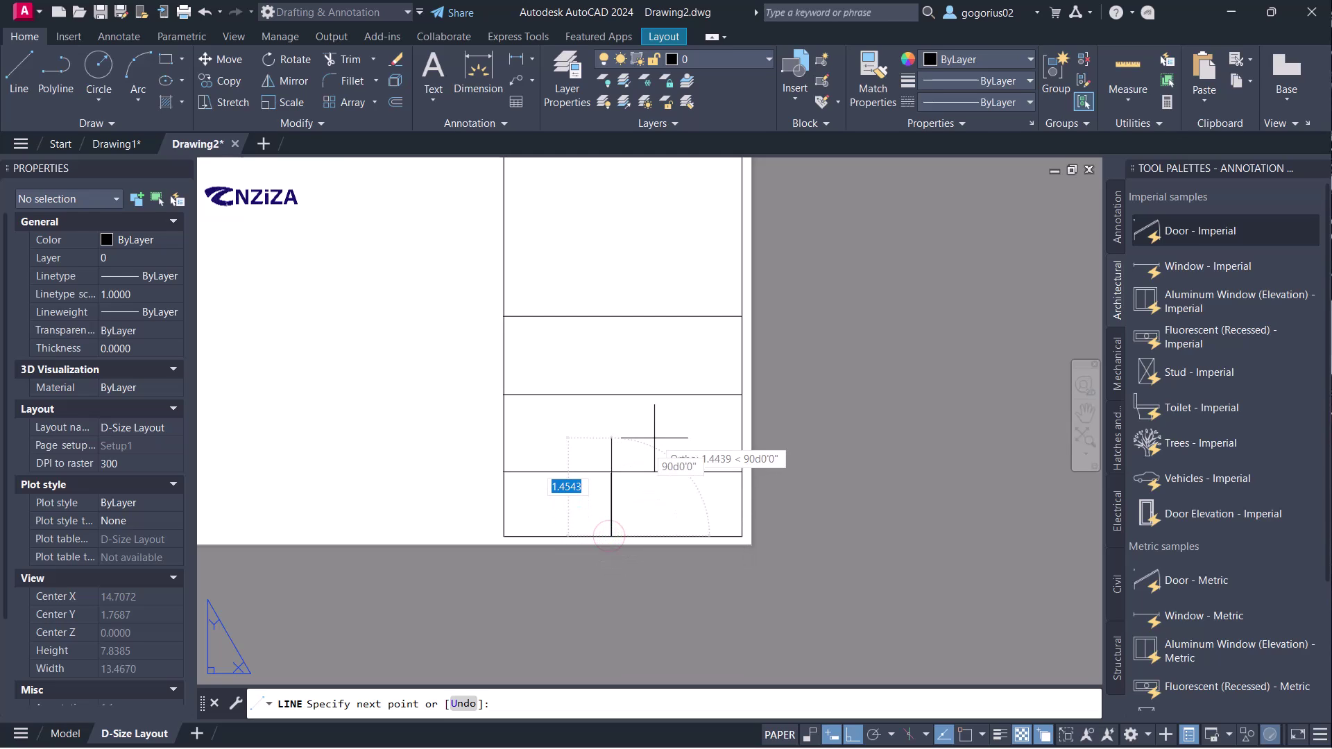
right_click(654, 439)
click(702, 466)
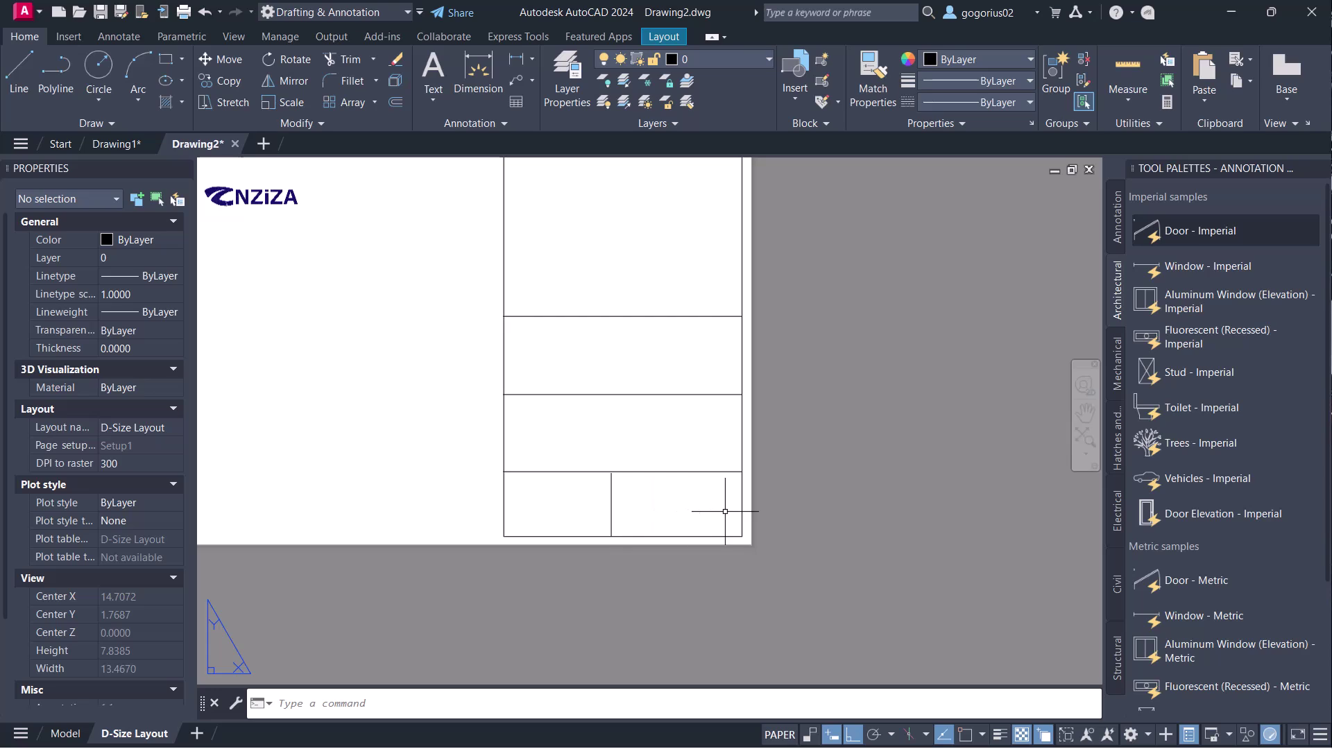
scroll(724, 511, down, 8)
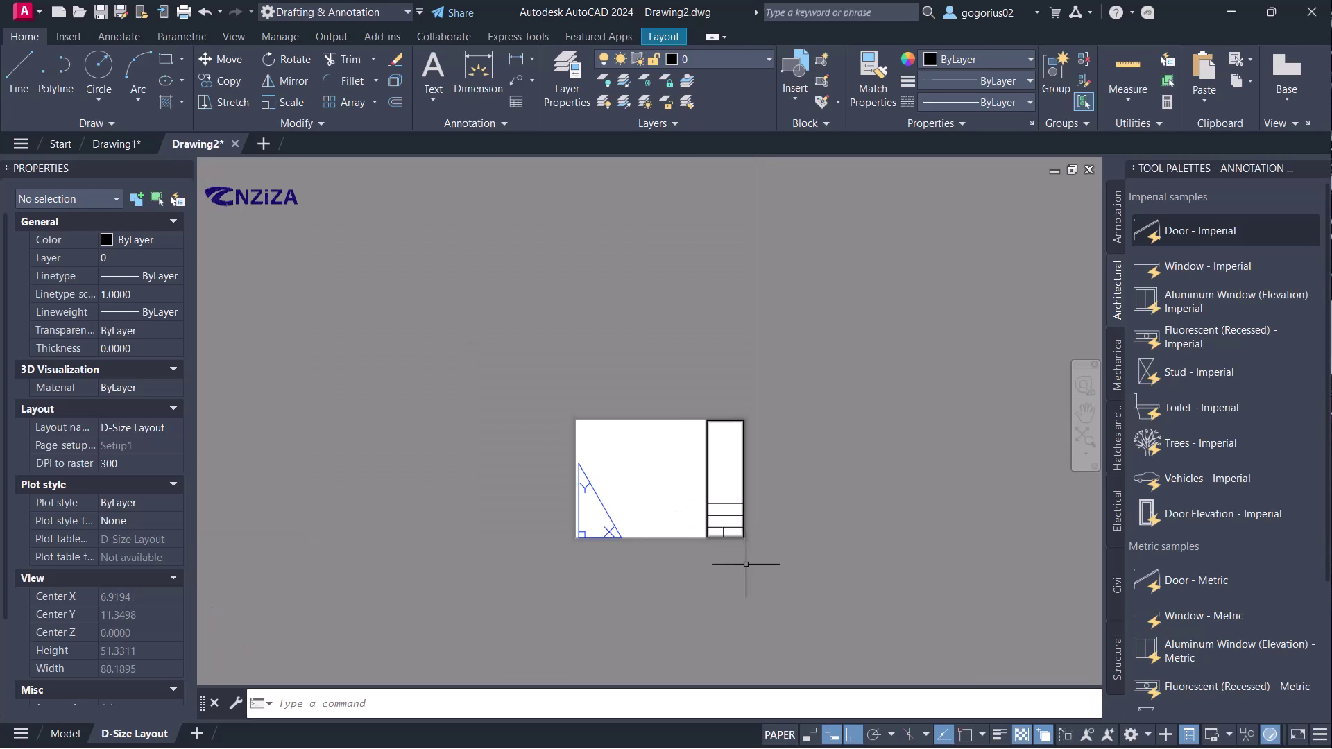
scroll(758, 564, up, 4)
middle_drag(788, 294, 774, 342)
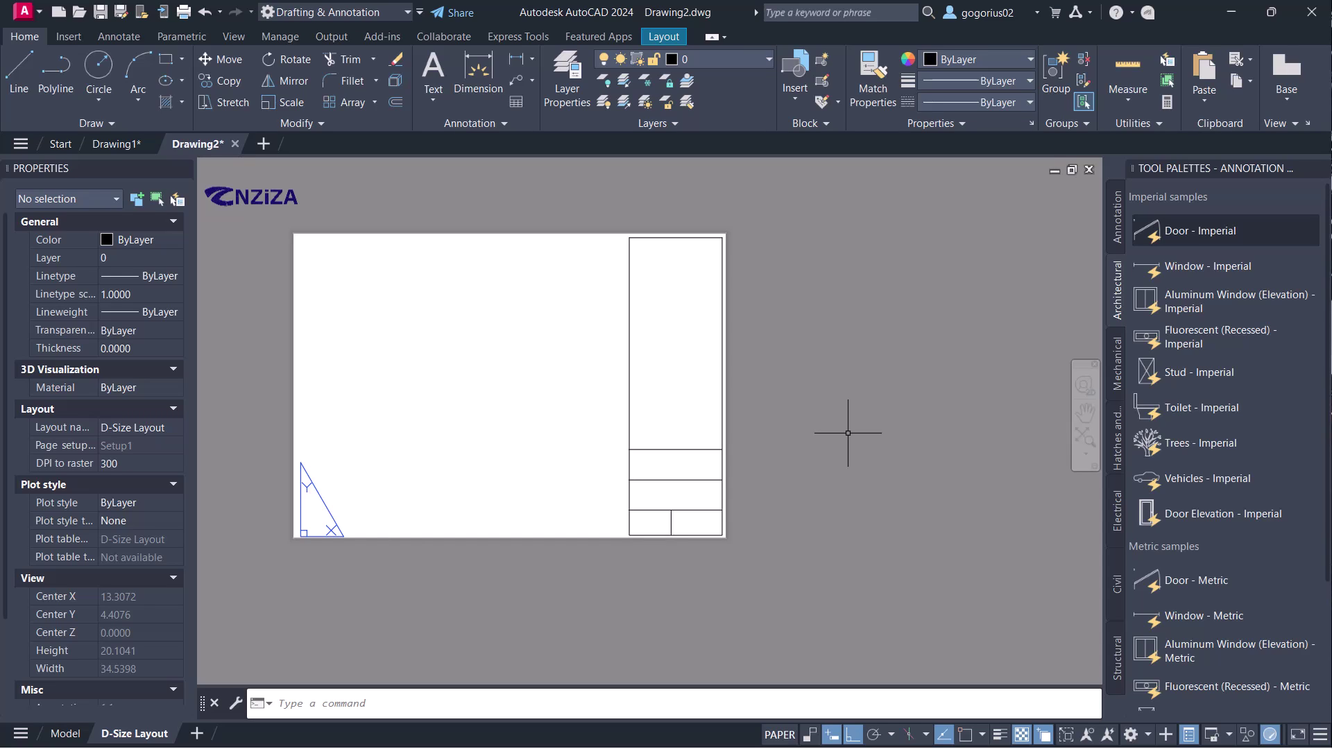
scroll(714, 565, up, 1)
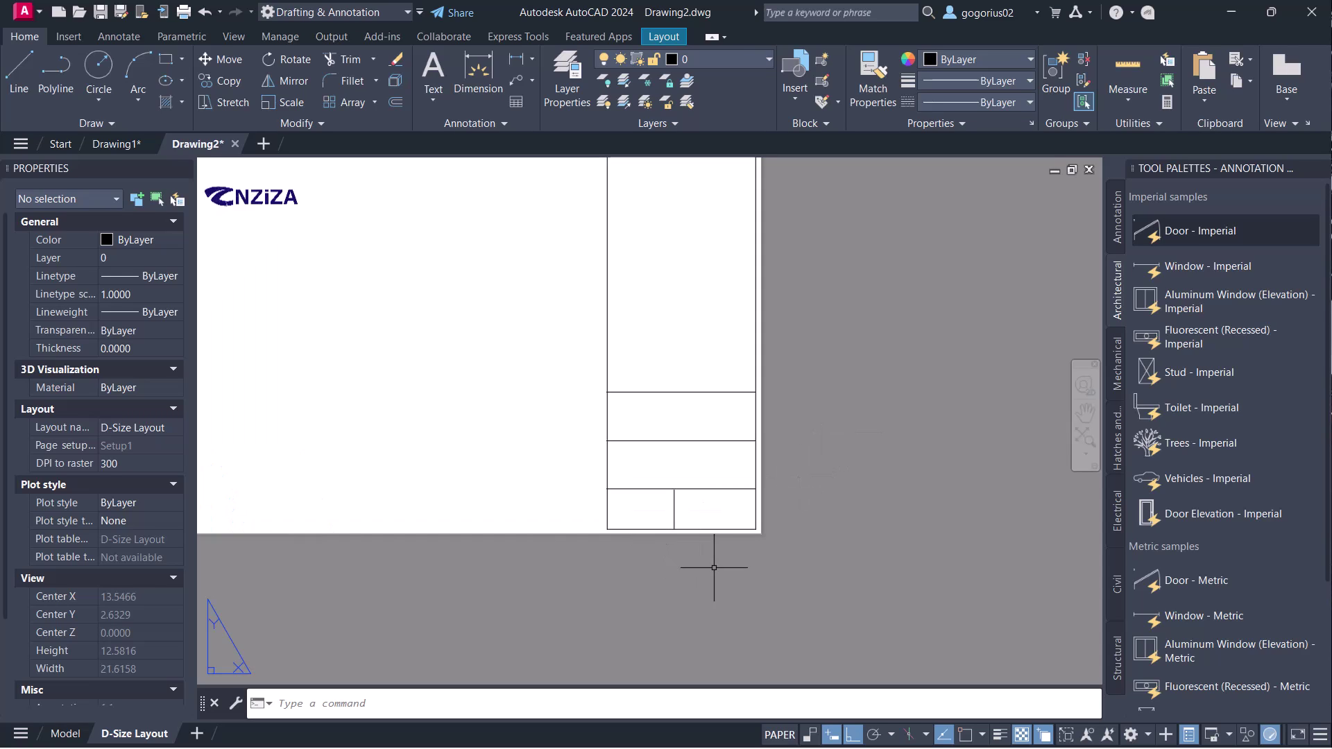
scroll(723, 571, down, 1)
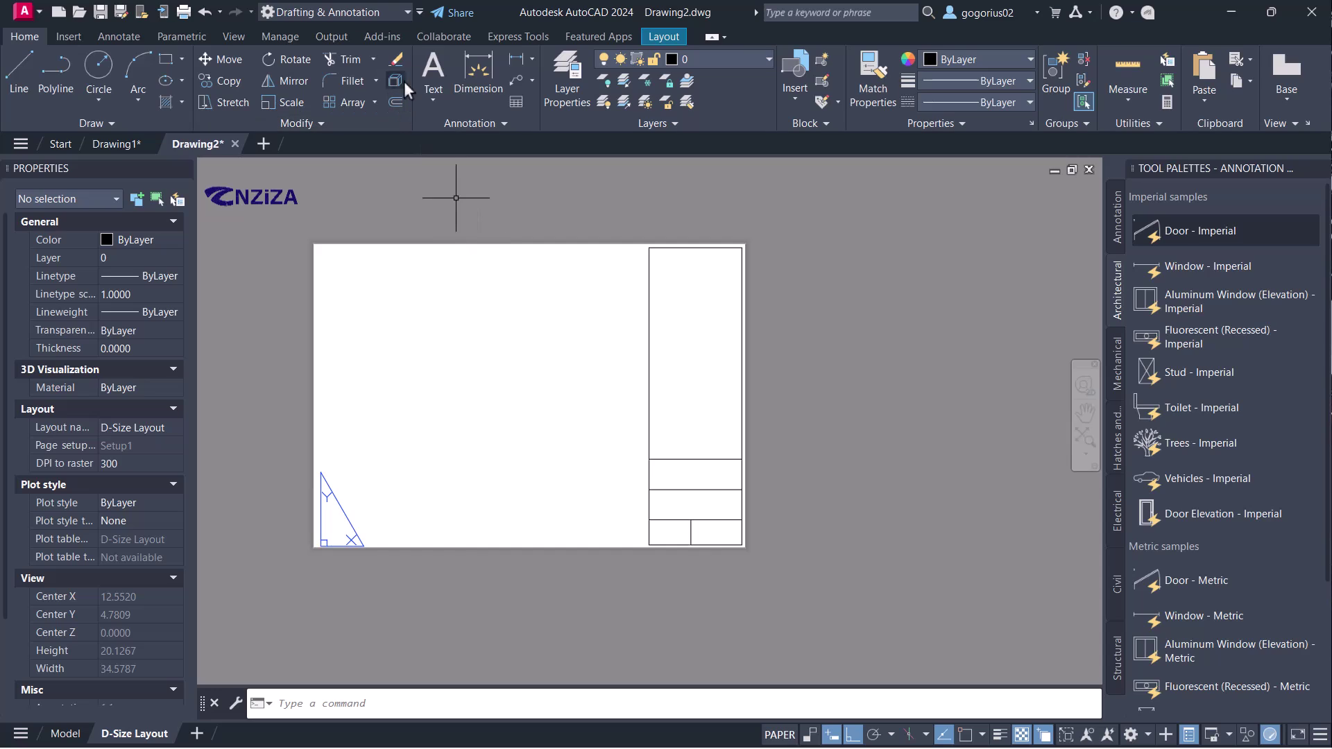
- Add the single-line text "PROJECT NAME" at height 0.15 in the upper left of the row below the large cell
click(440, 69)
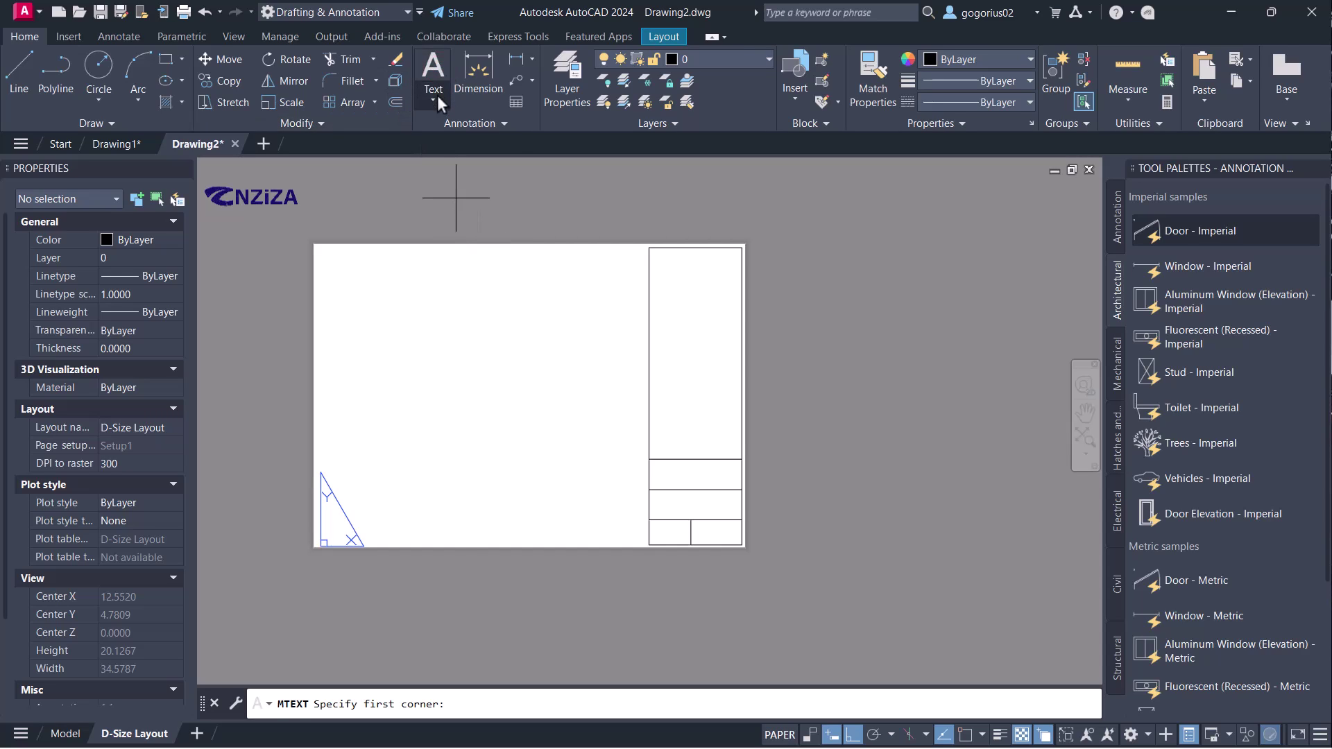
click(437, 102)
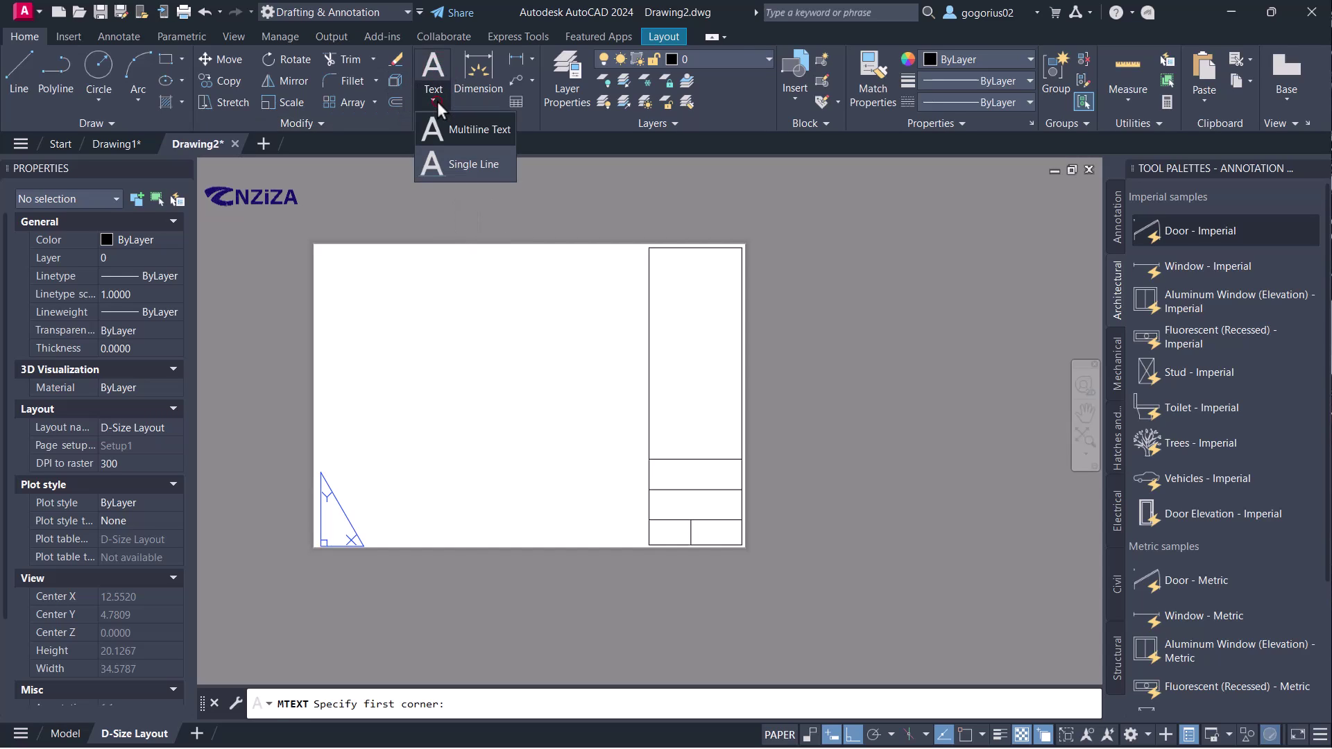
click(472, 164)
scroll(610, 378, up, 6)
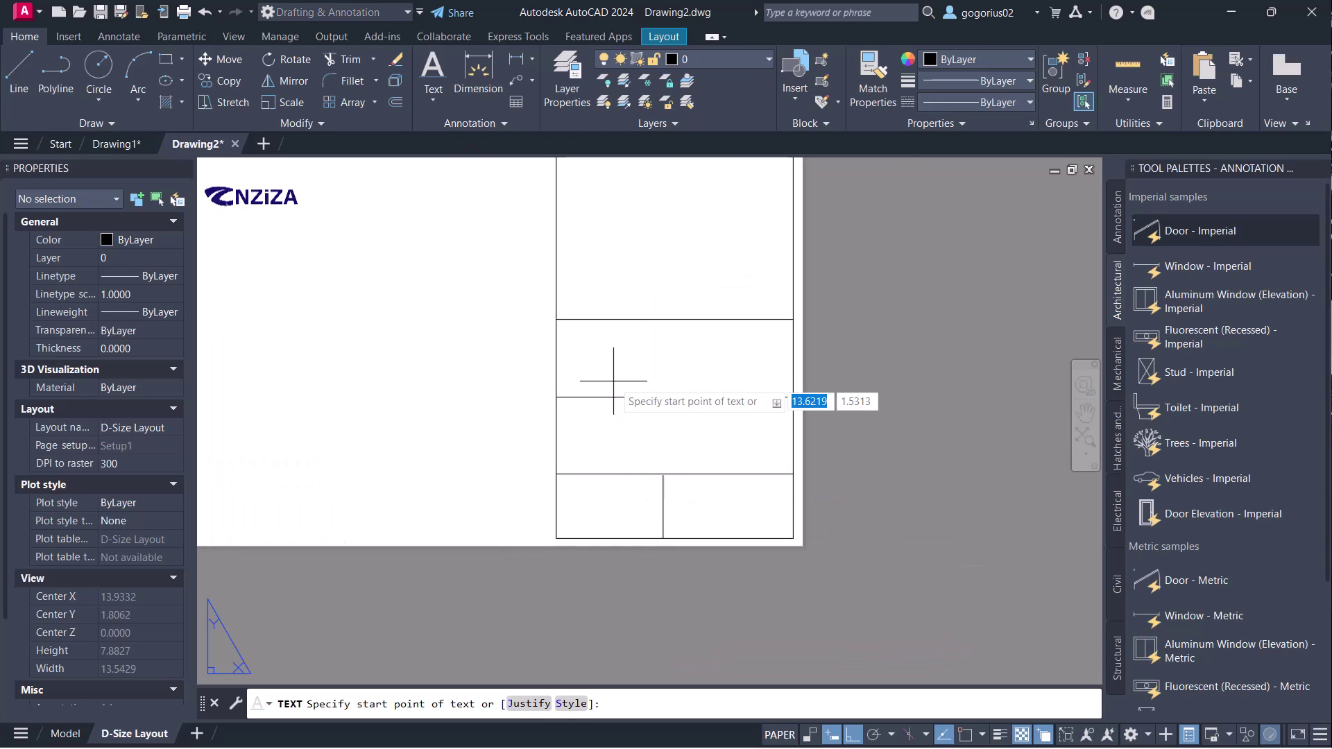
click(546, 301)
text(0.15)
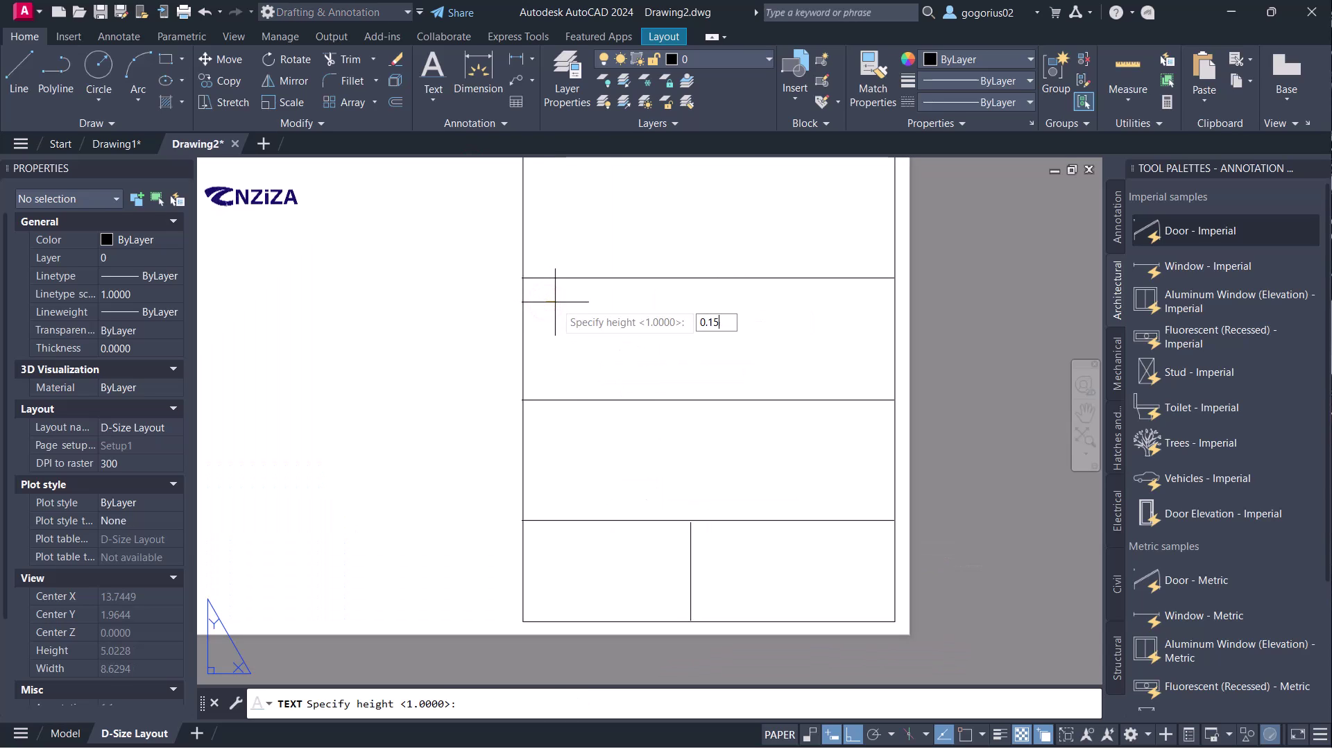
key(Return)
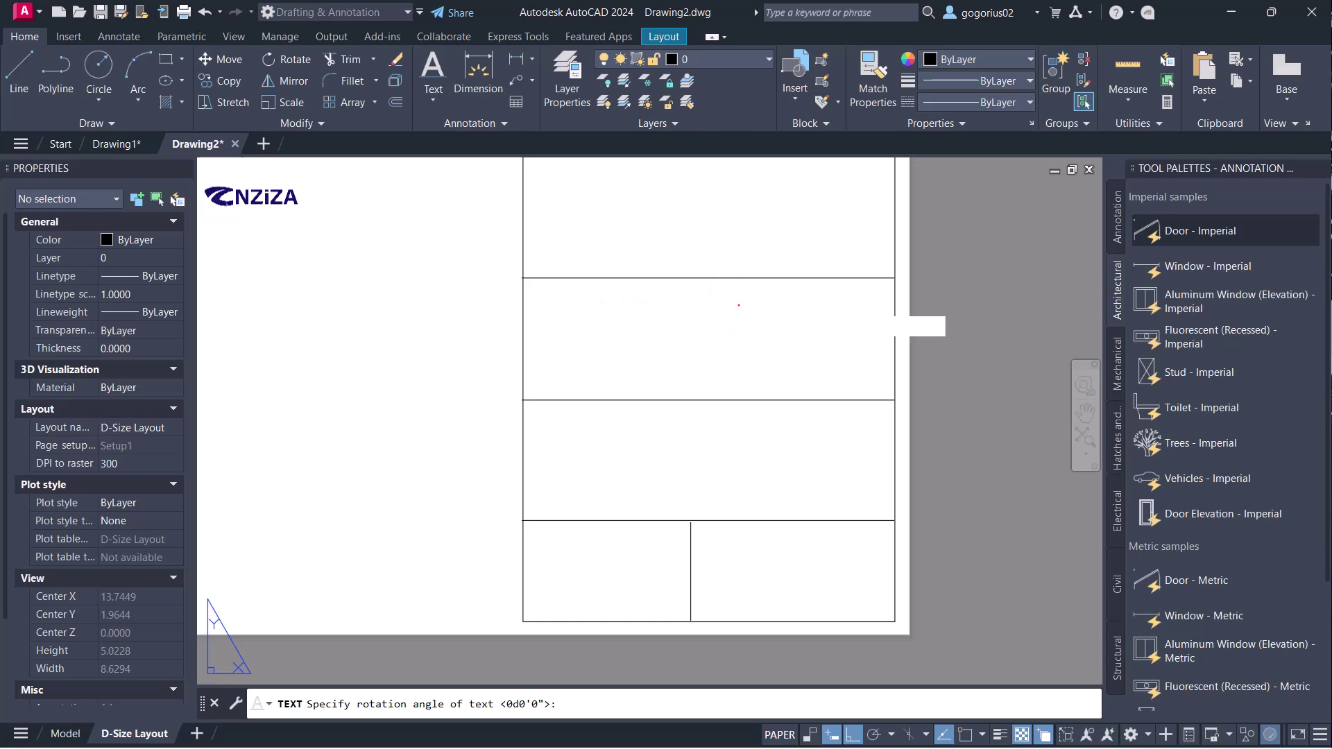
key(Return)
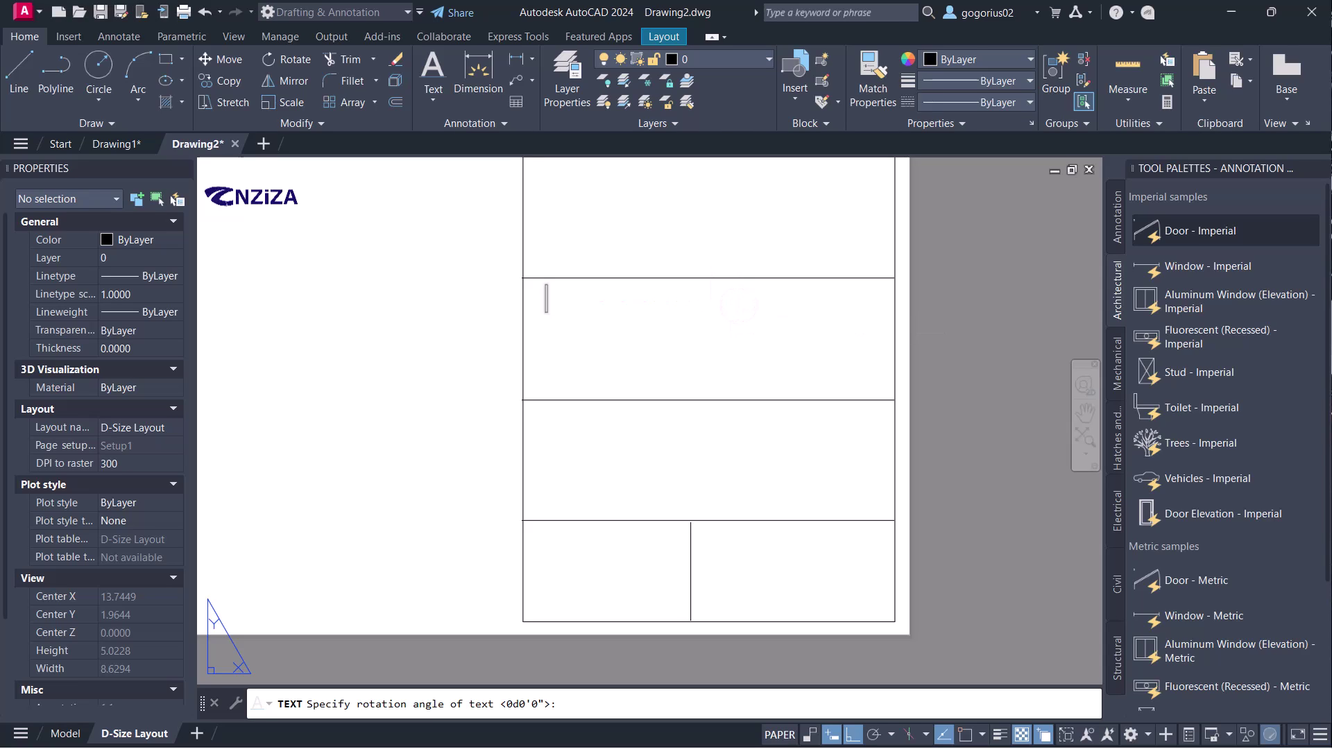
text(PROJ)
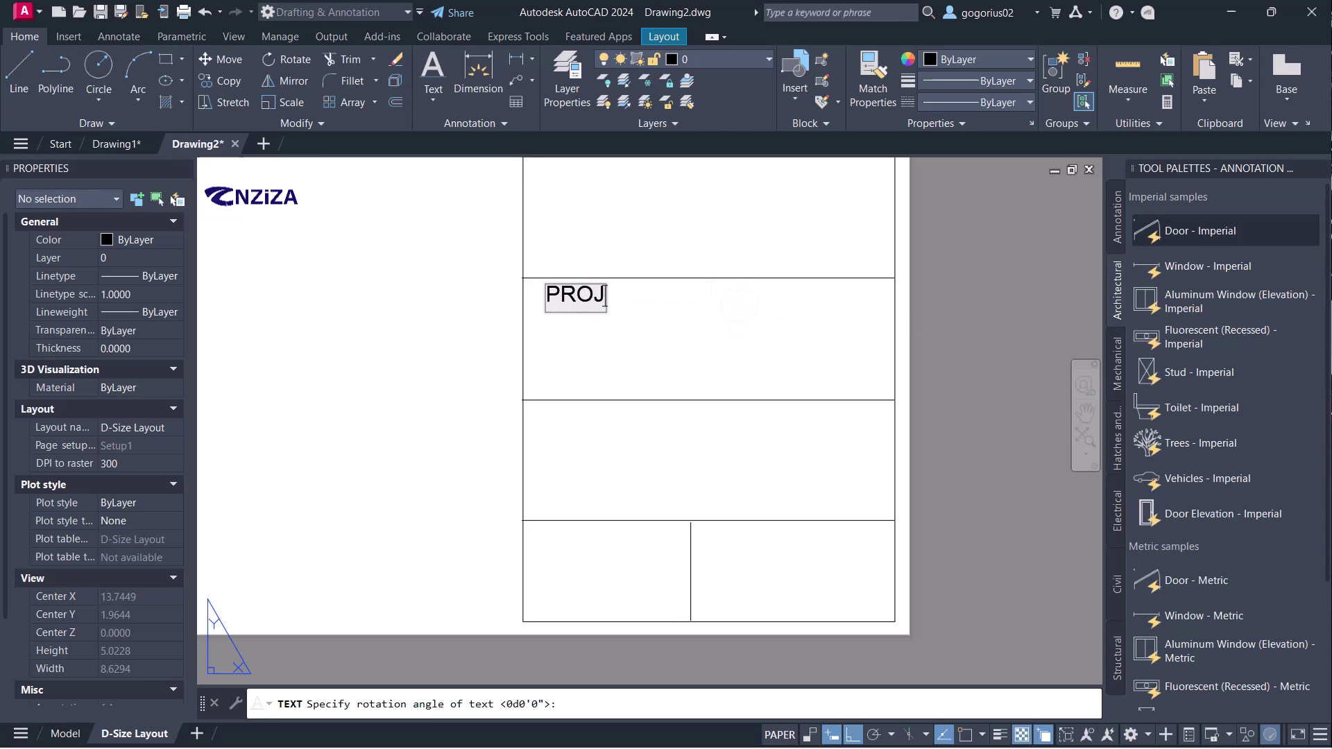
text(ECT NAME)
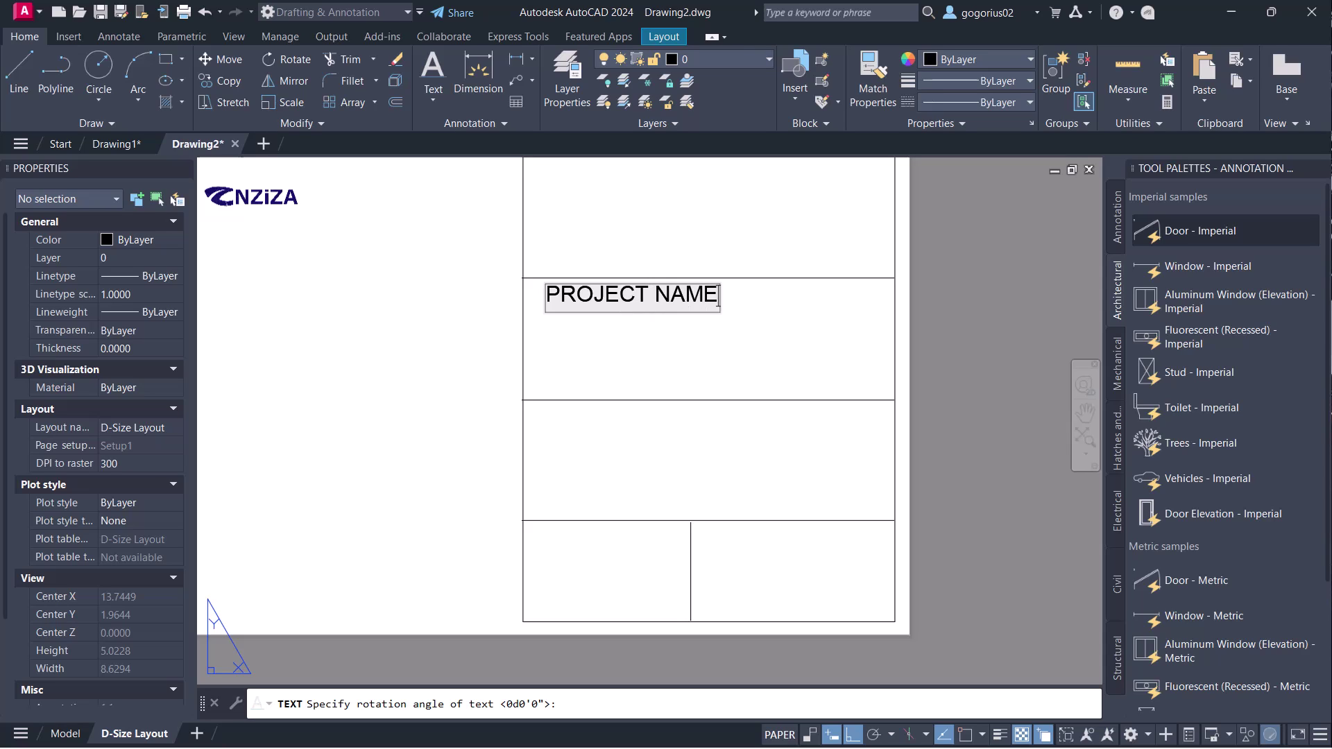
click(597, 349)
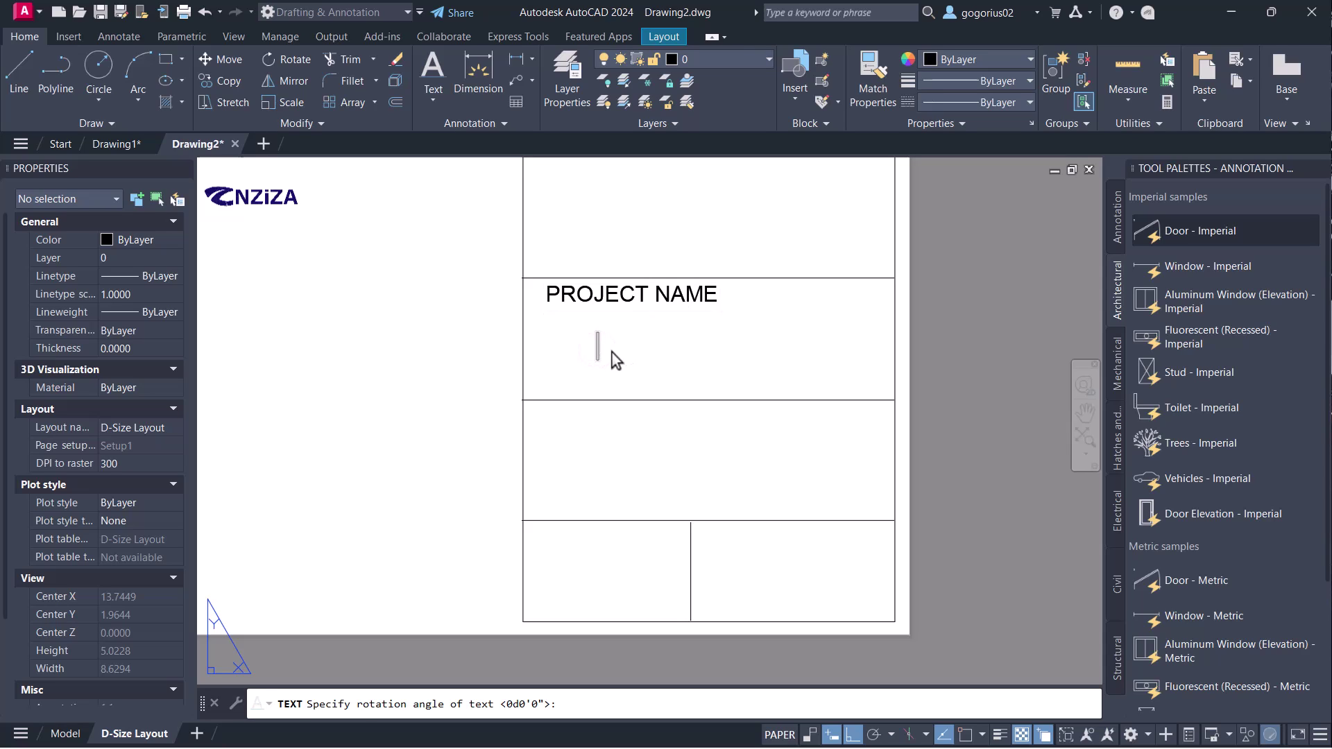
key(Escape)
- Copy the "PROJECT NAME" text into the same upper-left spot of each of the two rows below it
click(581, 298)
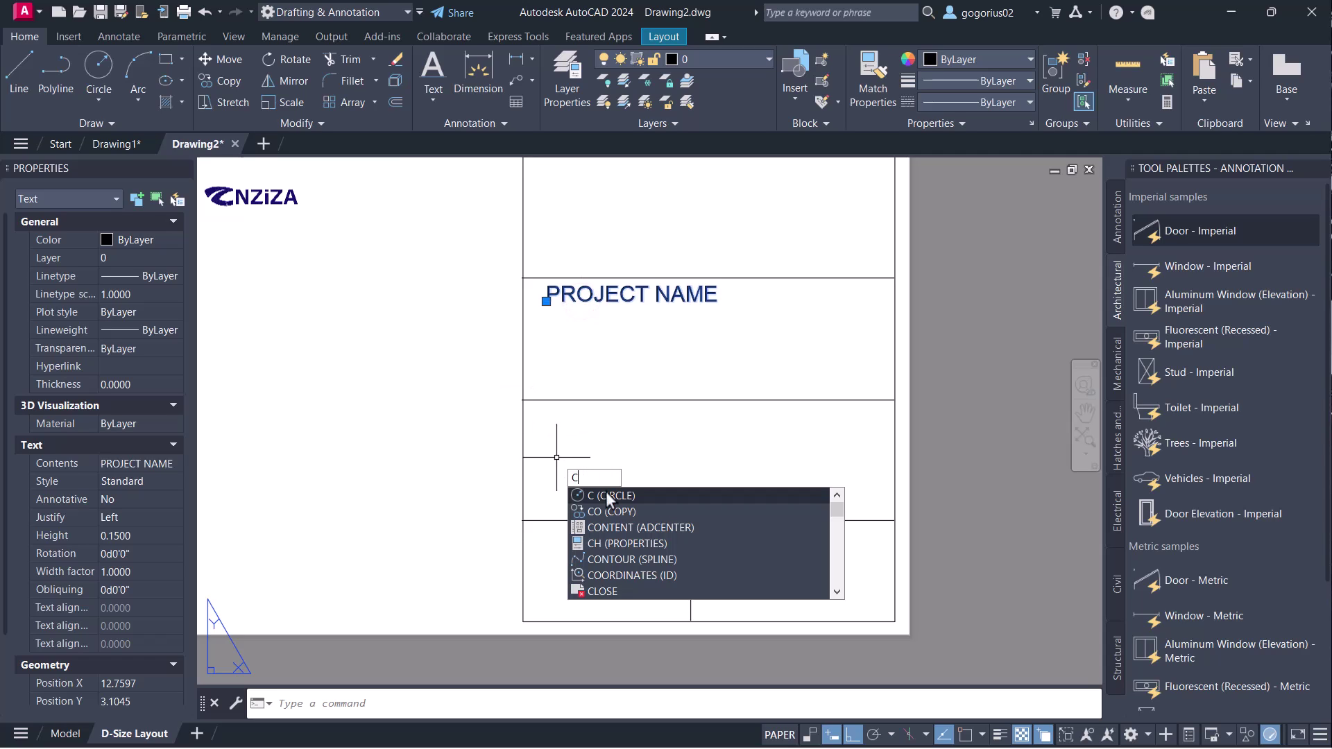
click(608, 511)
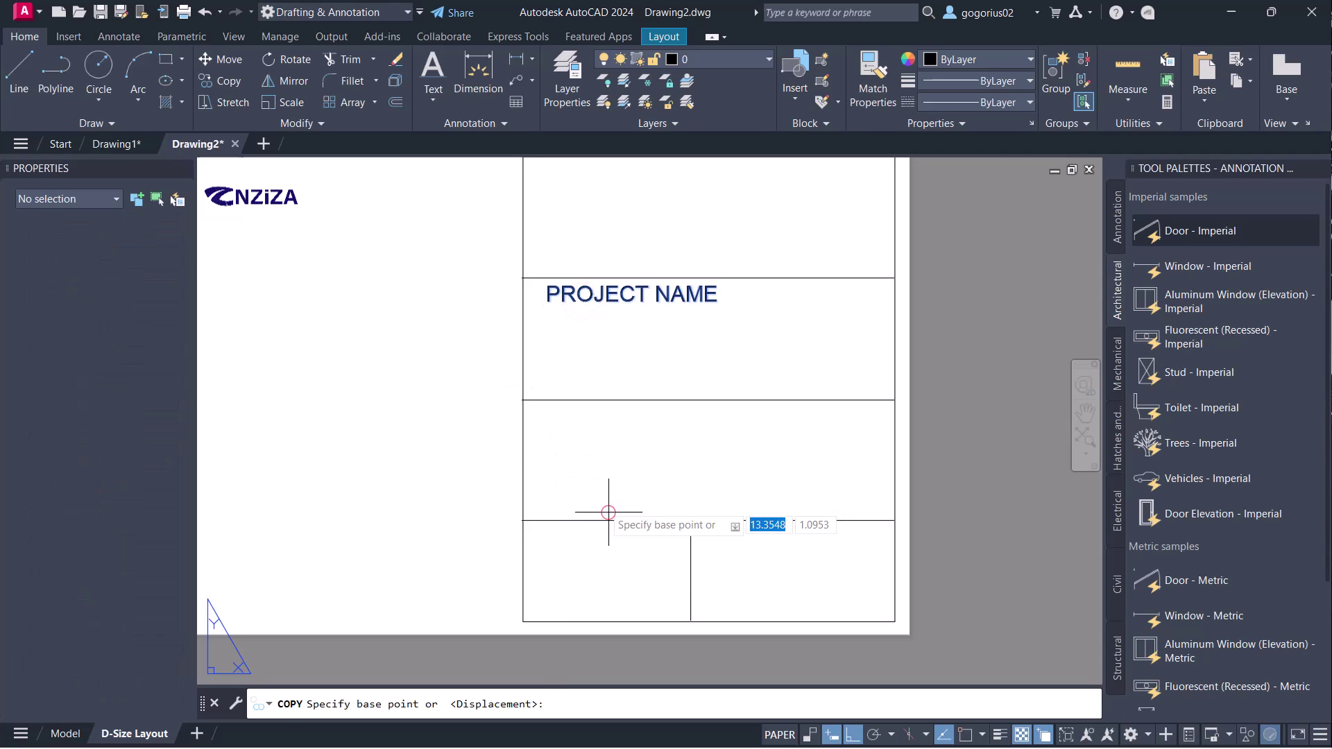
click(522, 278)
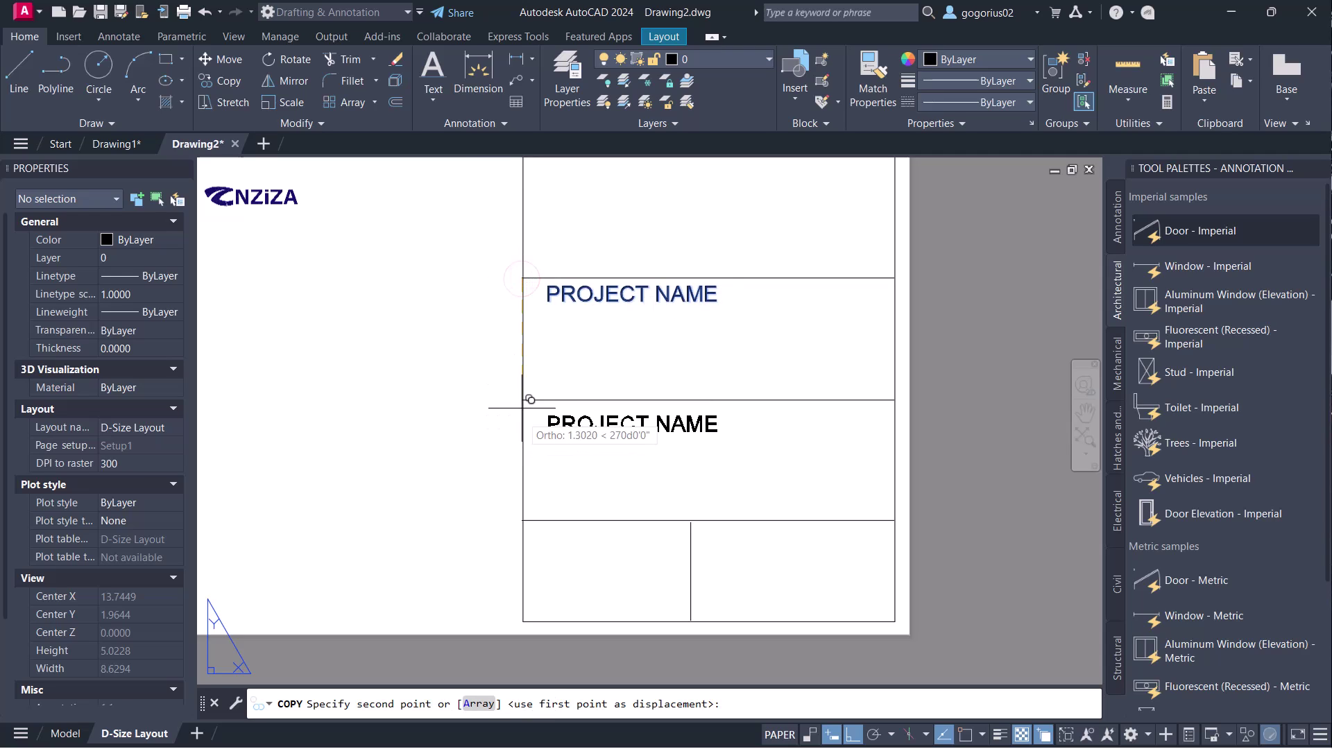
click(523, 400)
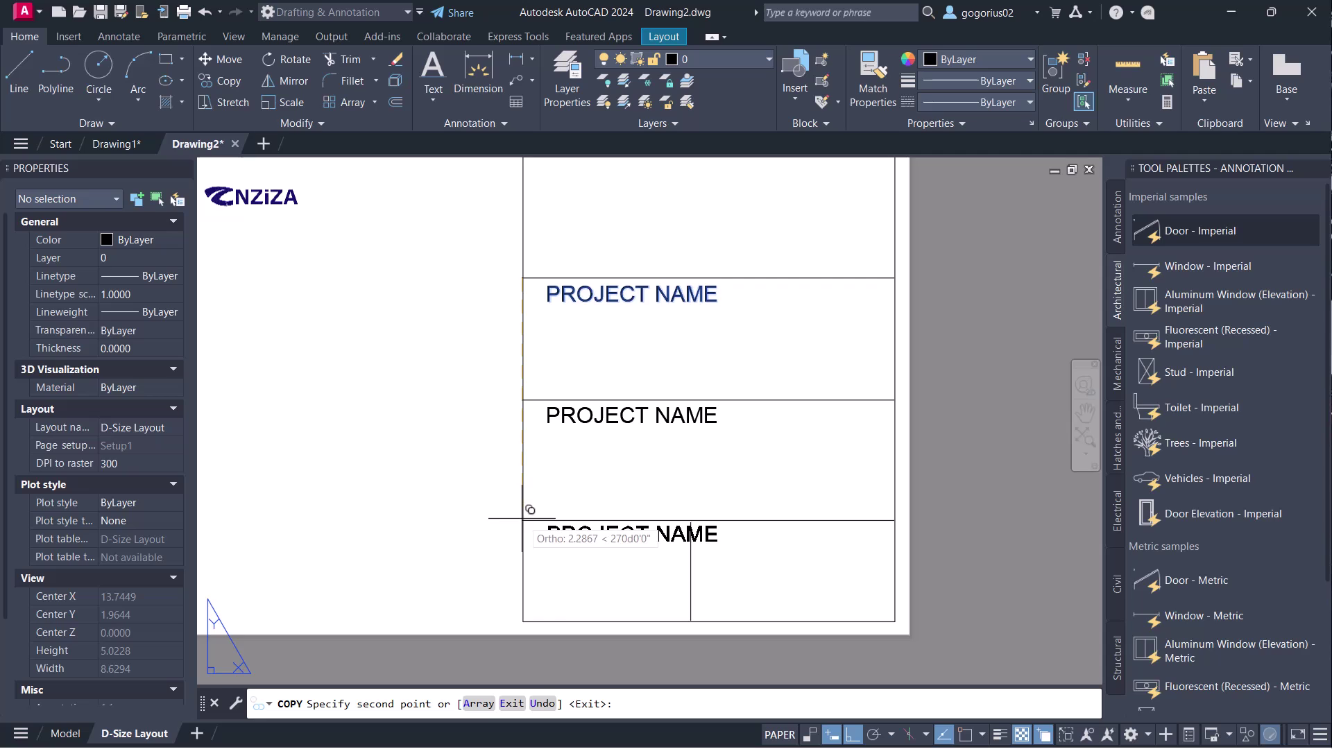
click(521, 520)
key(Return)
click(604, 540)
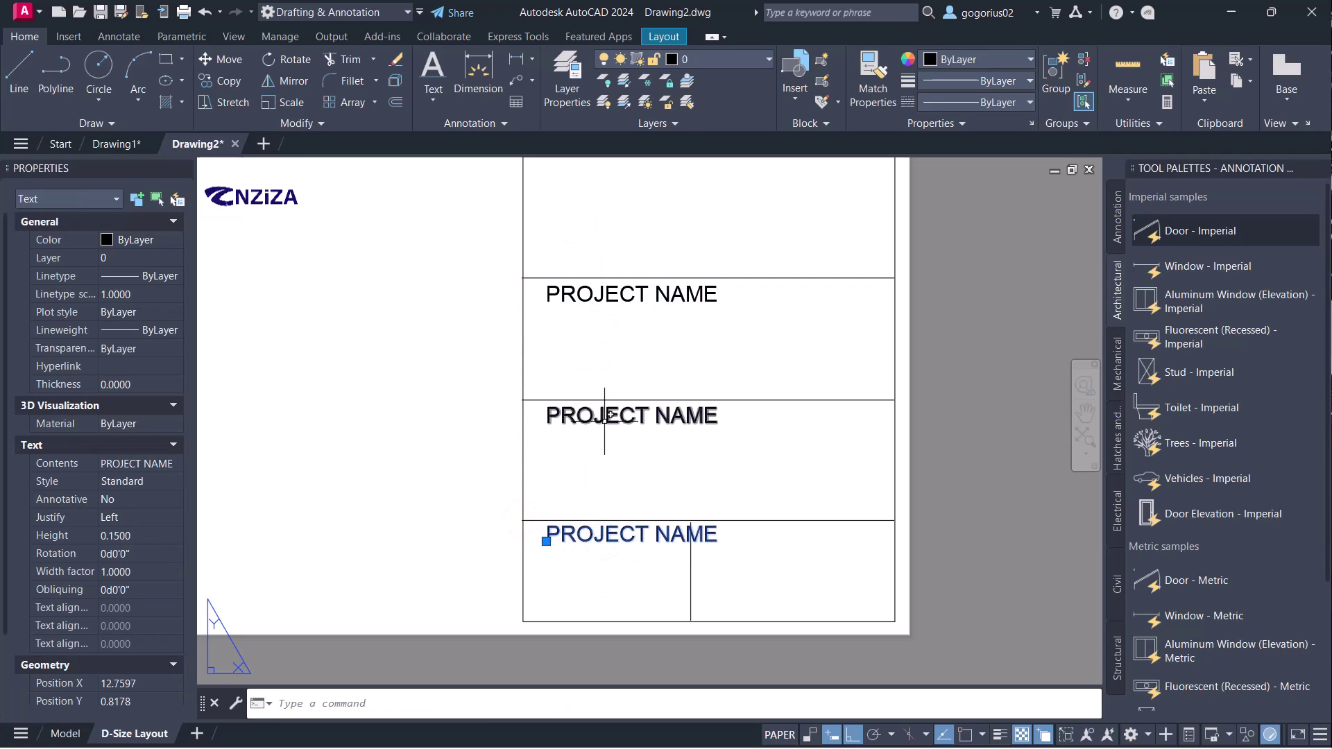
key(Escape)
- Change the copied text in the middle row to "DRAWING NAME"
click(598, 421)
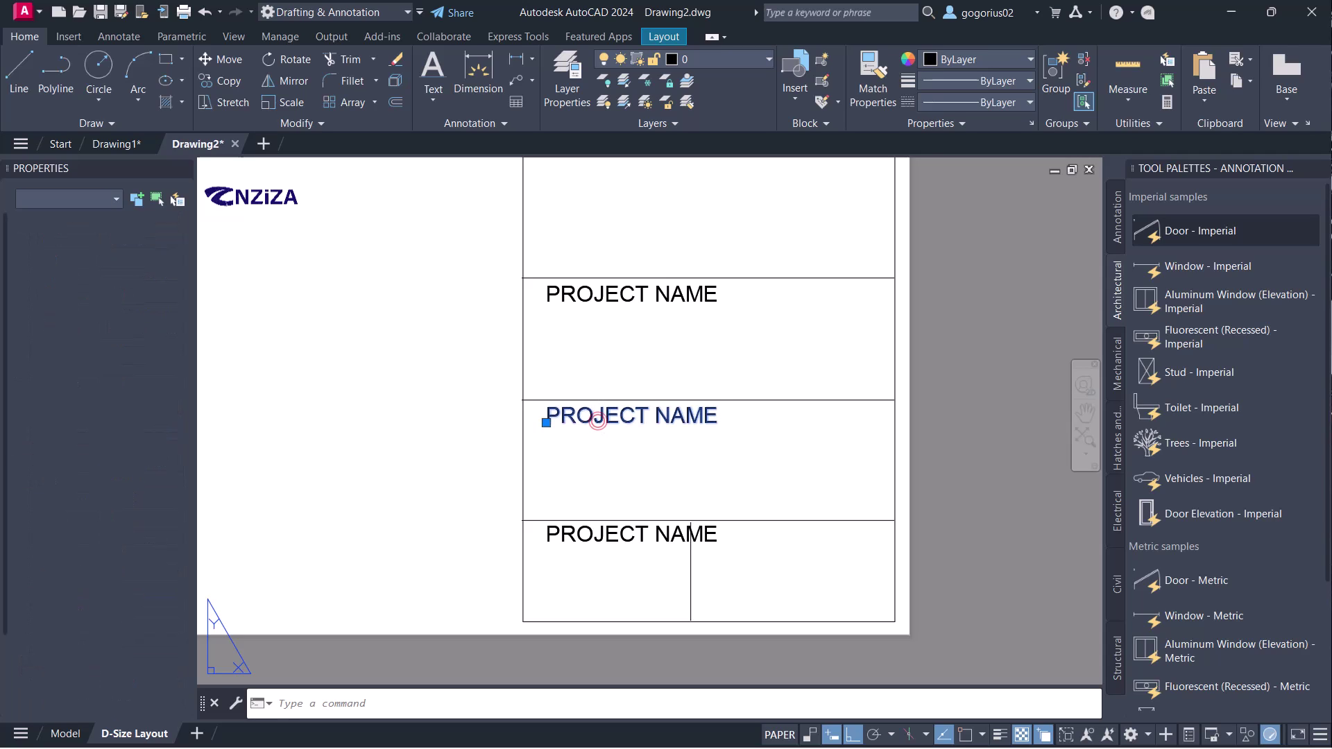
double_click(598, 421)
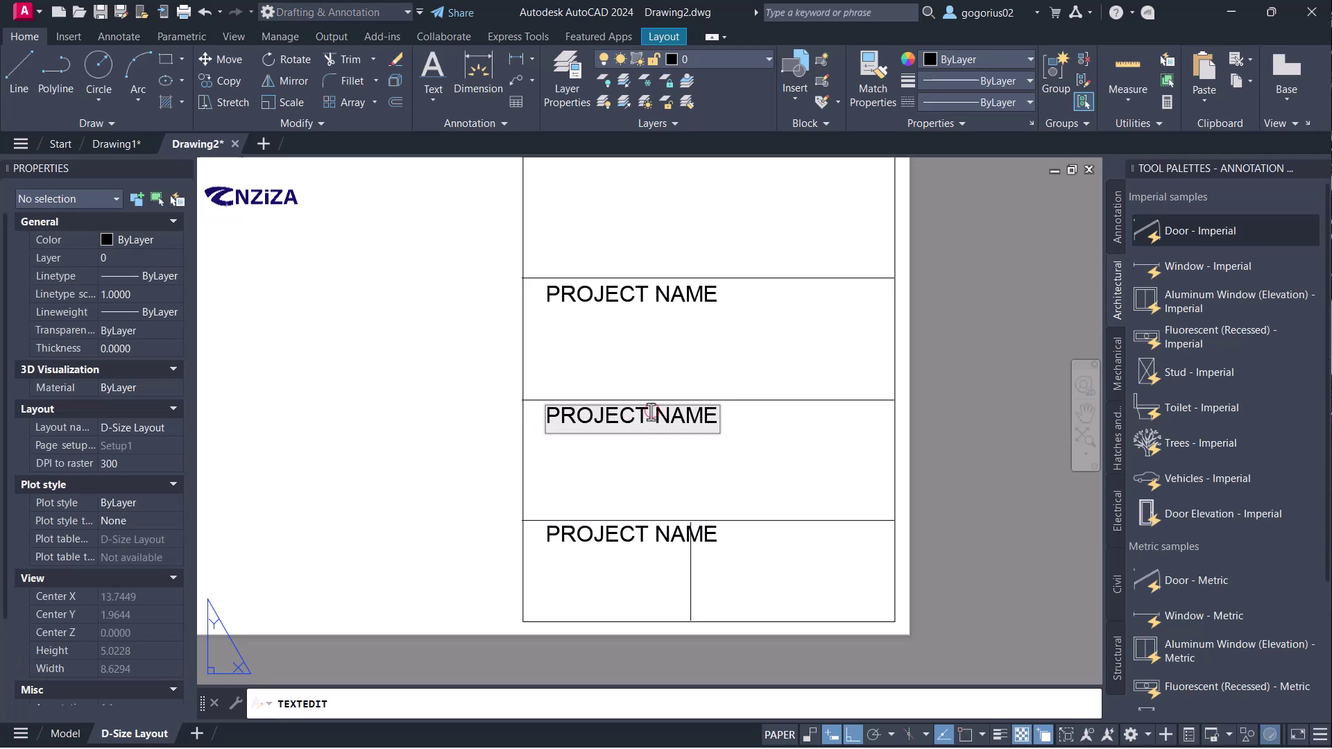
drag(647, 416, 526, 416)
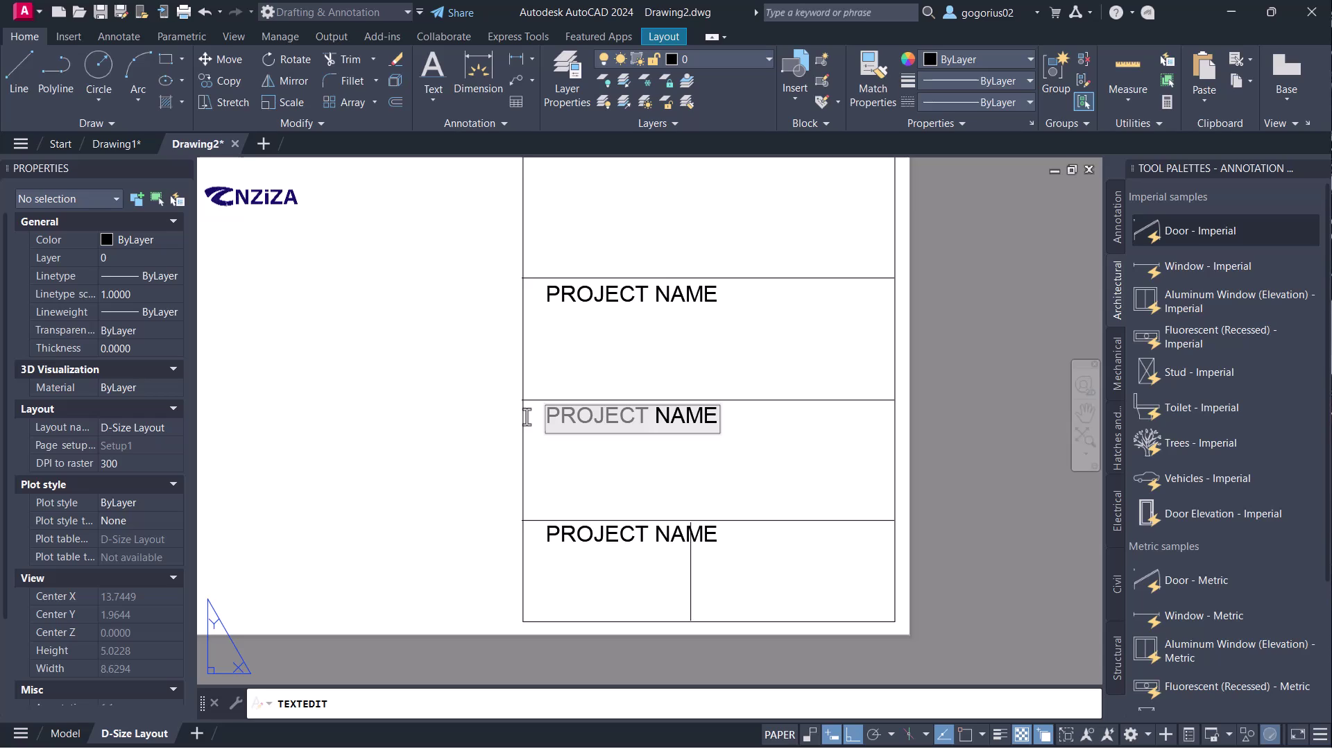
text(DR)
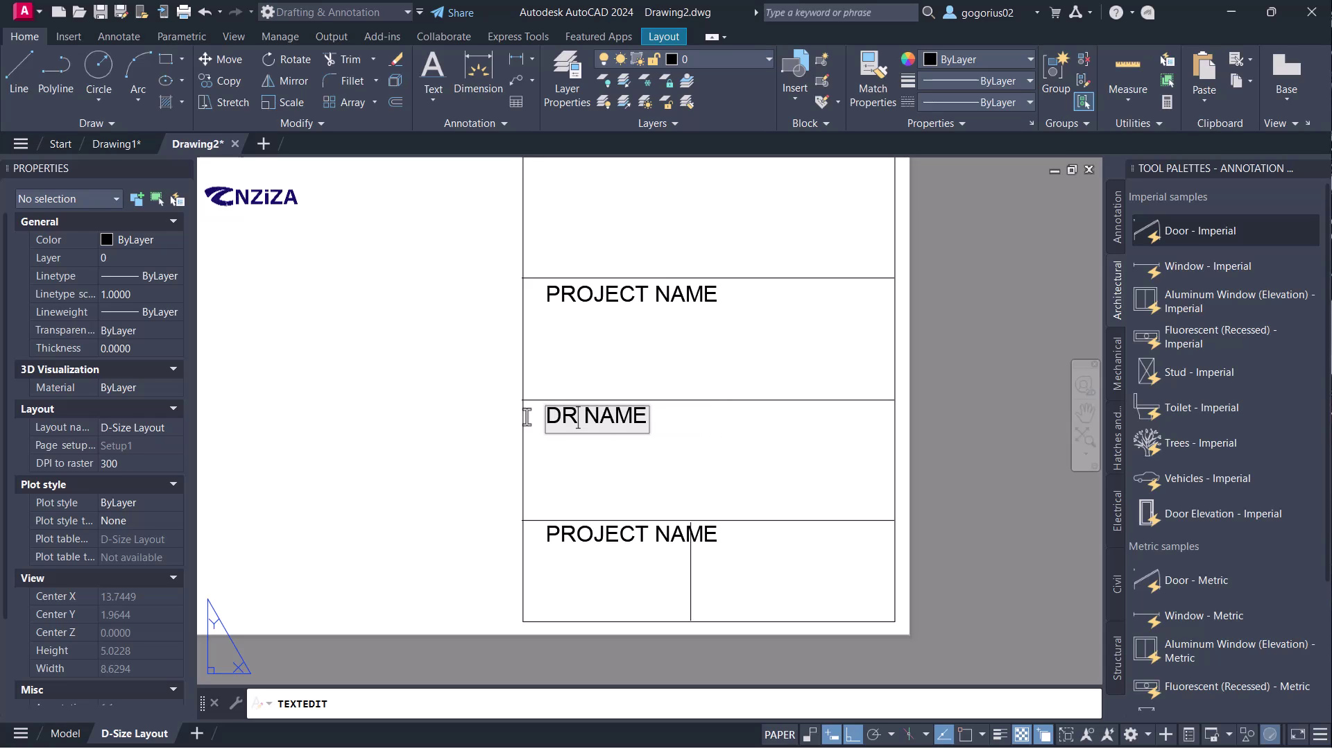
text(AWIN)
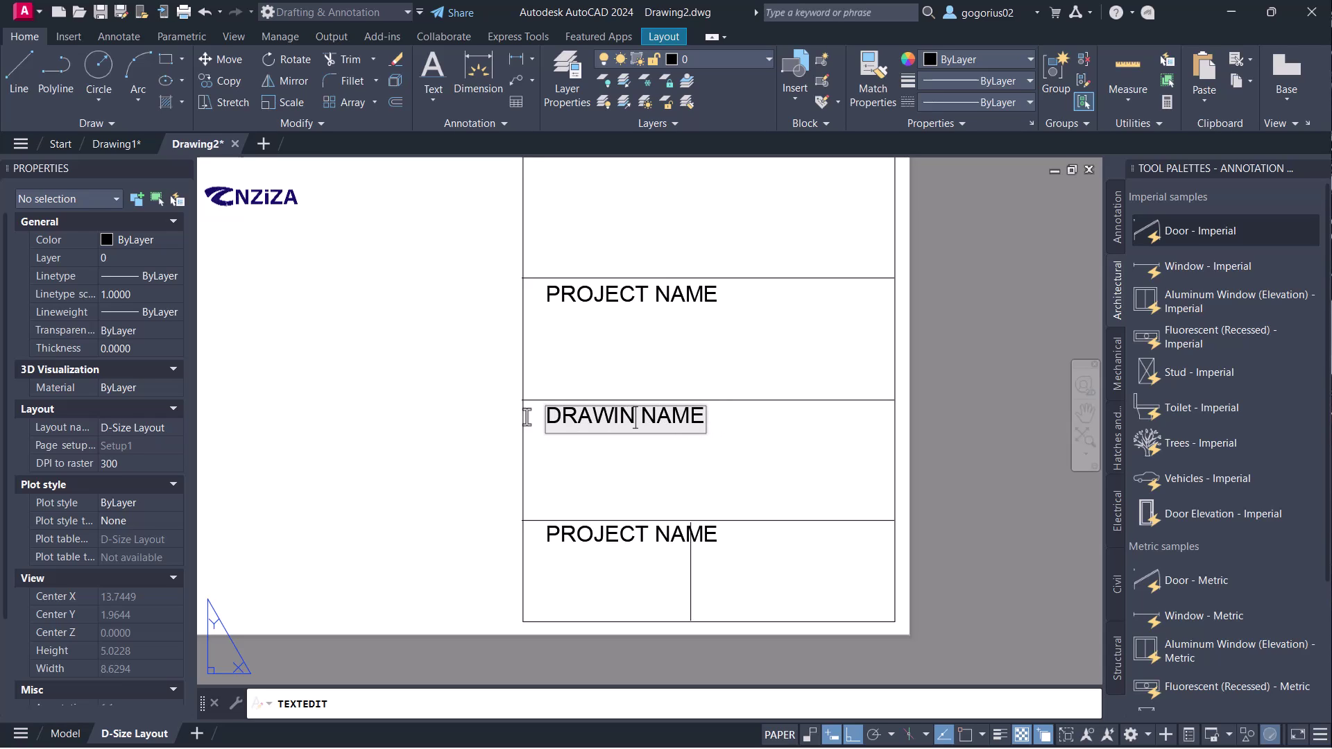
text(G)
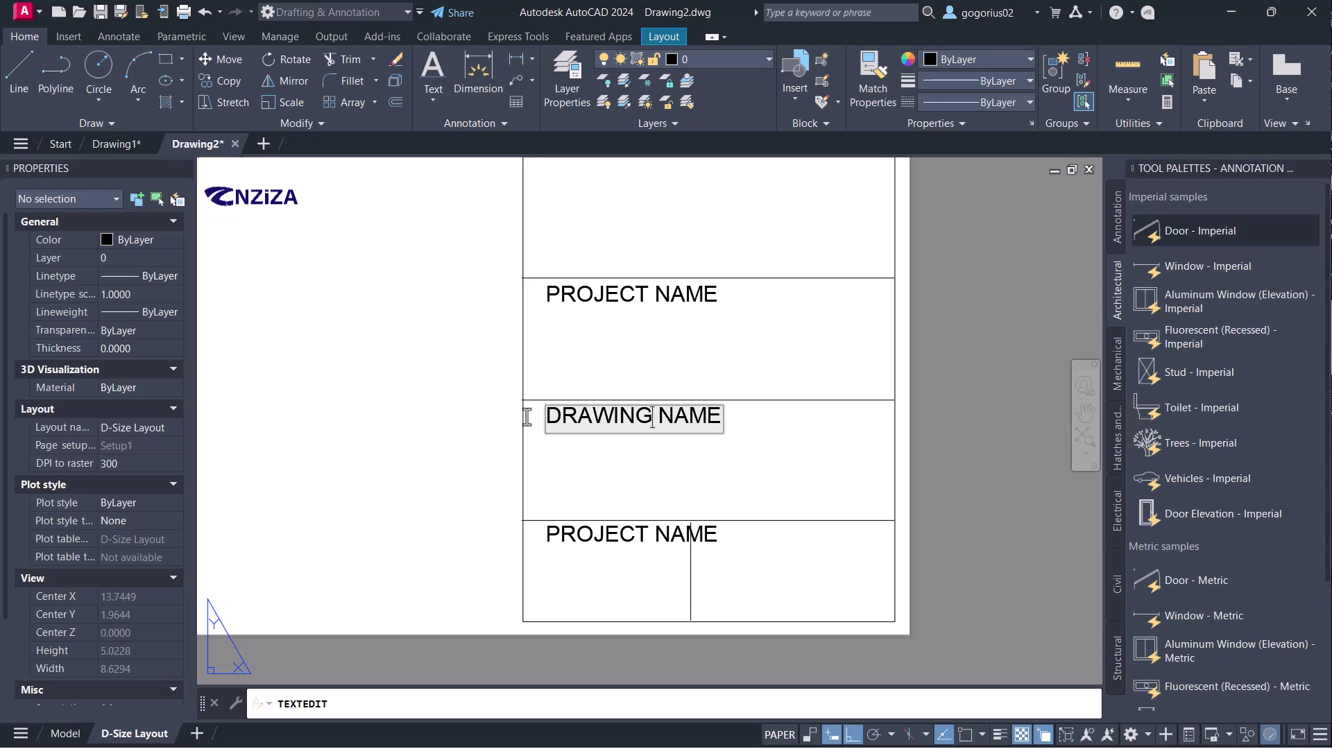
key(Return)
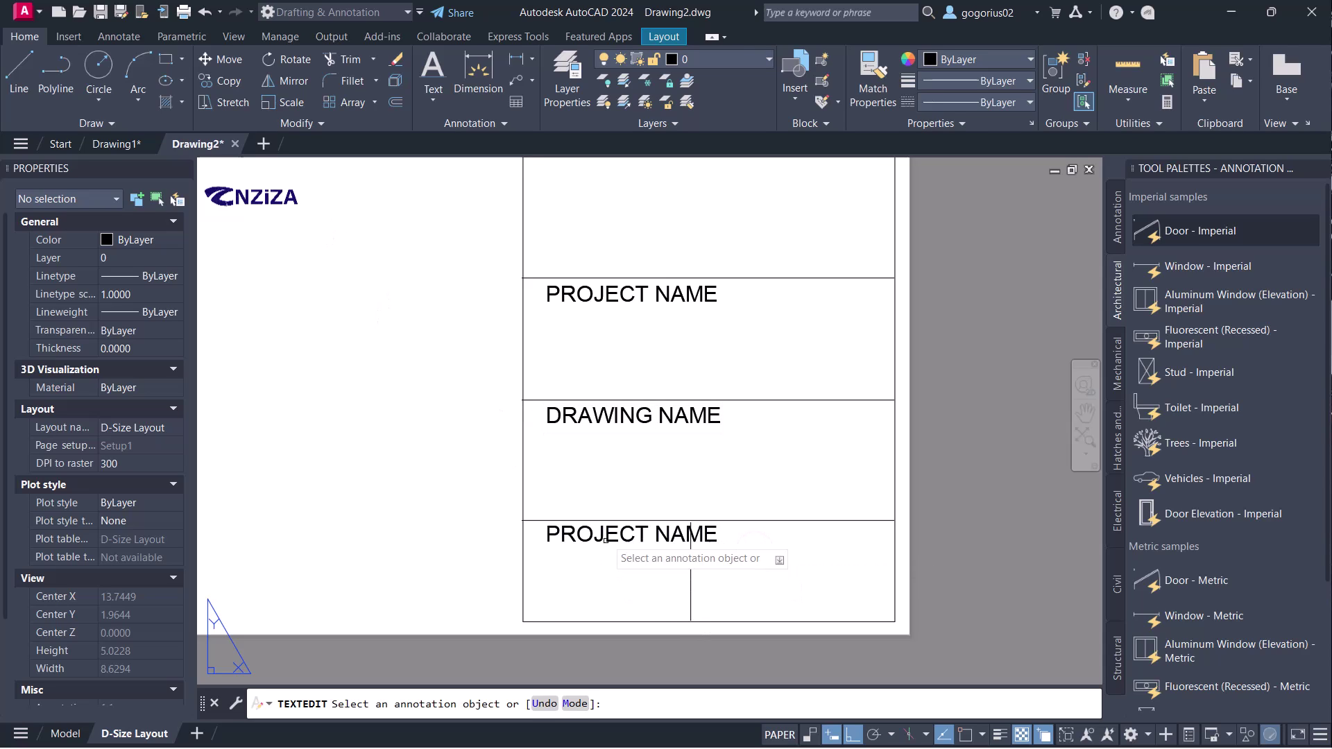
- Replace the copied text in the lowest row with "SCALE" and finish text editing
click(609, 535)
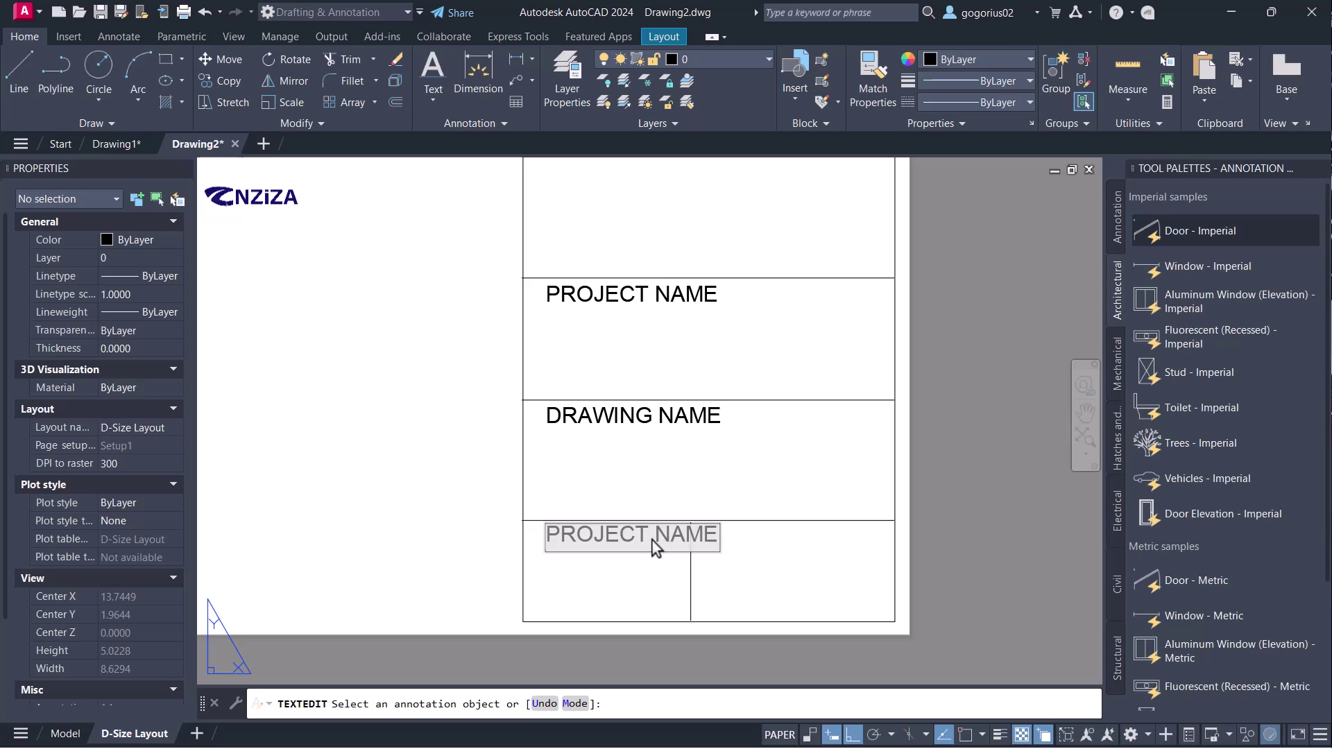
text(SCALE)
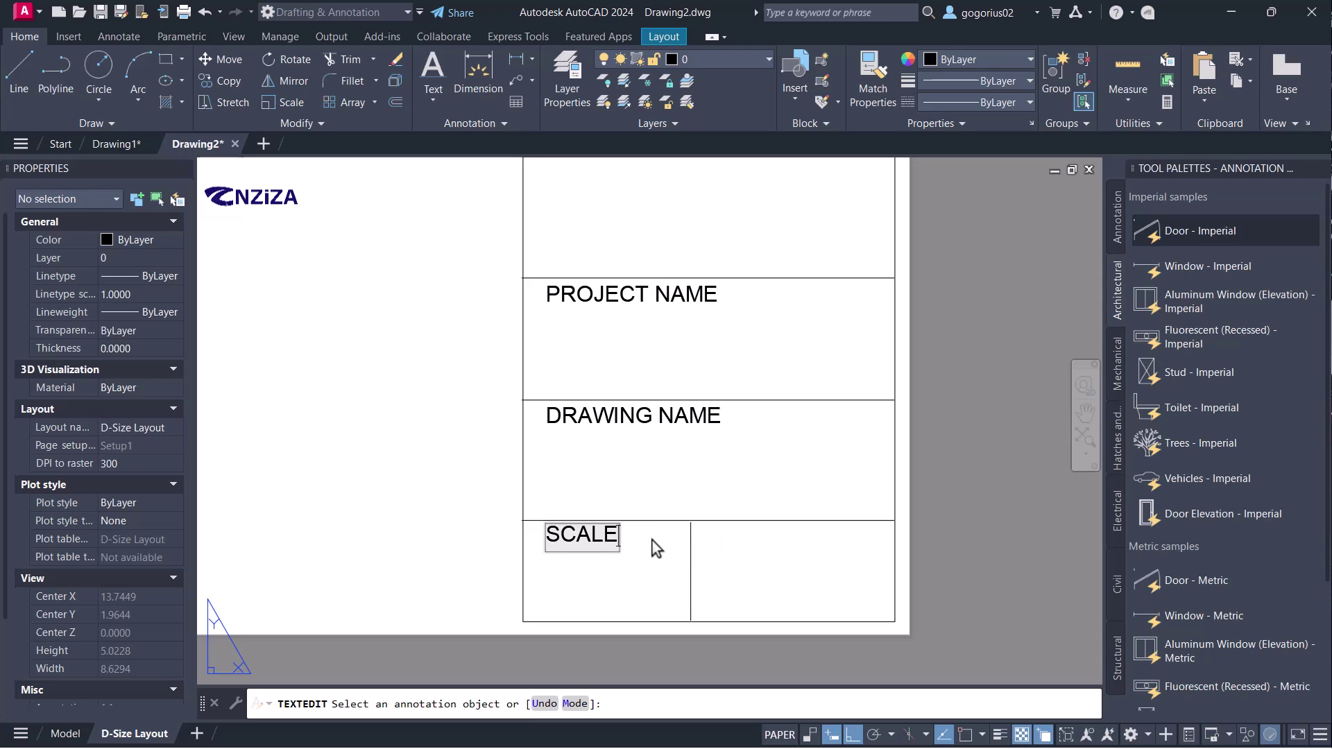
key(Return)
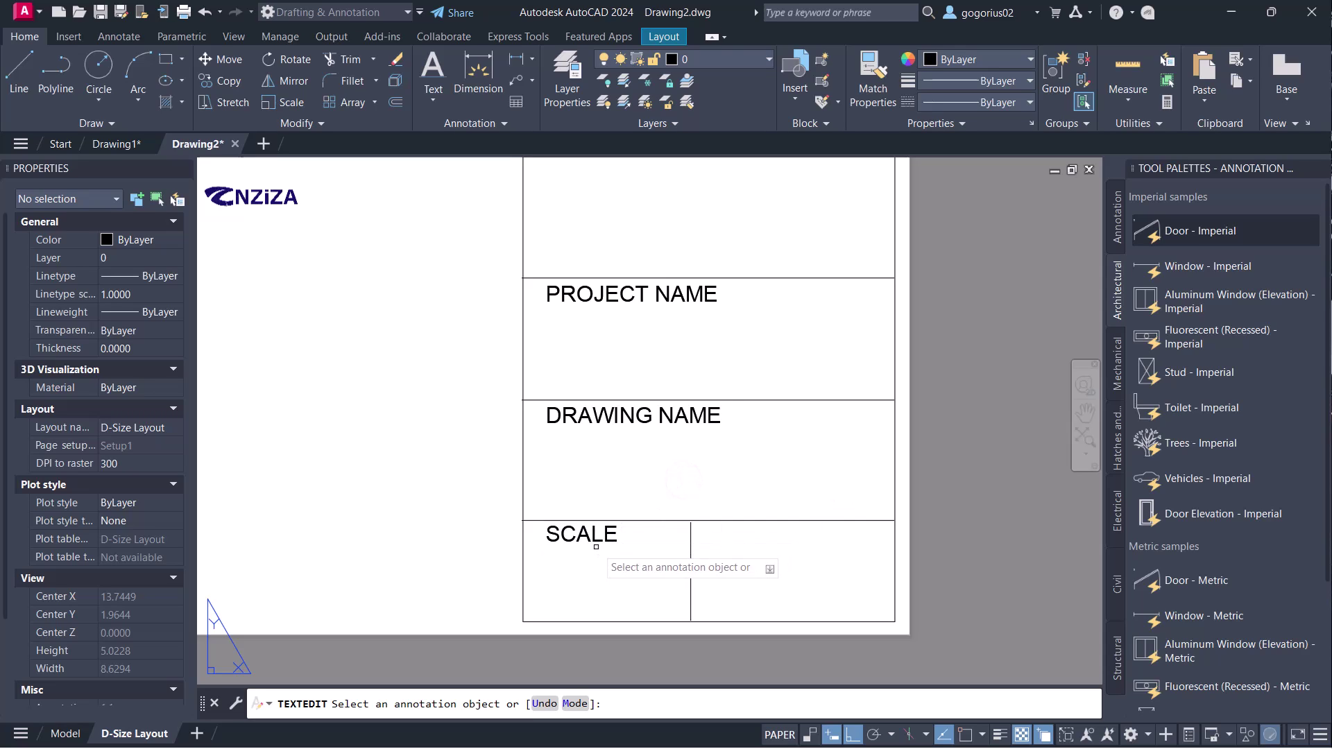
key(Escape)
- Copy the "SCALE" text horizontally about 1.5 units into the right cell of the lowest row
click(584, 536)
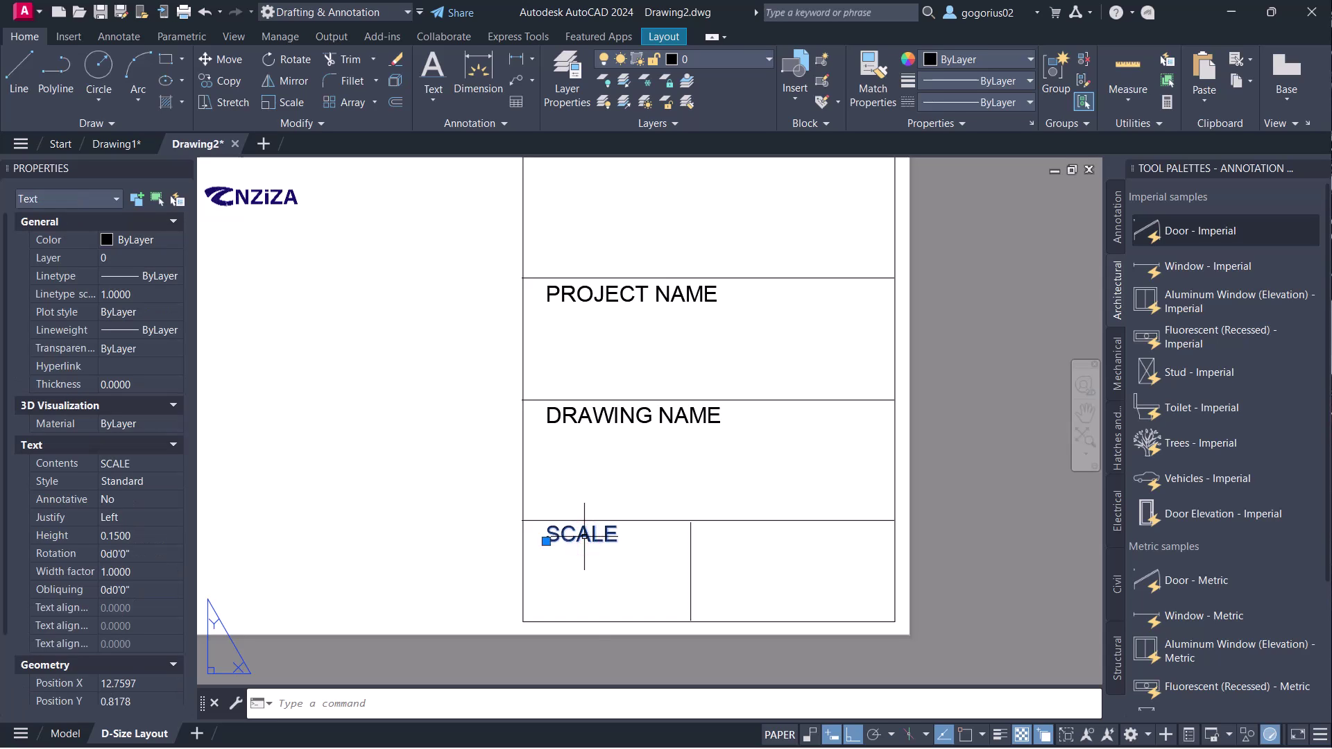
text(CO)
key(Return)
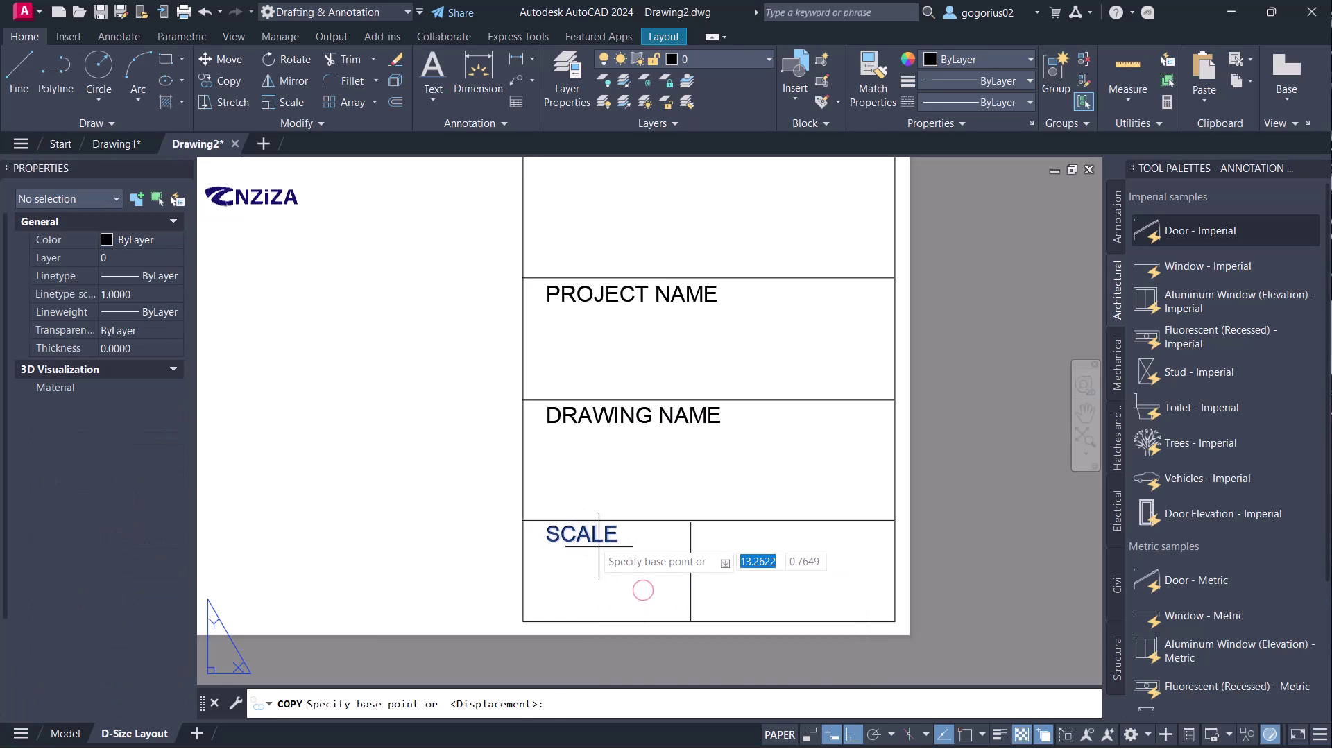
click(565, 529)
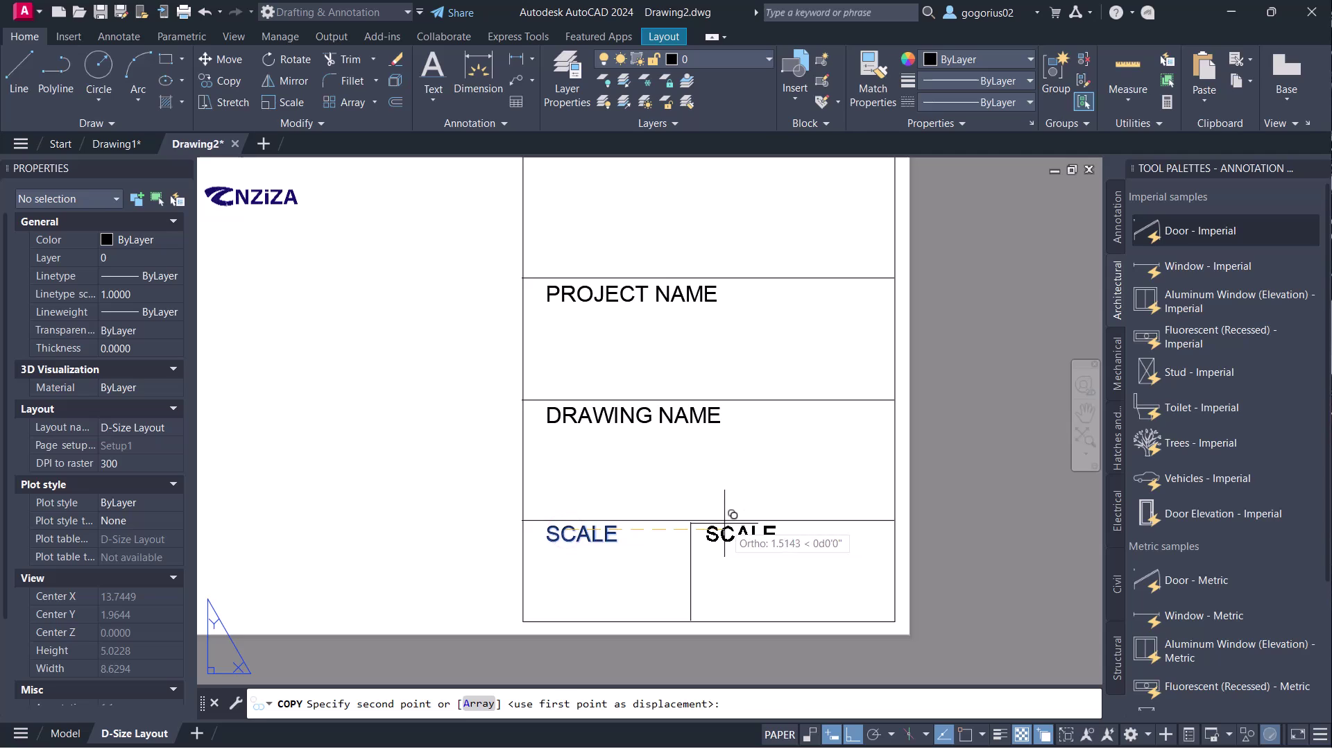
click(724, 555)
key(Escape)
- Change the copied text in the lowest row's right cell to "DATE"
click(739, 535)
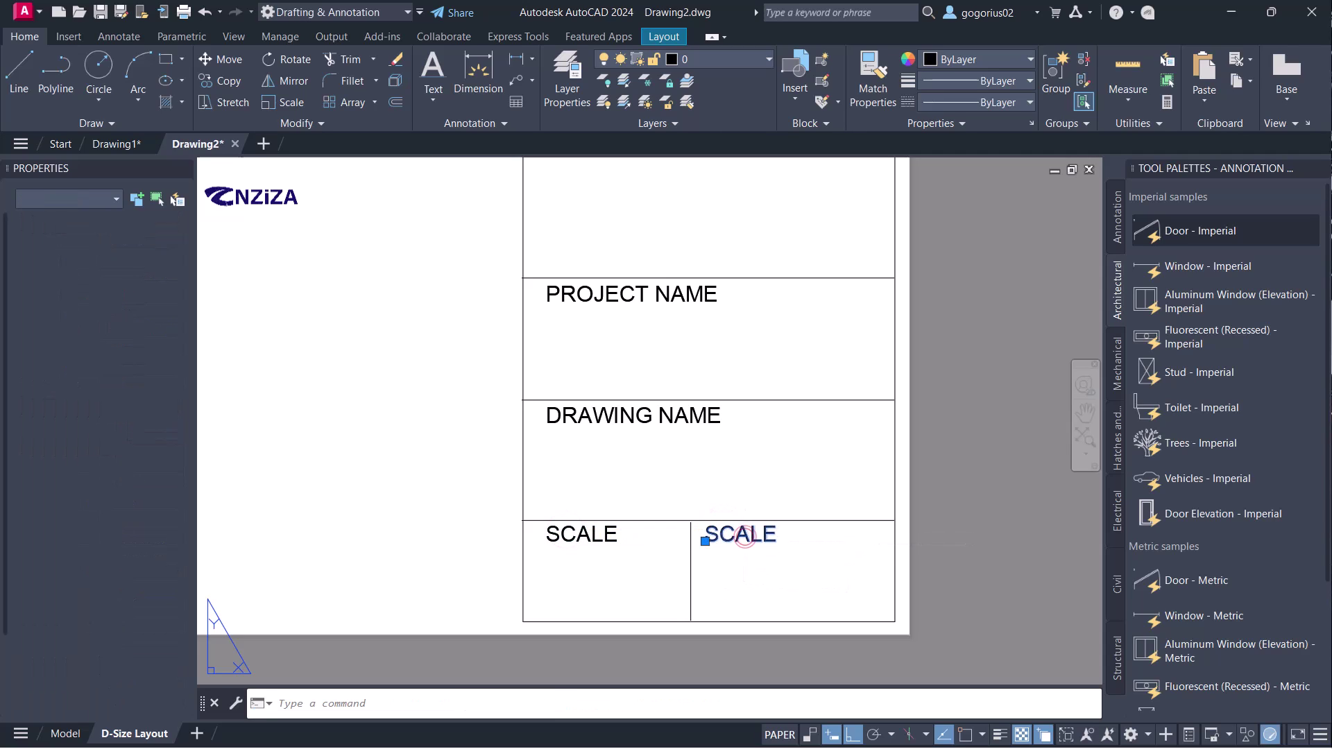
double_click(748, 539)
text(D)
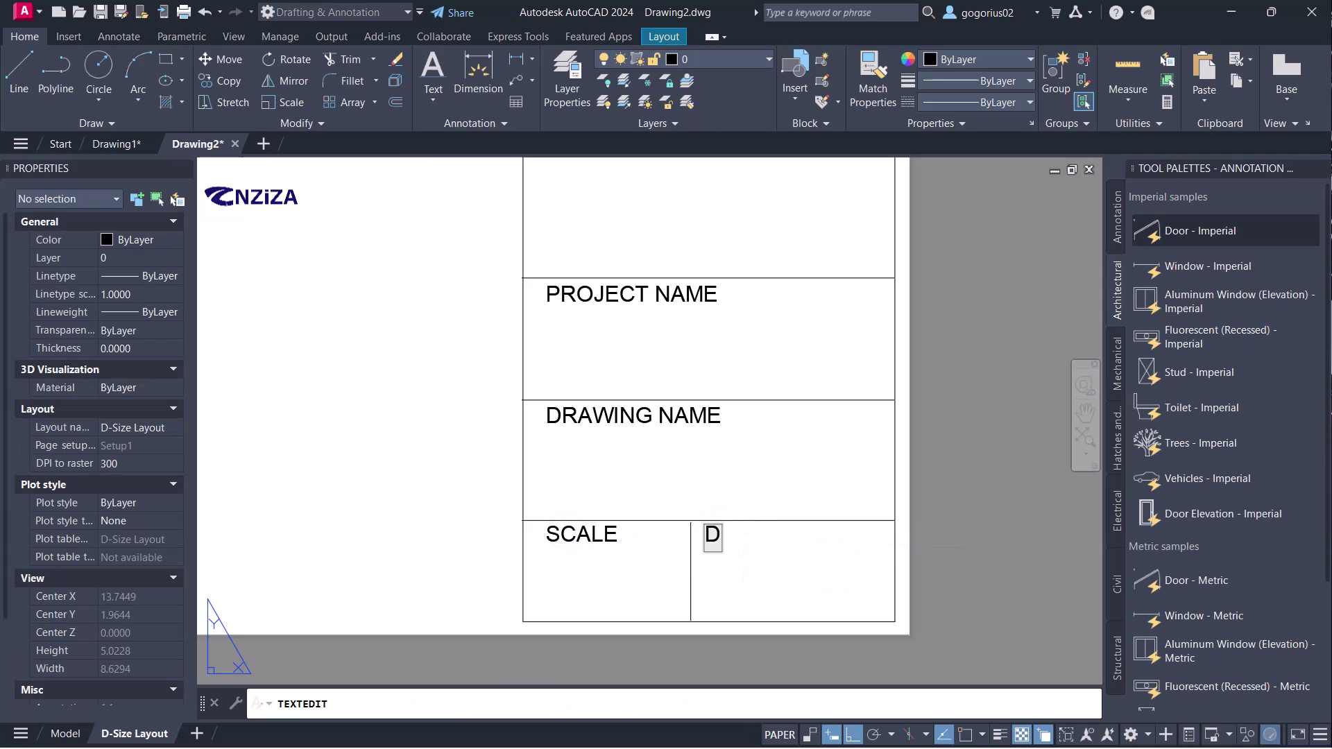
text(ATE)
key(Return)
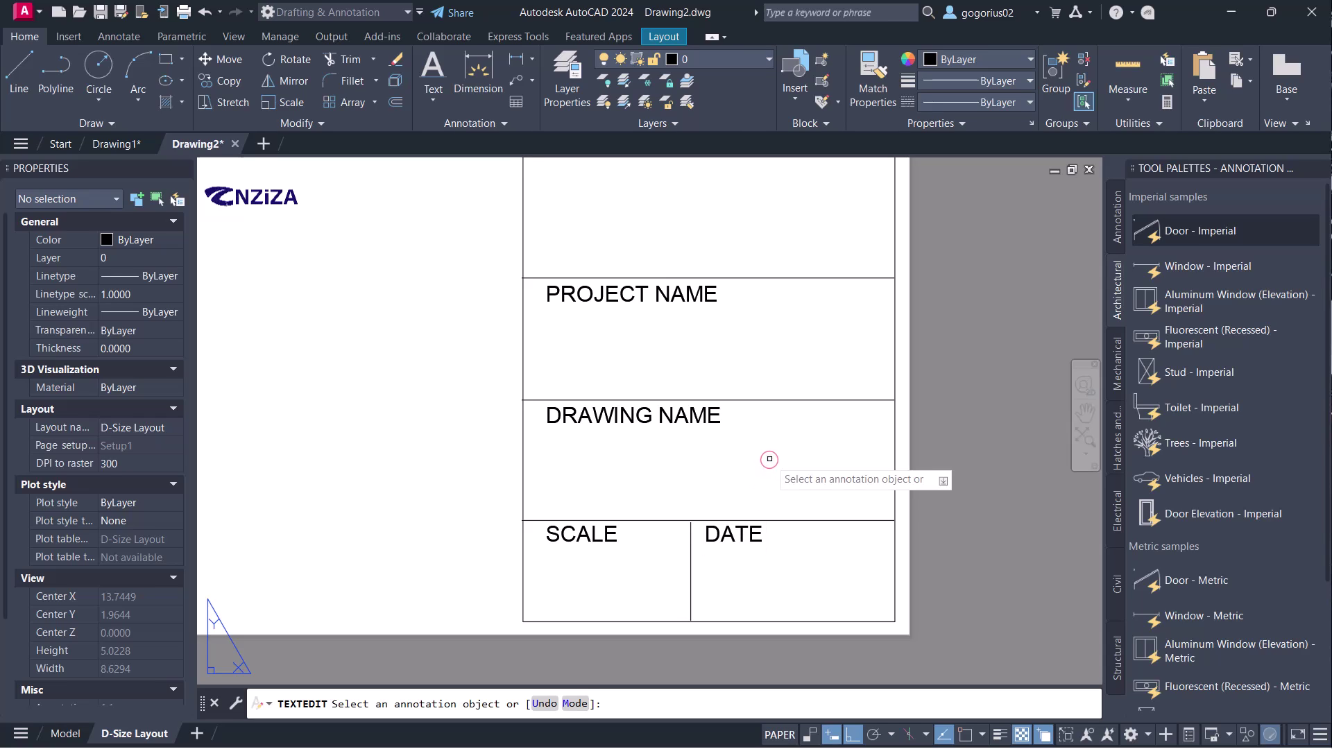
key(Escape)
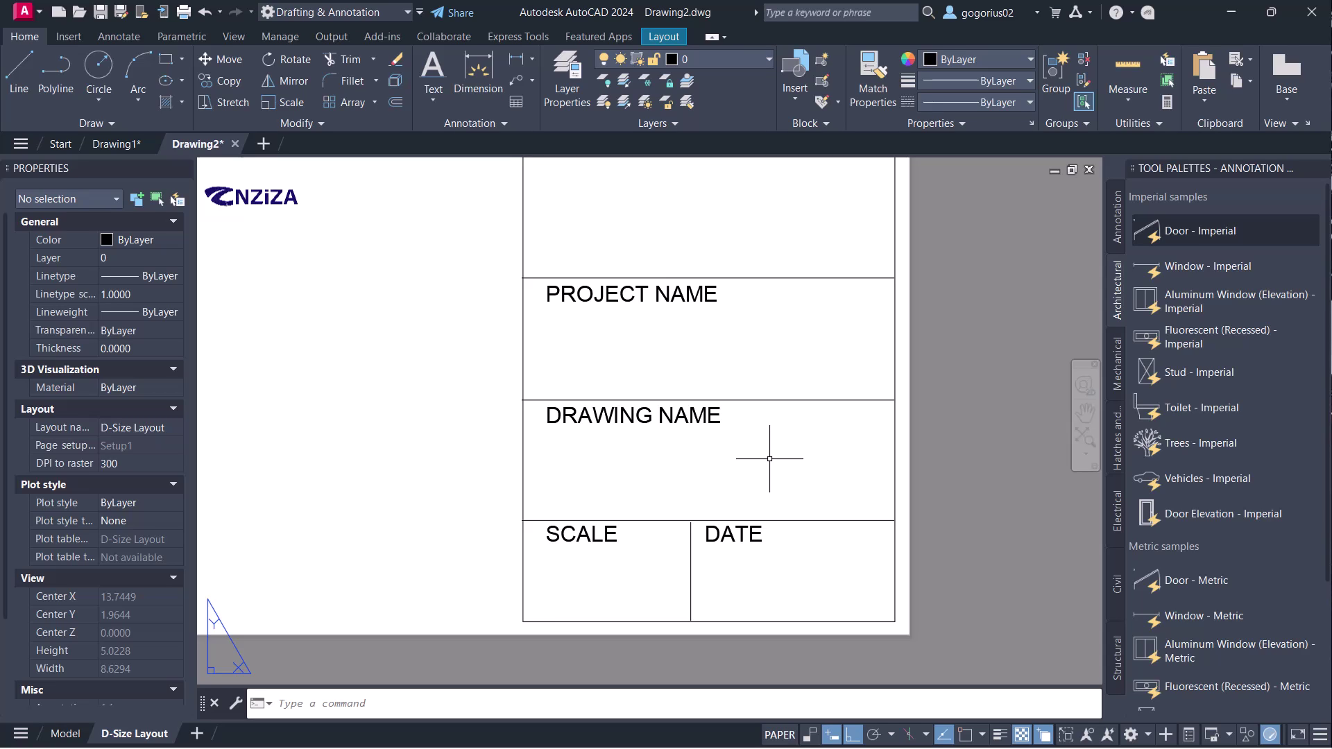
- Start an attribute definition with the tag PROJECTNAME, written without a space
scroll(769, 459, down, 2)
scroll(672, 472, down, 2)
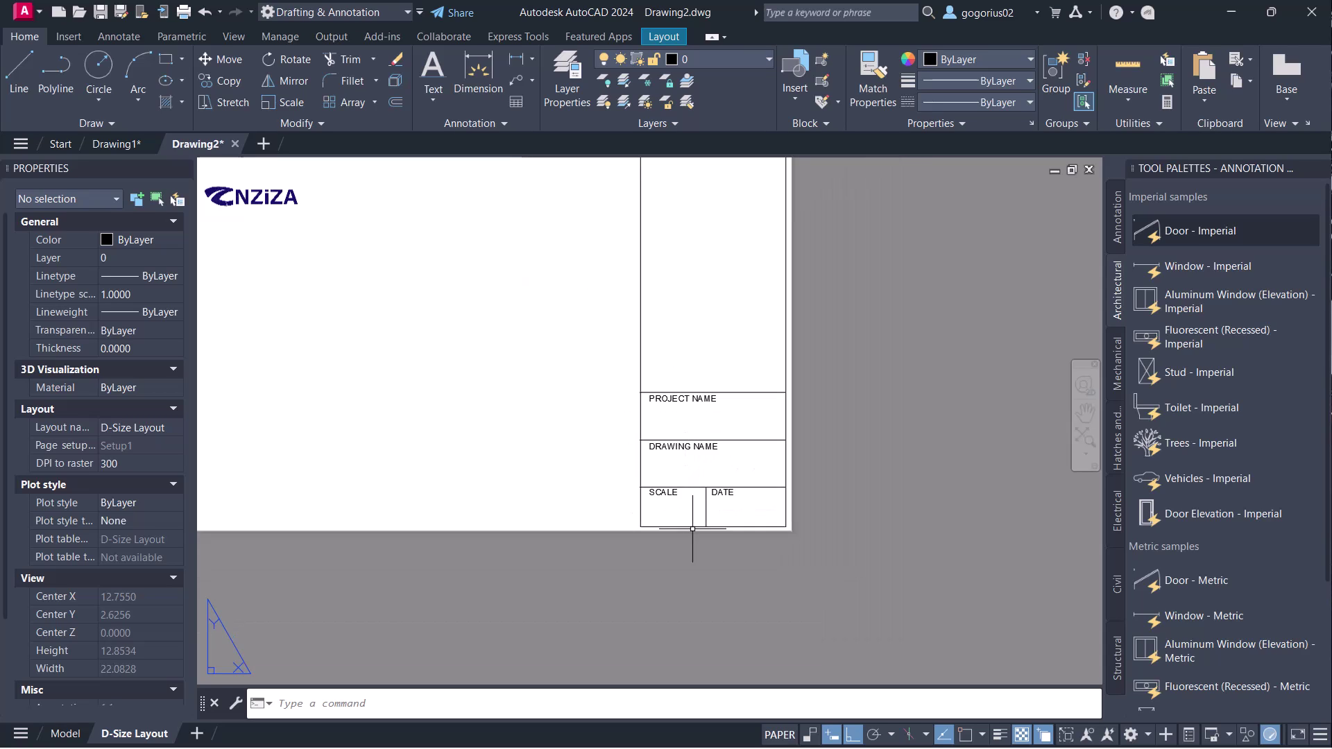
scroll(730, 588, down, 2)
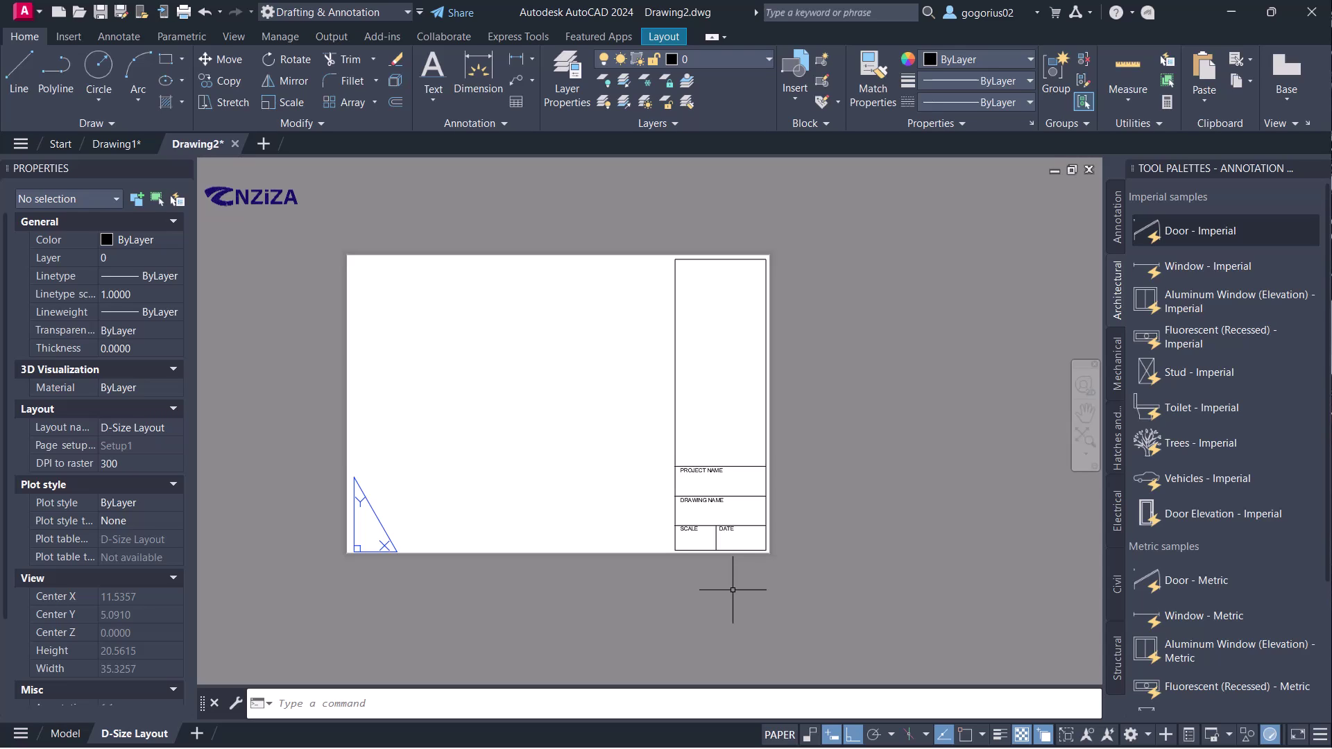
scroll(773, 555, up, 2)
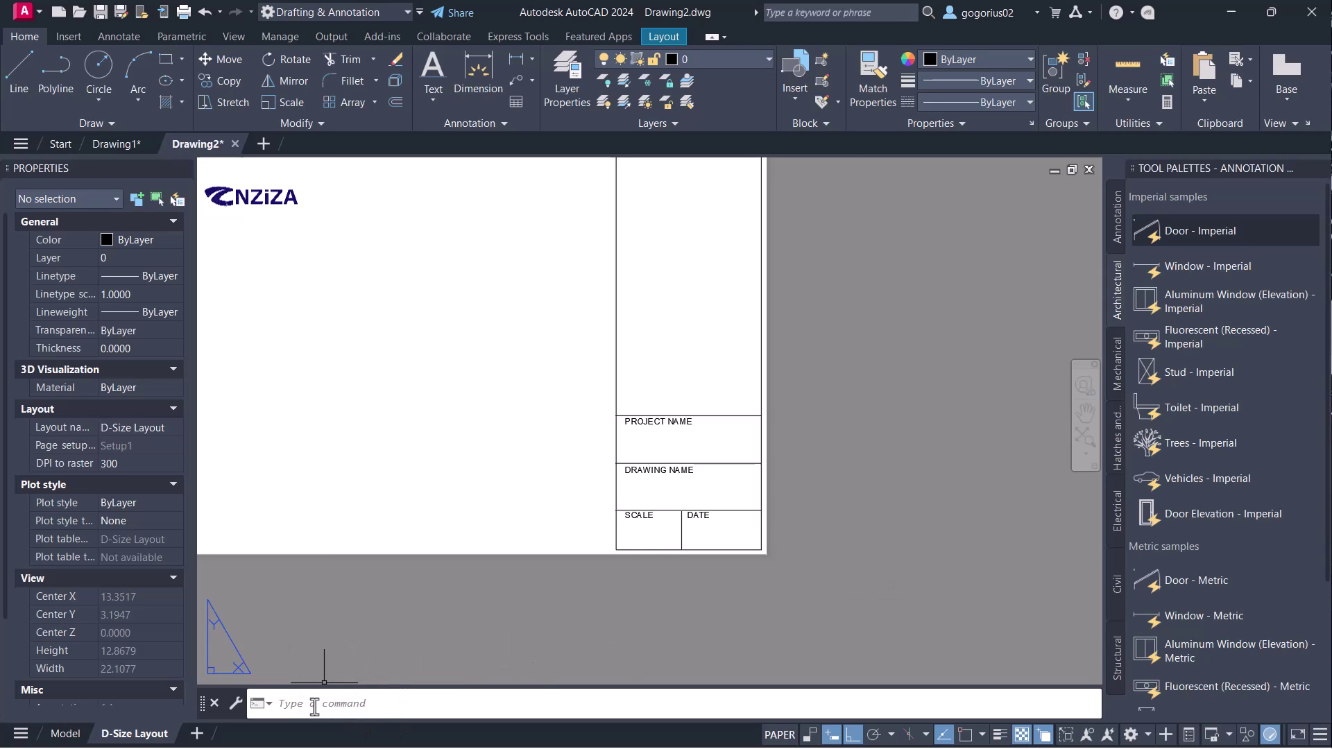
text(ATT)
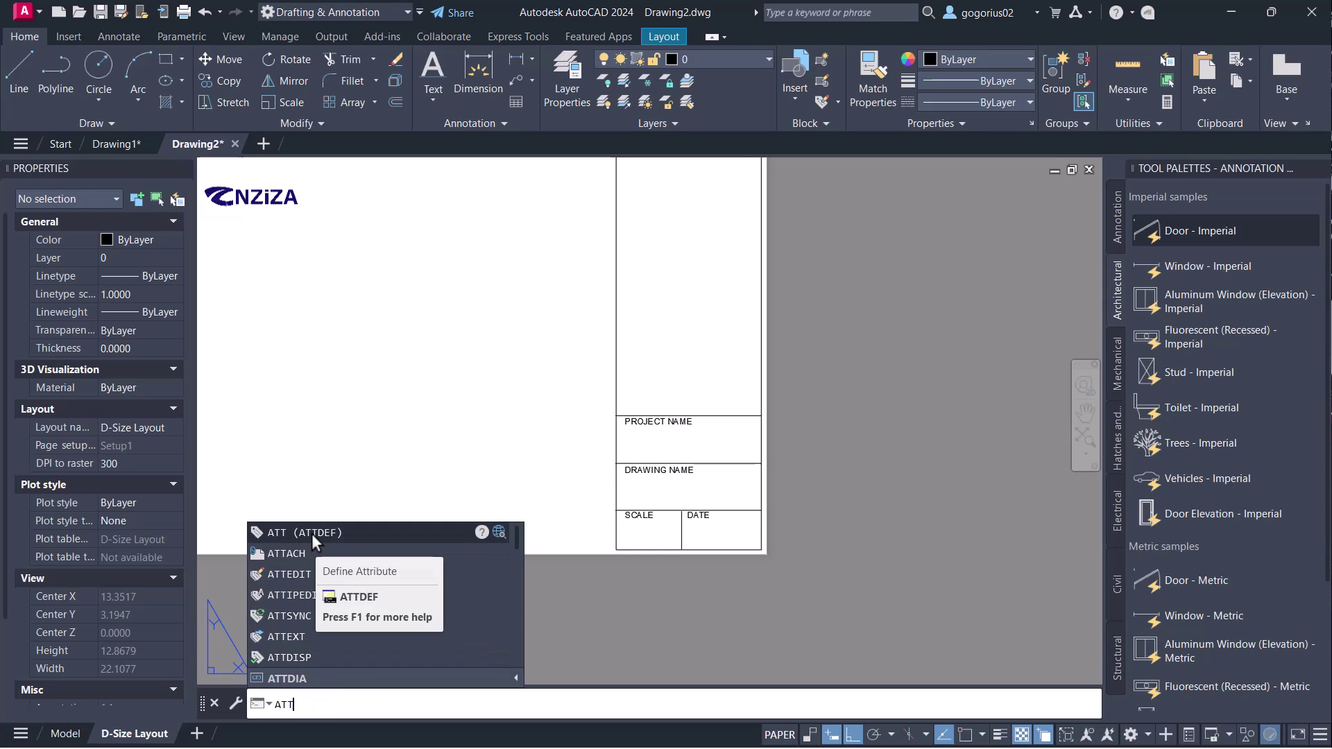
key(Return)
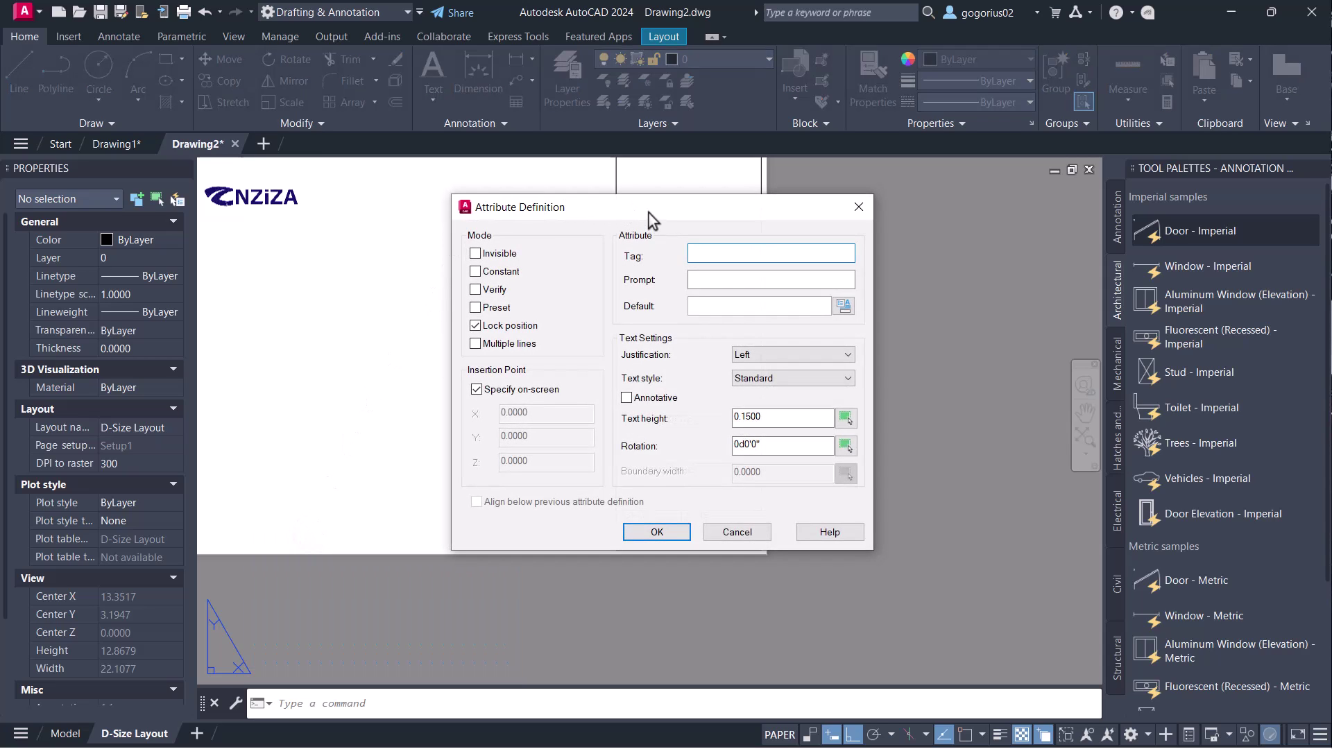
drag(646, 210, 371, 243)
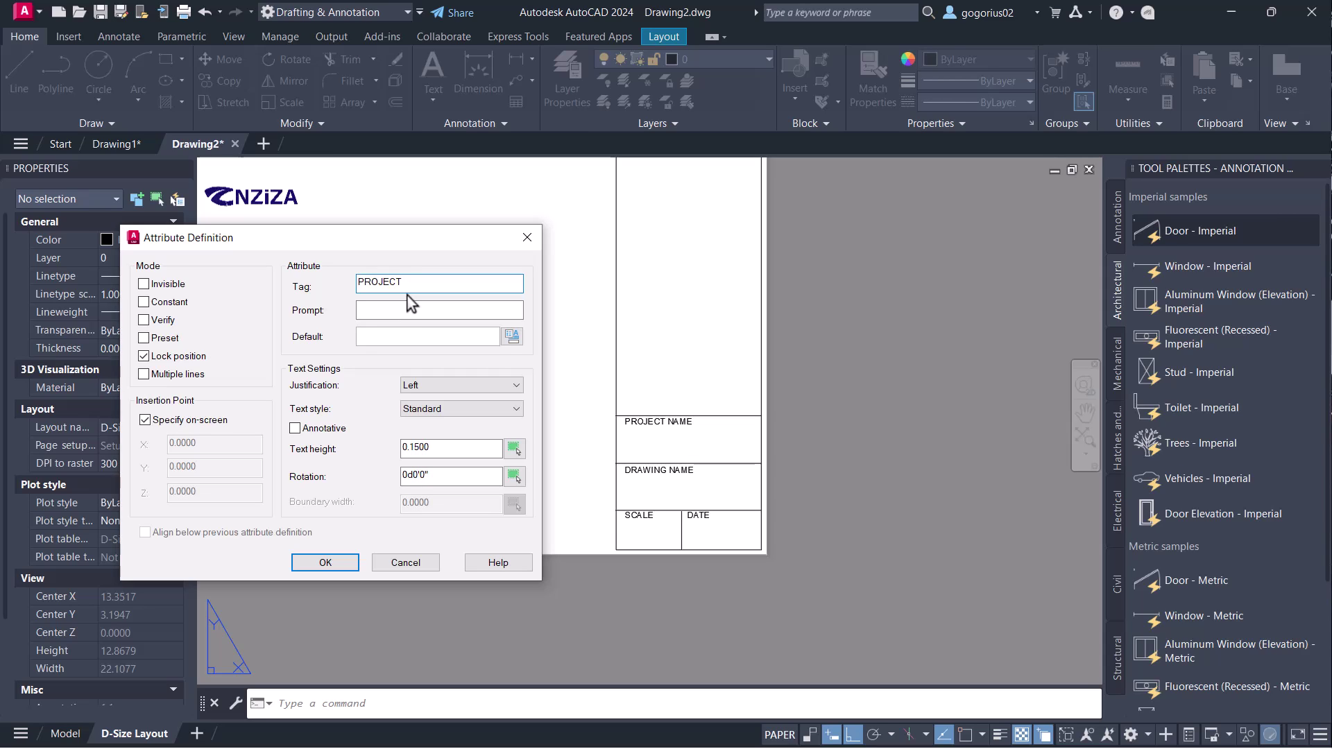
text(NAME)
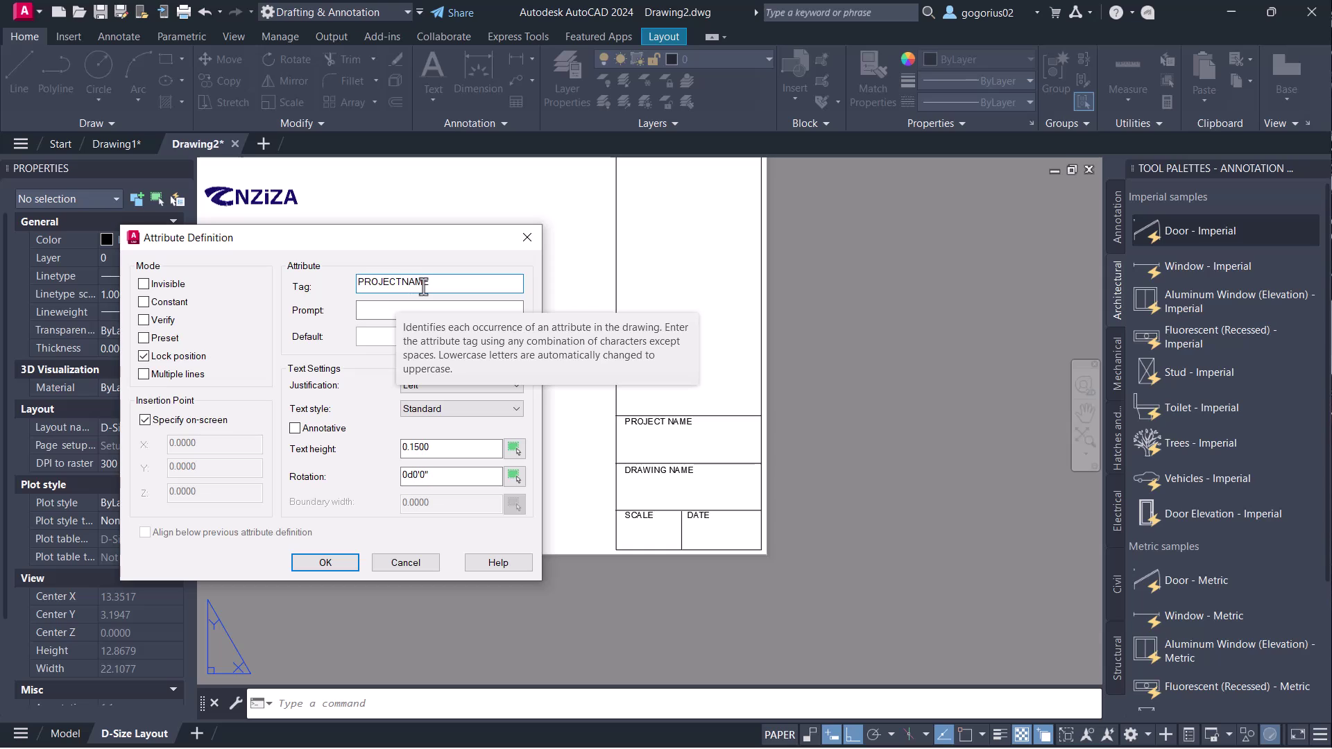
click(402, 283)
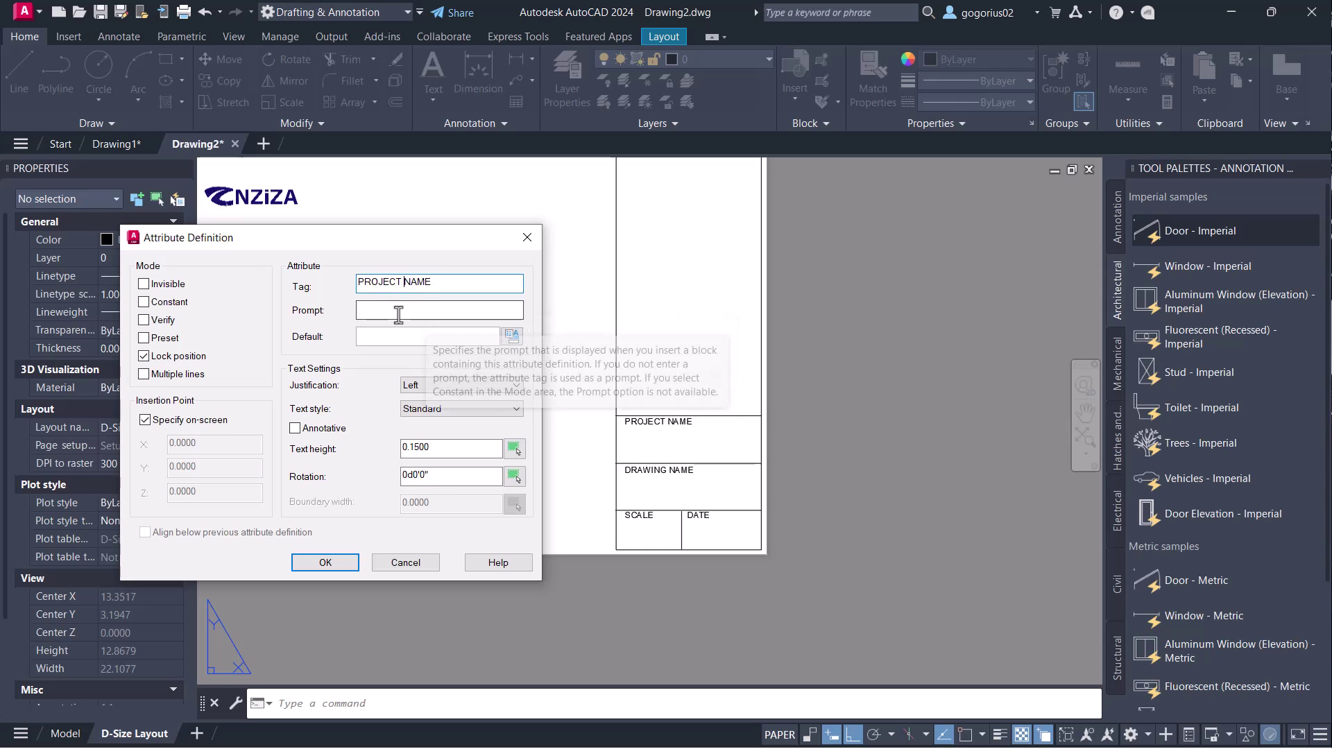
key(BackSpace)
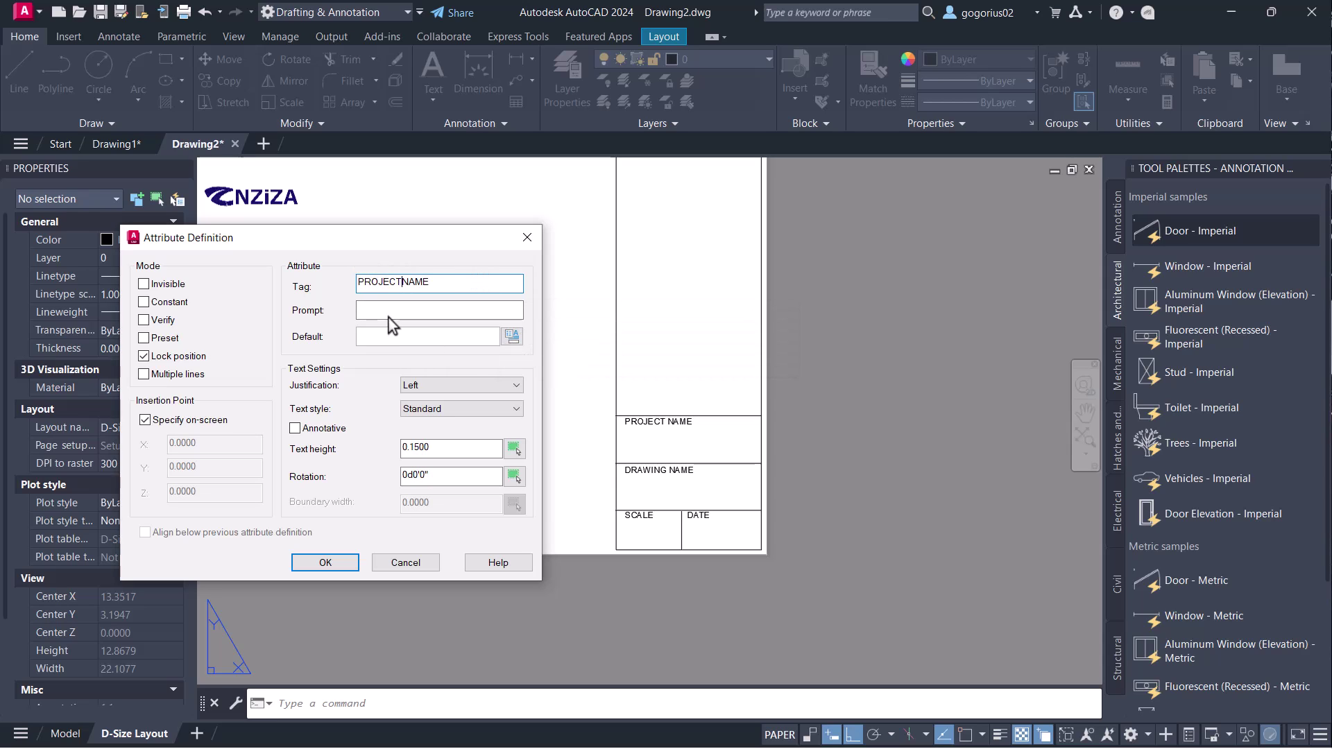
- Give the attribute the prompt "What is the project name?" and the default value "XYZ"
click(369, 309)
text(What is the project name?)
click(379, 334)
text(XYZ)
- Set the attribute's justification to Middle center and place it in the PROJECT NAME row below the label
click(416, 385)
click(420, 388)
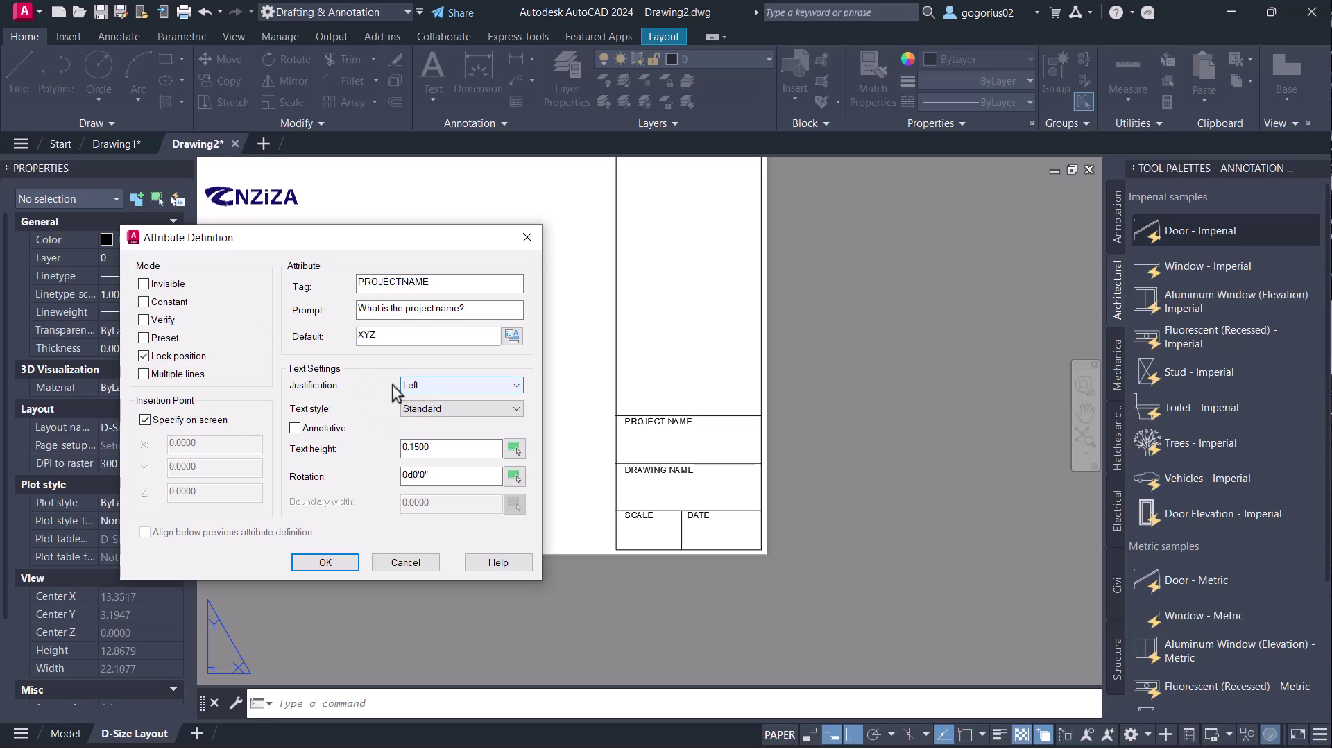
click(475, 389)
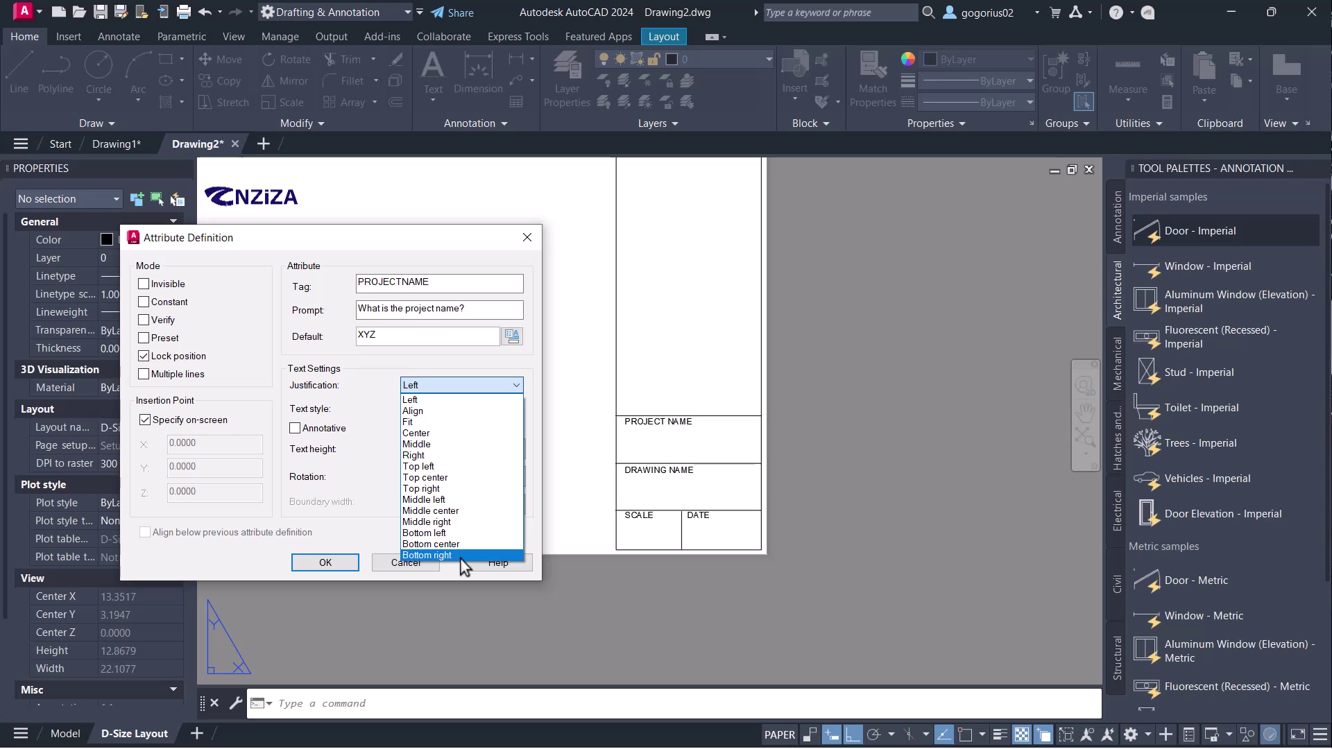
click(467, 510)
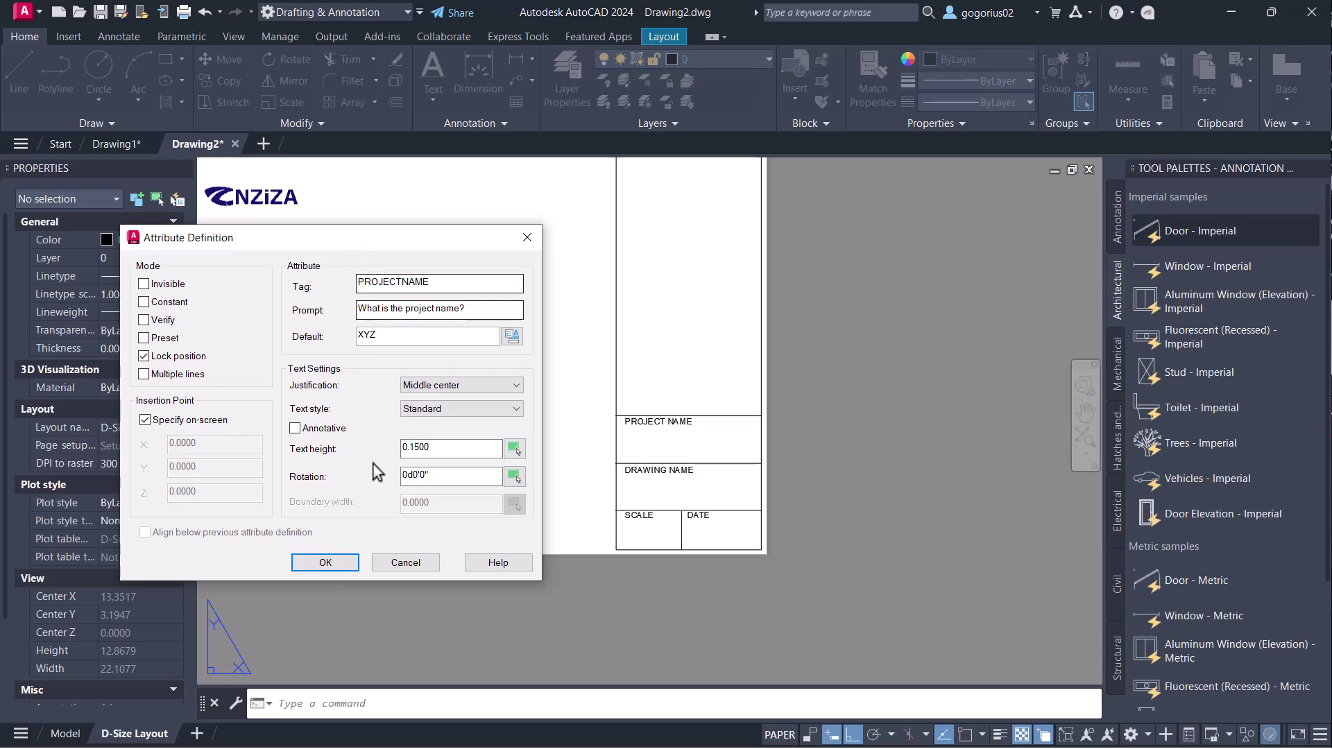
click(326, 563)
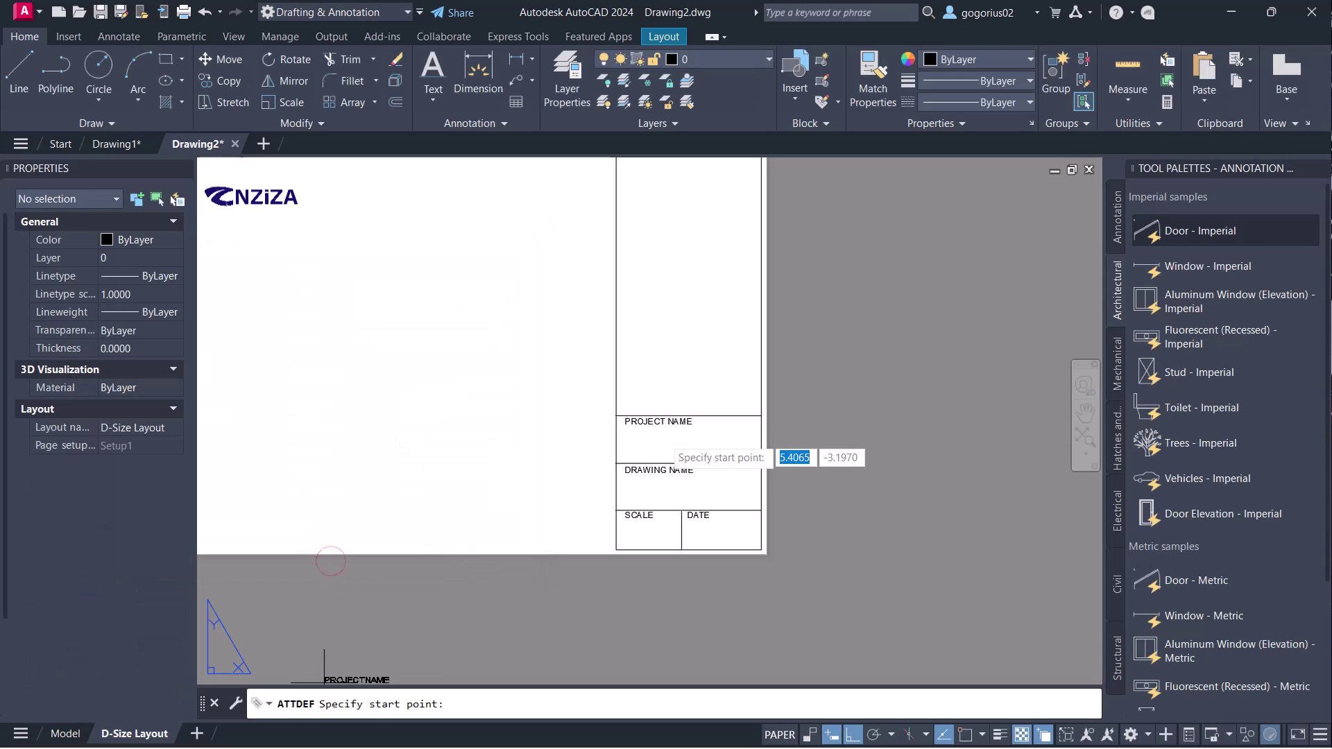
scroll(678, 456, up, 2)
scroll(681, 458, up, 4)
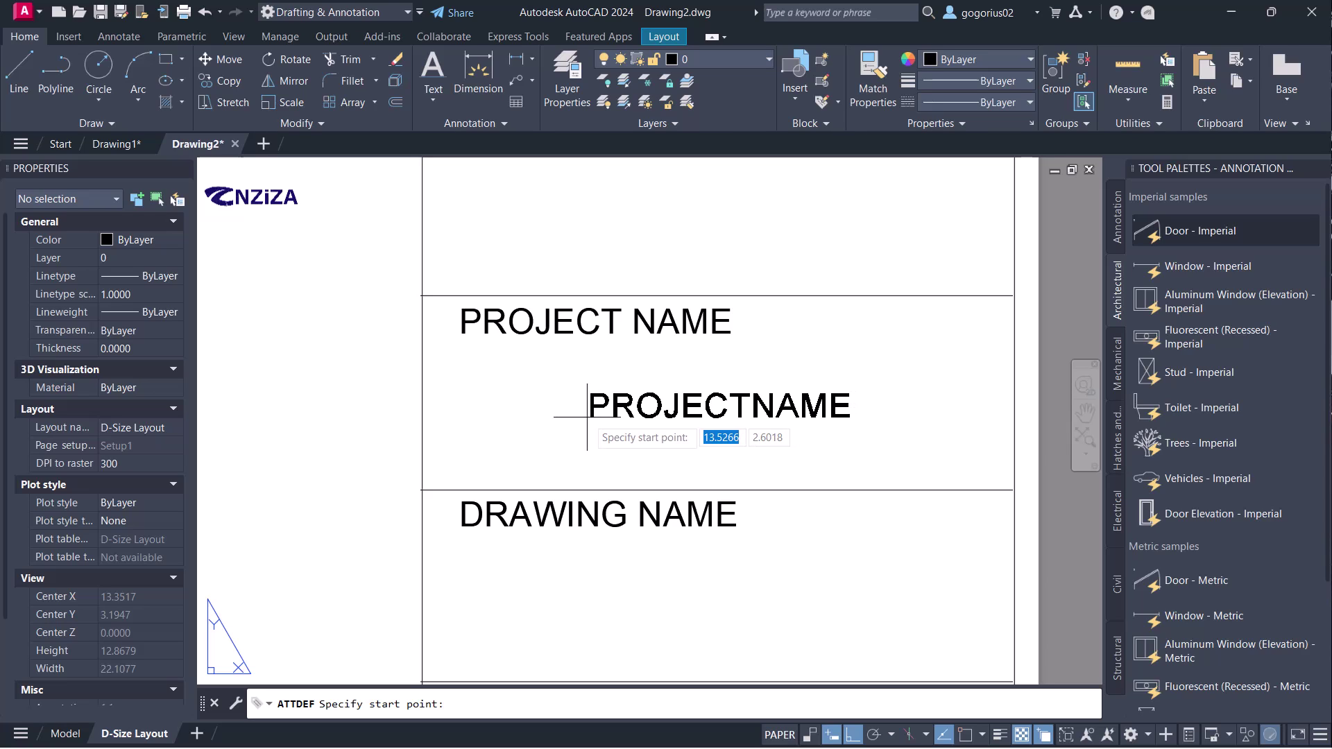
click(588, 417)
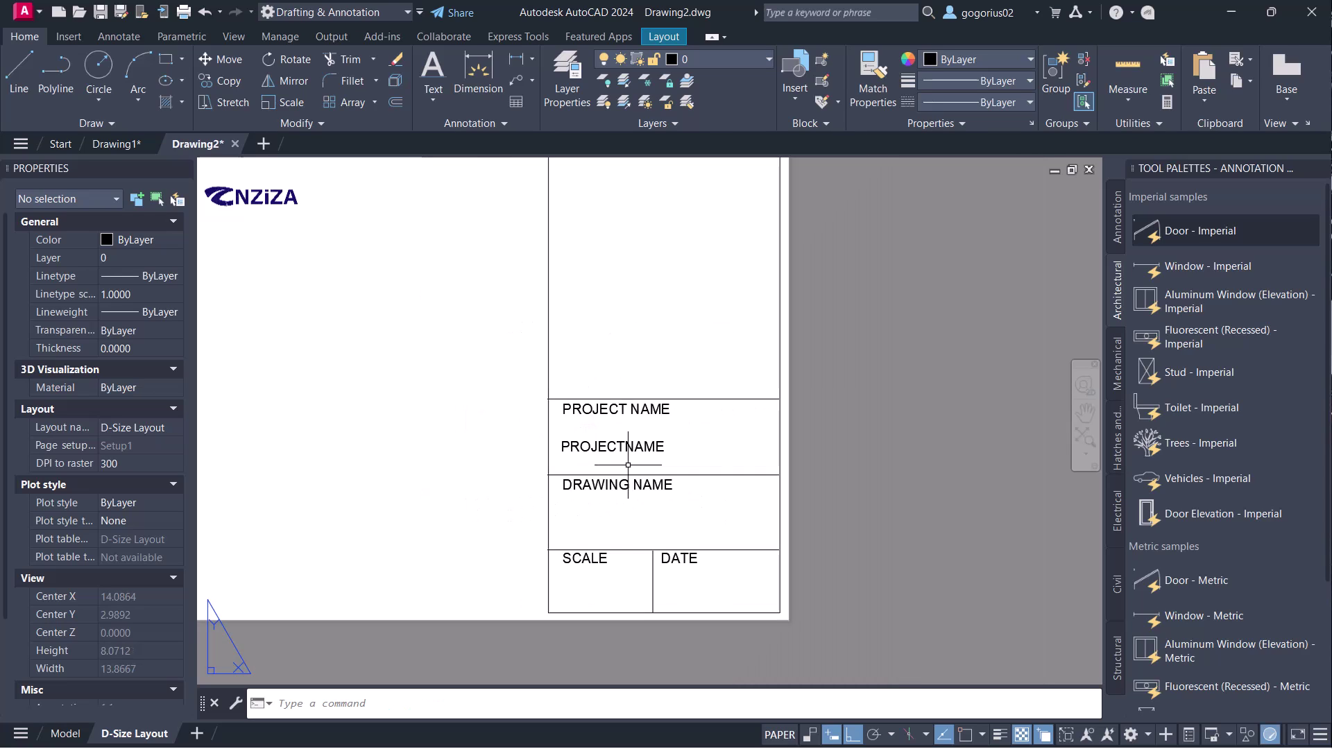
- Move the PROJECTNAME attribute about 0.8 units to the right, toward the centre of its row
scroll(629, 465, down, 3)
click(612, 446)
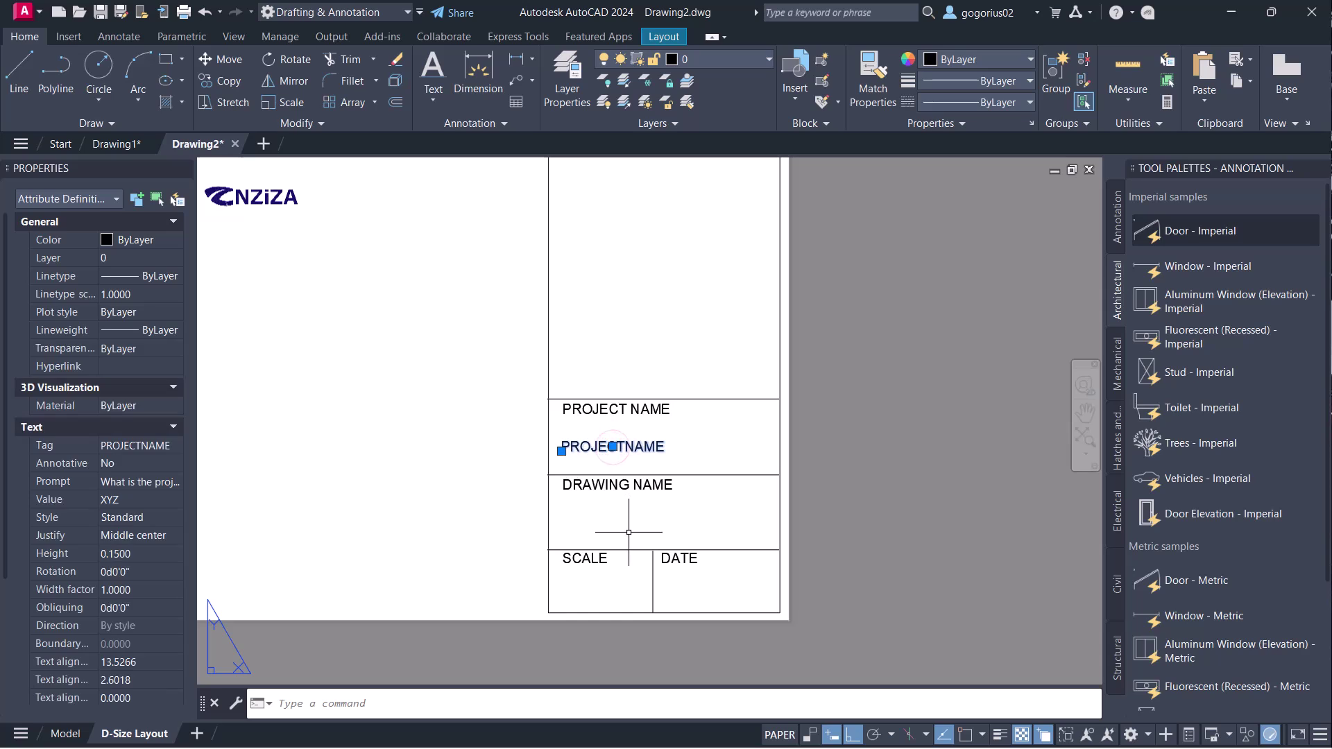
text(m)
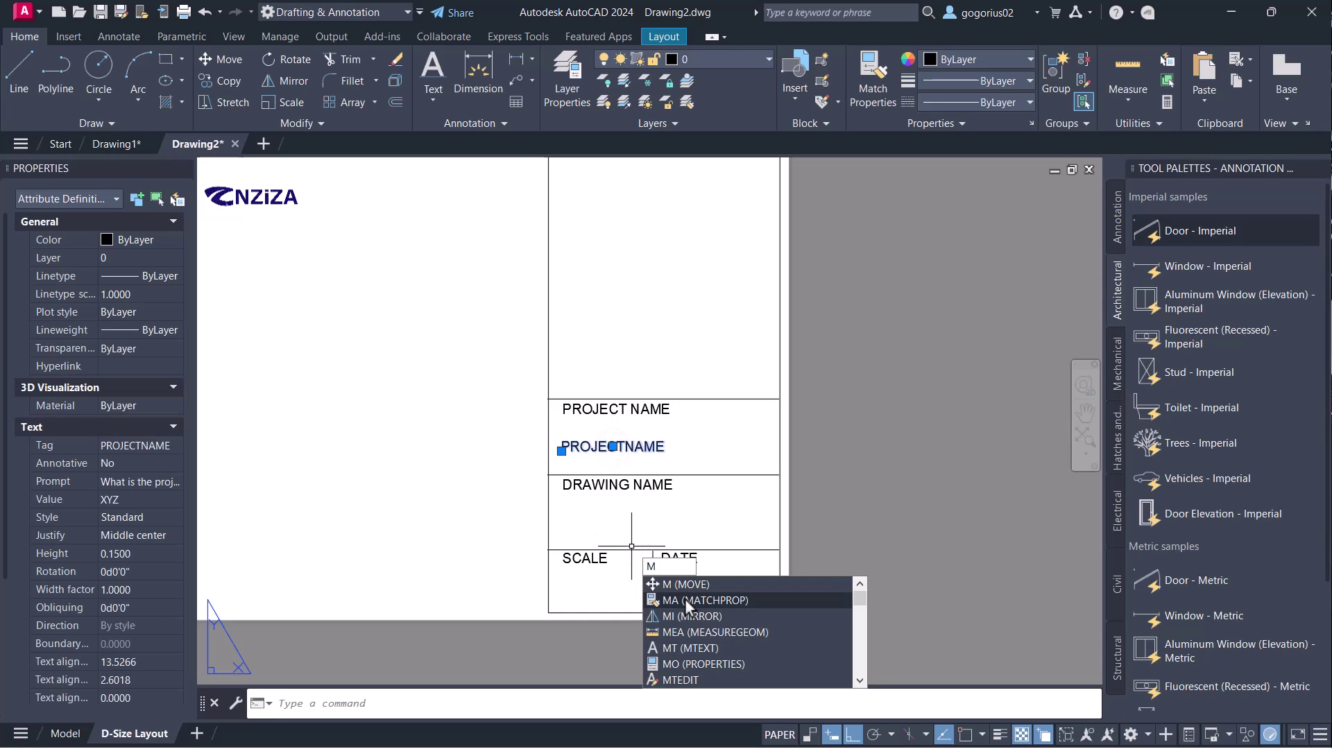
key(Return)
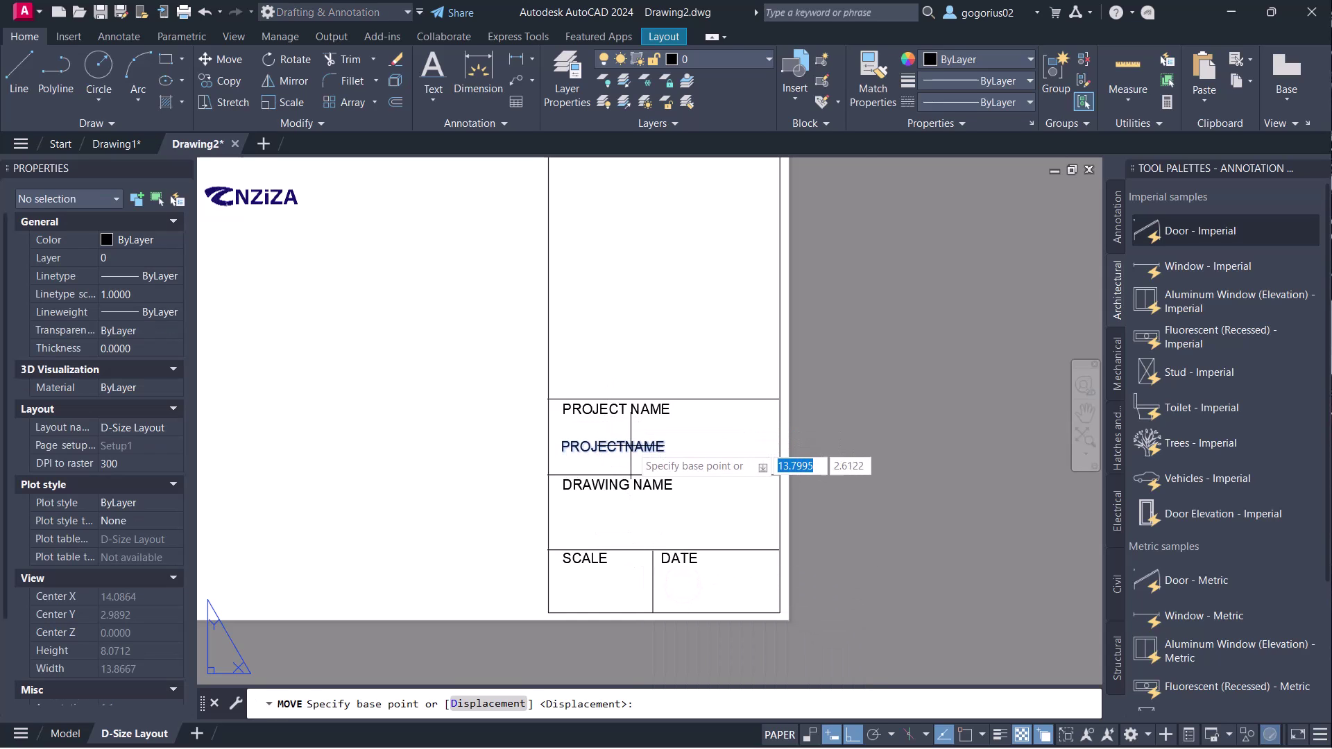
click(642, 437)
click(695, 430)
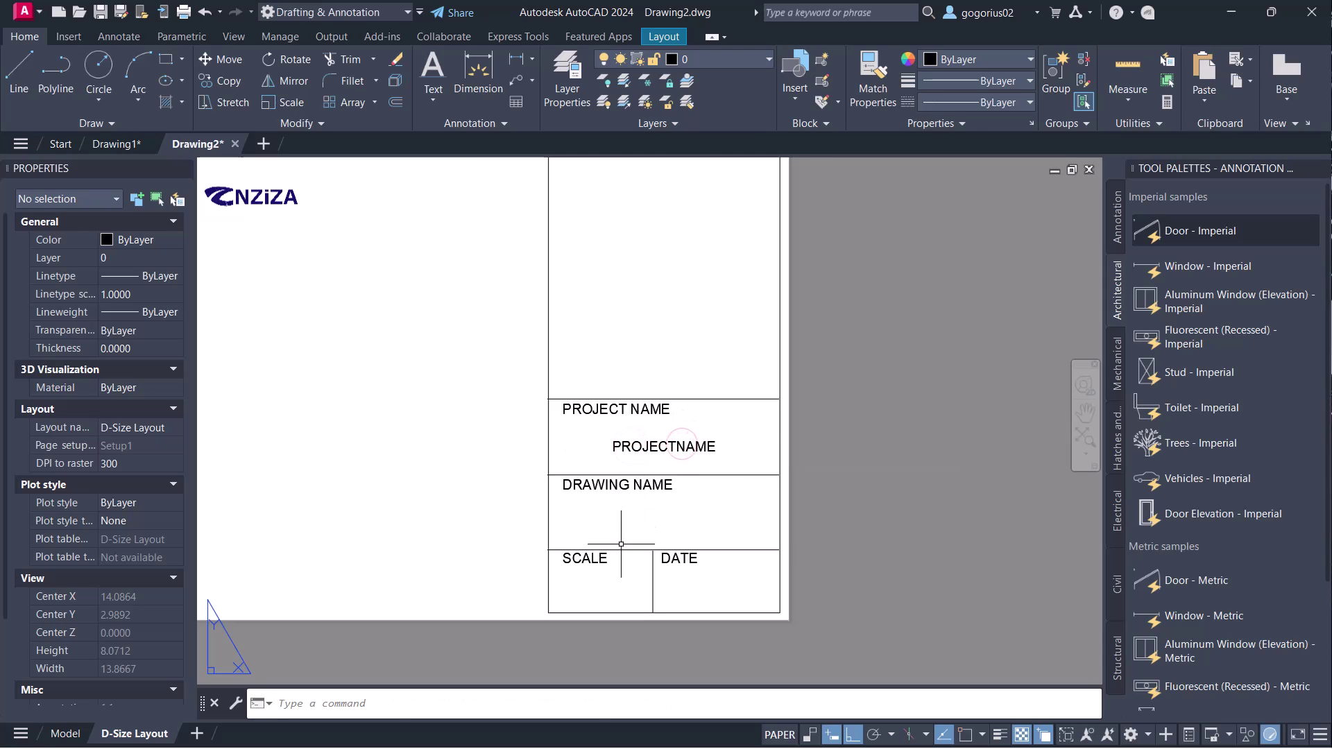
- Copy the PROJECTNAME attribute about 1 unit straight down into the DRAWING NAME row
click(664, 442)
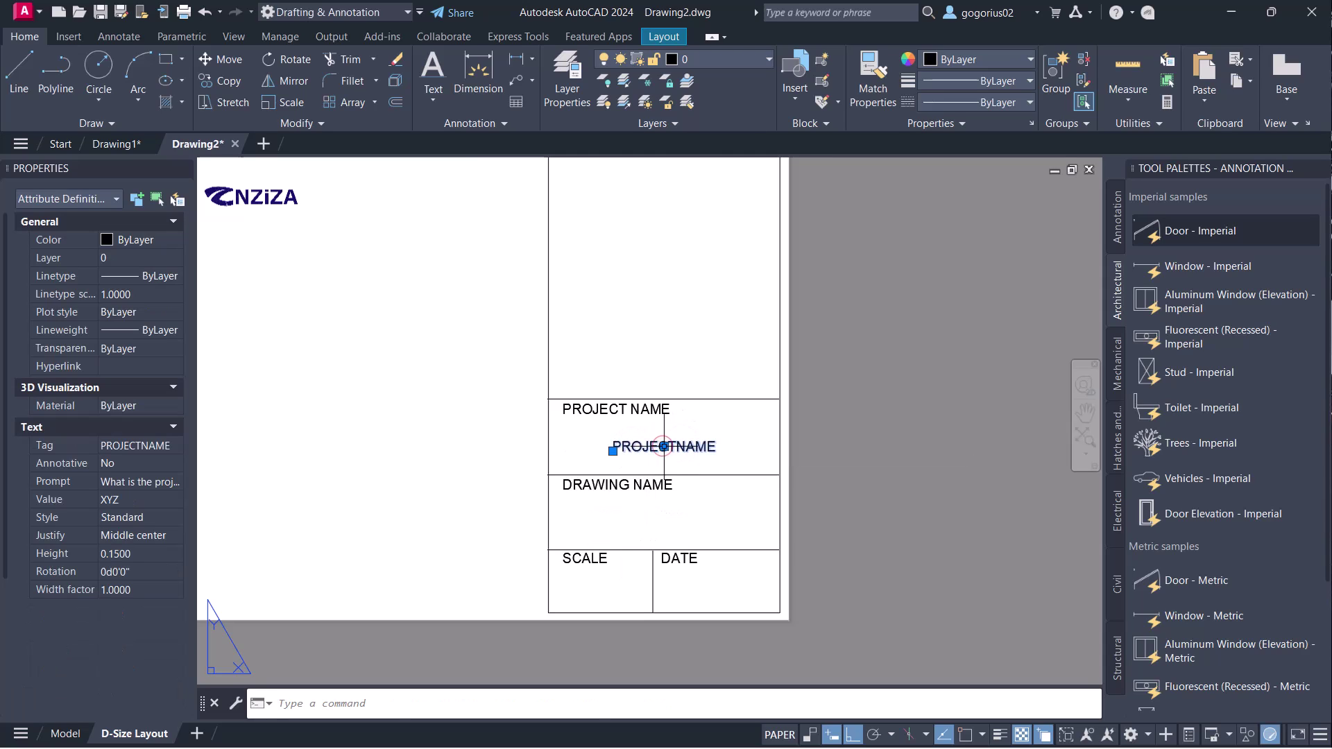
text(c)
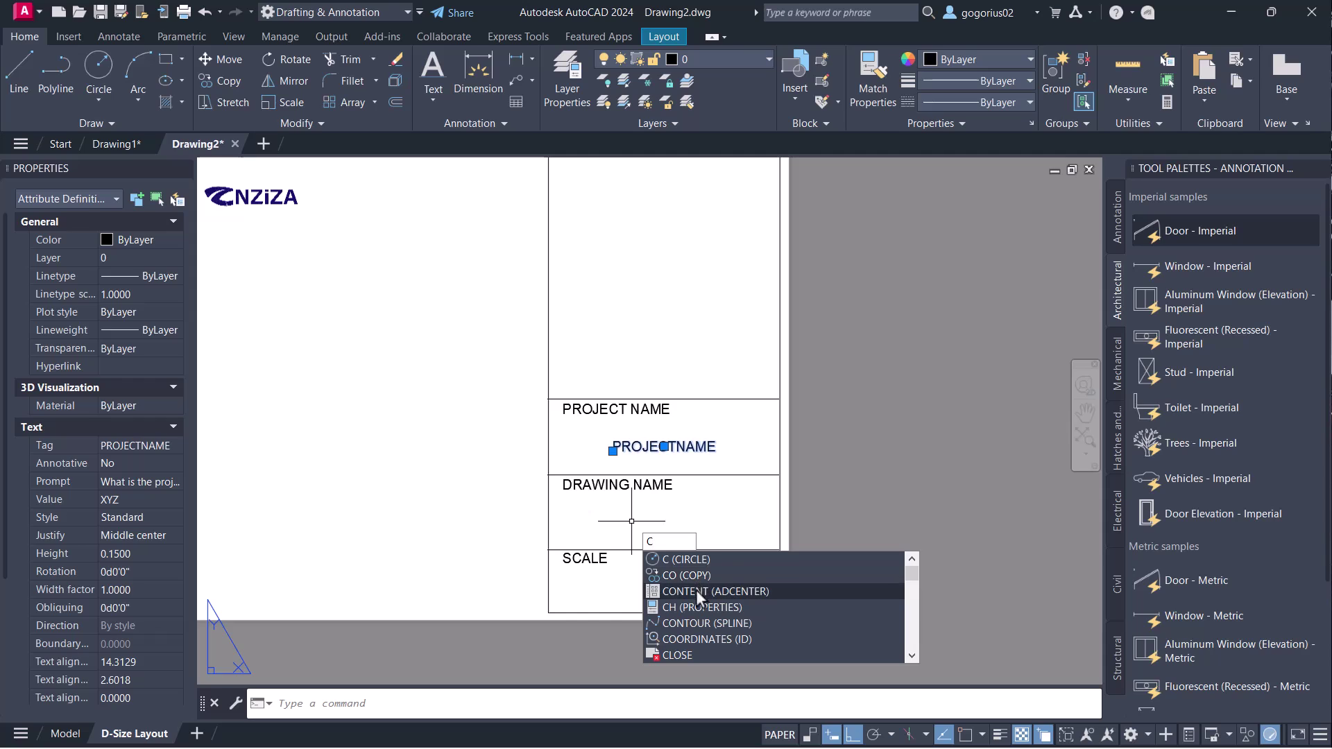
click(696, 589)
click(662, 447)
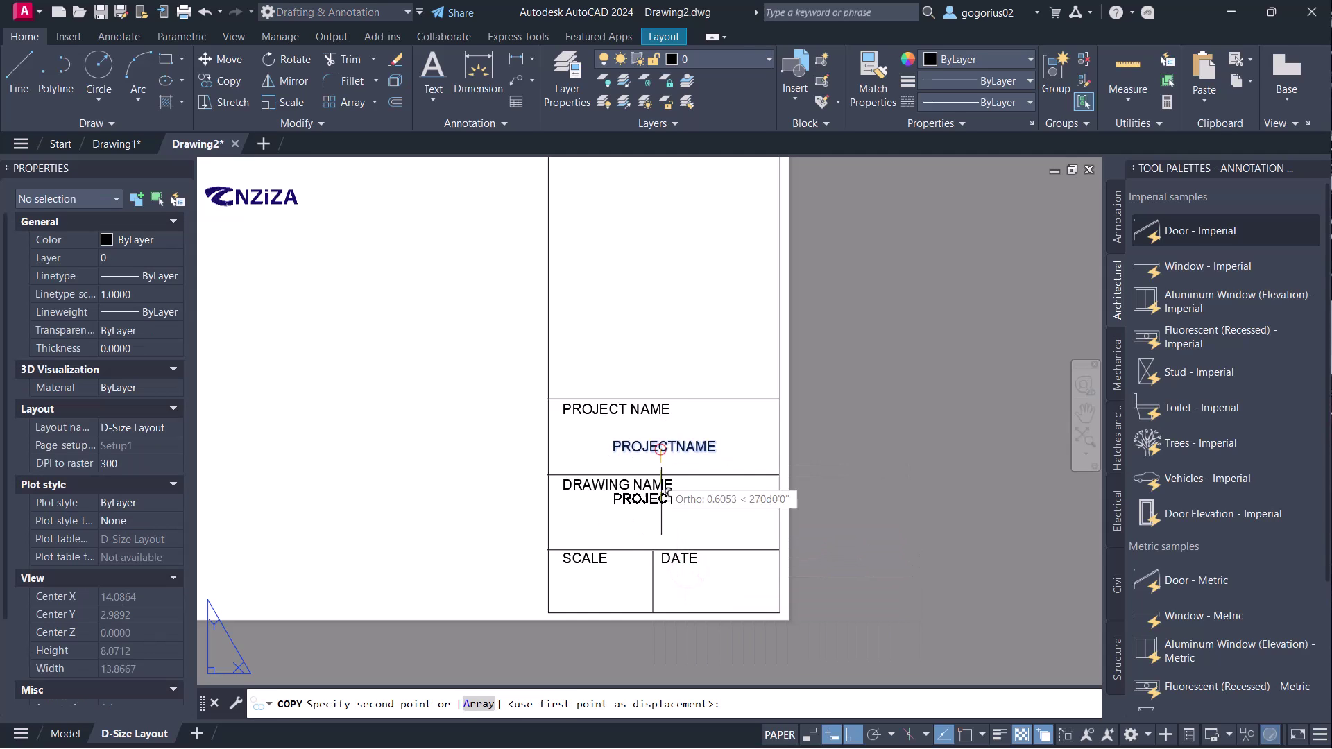
click(669, 512)
key(Return)
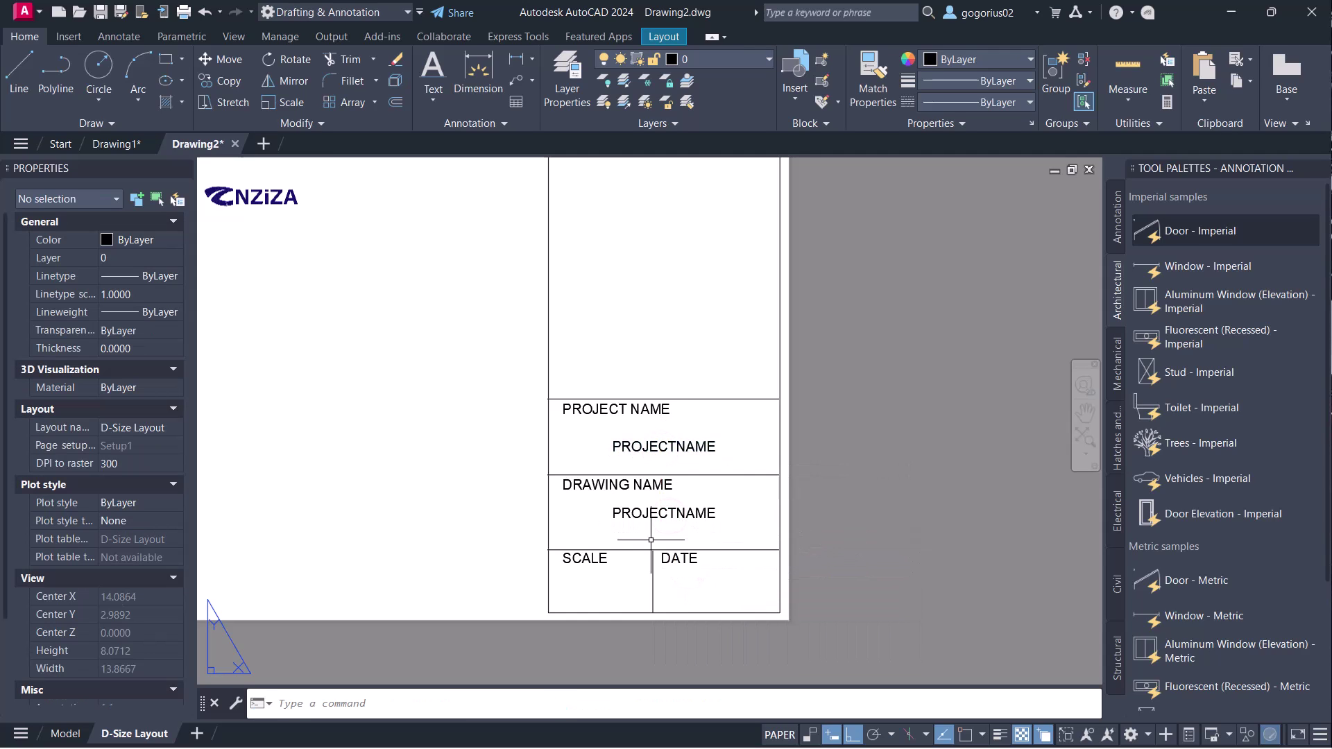
- Change the copied attribute's tag to DRAWINGNAME and its prompt to "What is the drawing name?"
double_click(658, 513)
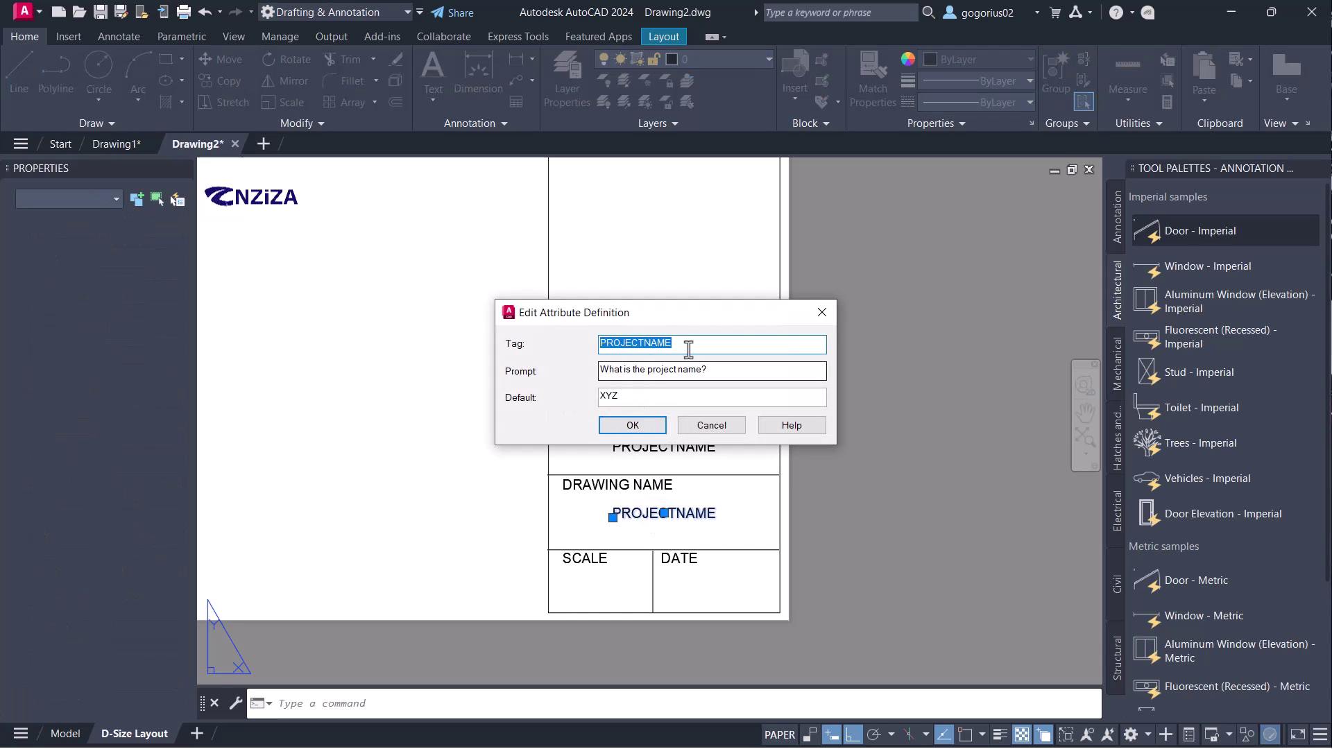
click(822, 312)
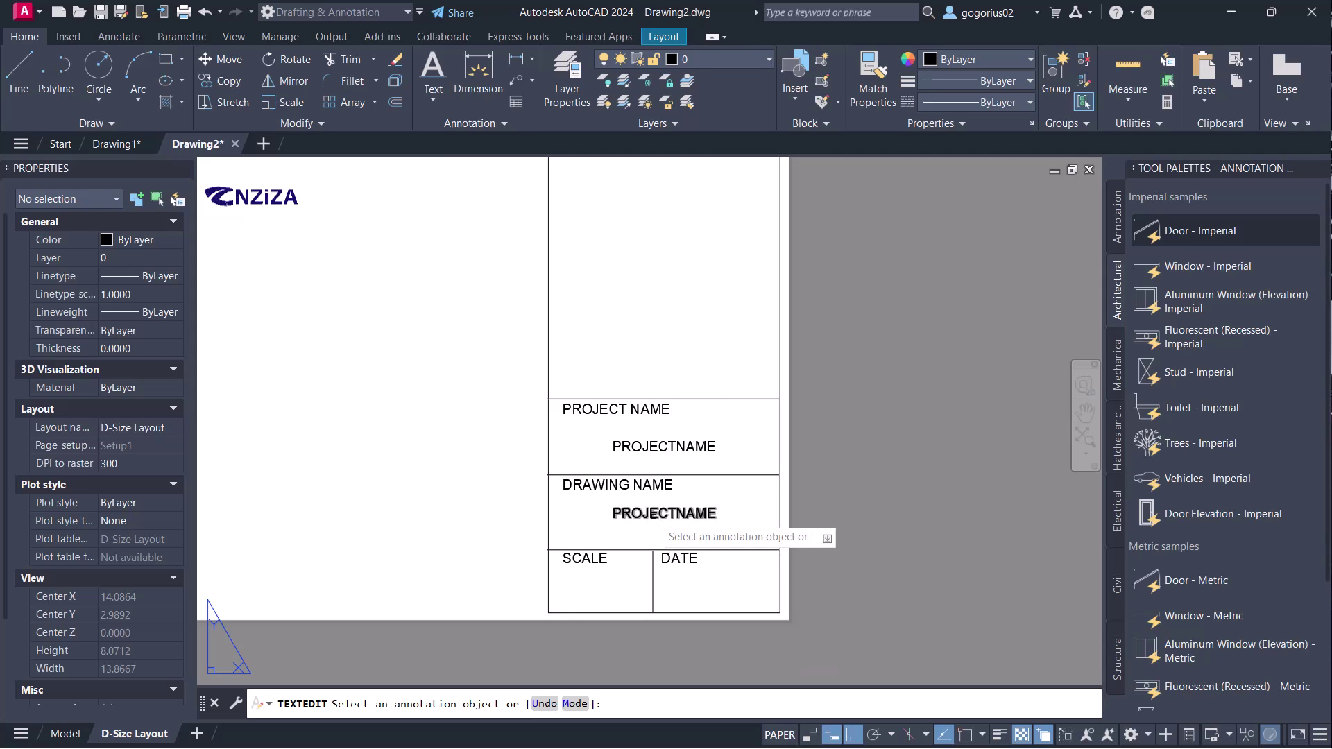
click(657, 517)
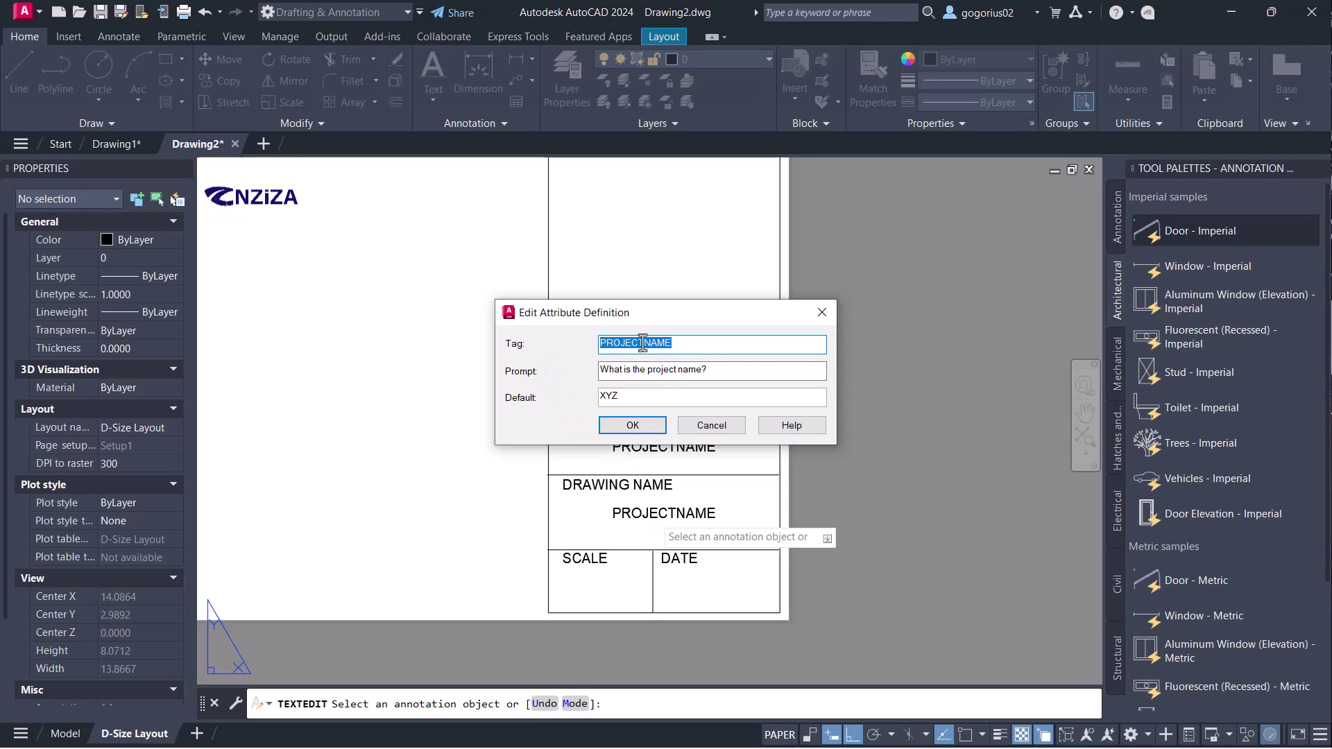
drag(642, 343, 593, 343)
text(d)
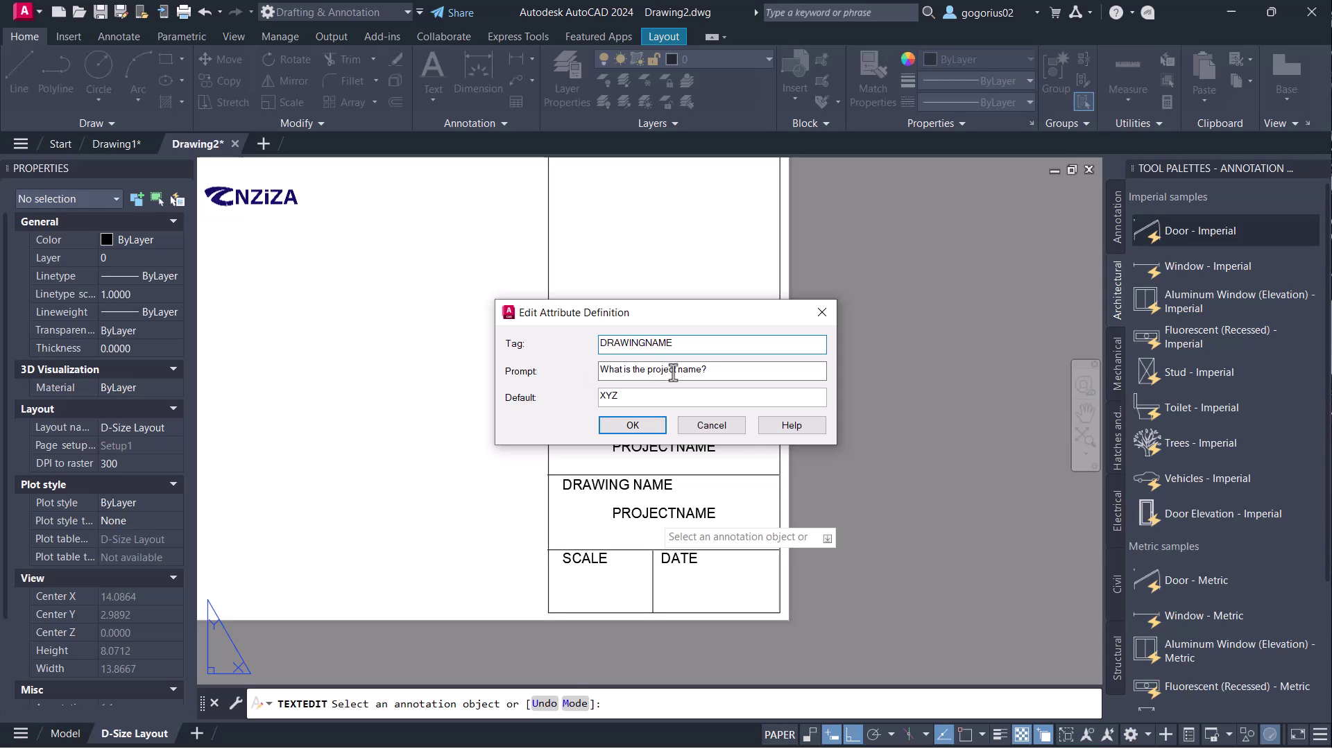
double_click(659, 371)
key(Delete)
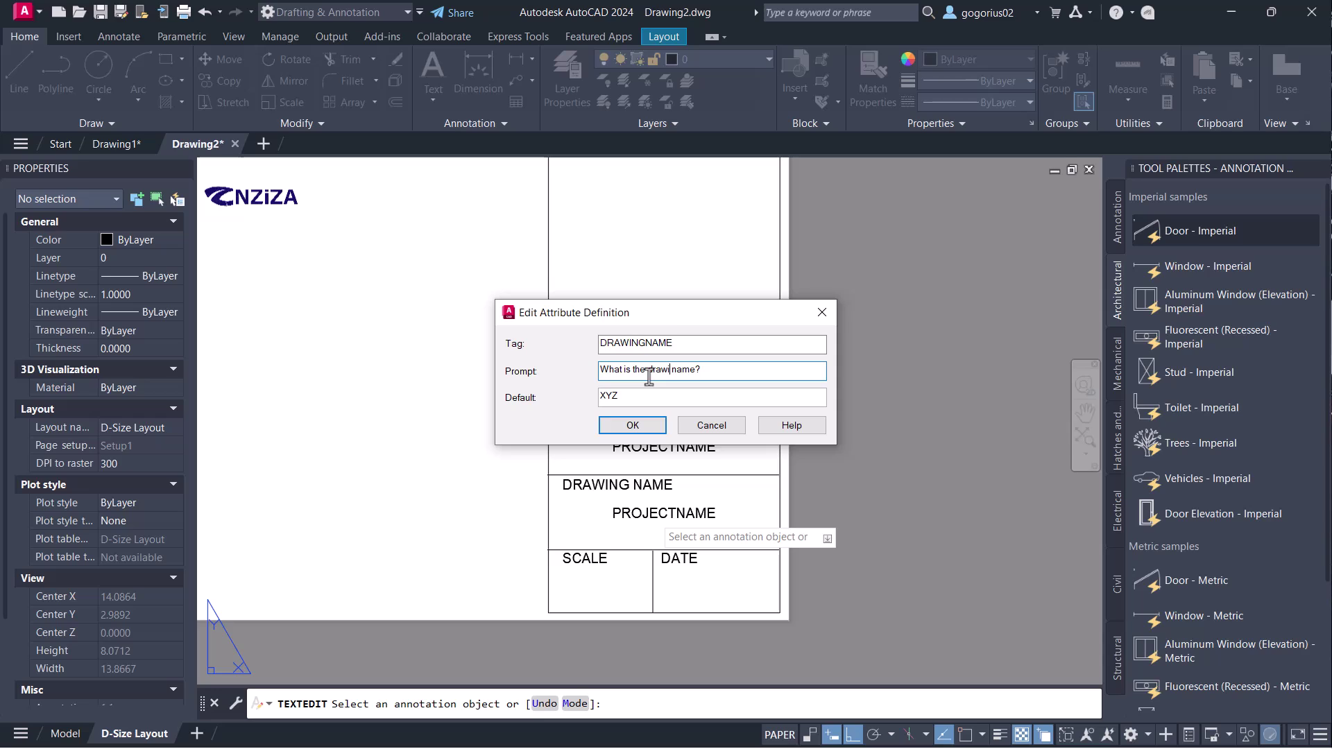
click(634, 425)
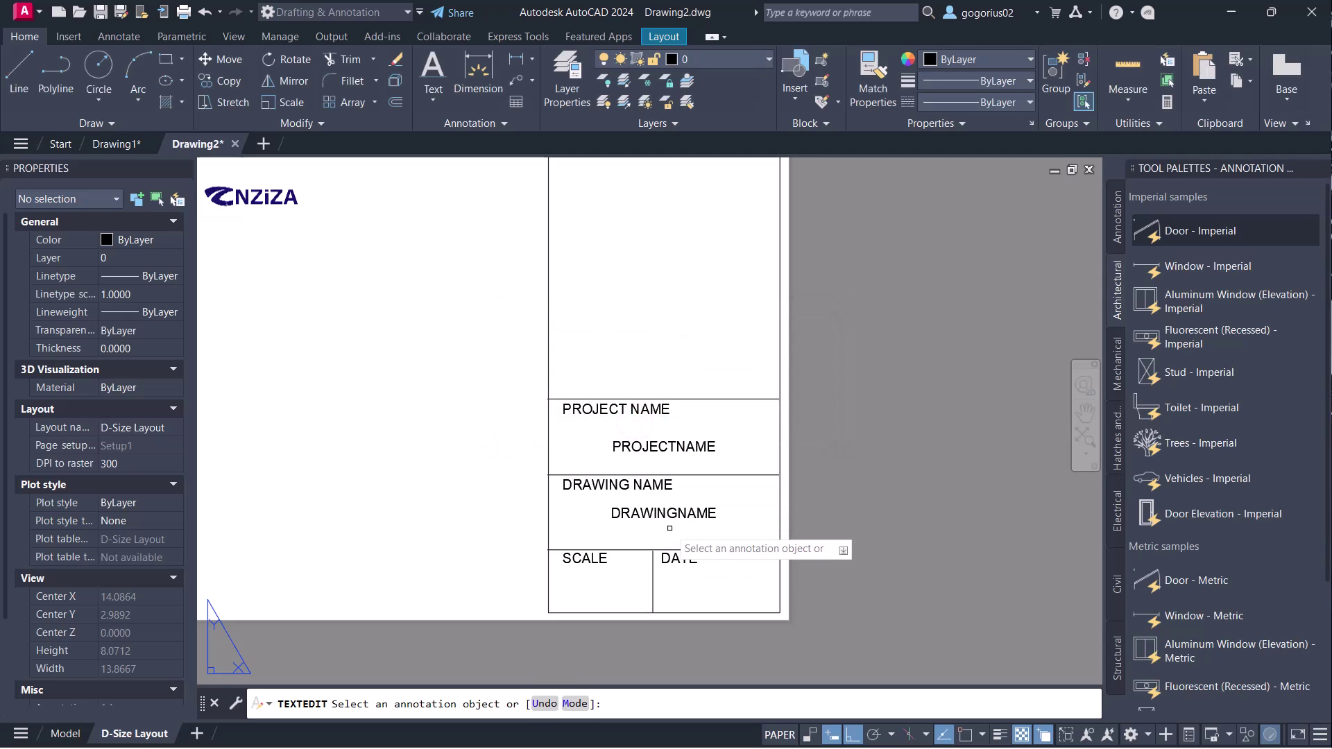
key(Escape)
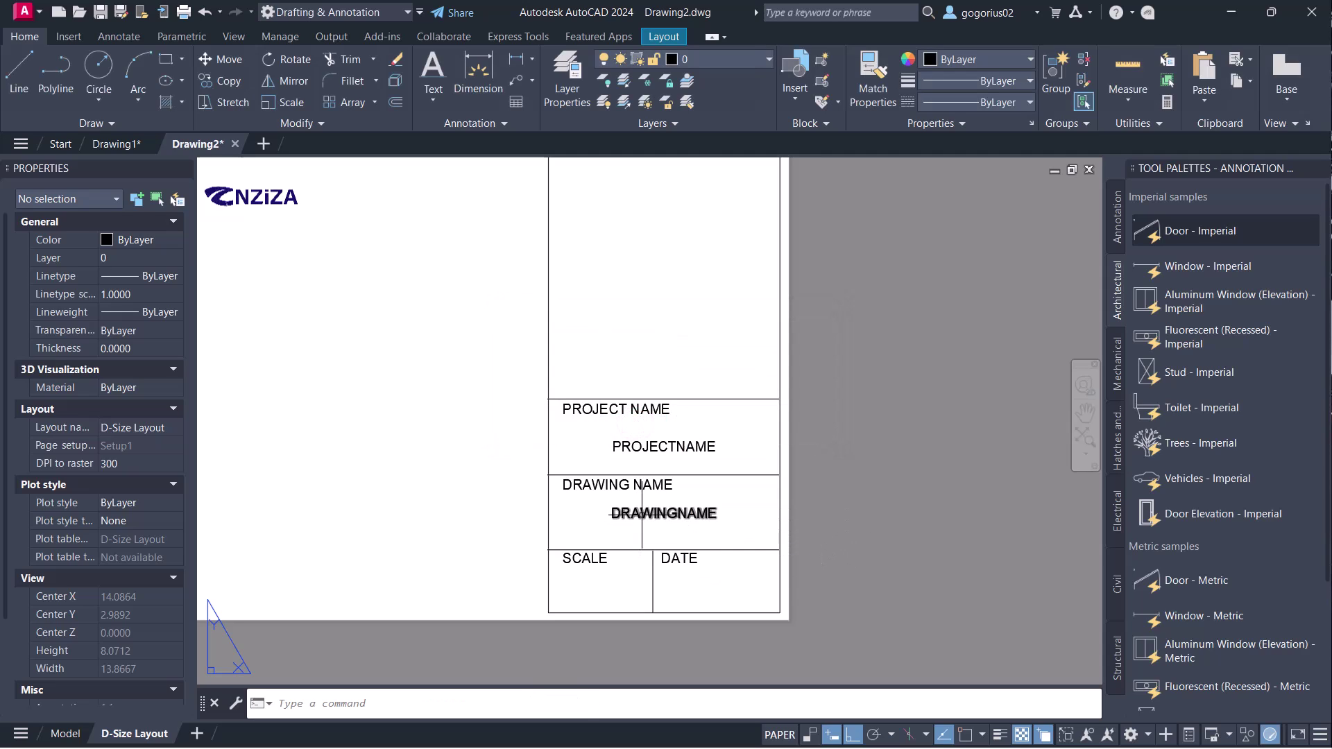
- Copy the DRAWINGNAME attribute into both the SCALE and DATE cells, with Ortho turned off for free placement
click(643, 512)
right_click(653, 541)
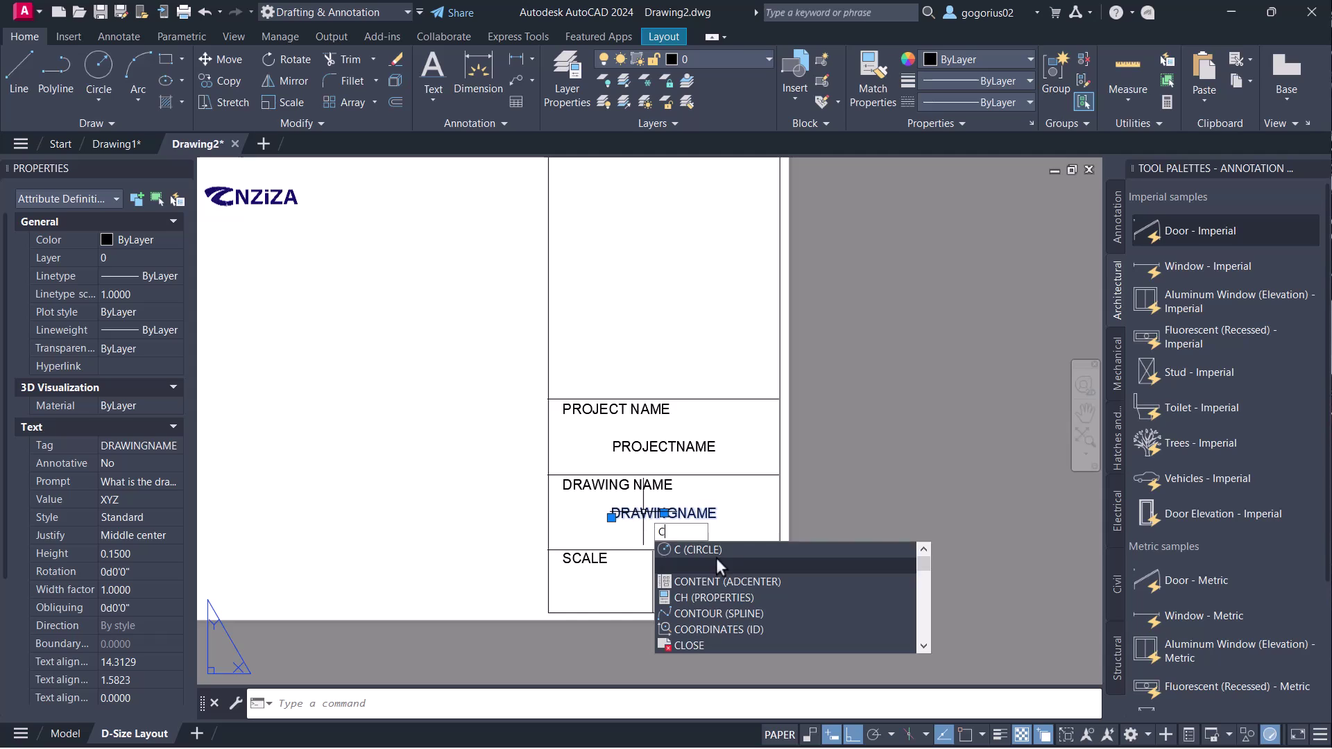
click(706, 565)
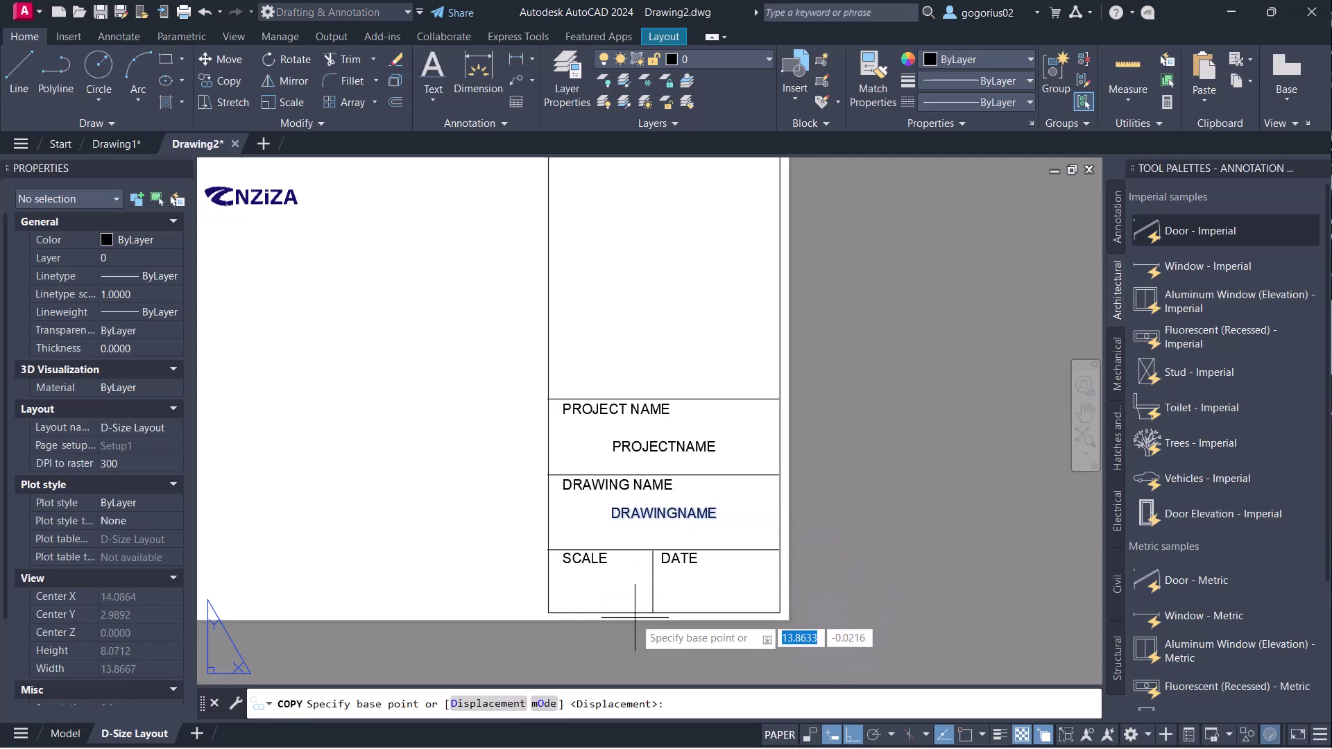
scroll(636, 617, up, 2)
click(676, 461)
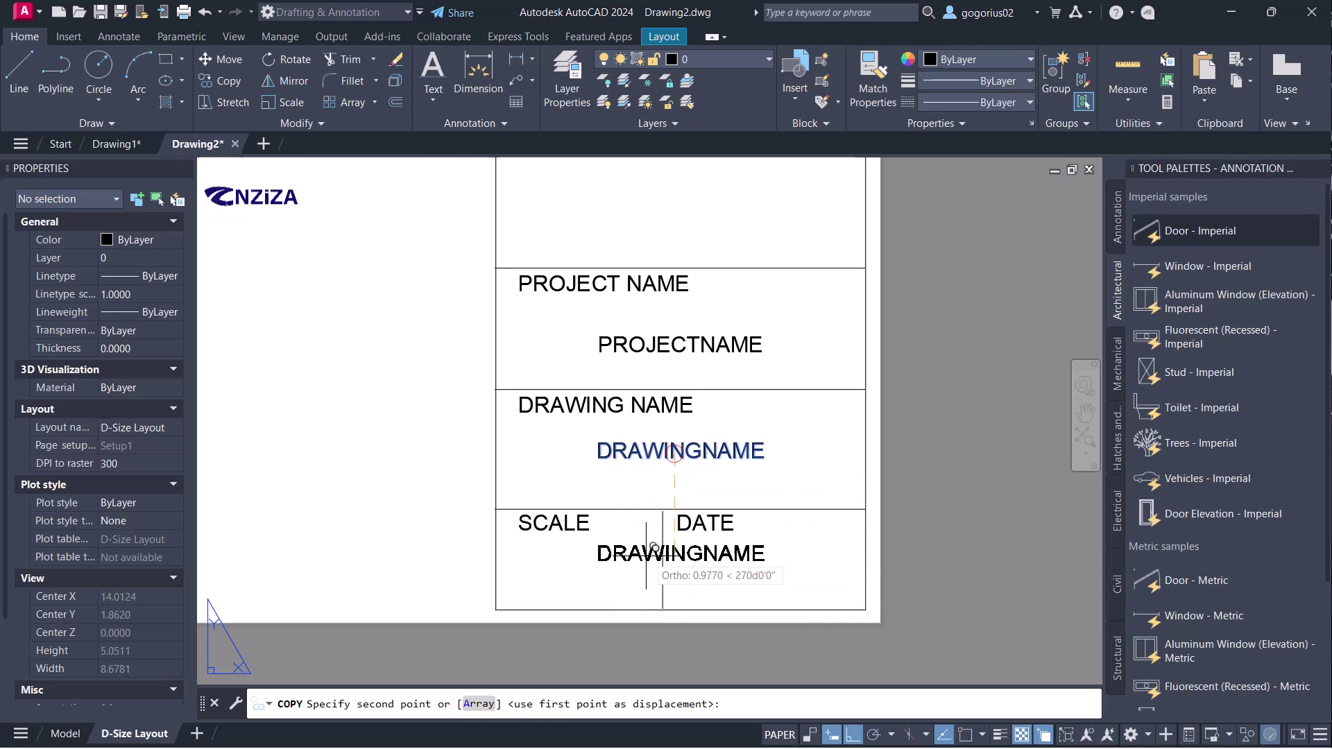
click(852, 734)
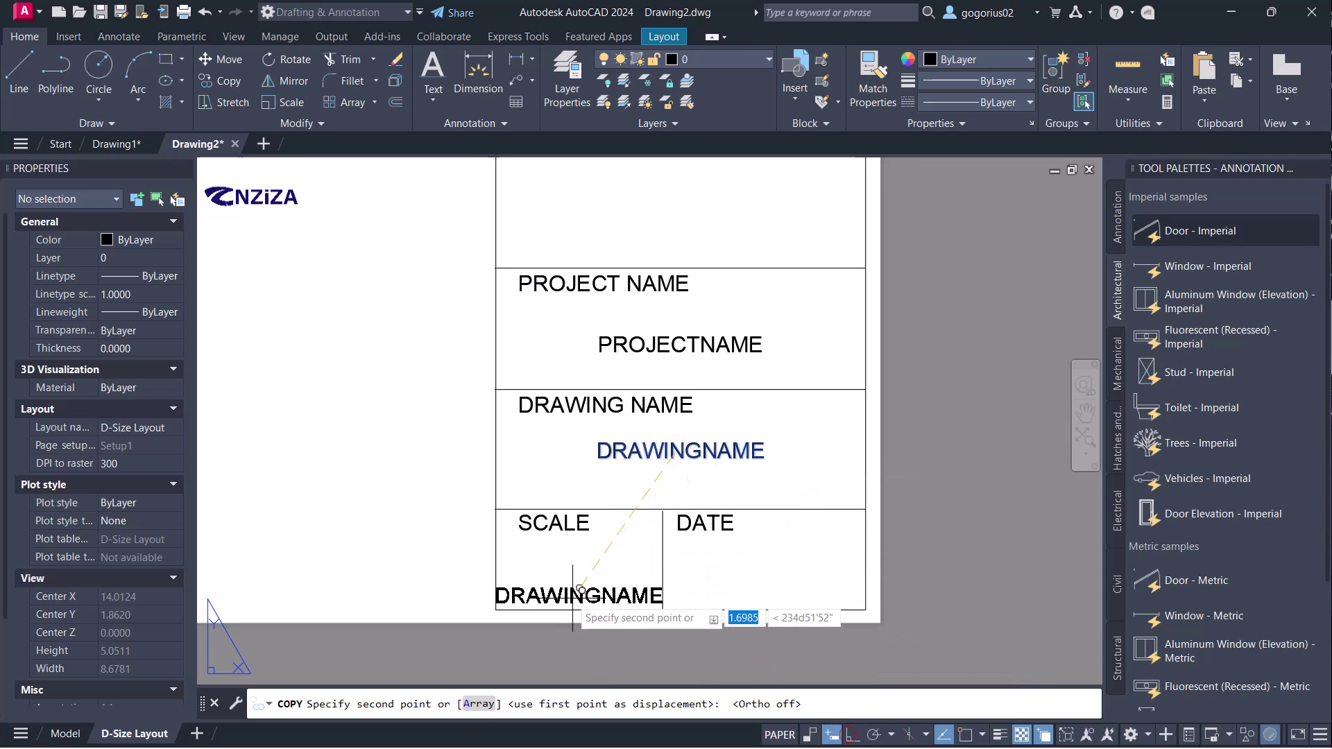
click(584, 564)
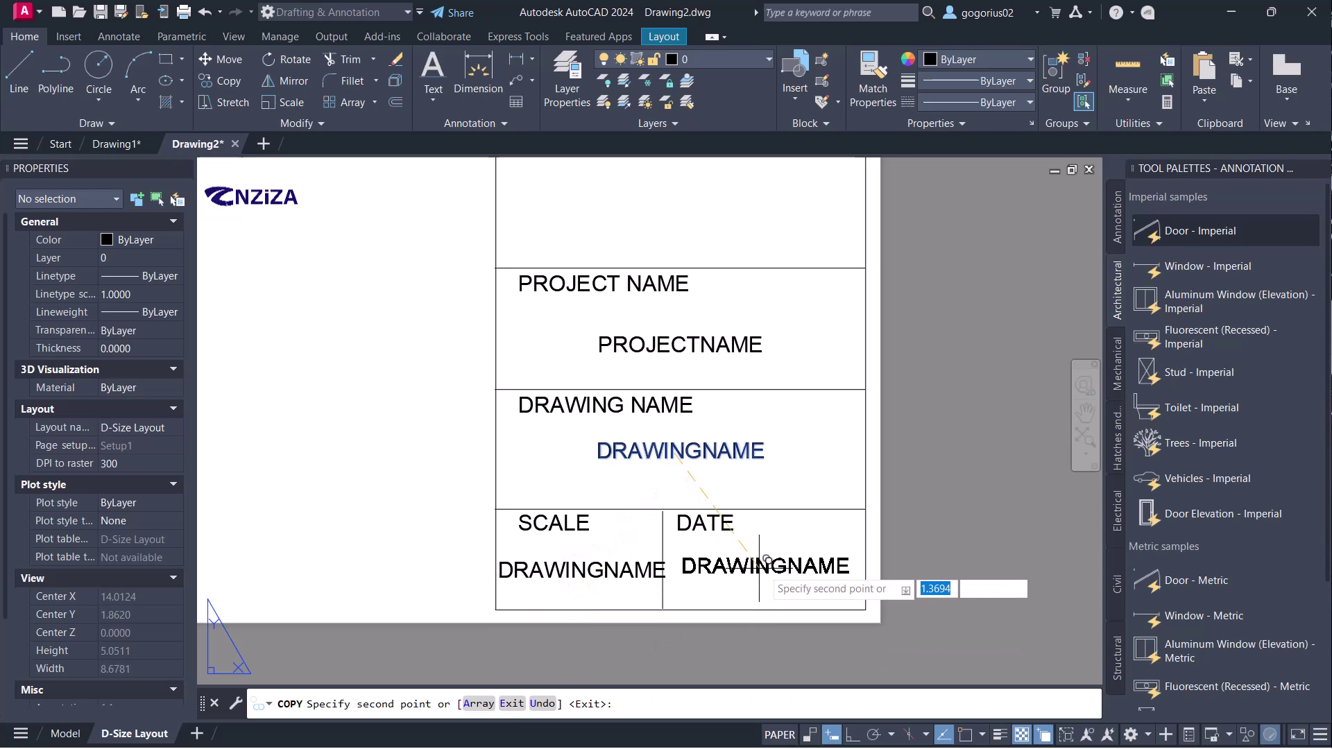
click(769, 560)
key(Return)
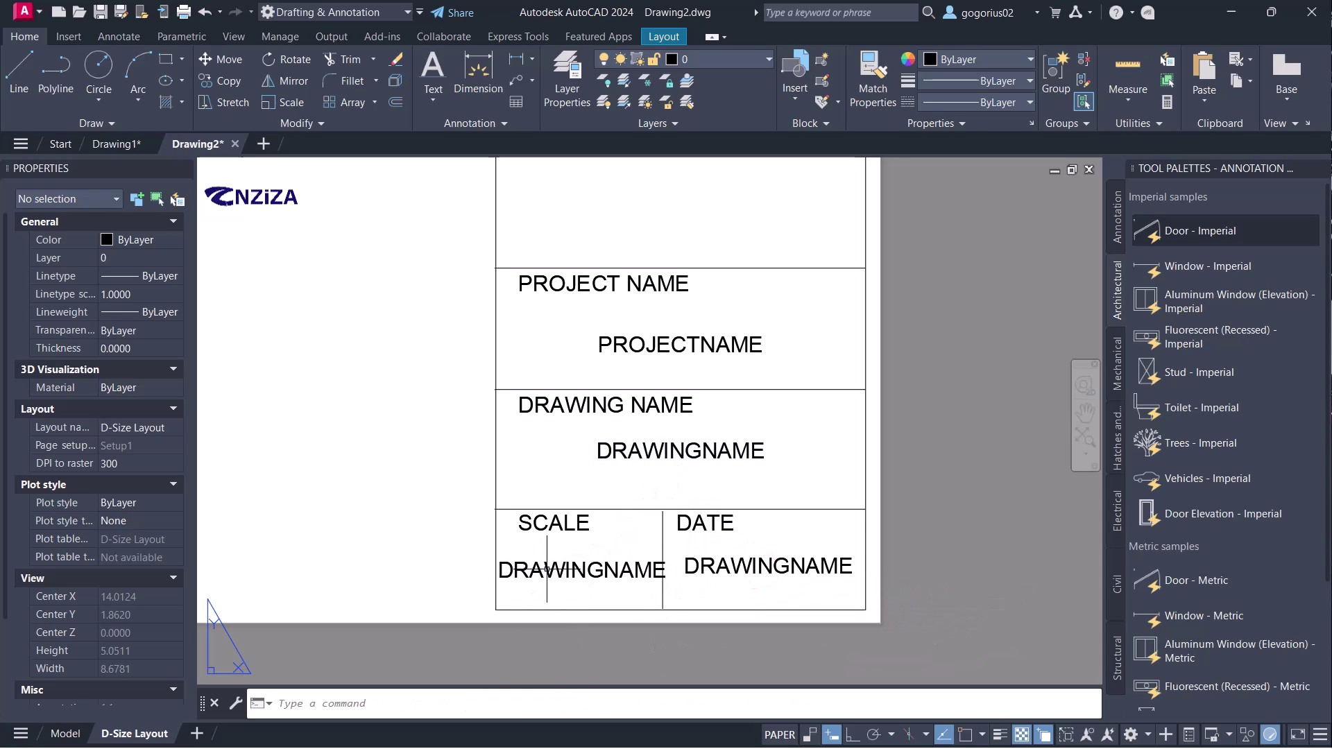
- Edit the attribute in the SCALE cell: tag SCALE, prompt "What is the scale?" and default value "1:1"
click(562, 570)
double_click(562, 570)
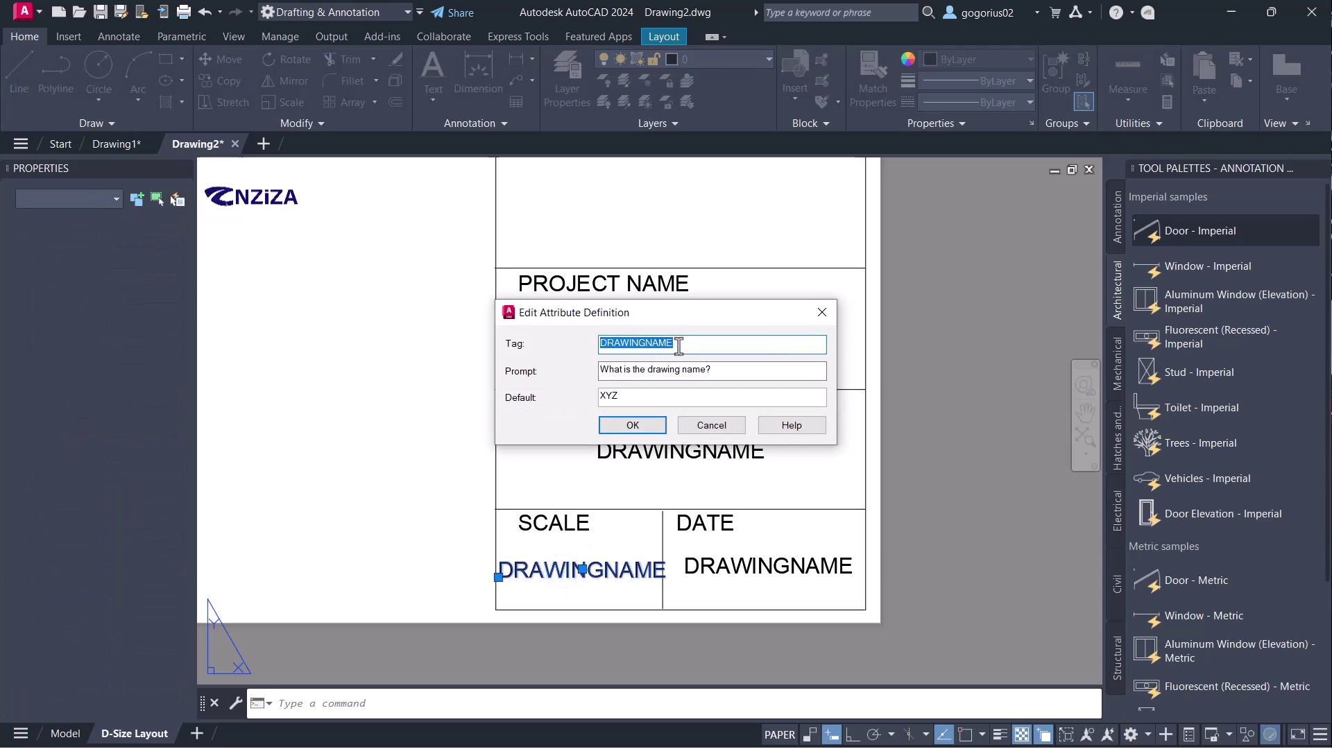
text(sca)
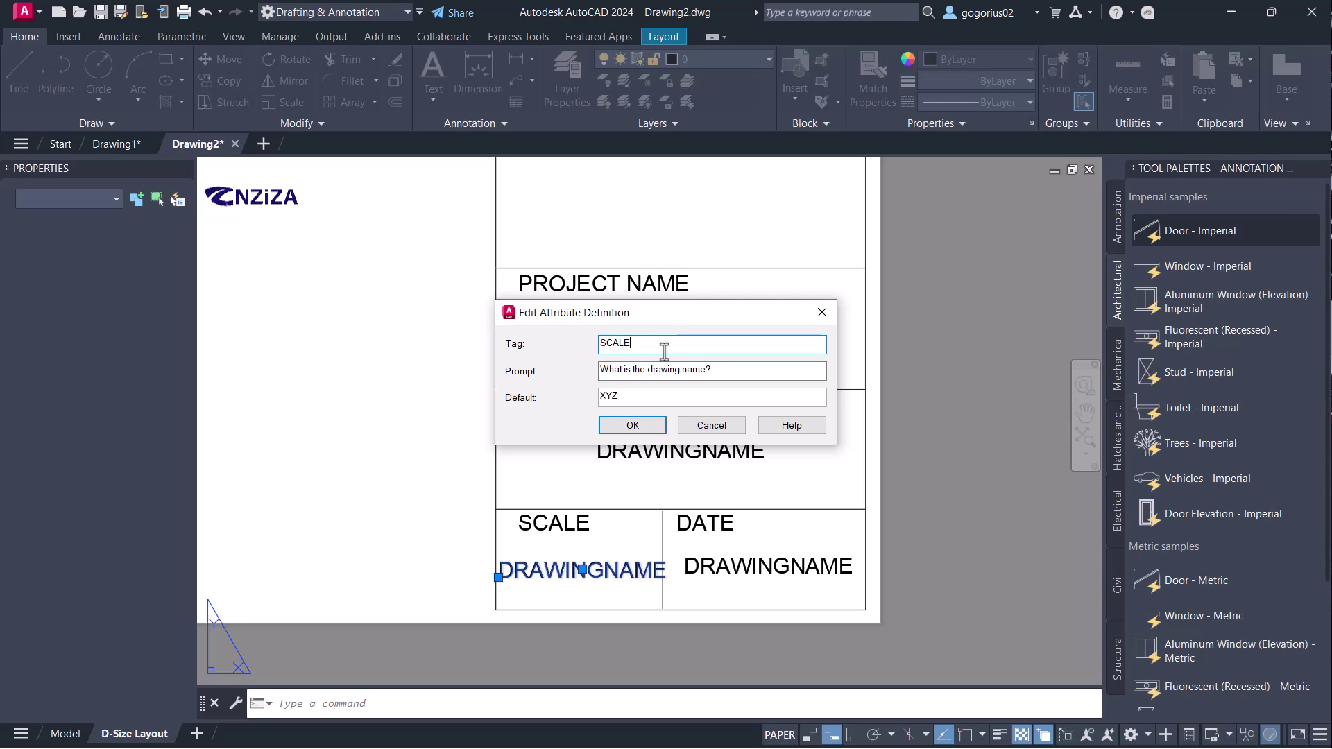
click(696, 371)
drag(706, 372, 649, 378)
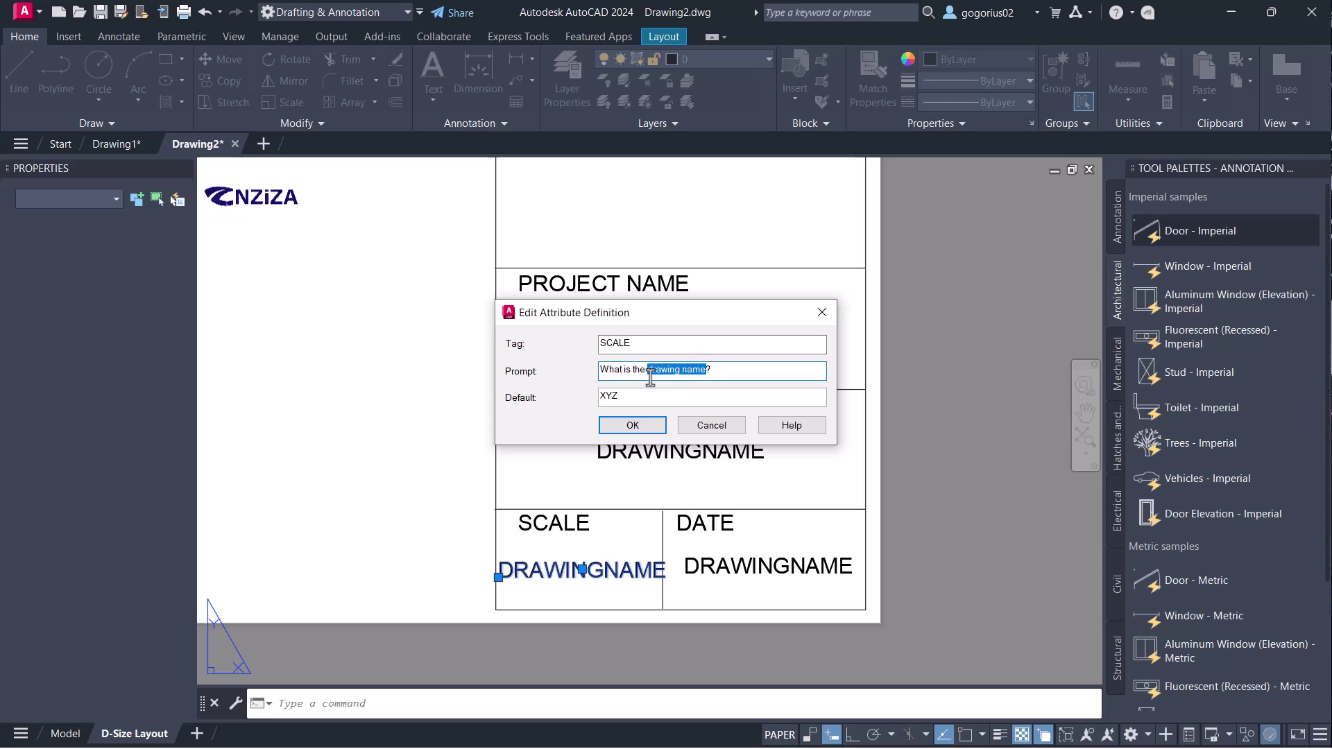
text(scal)
drag(626, 399, 586, 397)
text(1:1)
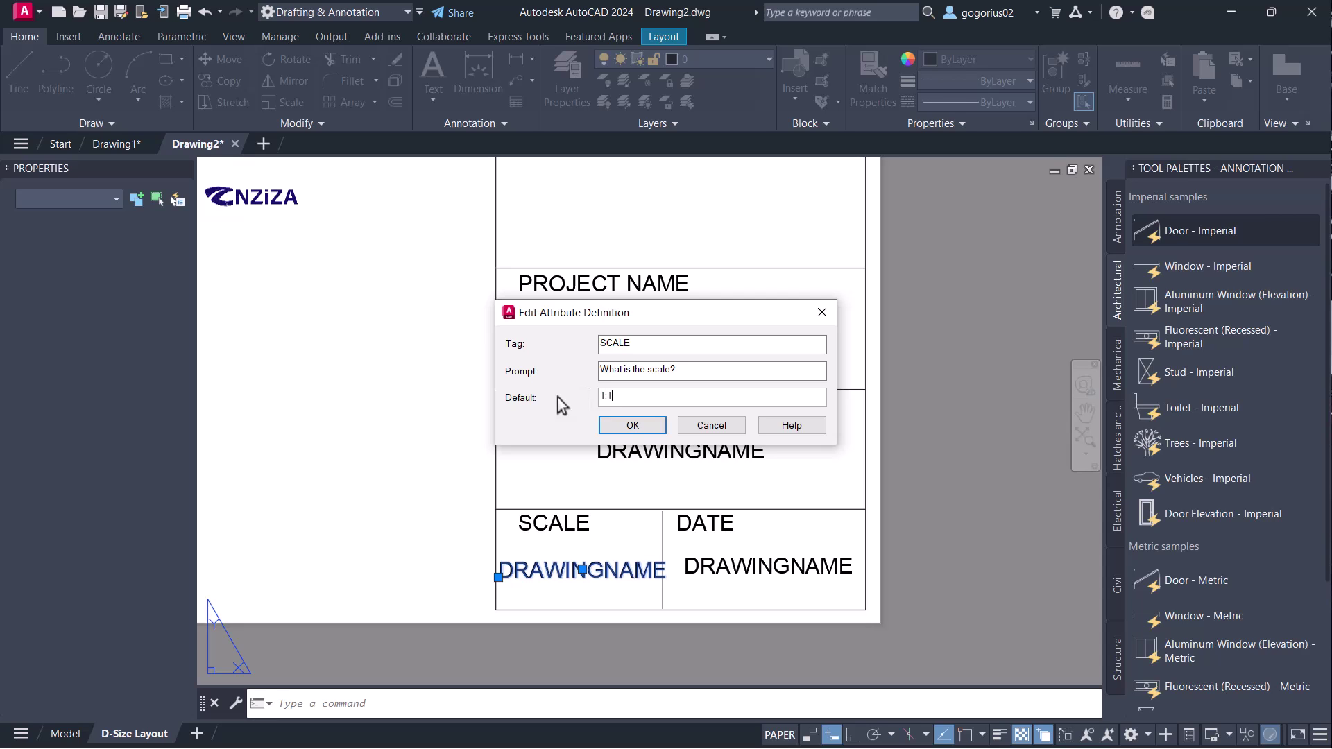
click(628, 425)
- Edit the attribute in the DATE cell, giving it the tag DATE and the prompt "What is the date?"
click(760, 575)
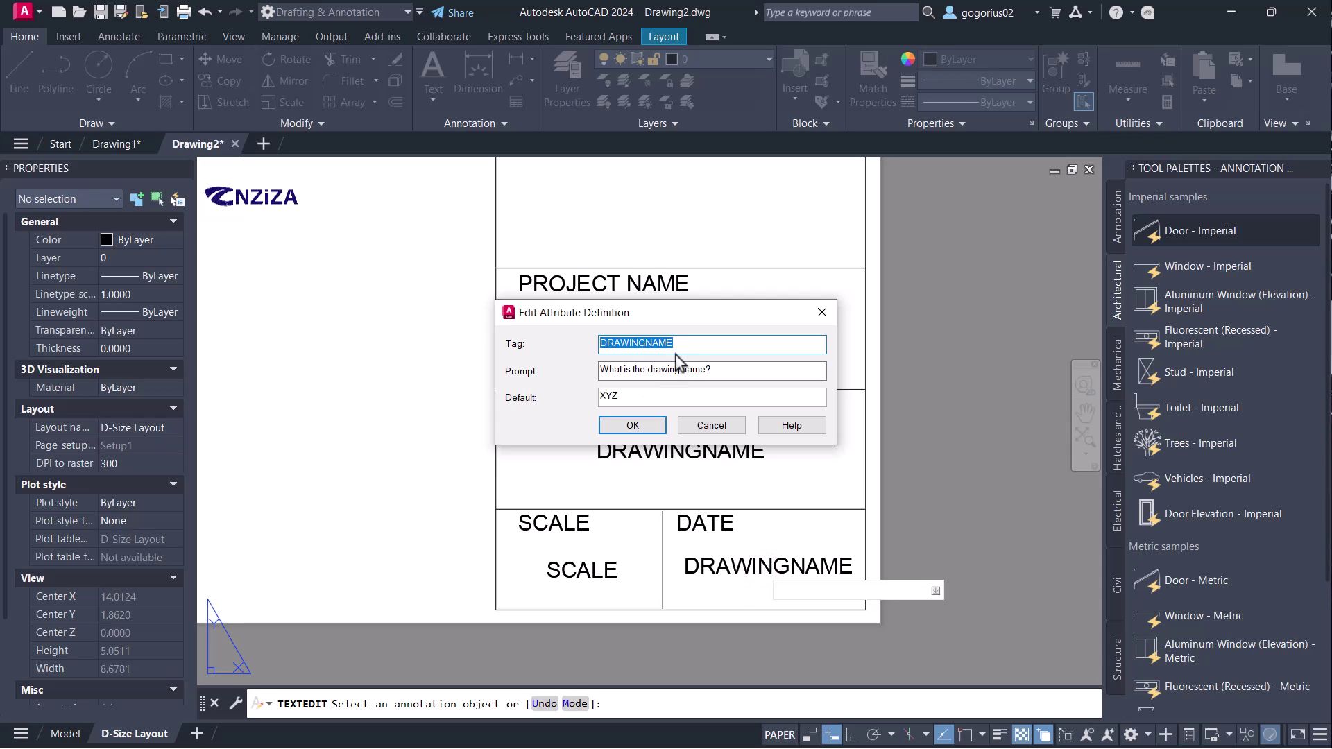
text(DATE)
click(708, 371)
drag(708, 370, 645, 369)
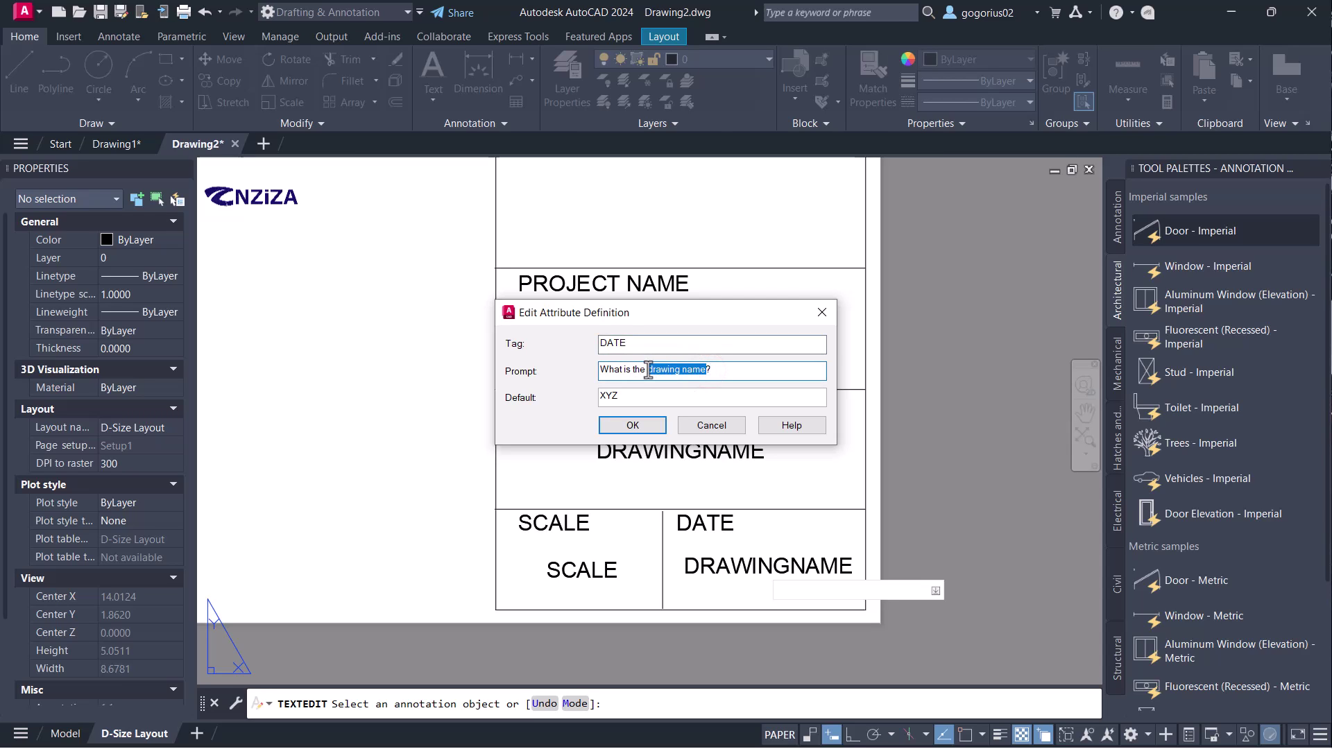
key(BackSpace)
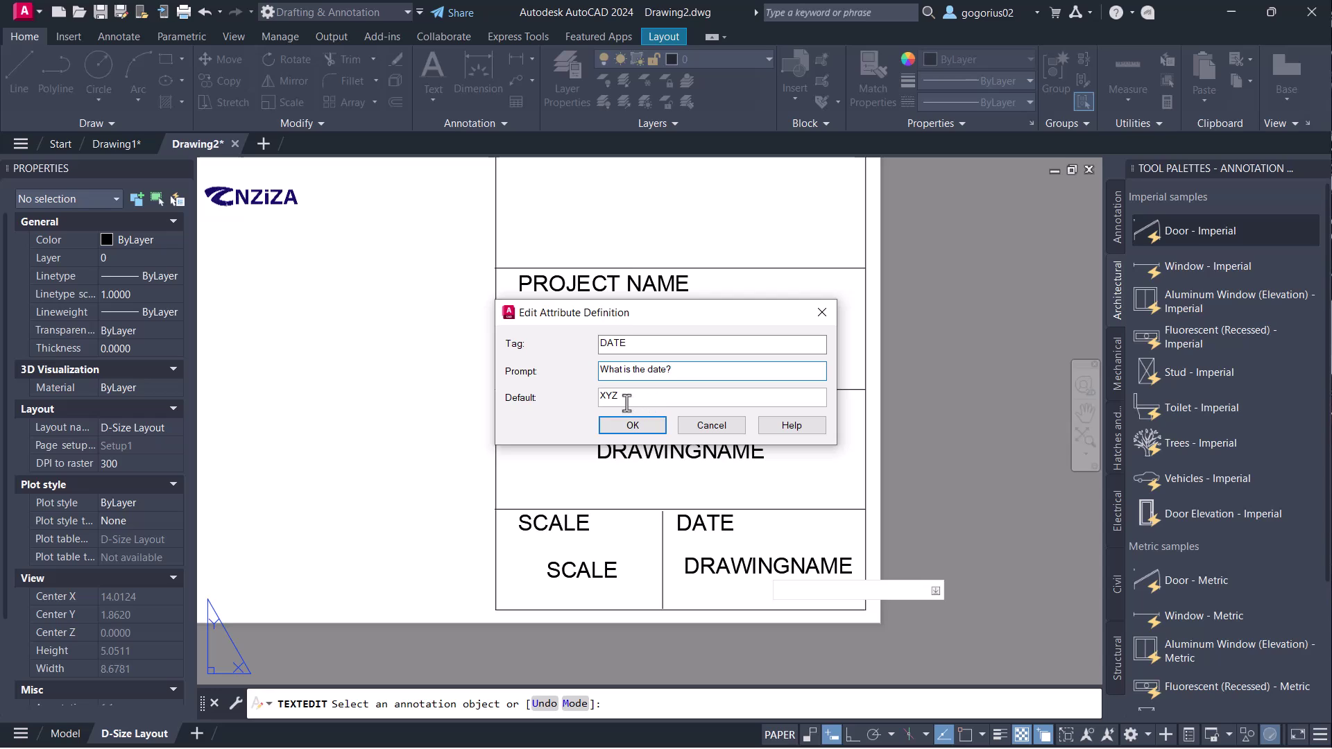
drag(627, 398, 596, 401)
click(610, 425)
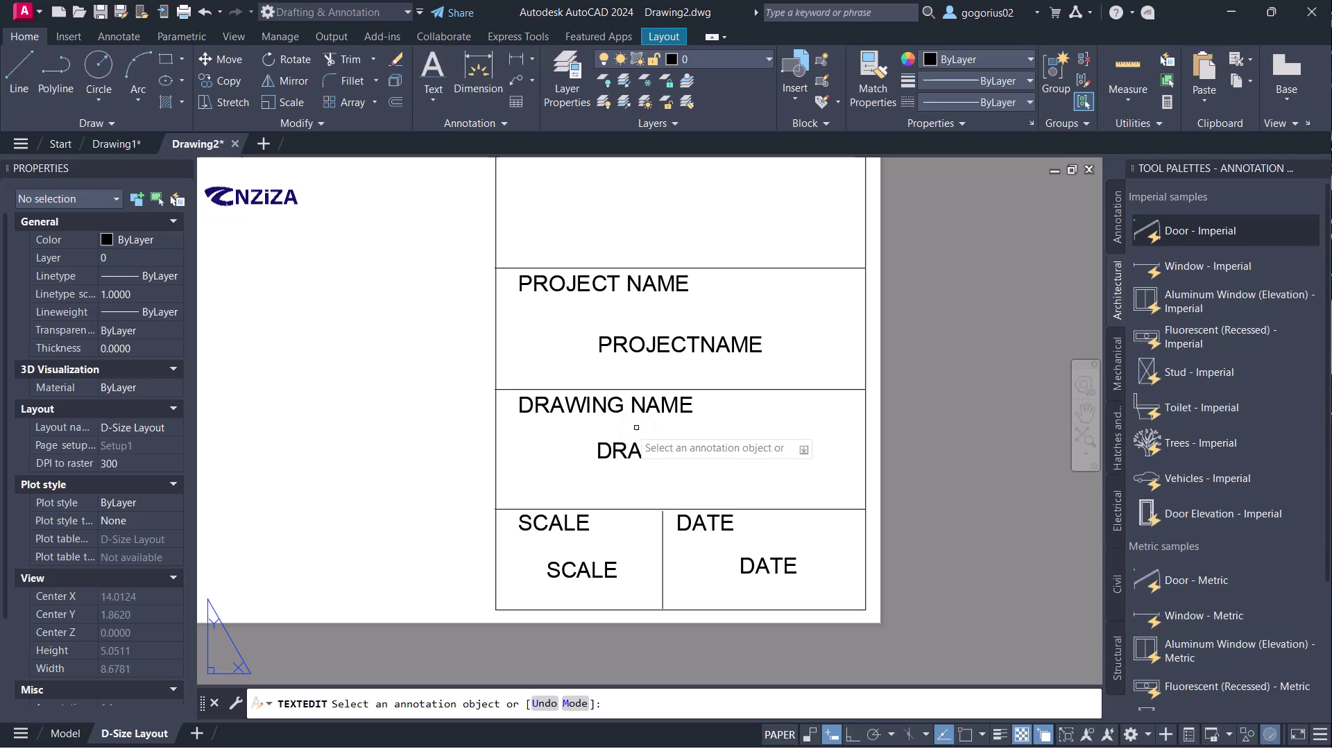
- Draw a rectangle framing the drawing area, from the title column's lower-left corner to just inside the sheet's upper-left corner, level with the column's top
key(Escape)
scroll(770, 431, down, 6)
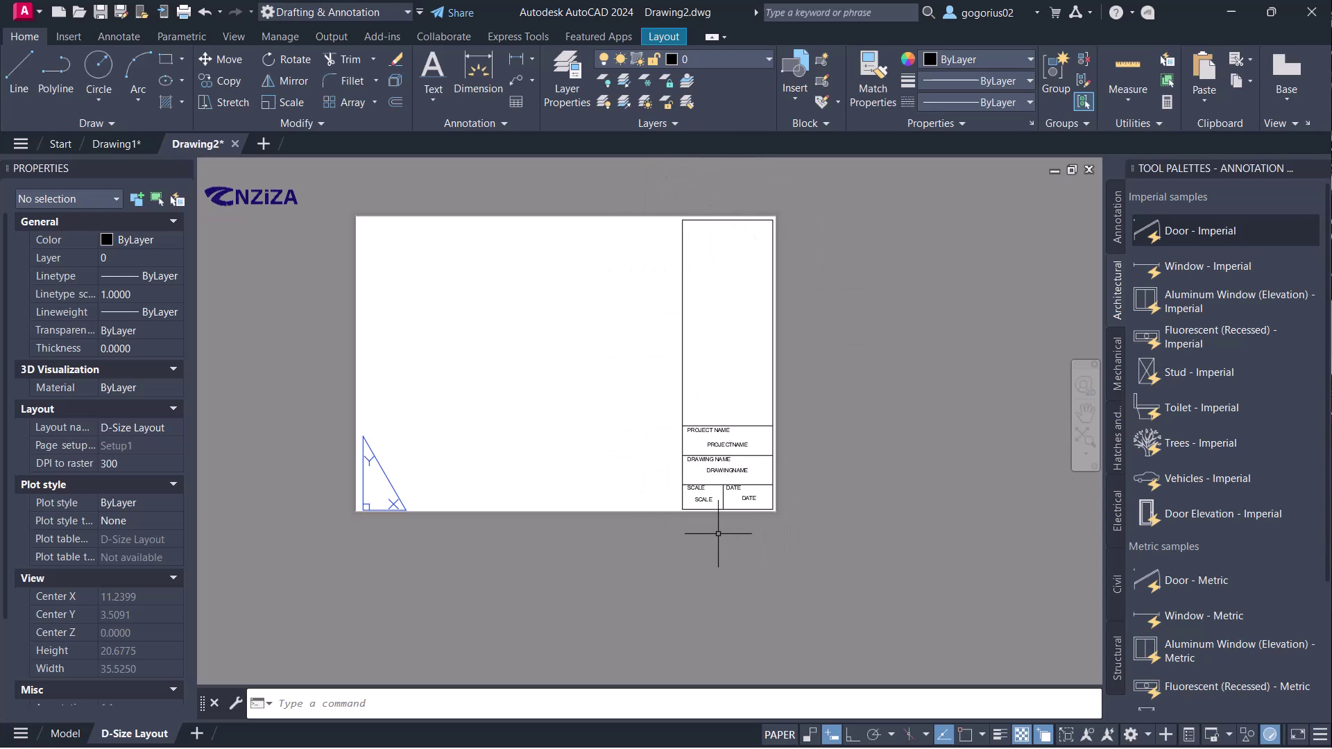
scroll(728, 534, up, 3)
scroll(742, 542, down, 1)
scroll(564, 288, down, 3)
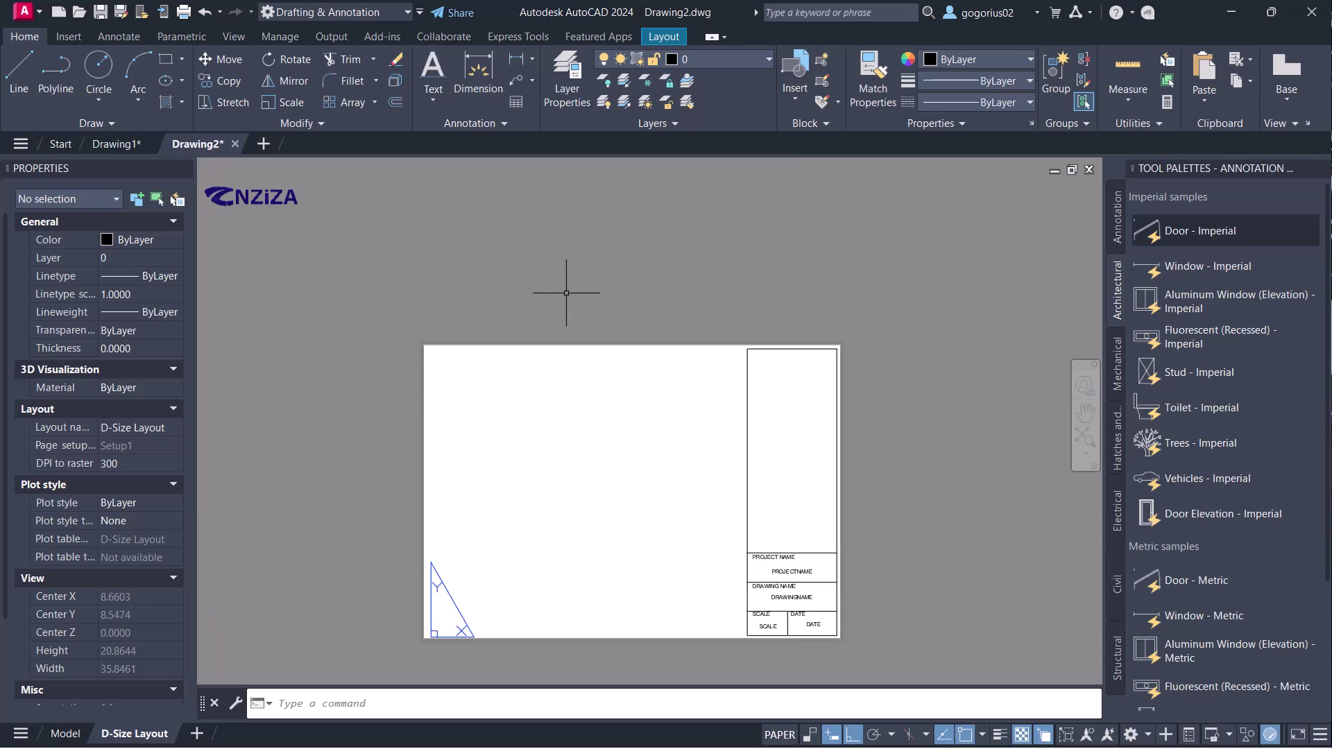
scroll(675, 476, up, 1)
middle_drag(690, 388, 715, 430)
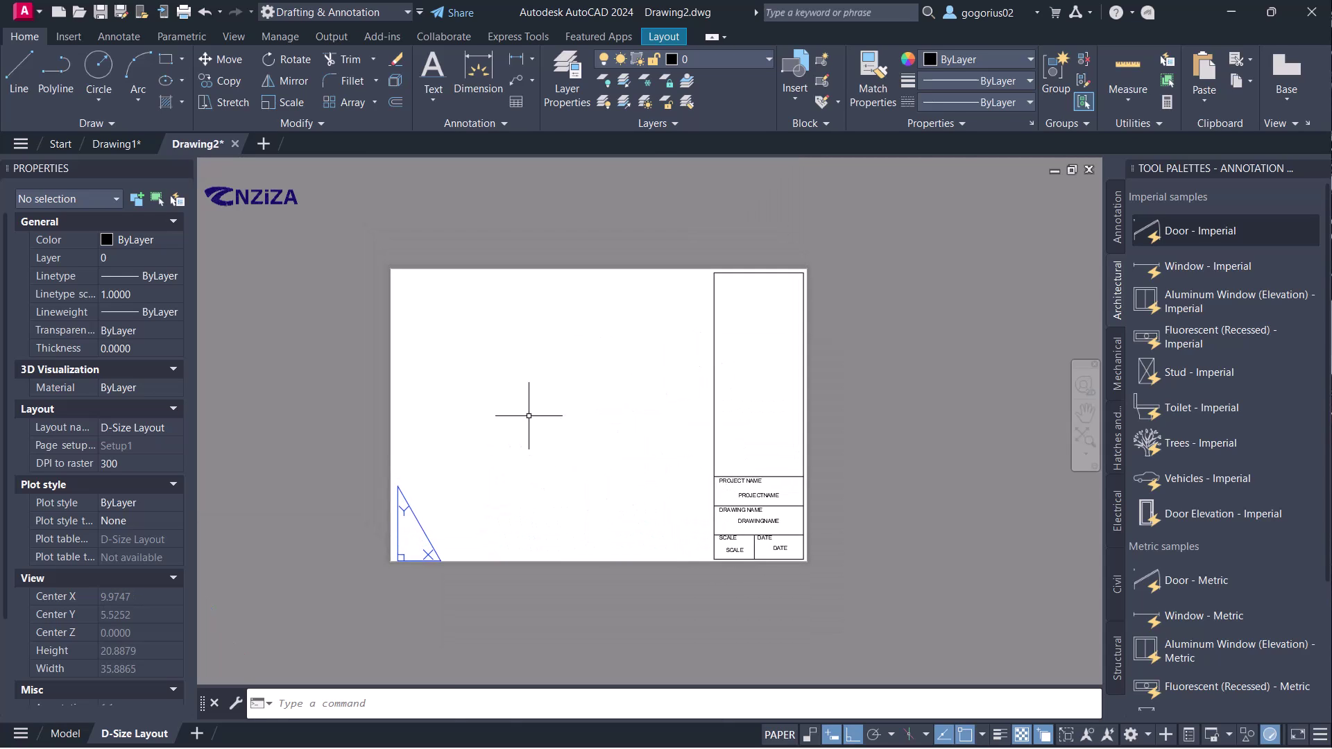
text(re)
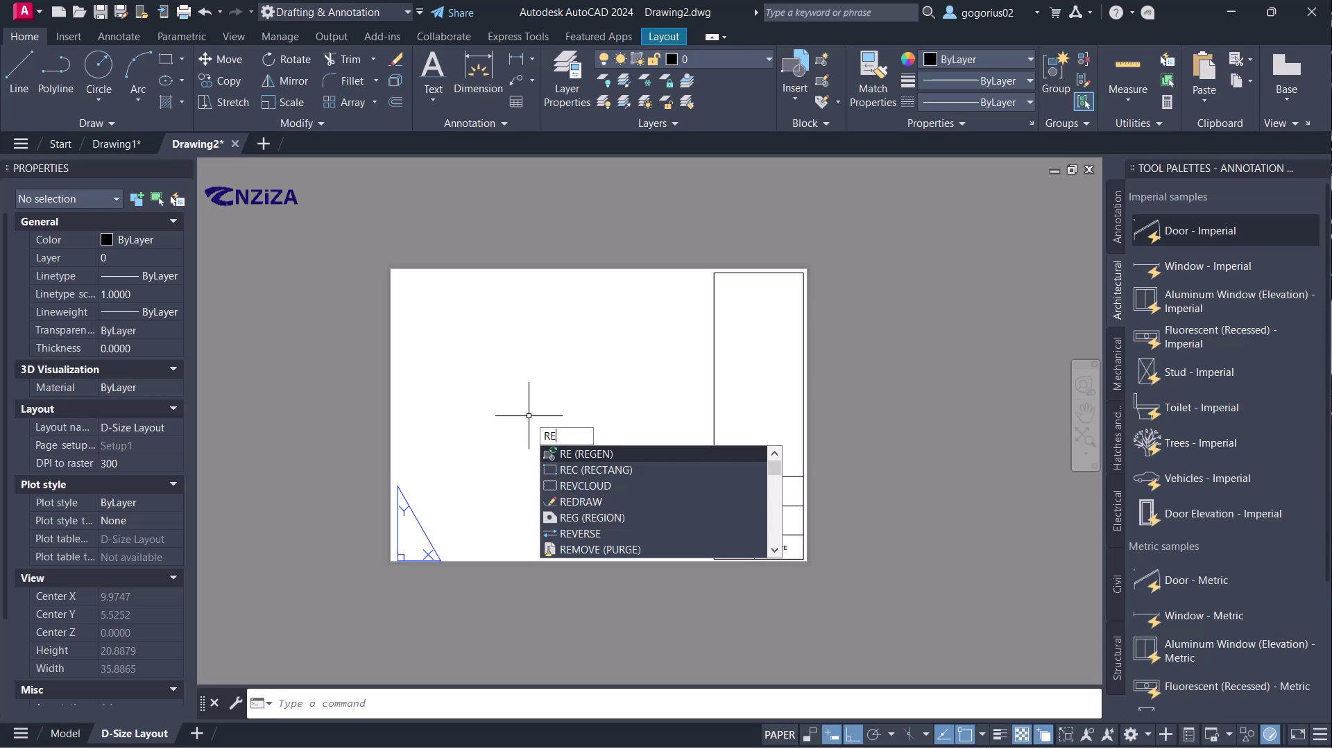
click(598, 473)
scroll(728, 600, up, 4)
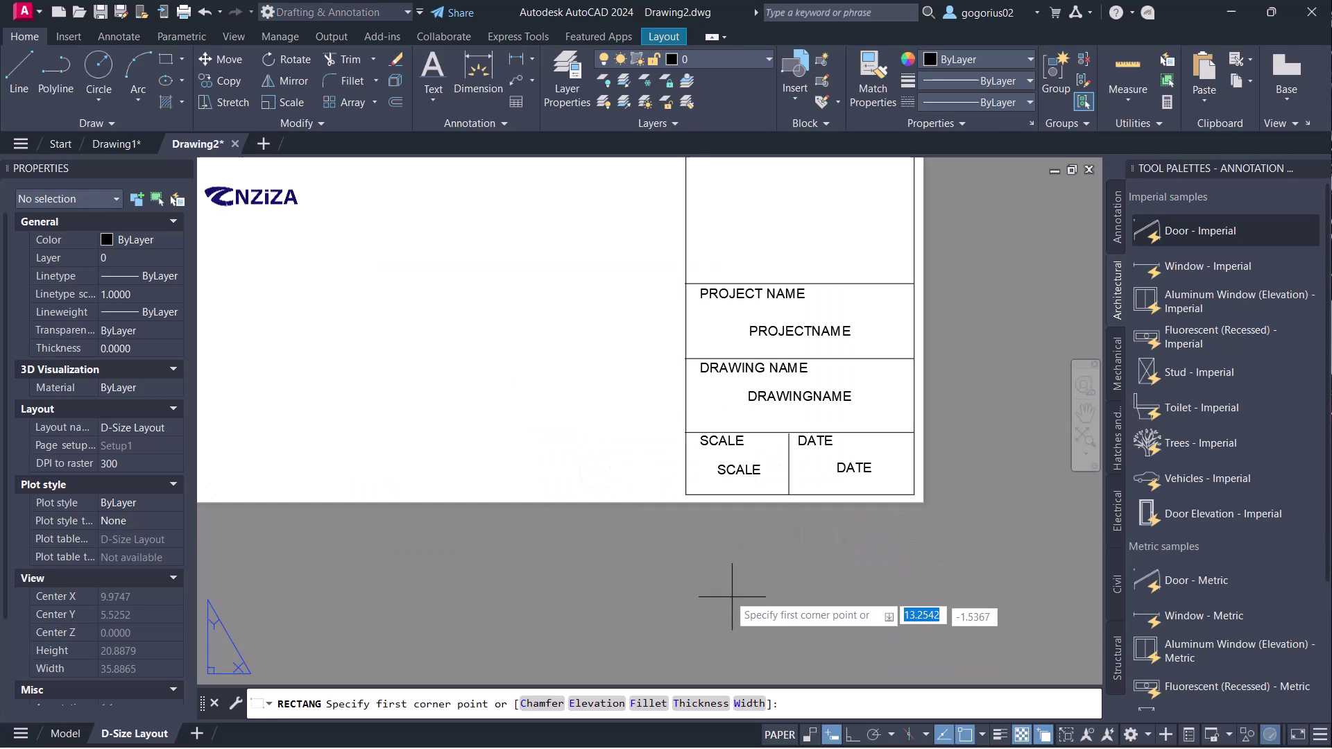
click(685, 493)
scroll(773, 524, down, 4)
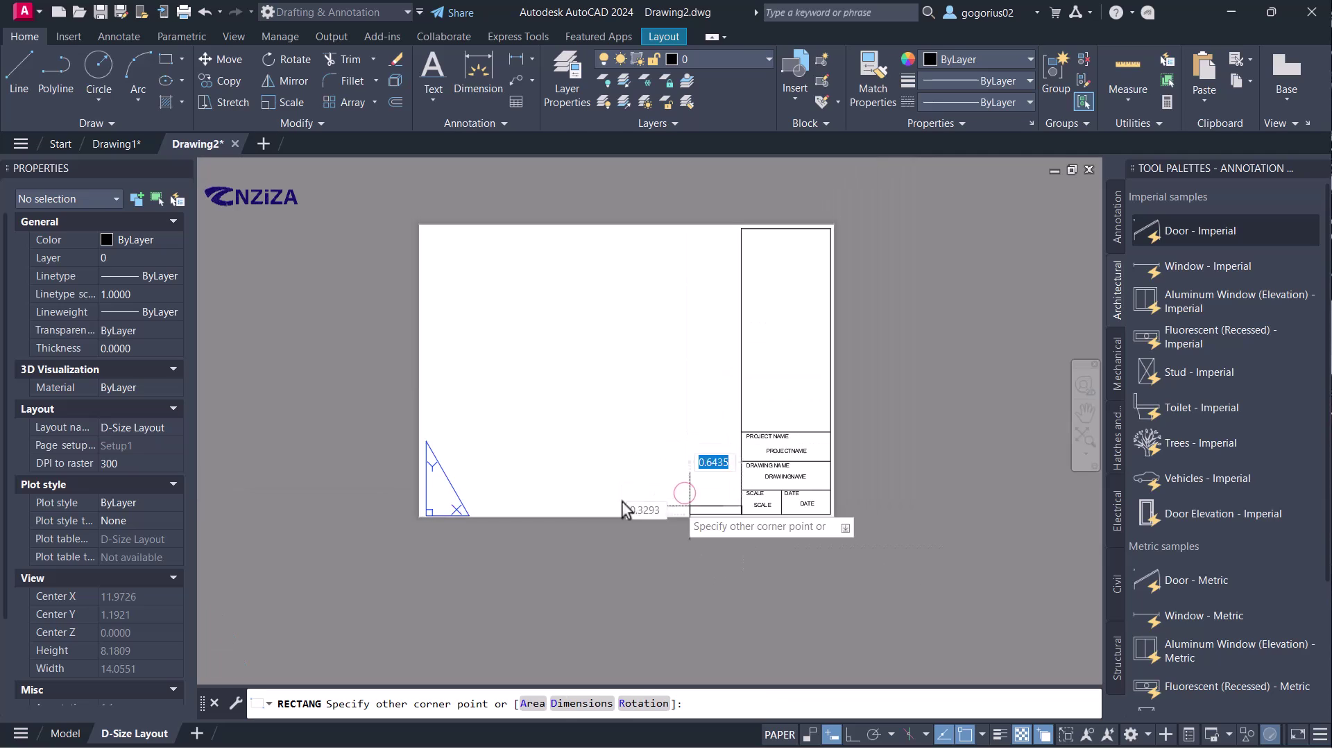
scroll(452, 201, up, 2)
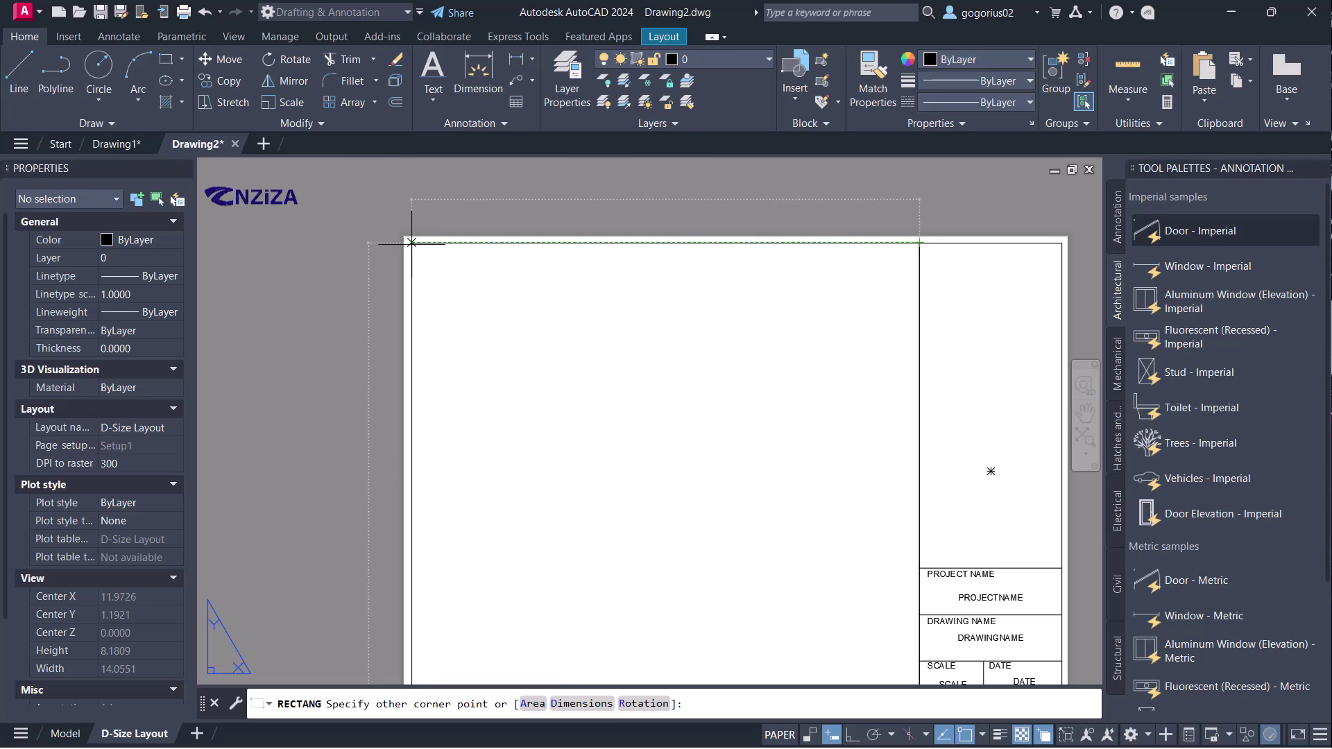
click(409, 241)
scroll(430, 239, down, 5)
scroll(474, 369, up, 1)
scroll(575, 450, down, 2)
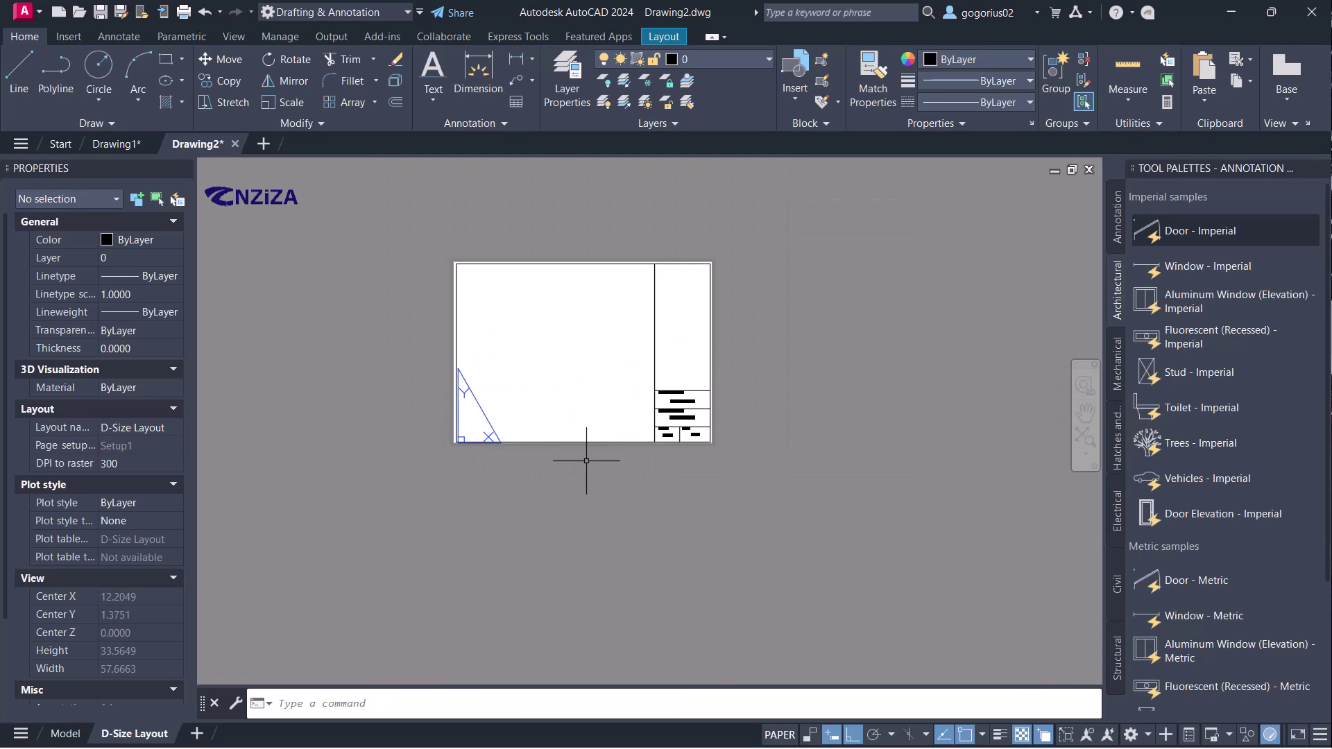
- Select the whole frame with its title column, labels and attributes, and start a block definition named "Title block"
scroll(548, 316, up, 2)
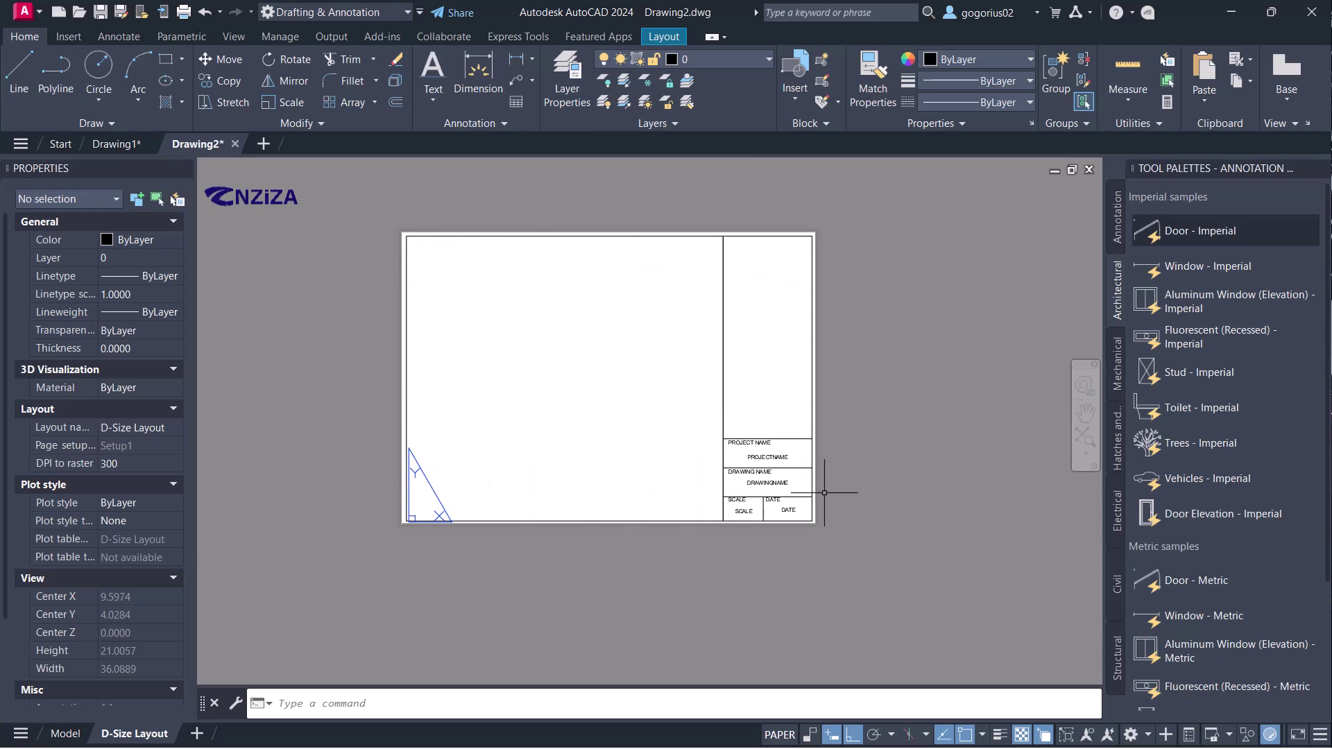
scroll(816, 490, up, 2)
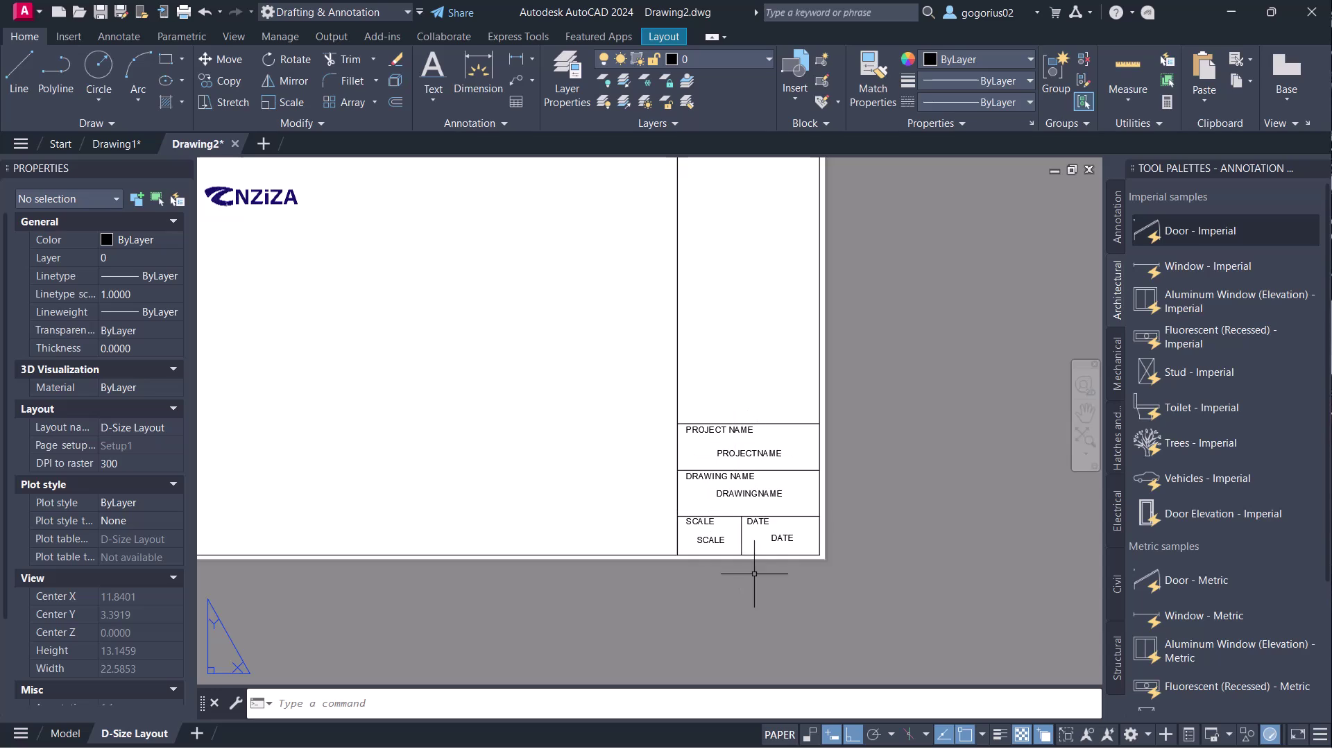
scroll(817, 601, down, 2)
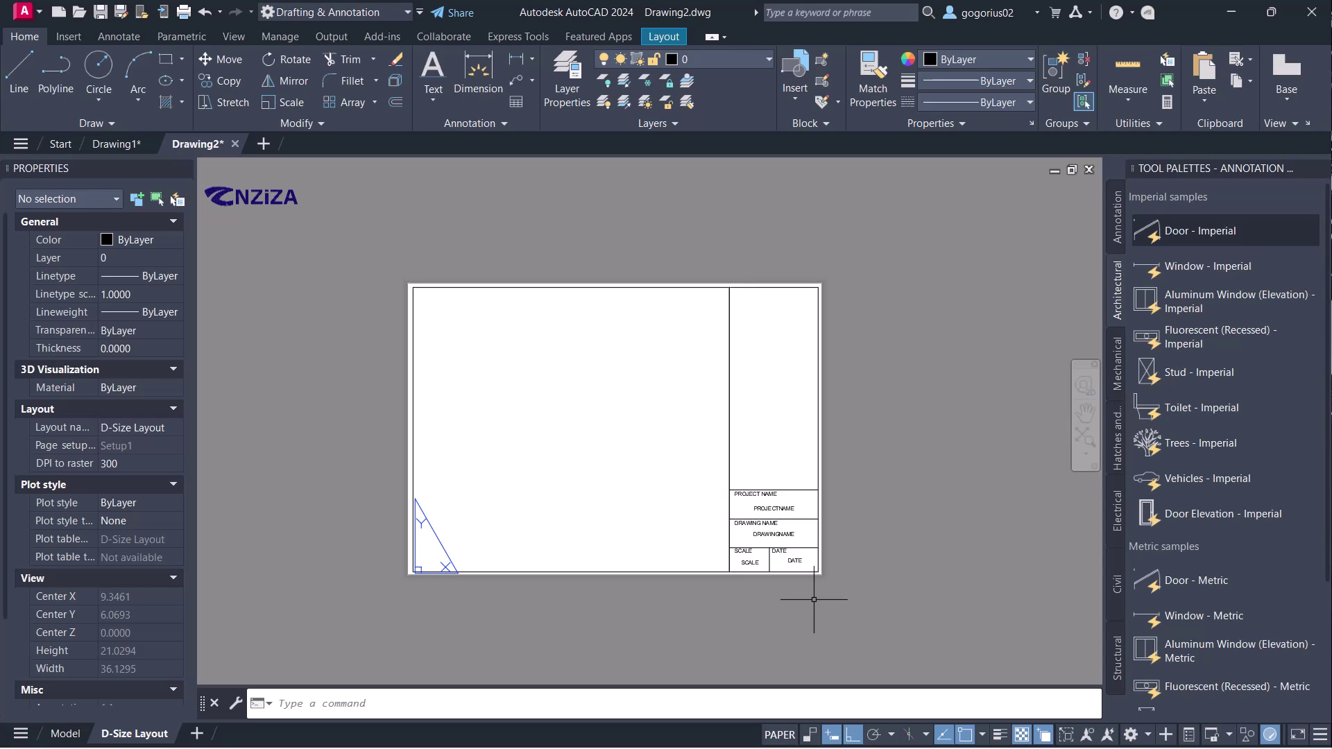
click(850, 588)
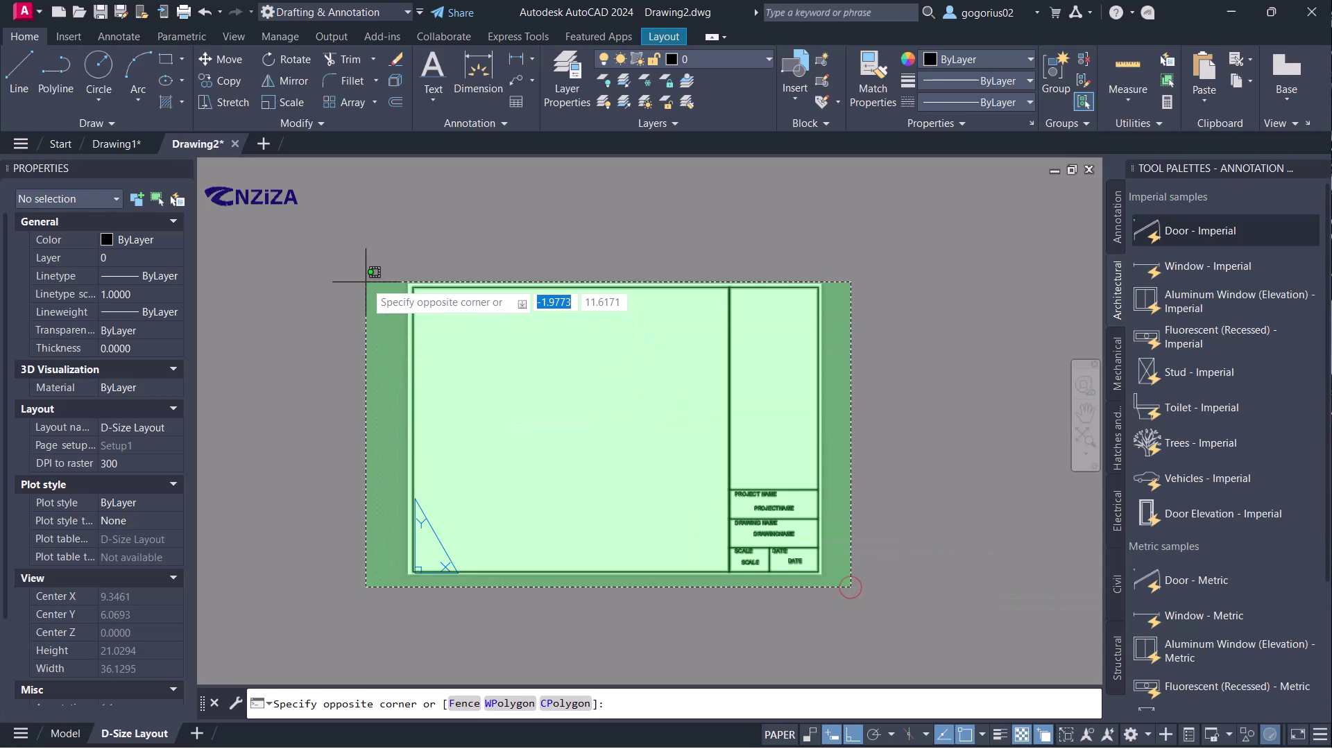
click(365, 261)
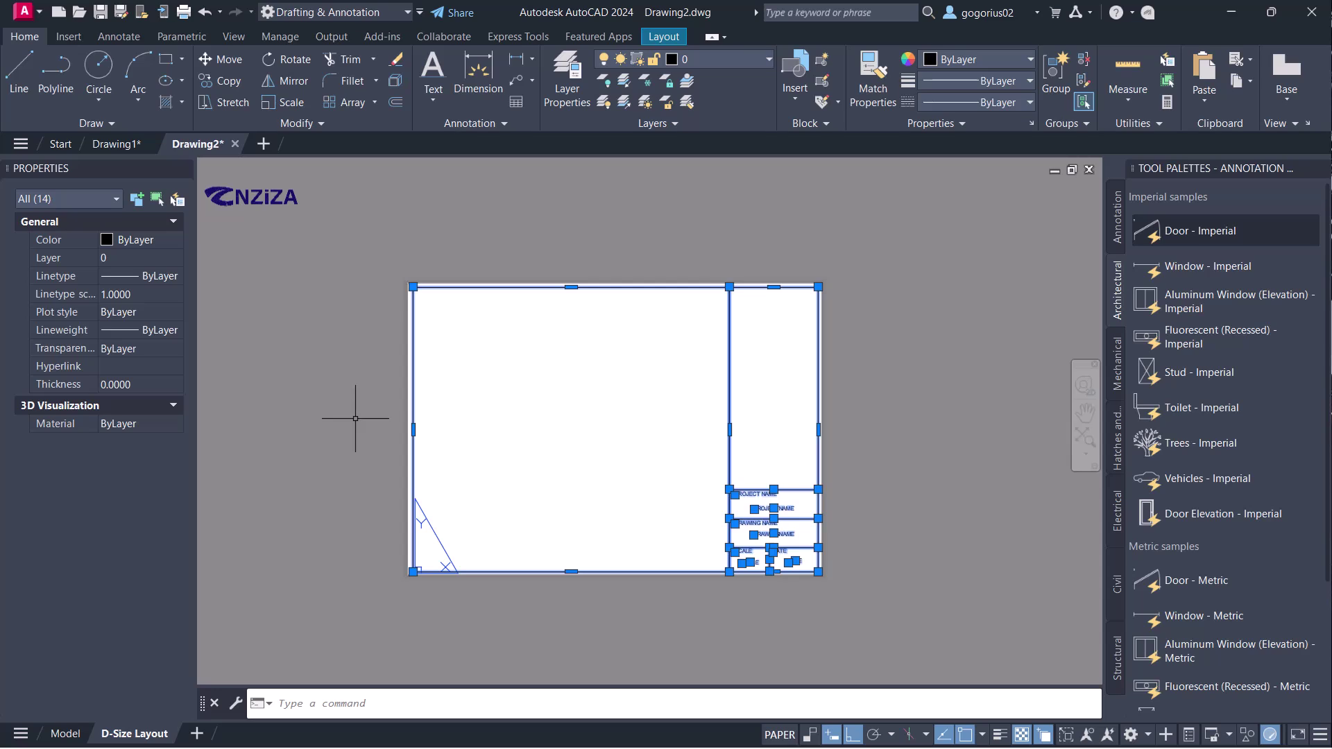
click(371, 709)
text(bl)
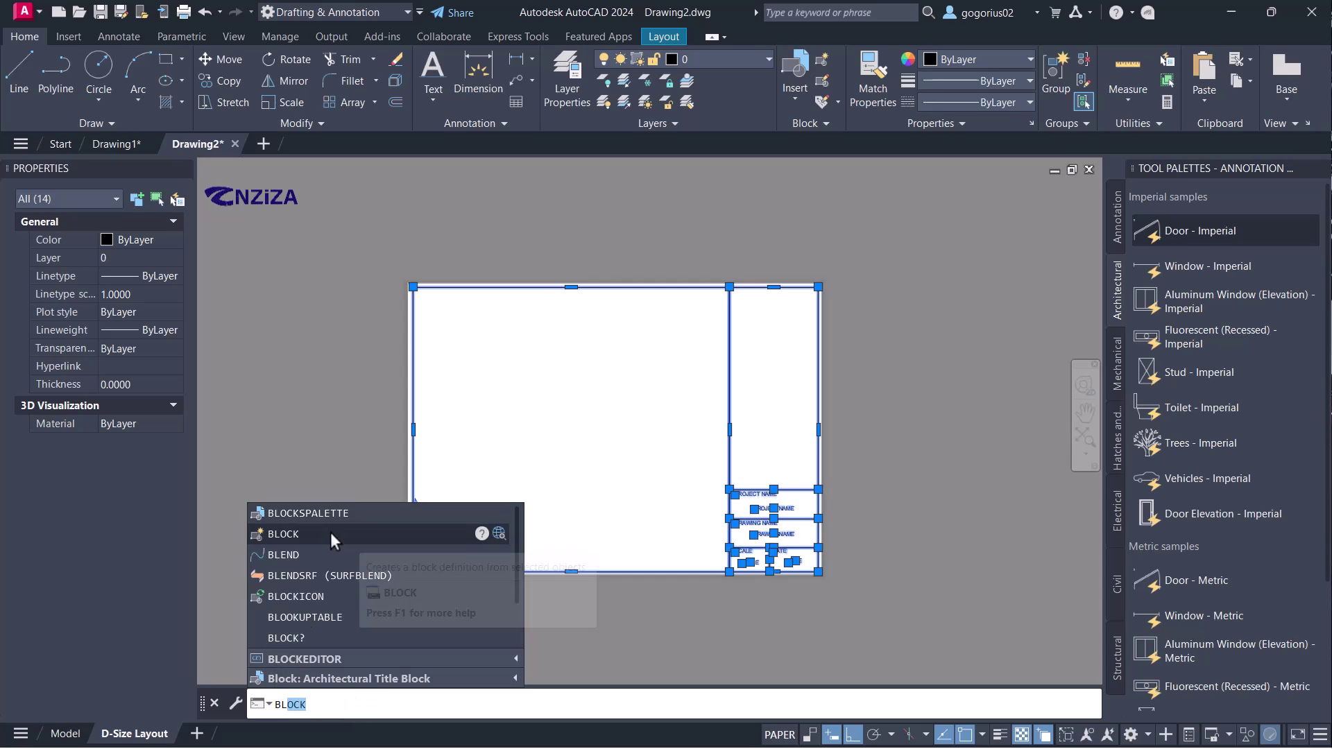
click(276, 540)
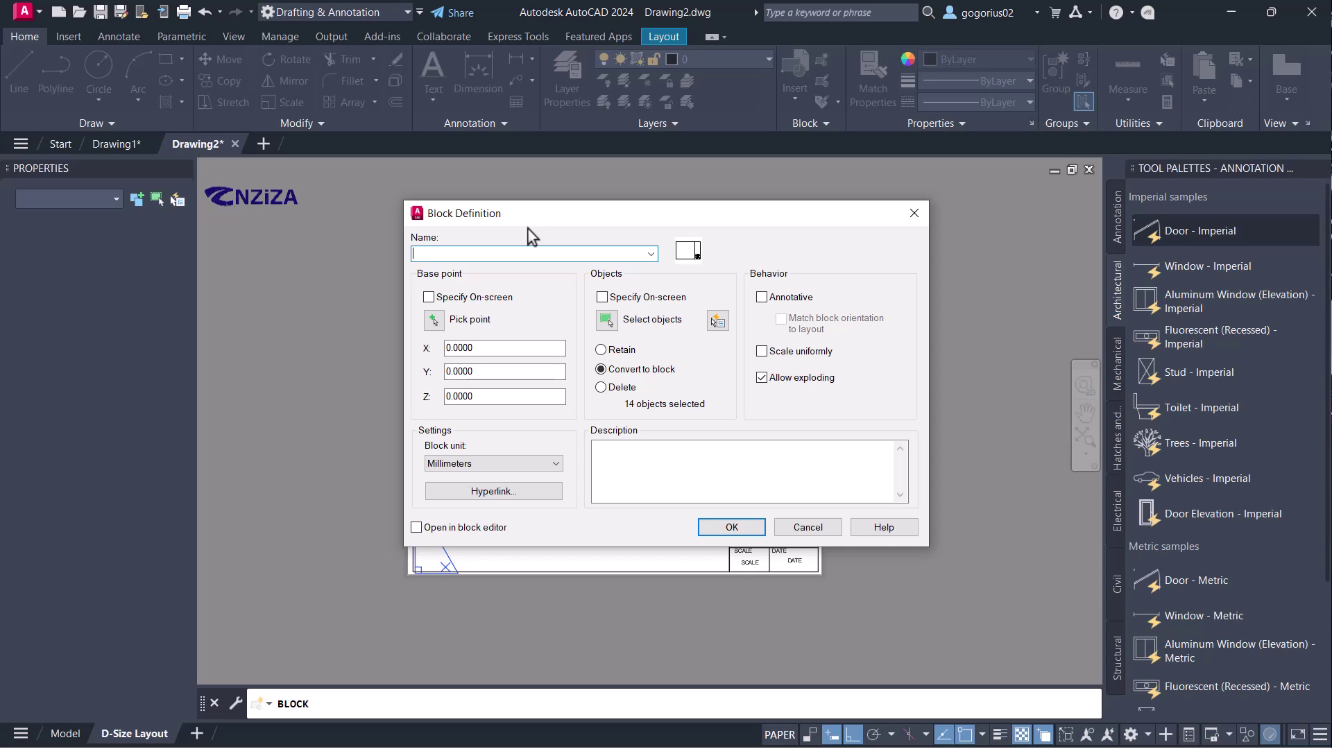
text(Title block)
- Pick the frame's lower-left corner as the block's base point and create the block
click(429, 297)
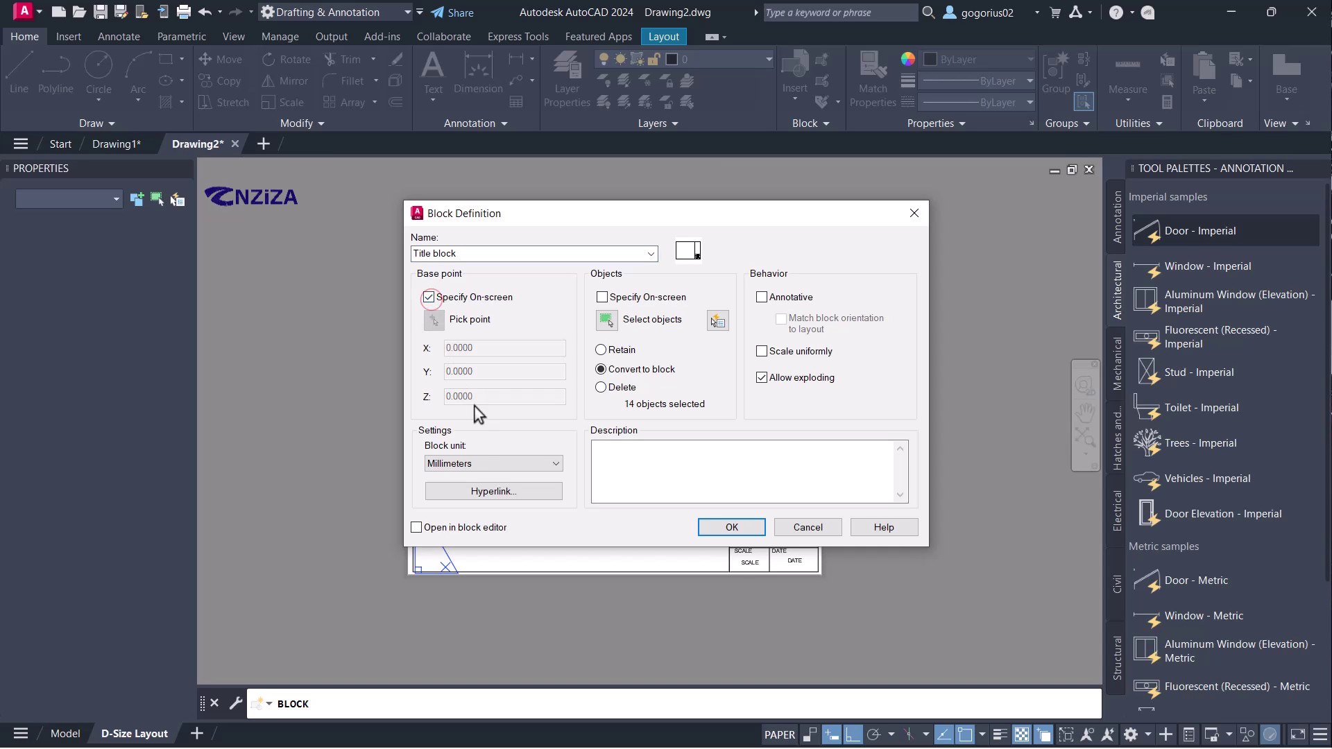
click(428, 297)
click(435, 320)
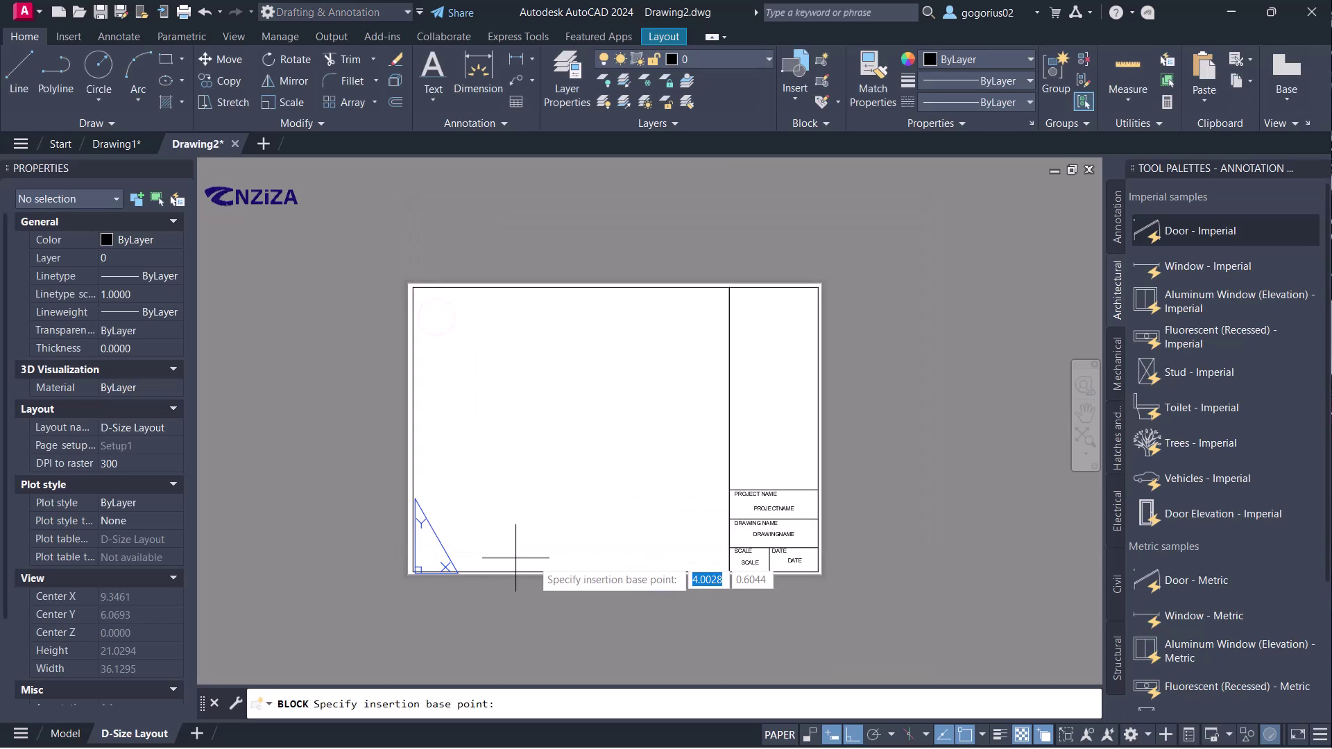
scroll(451, 586, up, 5)
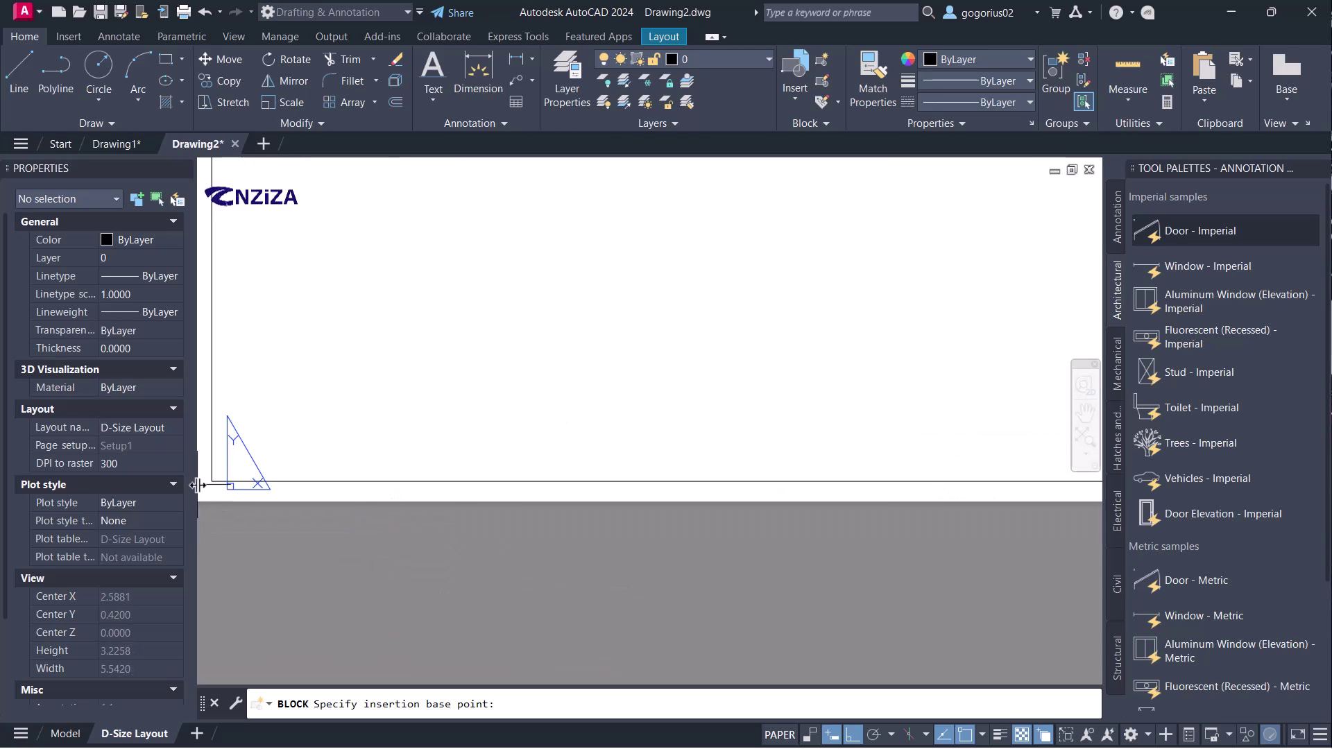
click(211, 481)
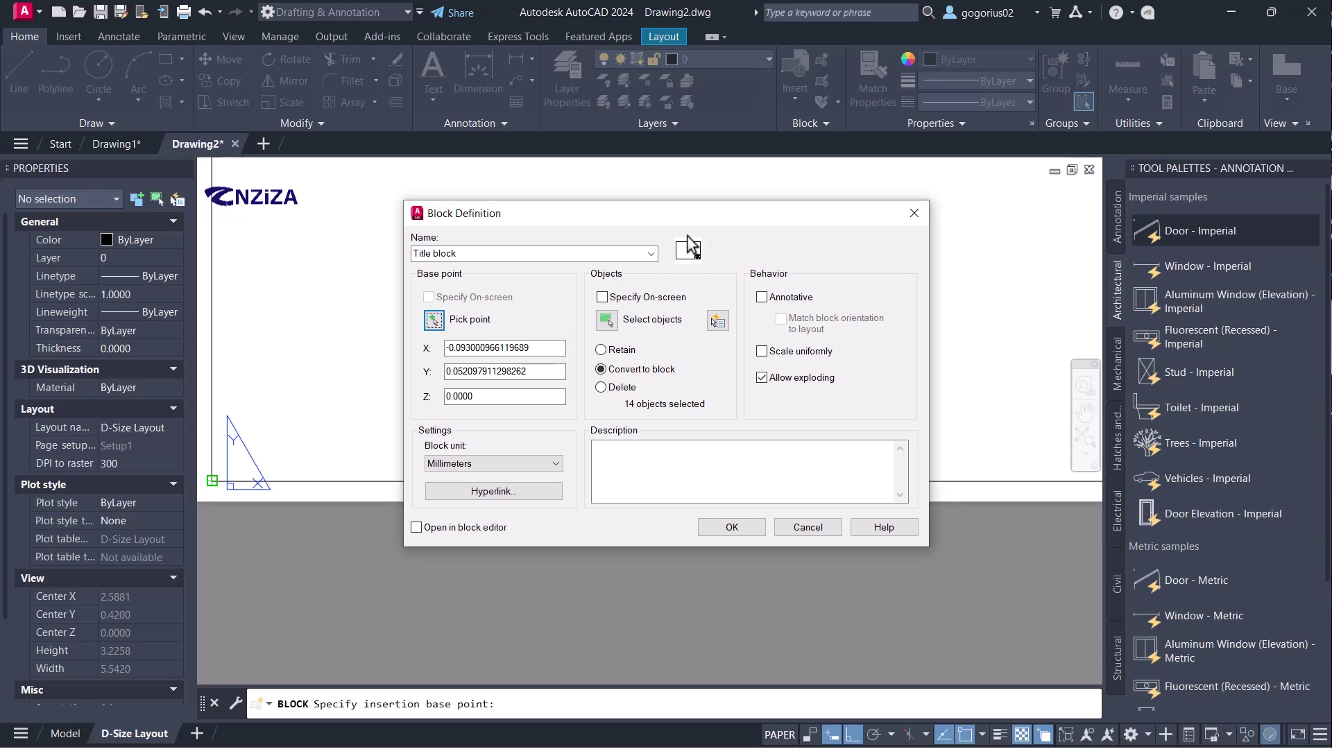
click(731, 527)
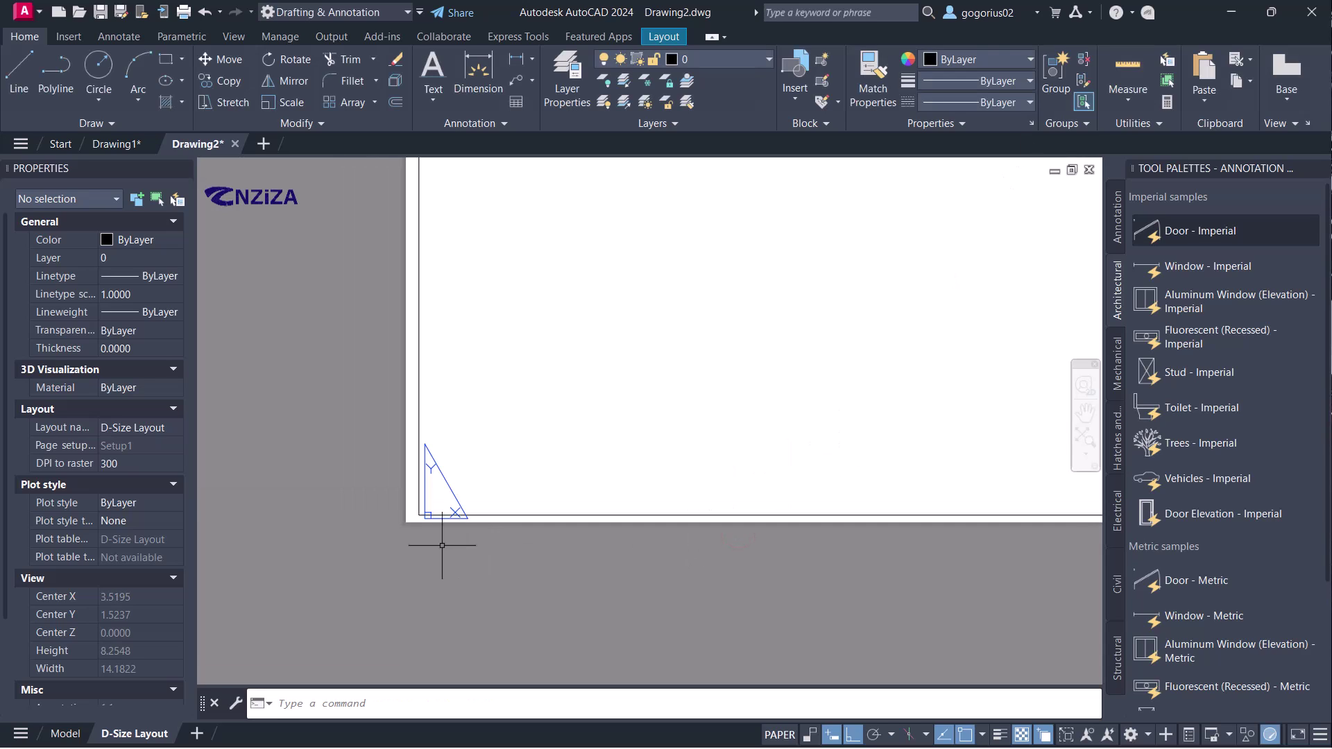
- Delete the converted title block from the sheet, leaving the layout page empty
scroll(441, 545, down, 4)
scroll(728, 473, up, 2)
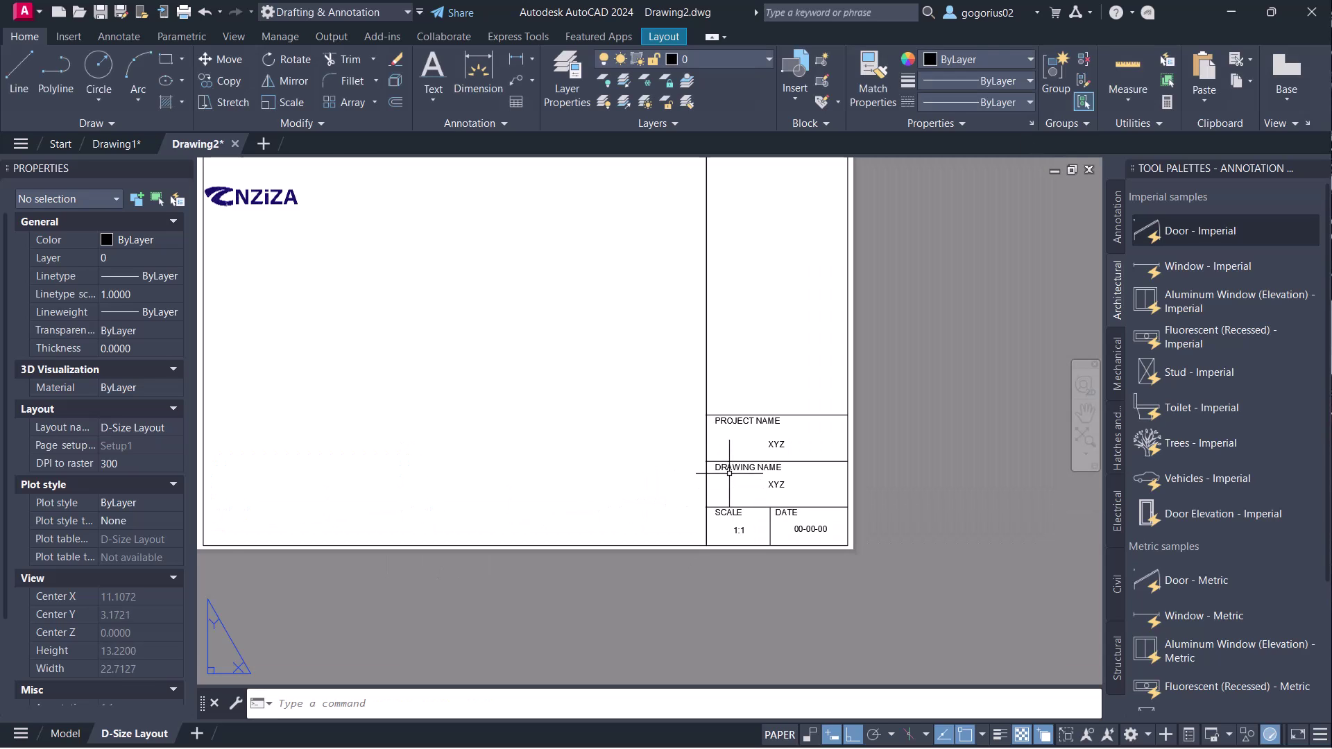
scroll(728, 473, down, 4)
scroll(694, 451, up, 3)
scroll(498, 448, down, 2)
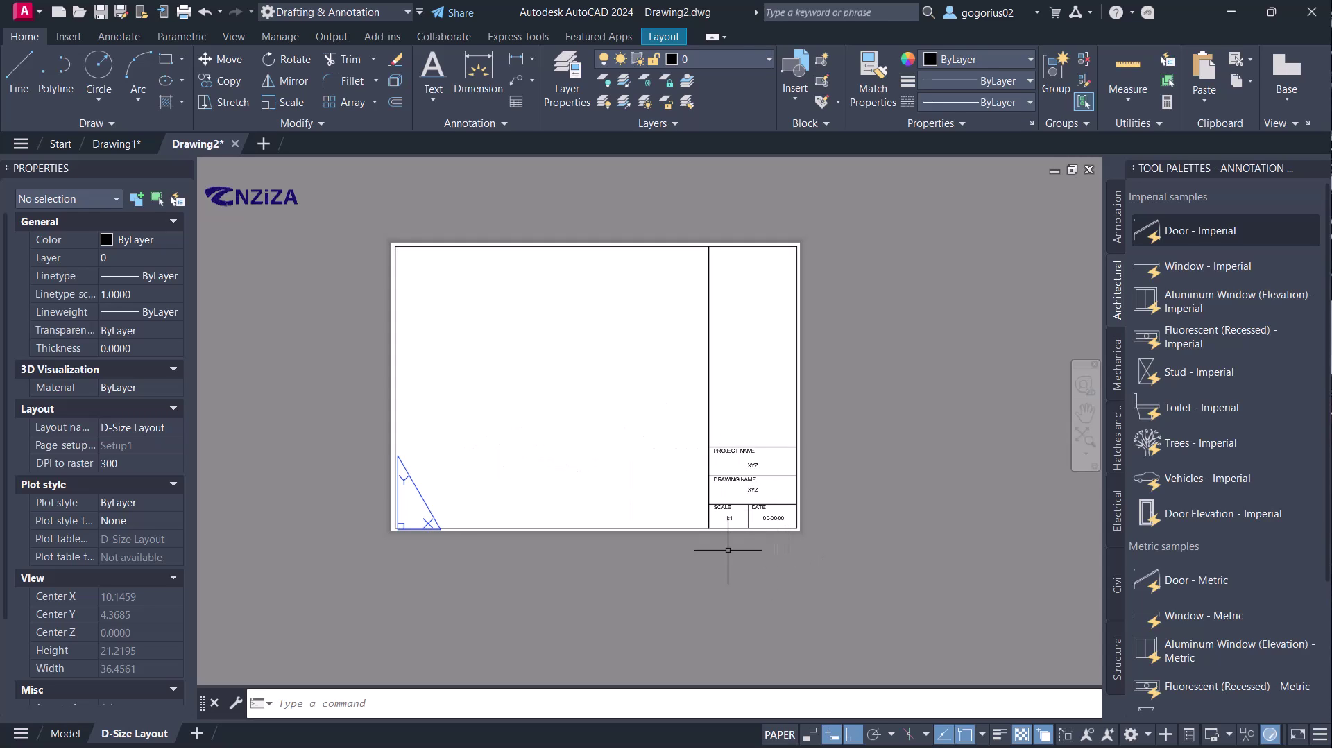
scroll(721, 534, up, 4)
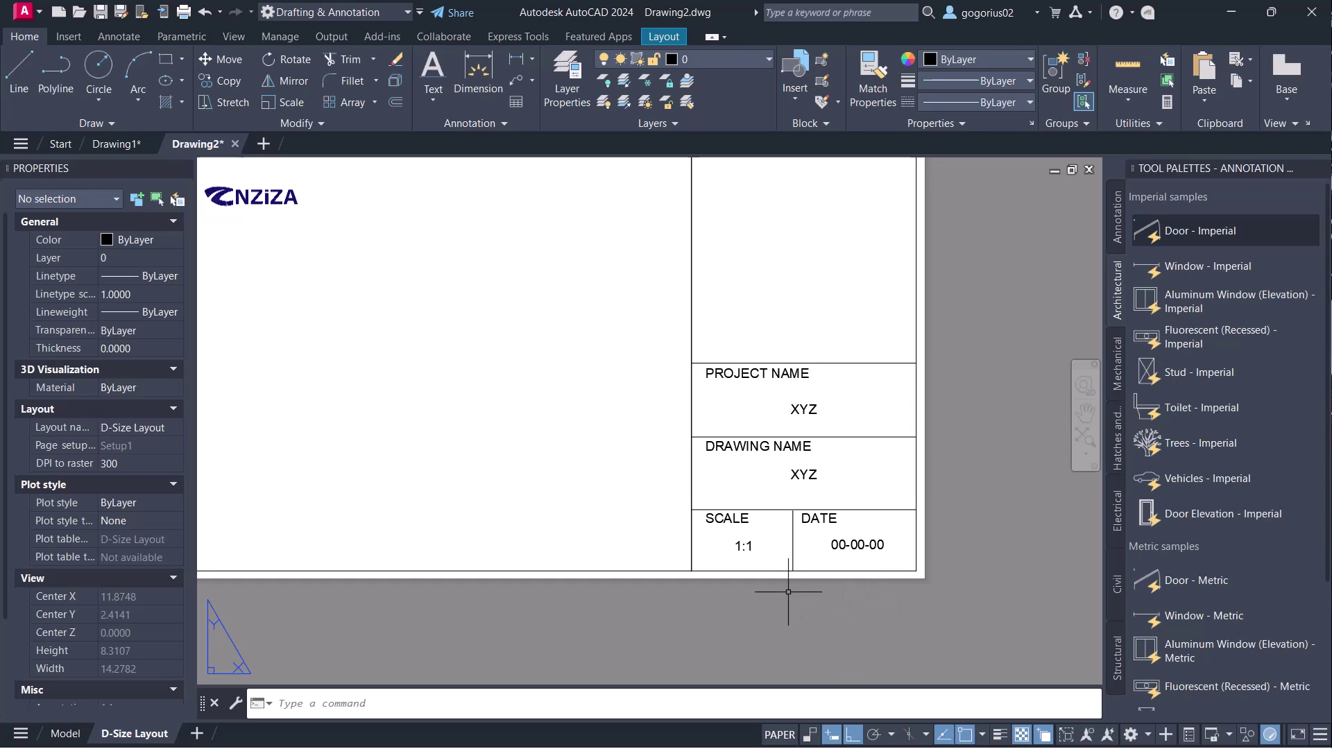
scroll(794, 595, down, 4)
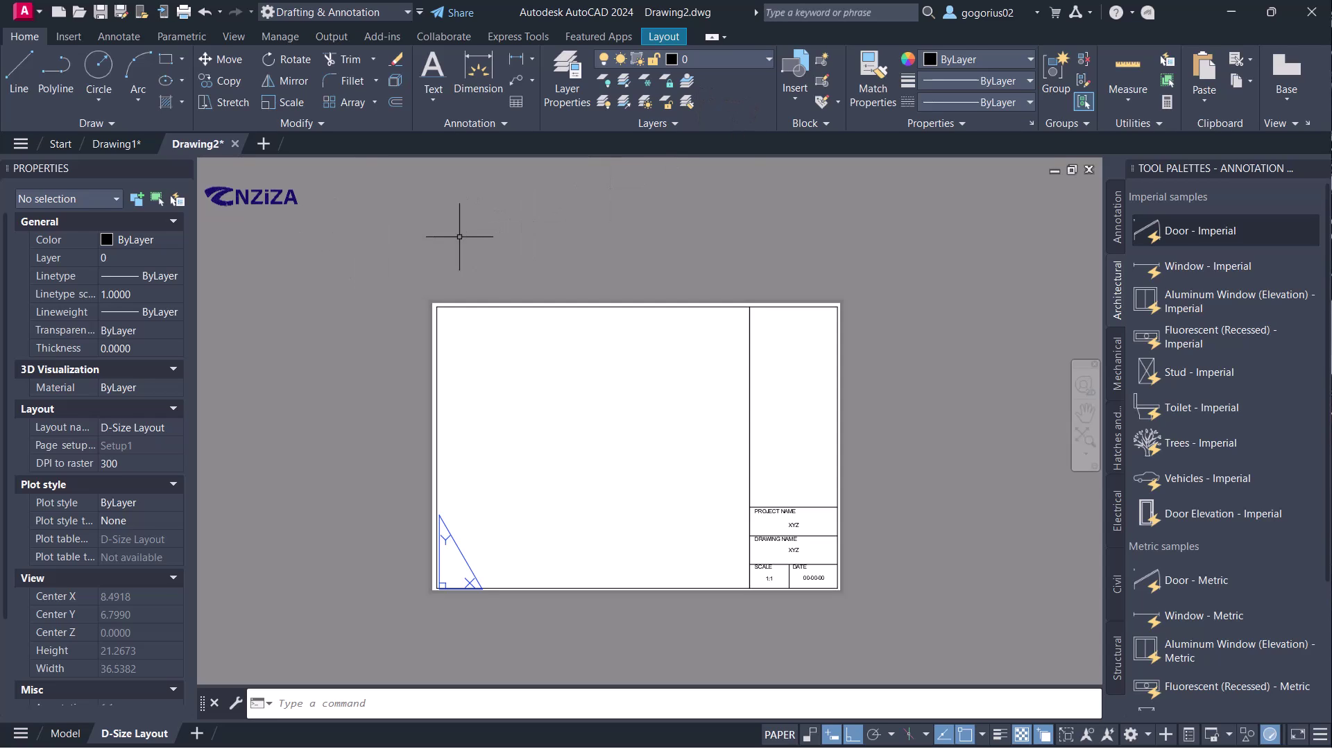
click(389, 260)
click(868, 611)
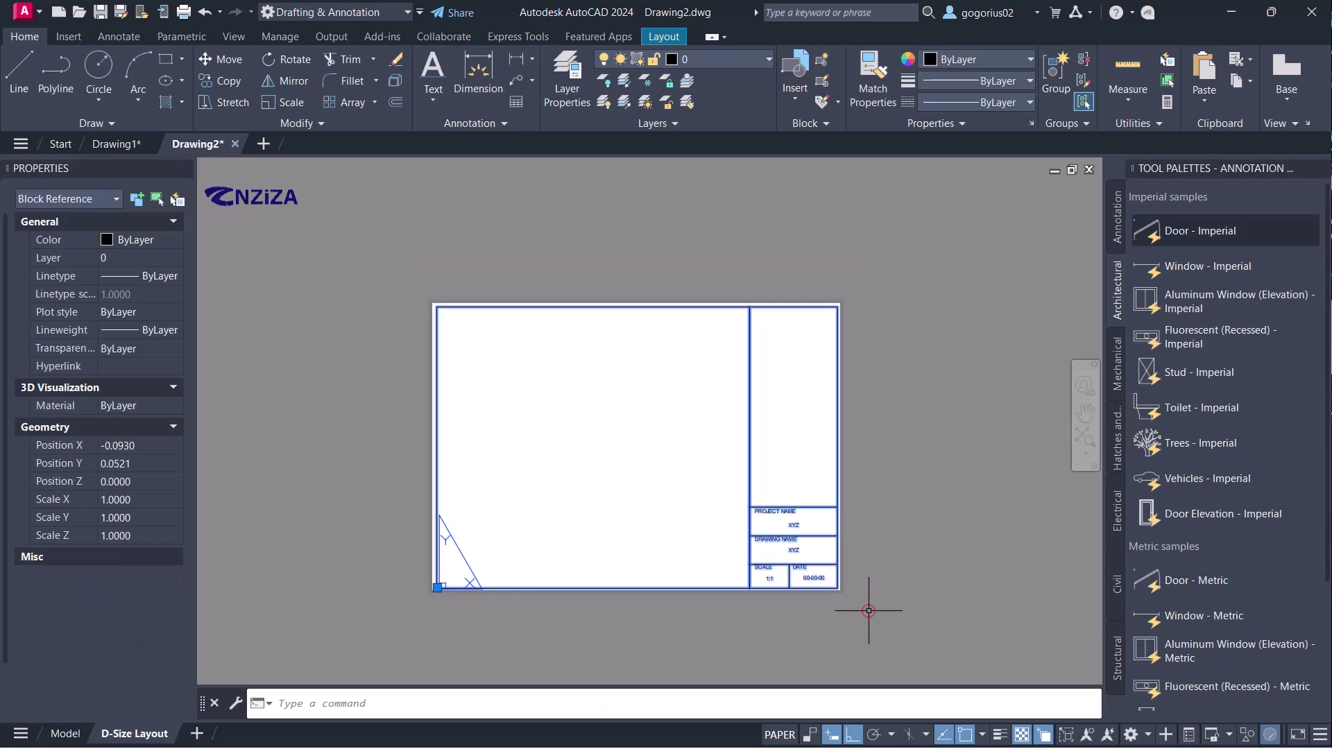
key(Delete)
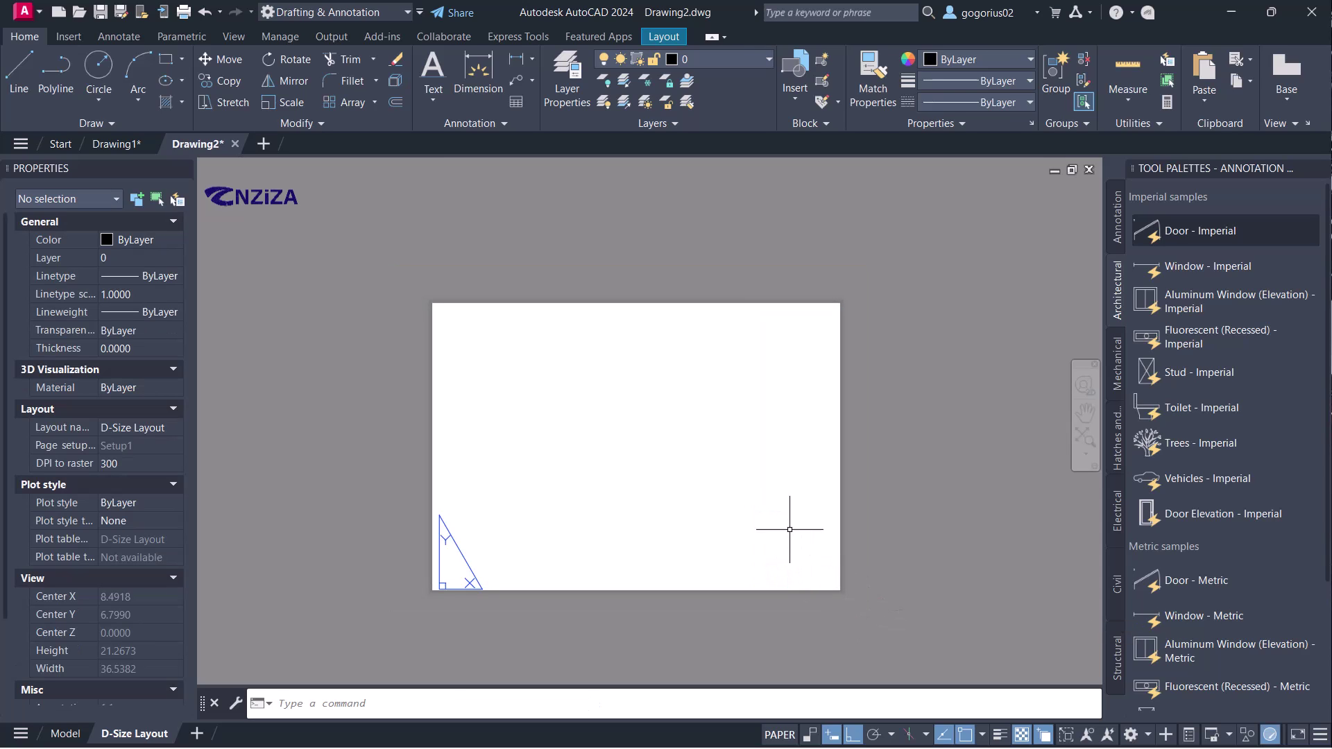
- Insert the "Title block" block with its base point just inside the sheet's lower-left corner
scroll(651, 439, down, 2)
scroll(680, 349, up, 2)
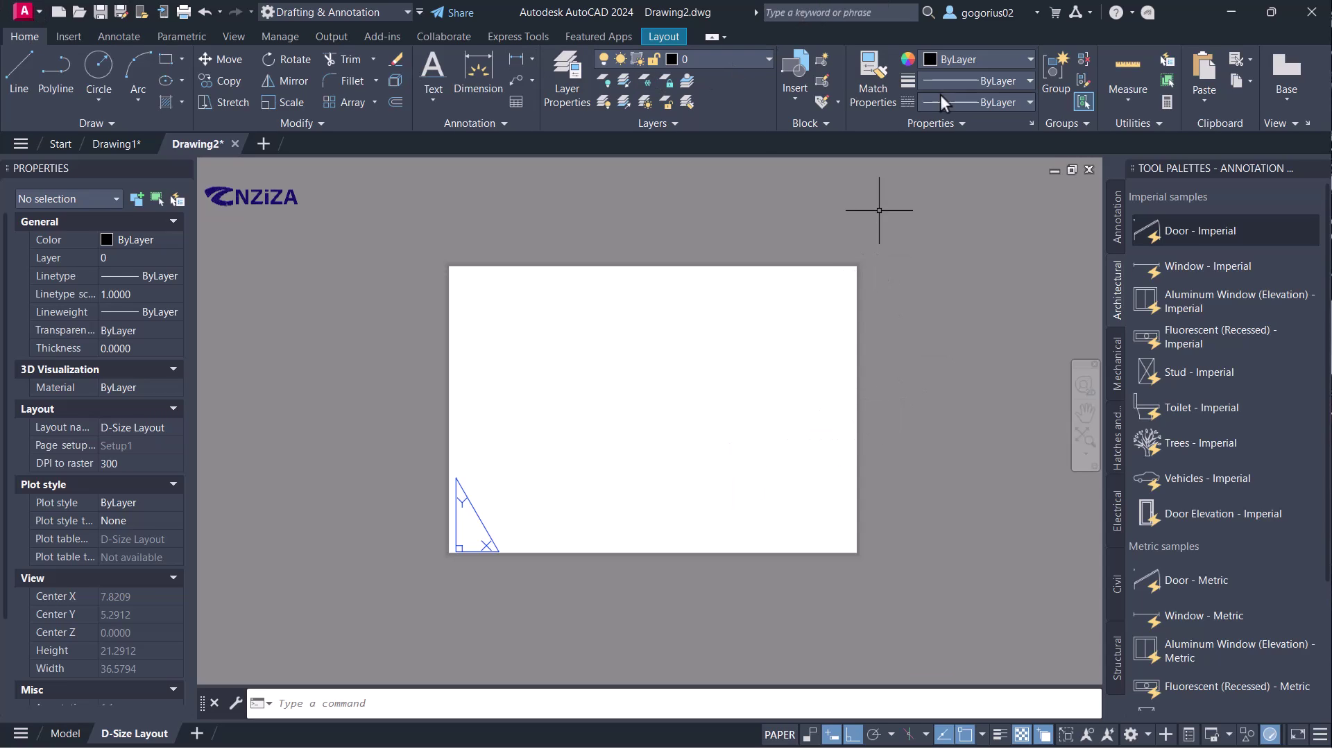
click(795, 102)
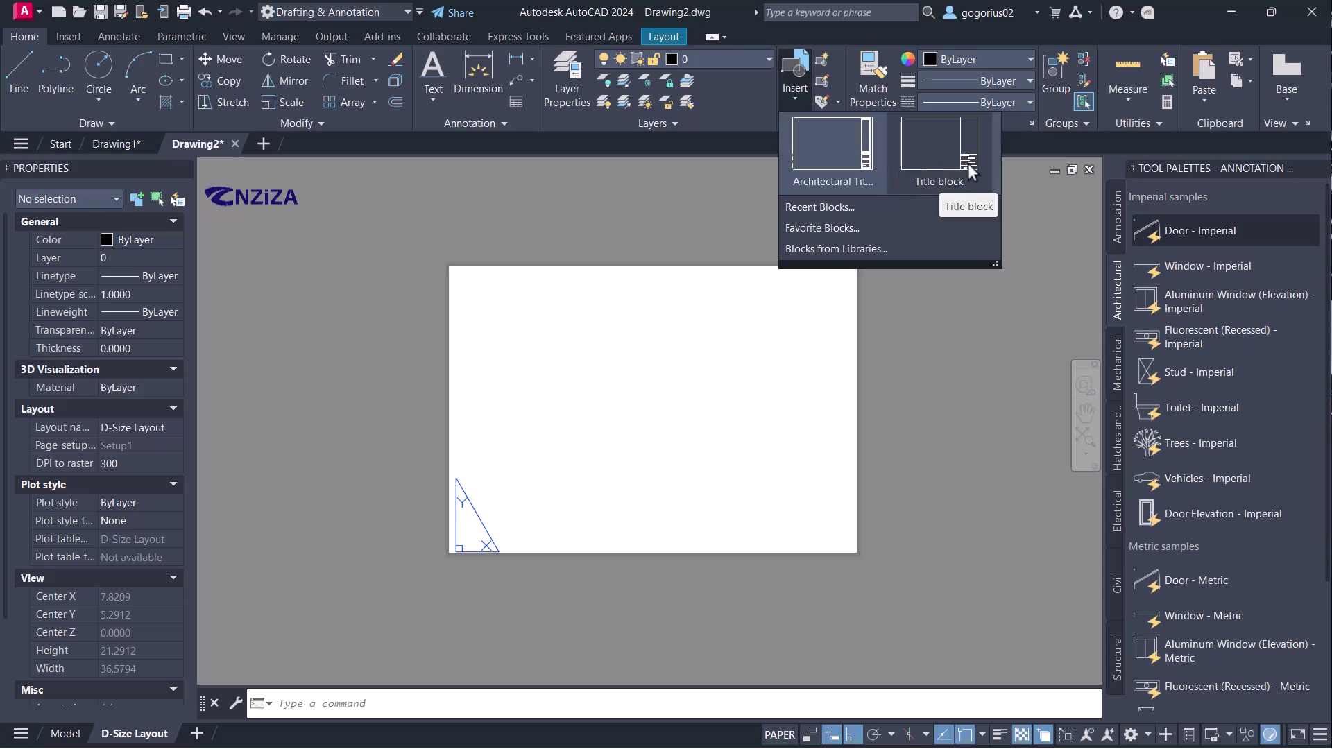
click(922, 162)
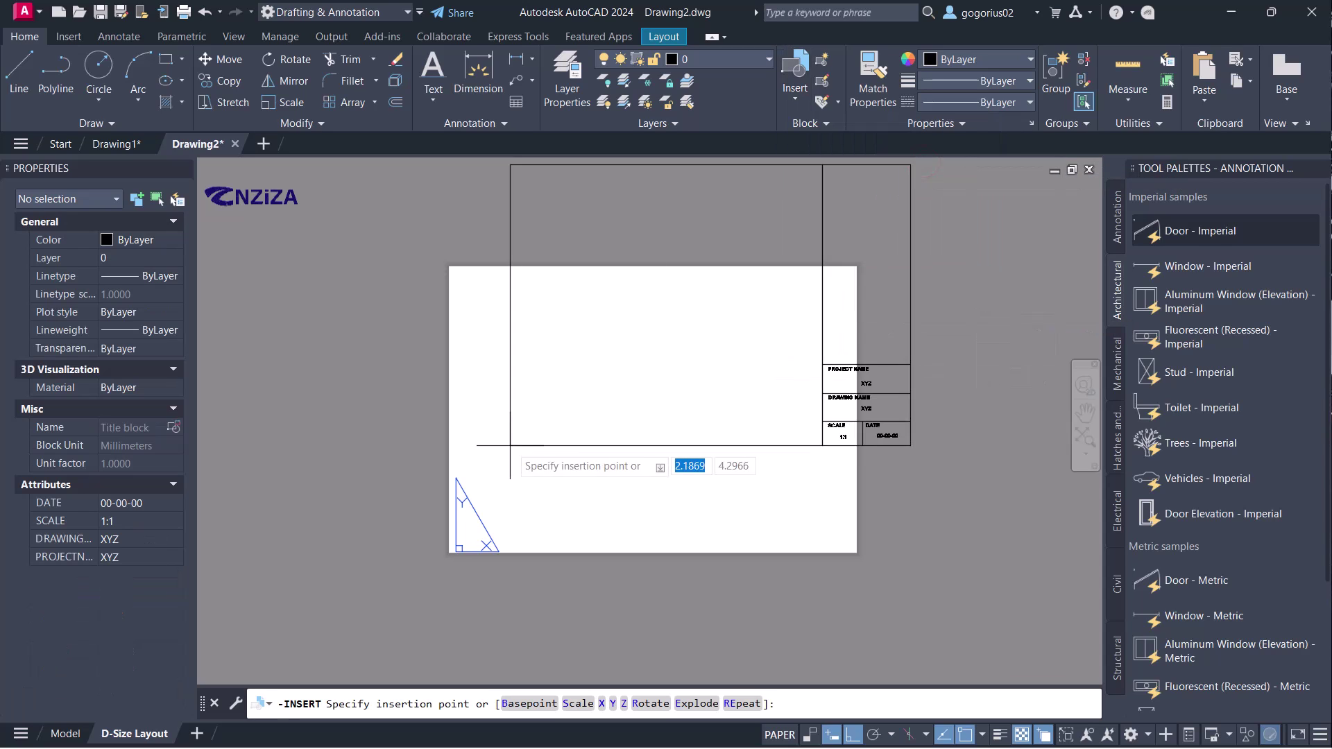
click(451, 550)
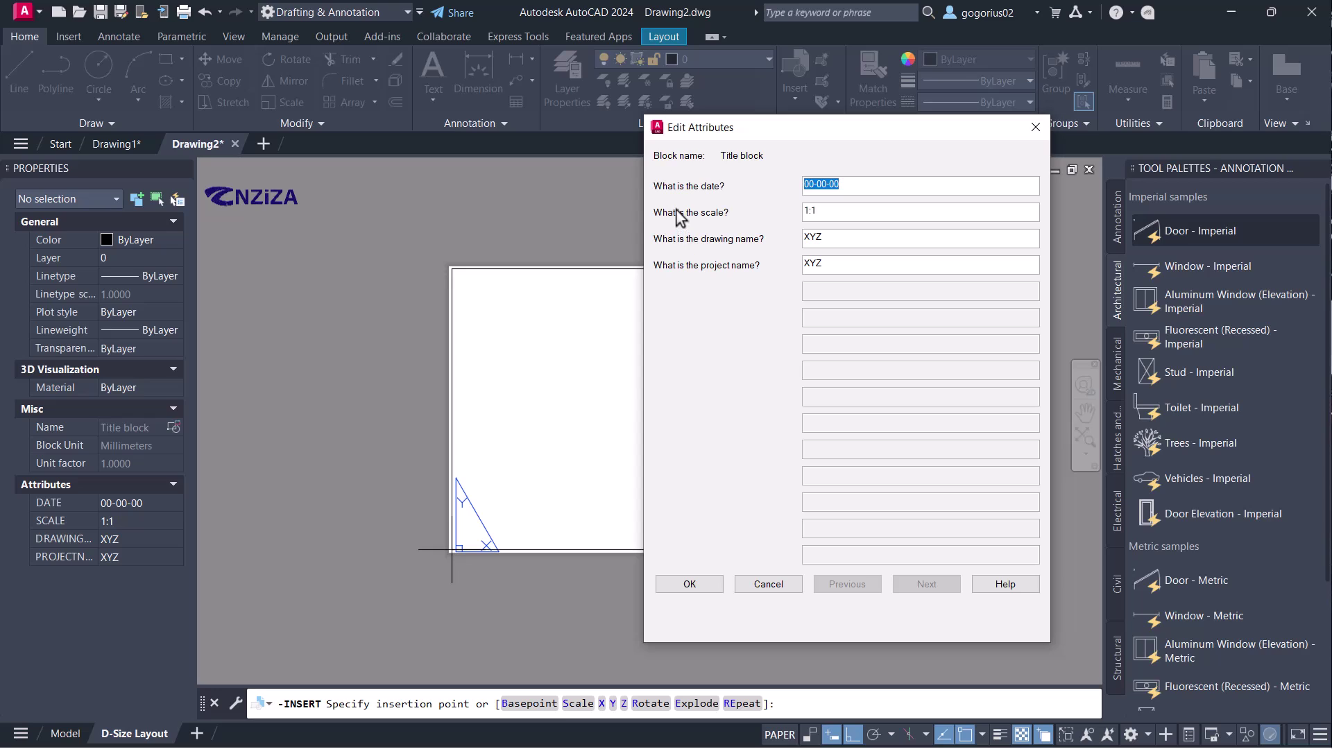
- Set the inserted block's date attribute to 03-08-2023 and its scale to 1:100
click(814, 184)
key(BackSpace)
key(Delete)
text(8-2023)
- Set the drawing name to "view plan" and the project name to "Residential Building", and accept the attribute values
double_click(837, 238)
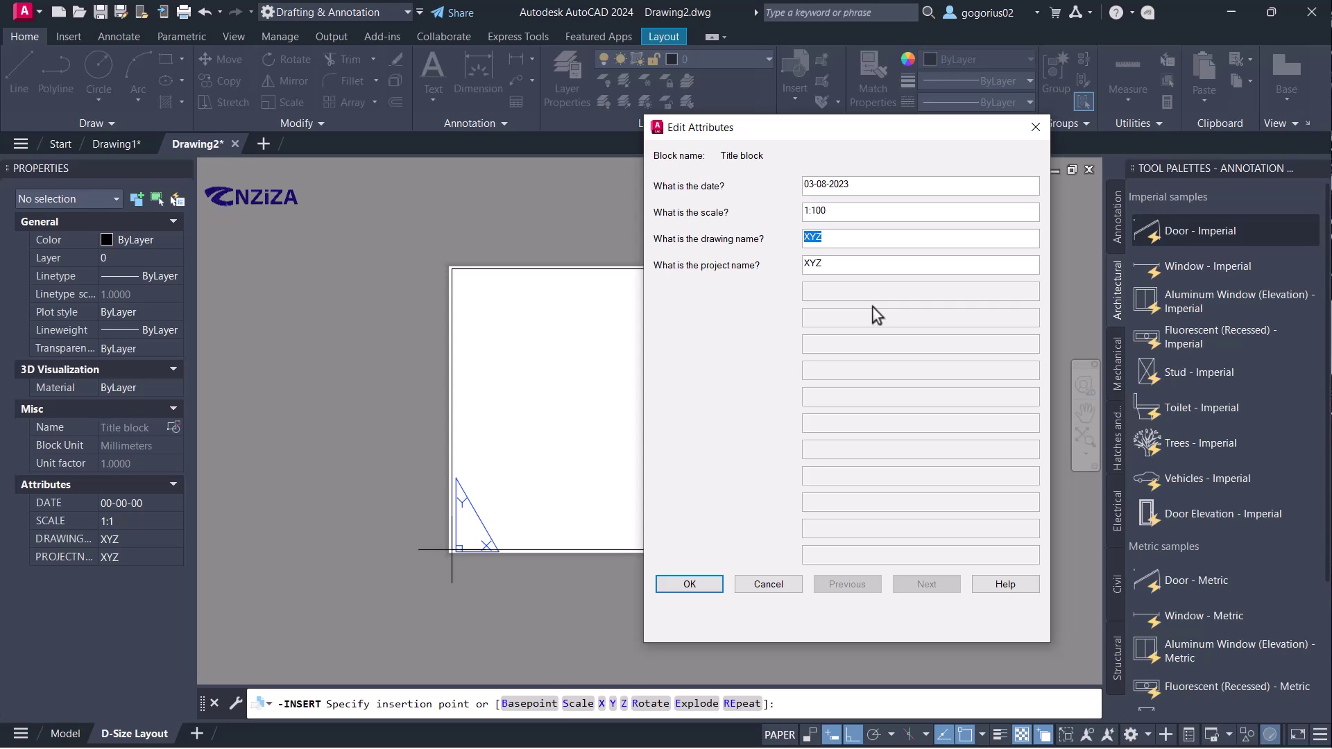
text(view plan)
drag(826, 268, 790, 269)
text(residential Building)
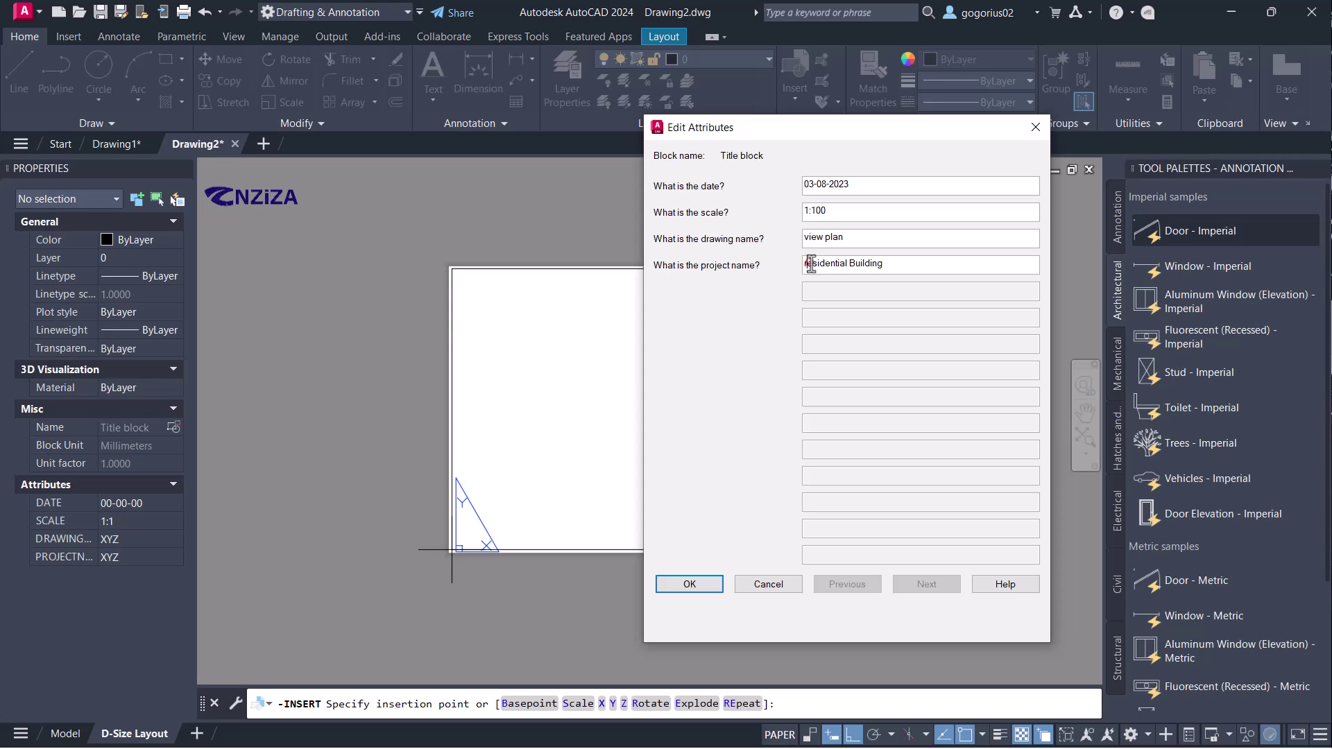
key(BackSpace)
text(R)
click(690, 584)
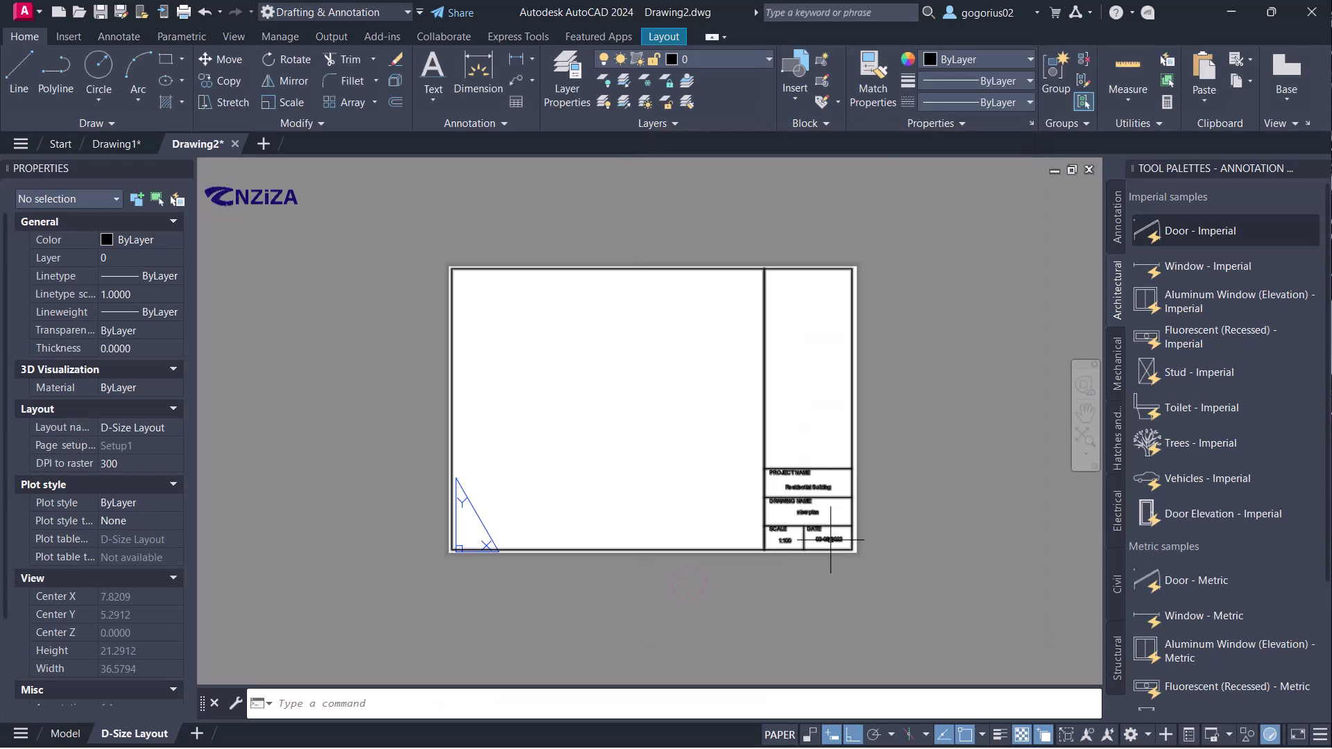
scroll(838, 566, up, 4)
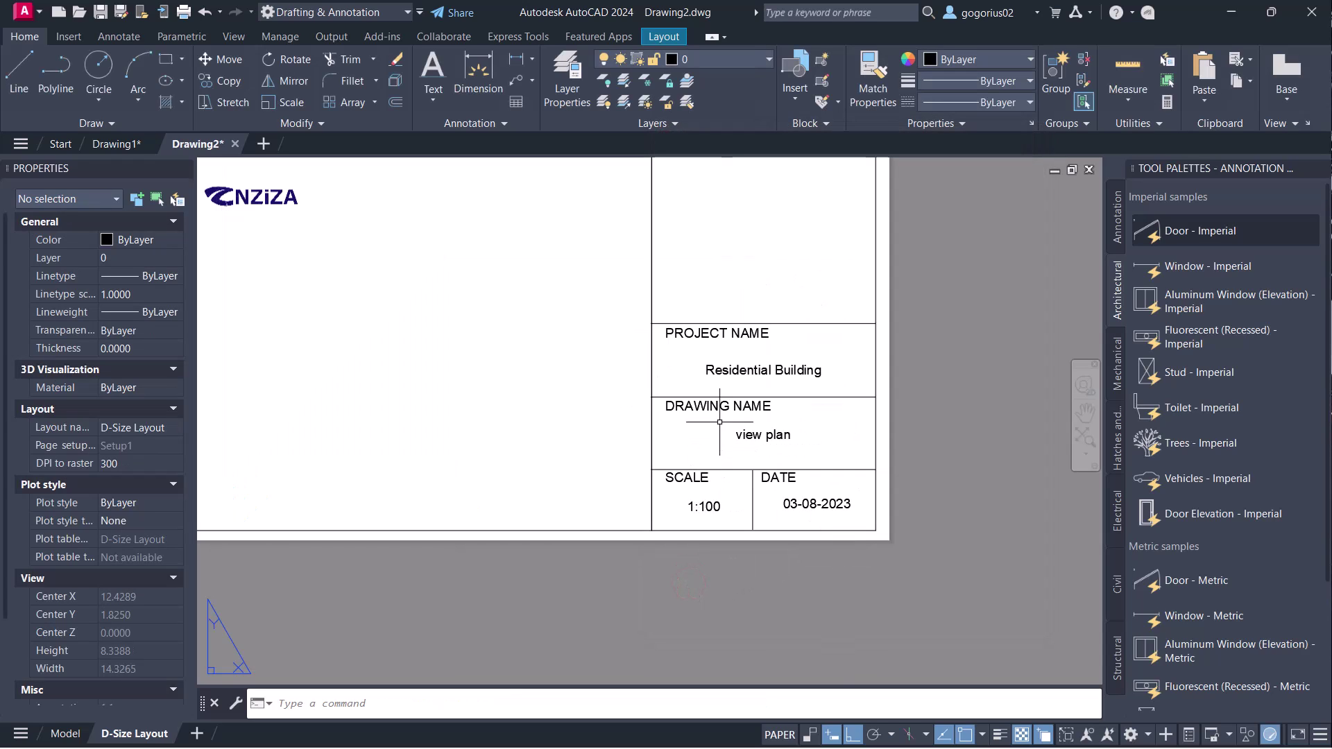
scroll(719, 422, up, 3)
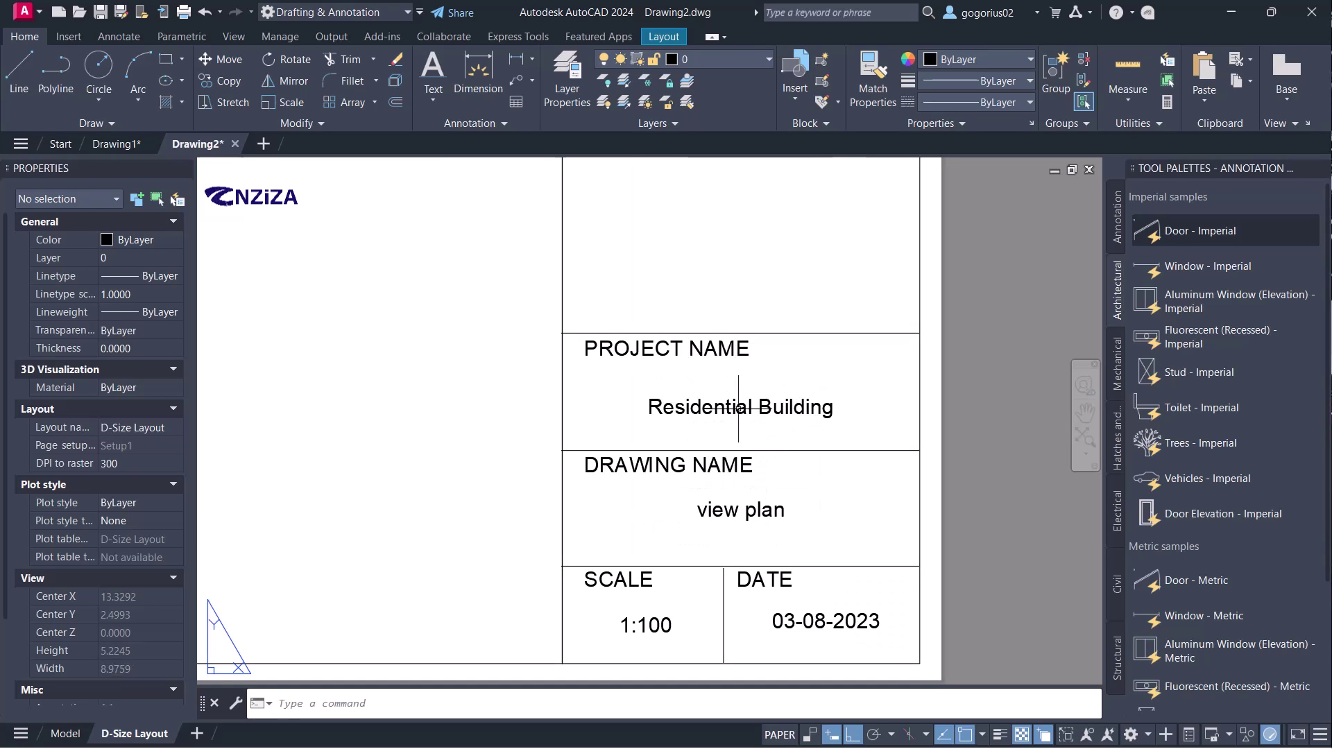
- Examine the inserted title block's texts on the sheet and its attribute values in the Enhanced Attribute Editor
scroll(822, 638, down, 3)
scroll(748, 508, up, 3)
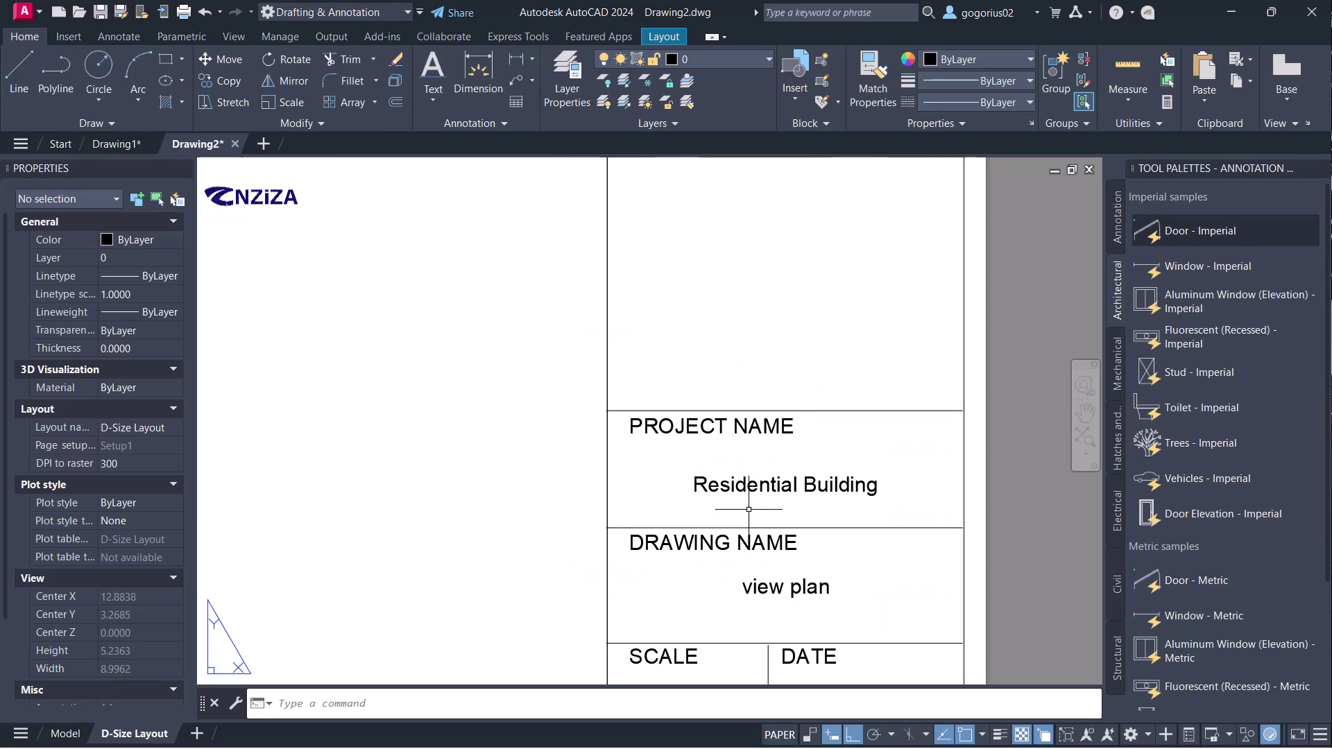
scroll(773, 438, down, 3)
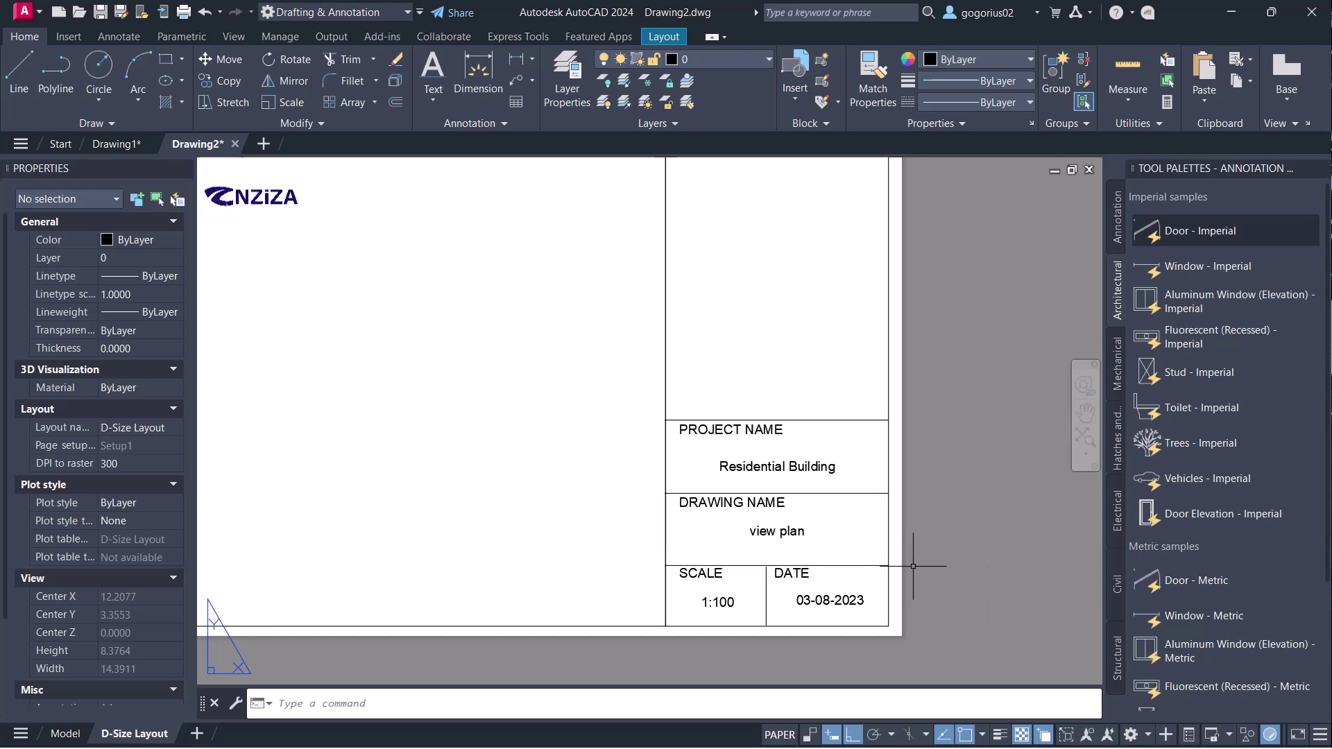
scroll(724, 535, down, 6)
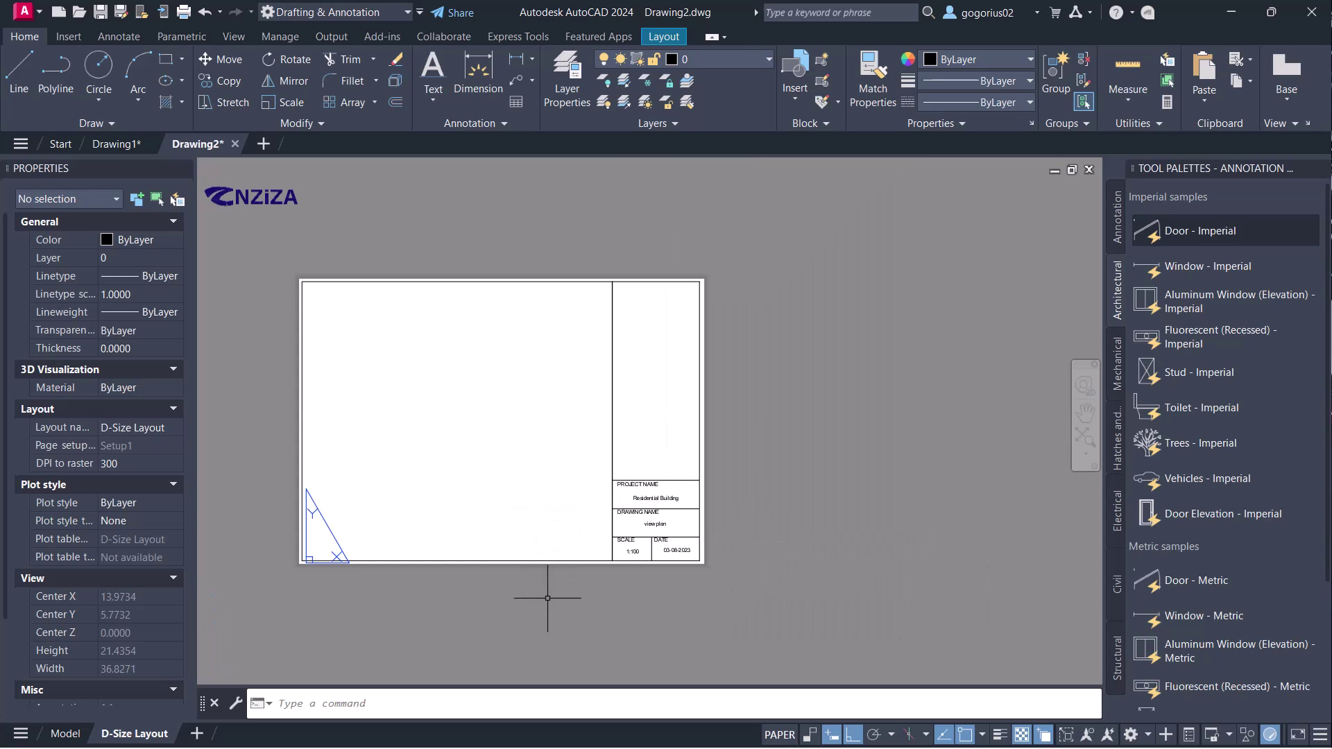
scroll(547, 597, up, 6)
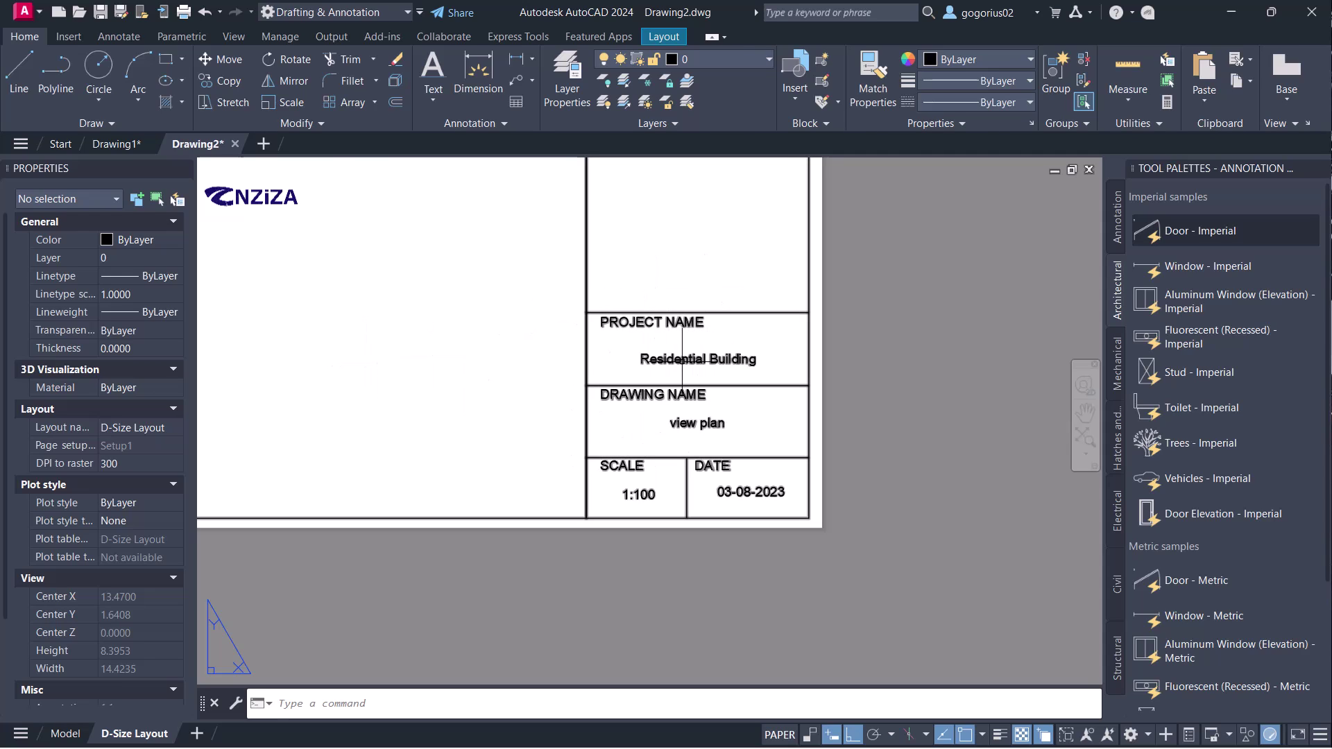
double_click(679, 358)
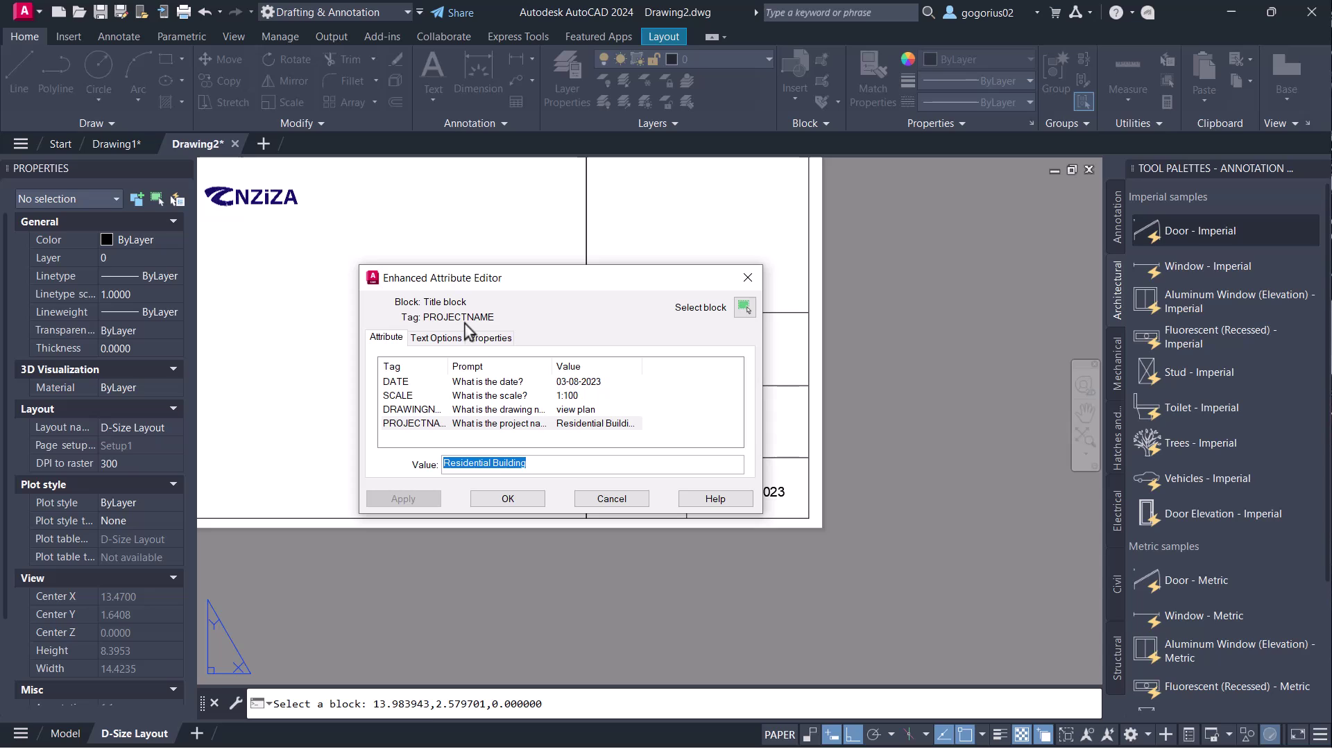
click(748, 277)
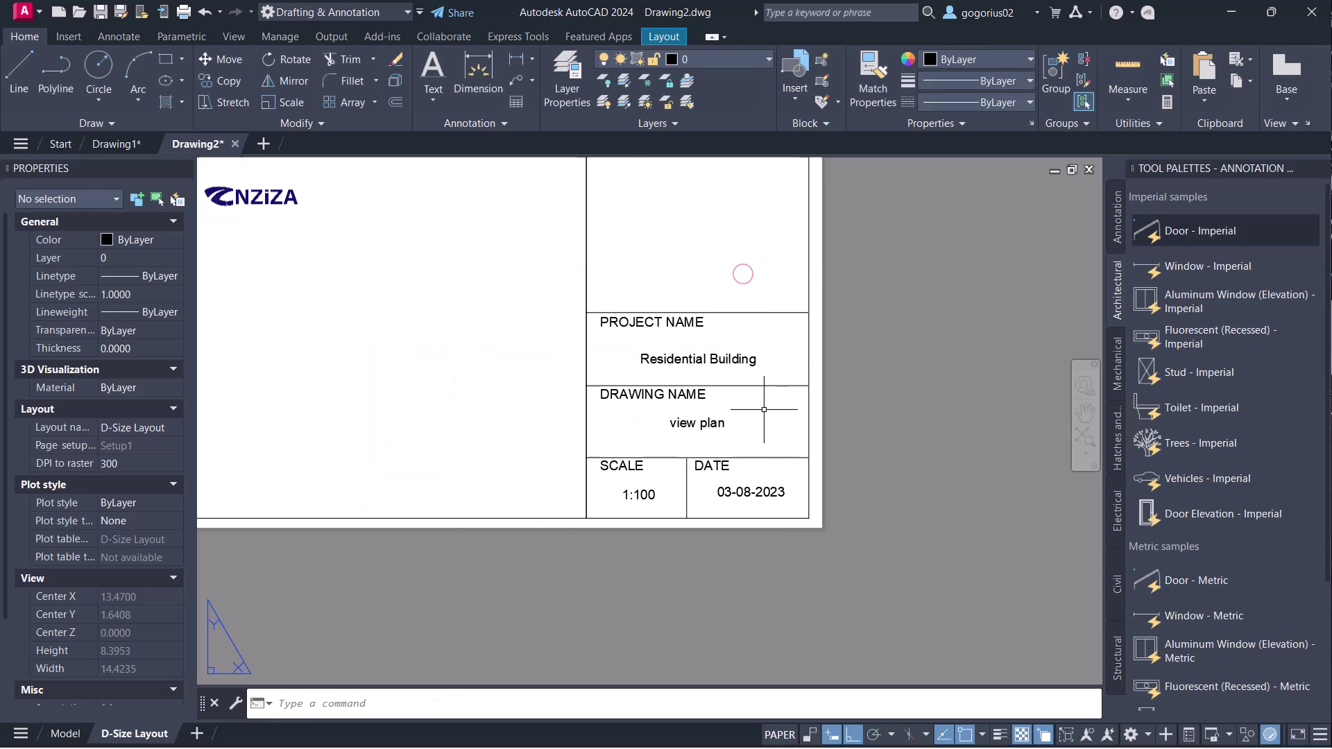
- Change the title block's project name attribute to "Commercial Building" and apply the edit
click(724, 386)
right_click(725, 386)
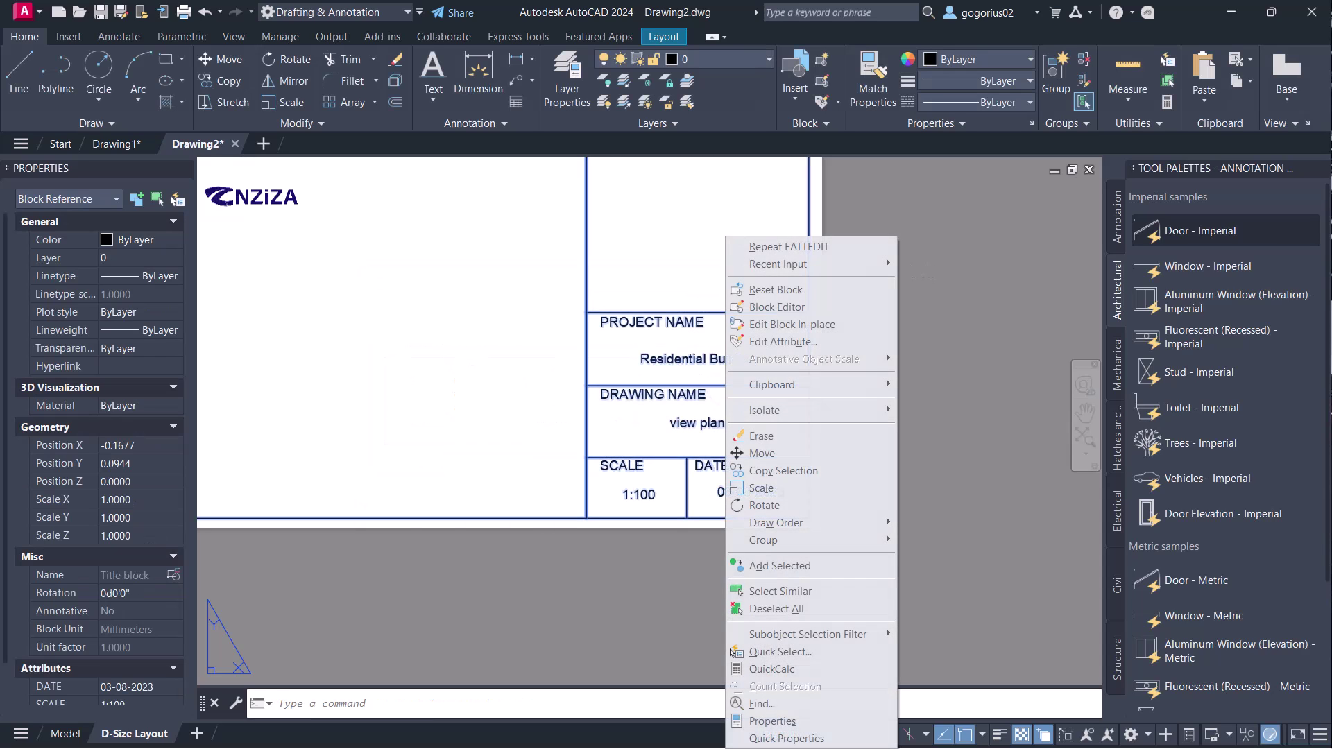
click(784, 341)
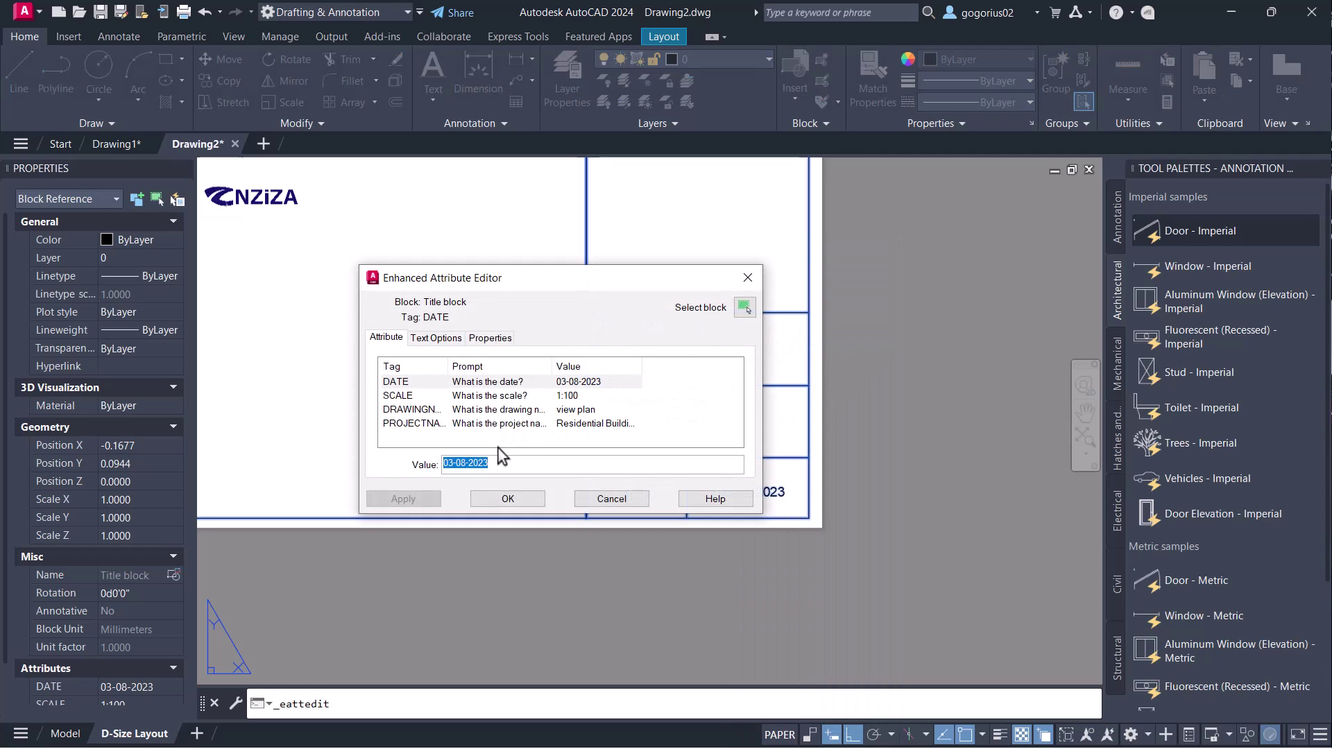
click(585, 395)
click(597, 423)
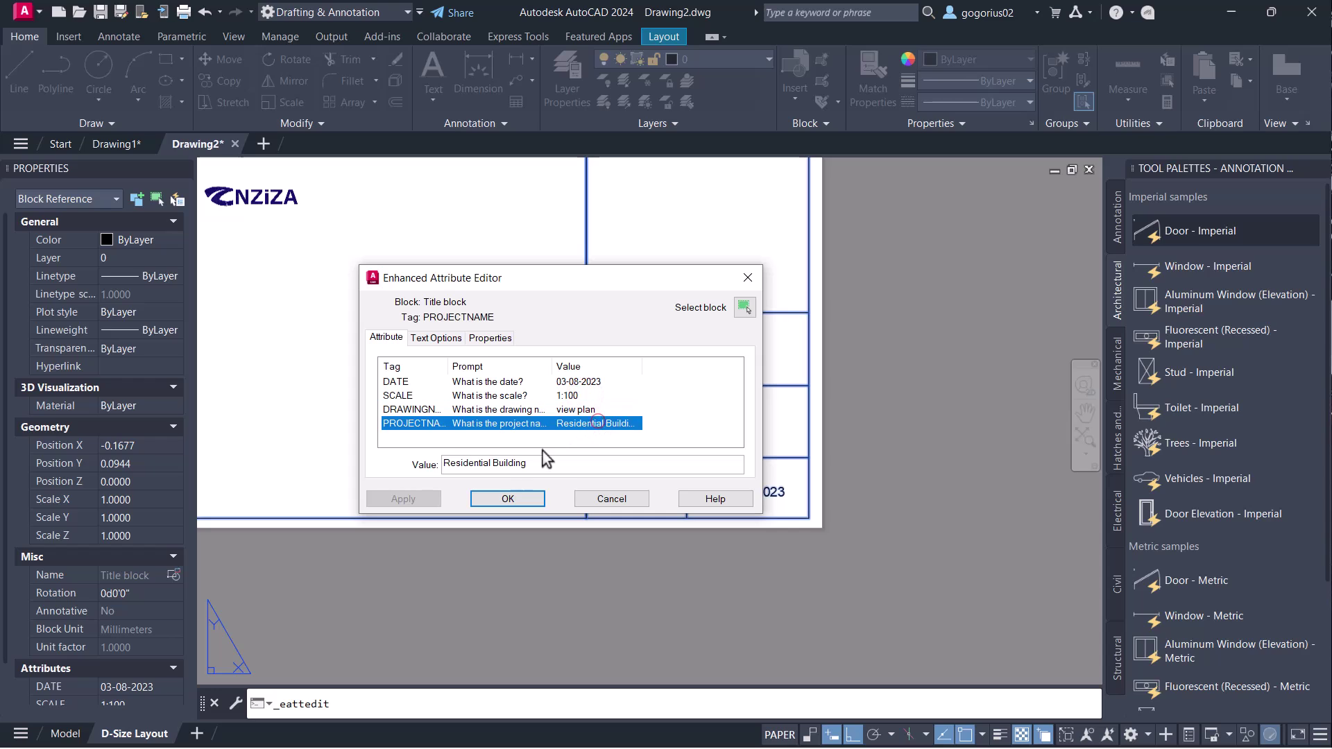
click(490, 463)
drag(490, 463, 445, 466)
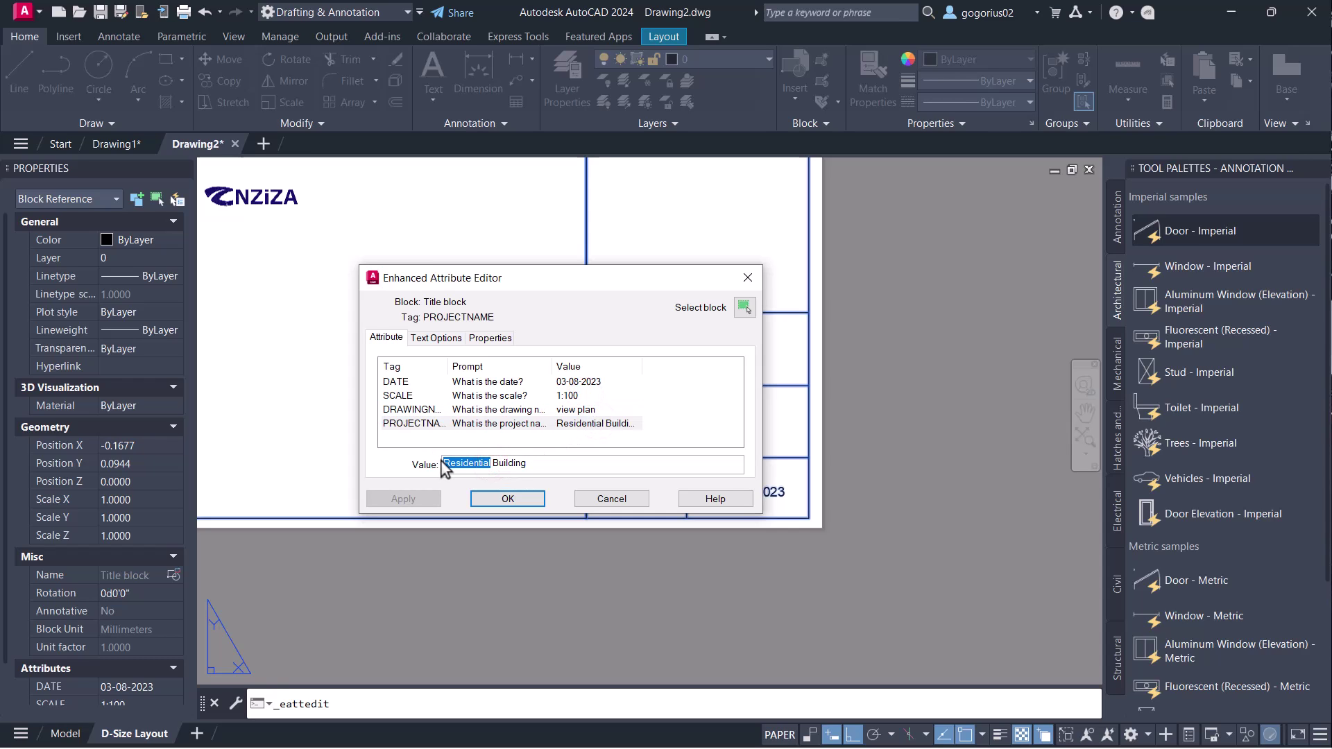
text(Commerc)
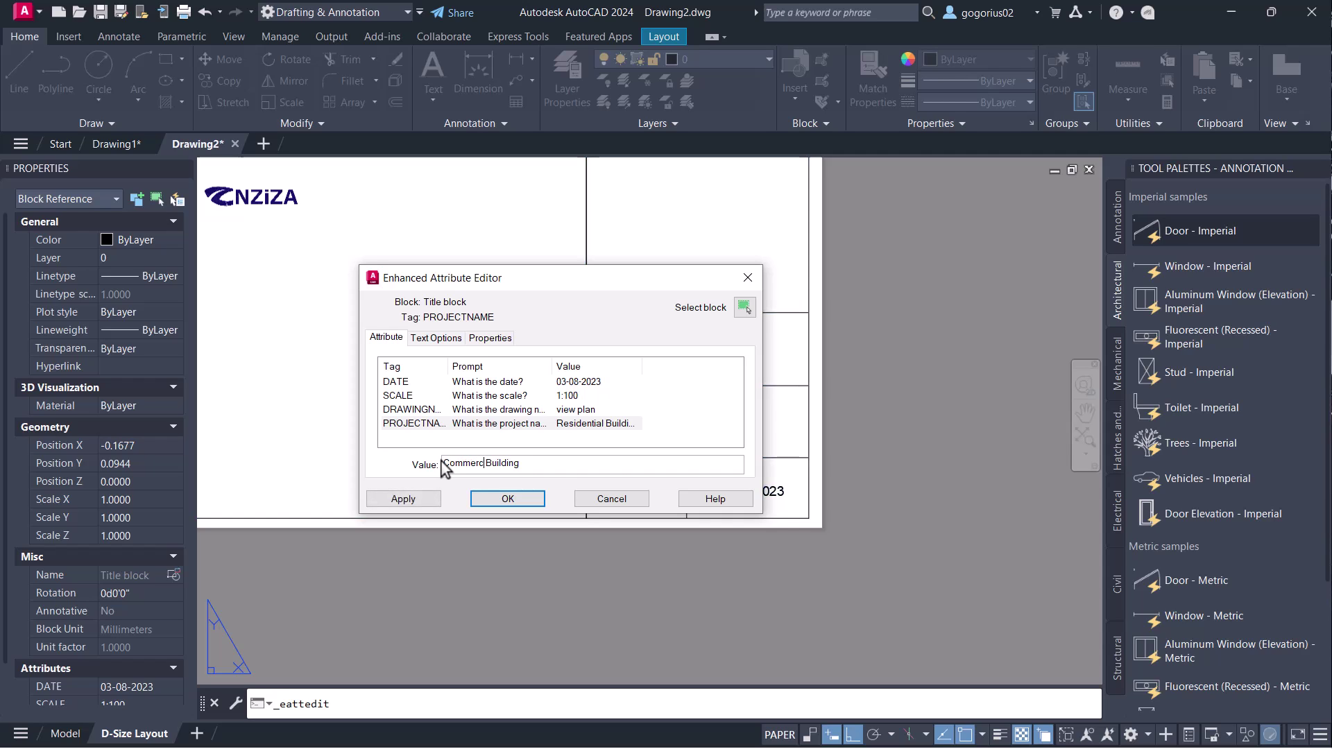
text(ial)
click(416, 499)
click(492, 499)
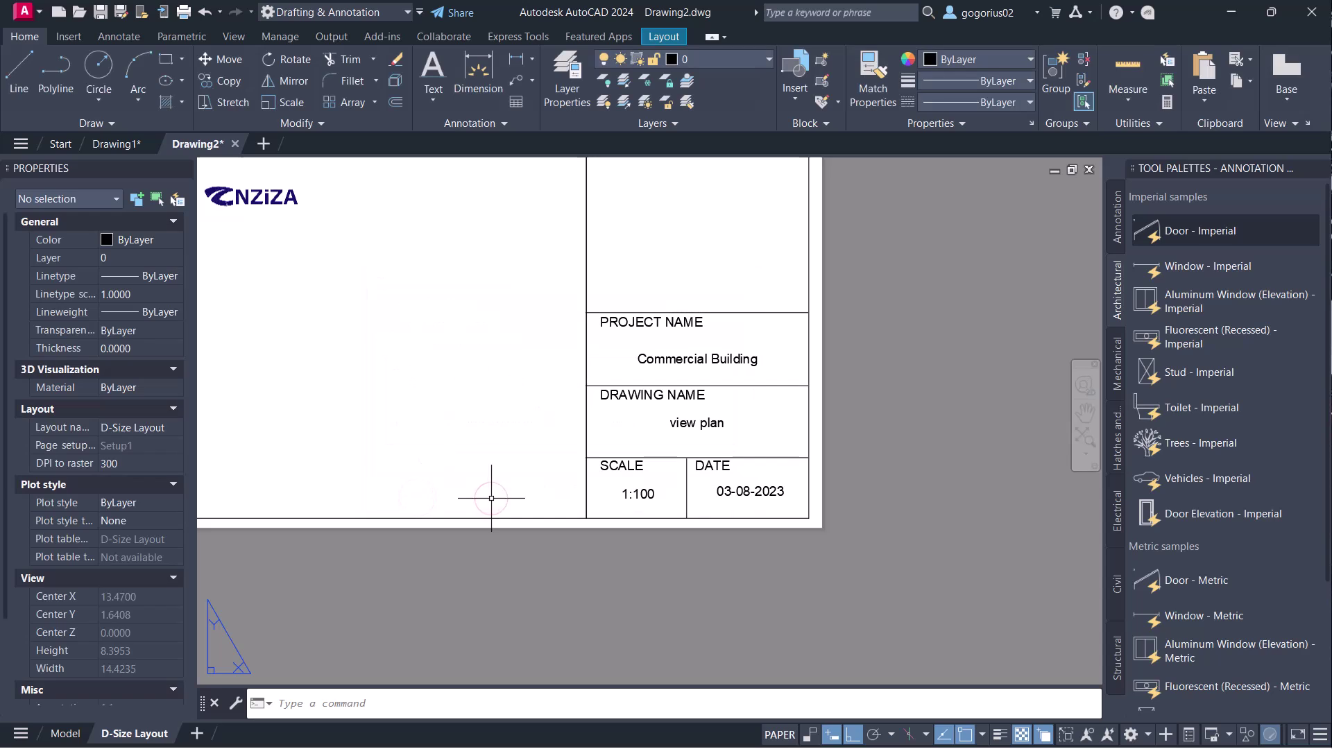
- Delete the whole title block from the layout sheet
scroll(792, 562, down, 2)
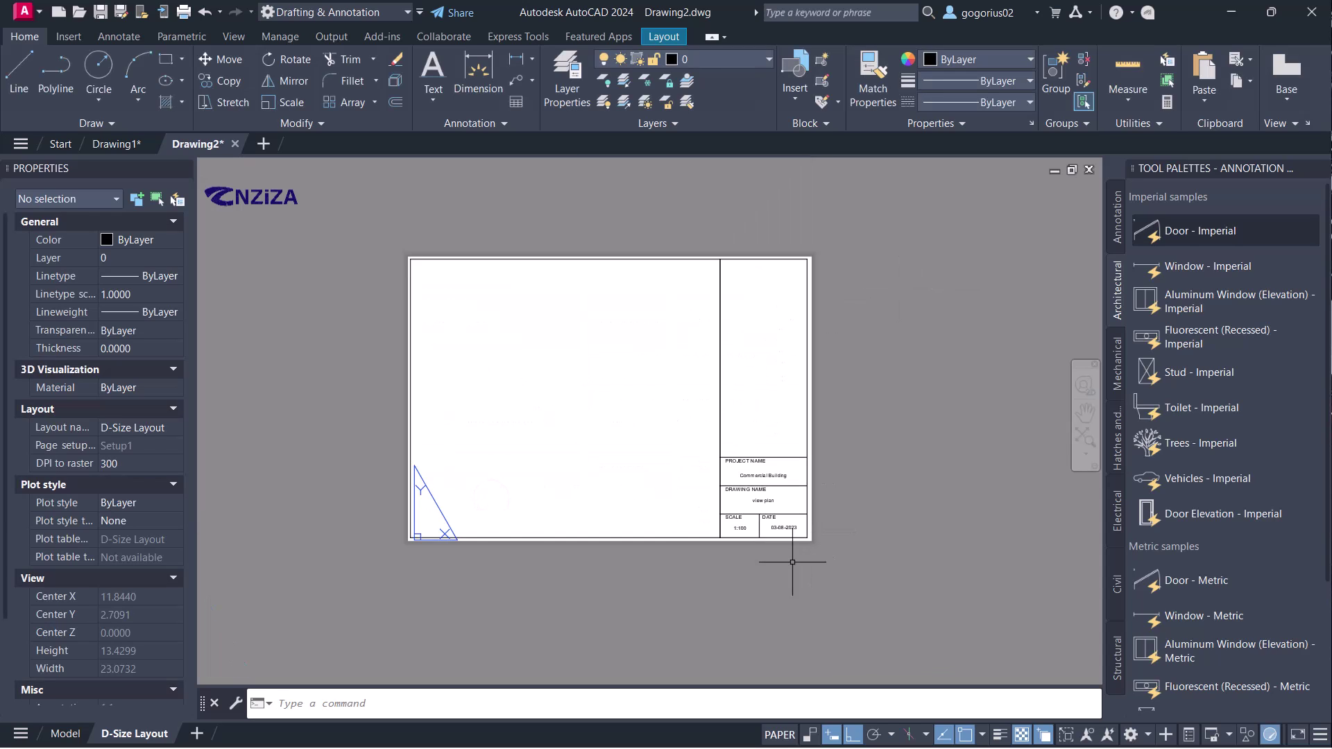
scroll(595, 434, up, 2)
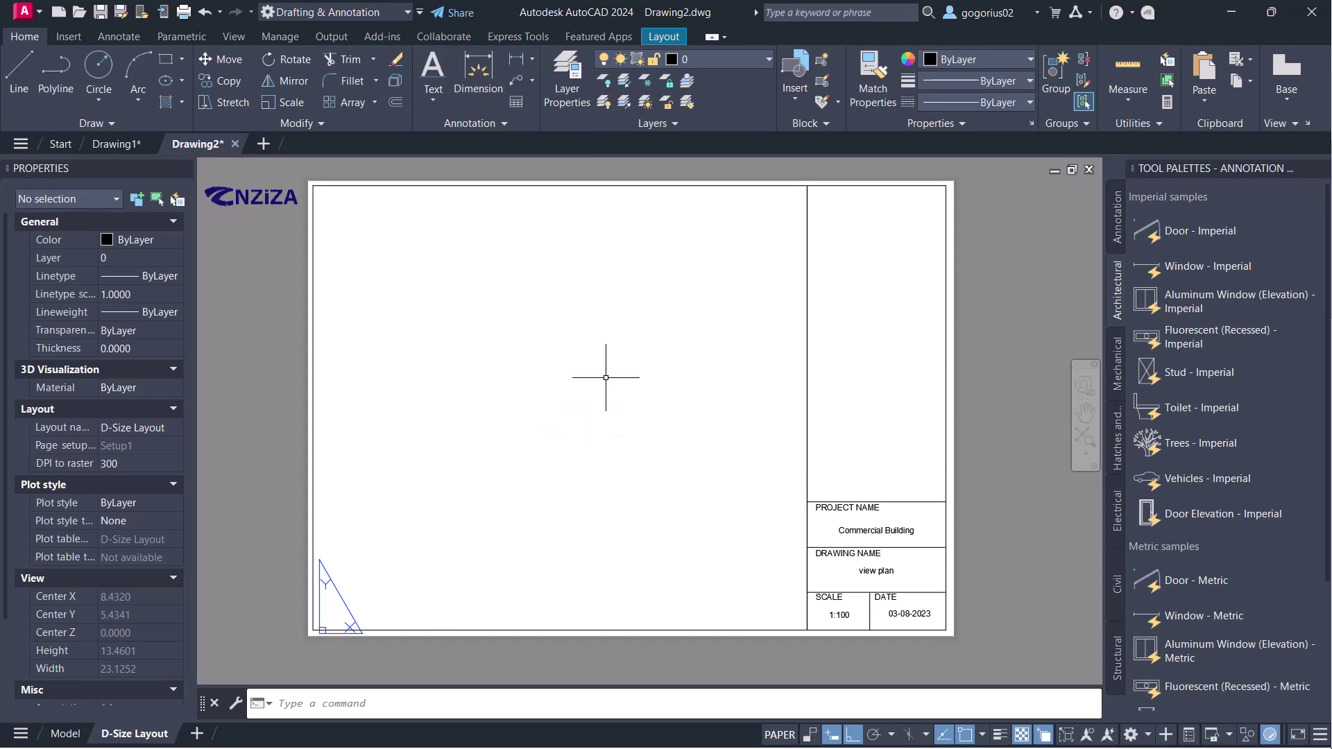
scroll(606, 374, down, 2)
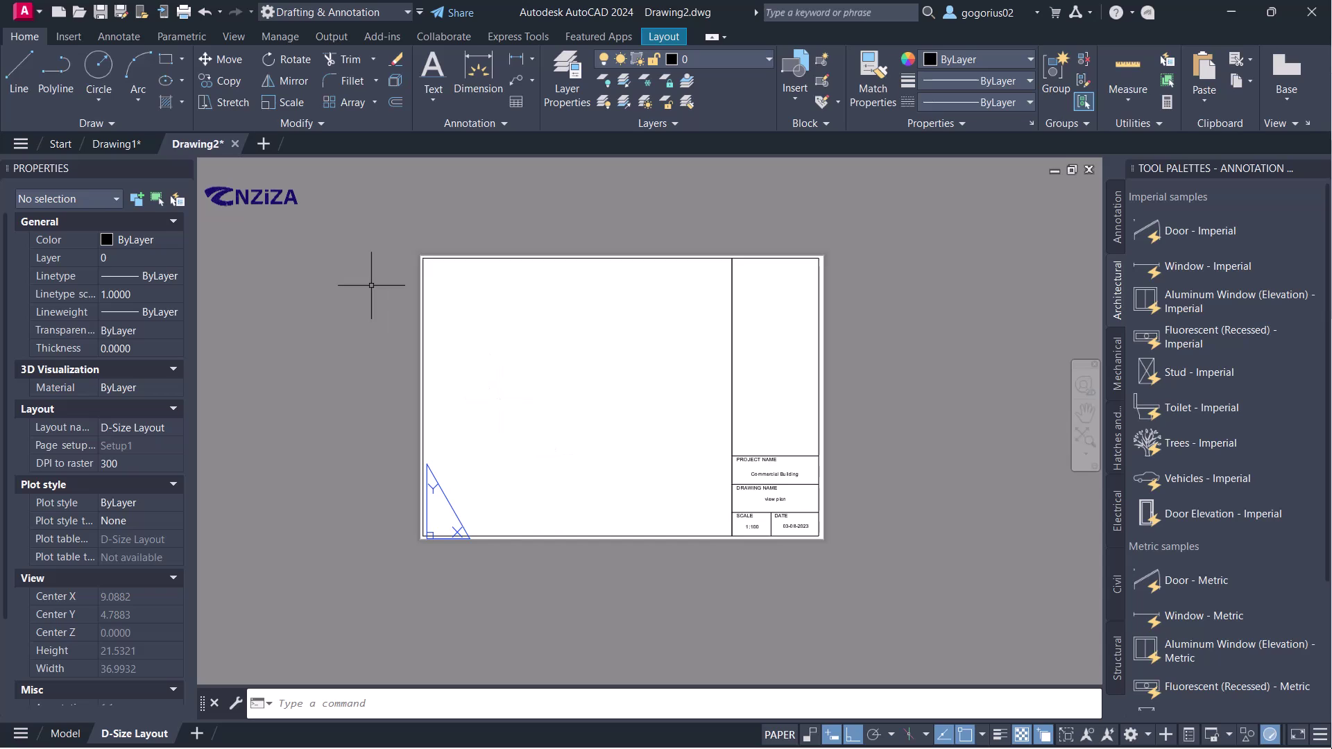
click(330, 216)
click(855, 567)
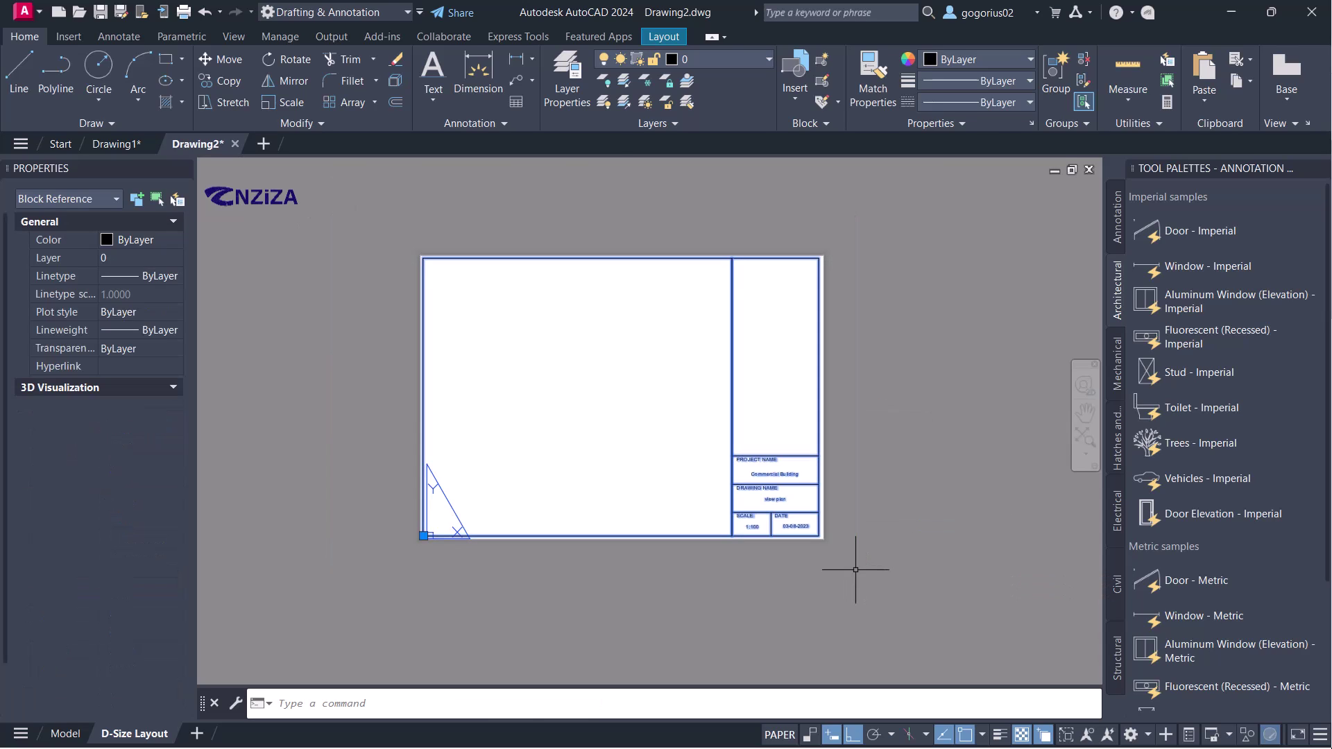
key(Delete)
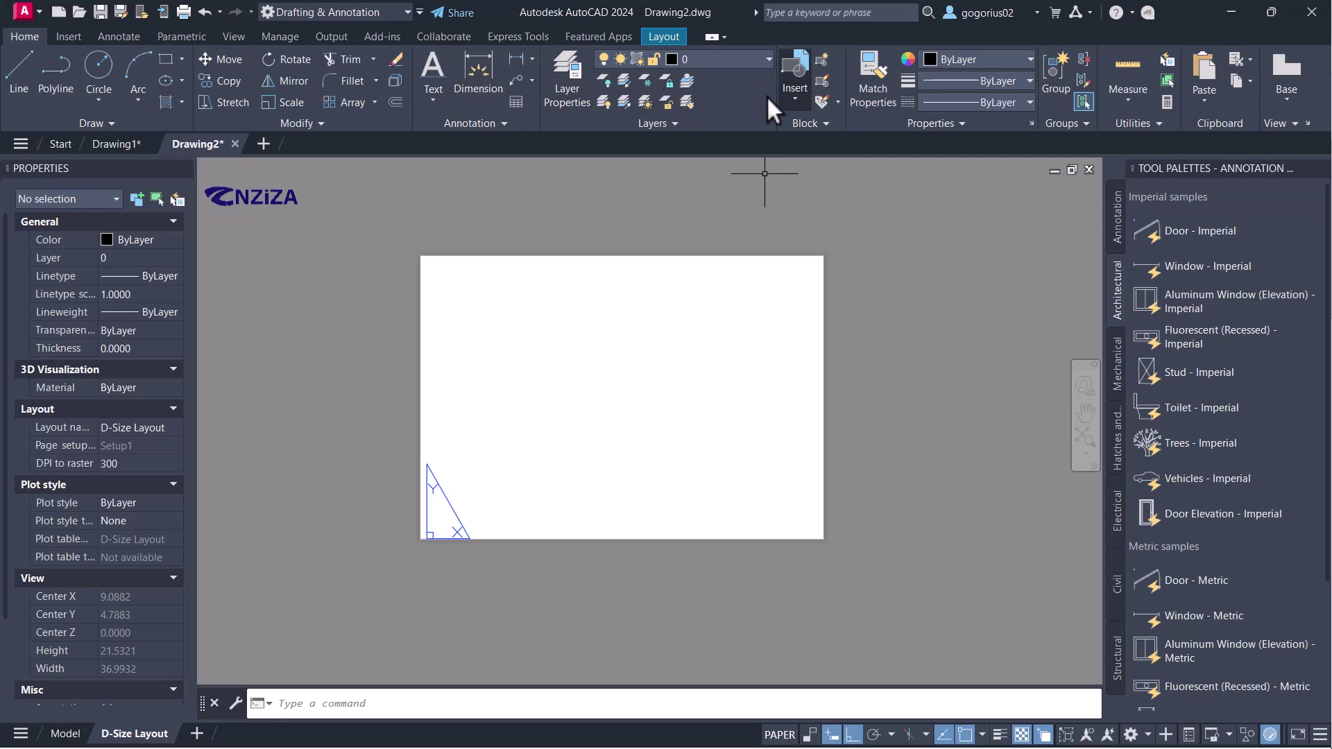
- Open the collection of recently used blocks for insertion
click(797, 98)
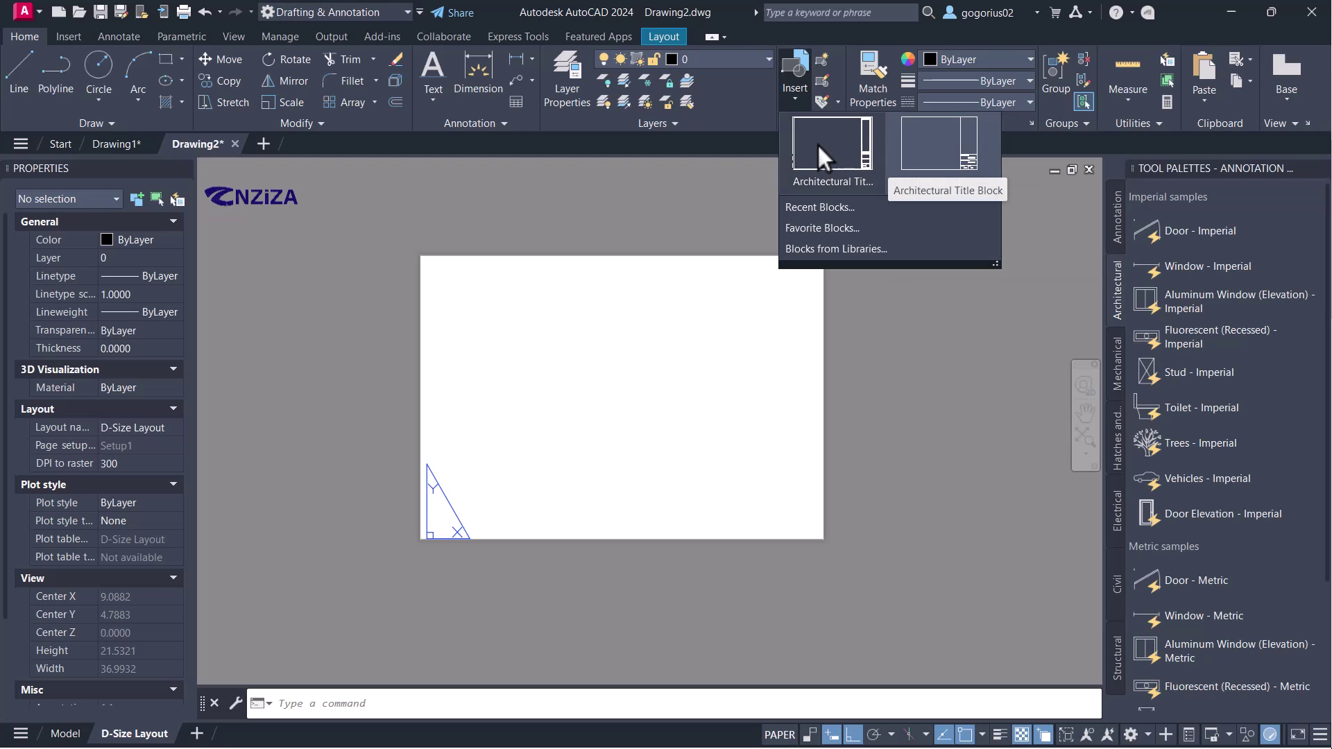
click(791, 207)
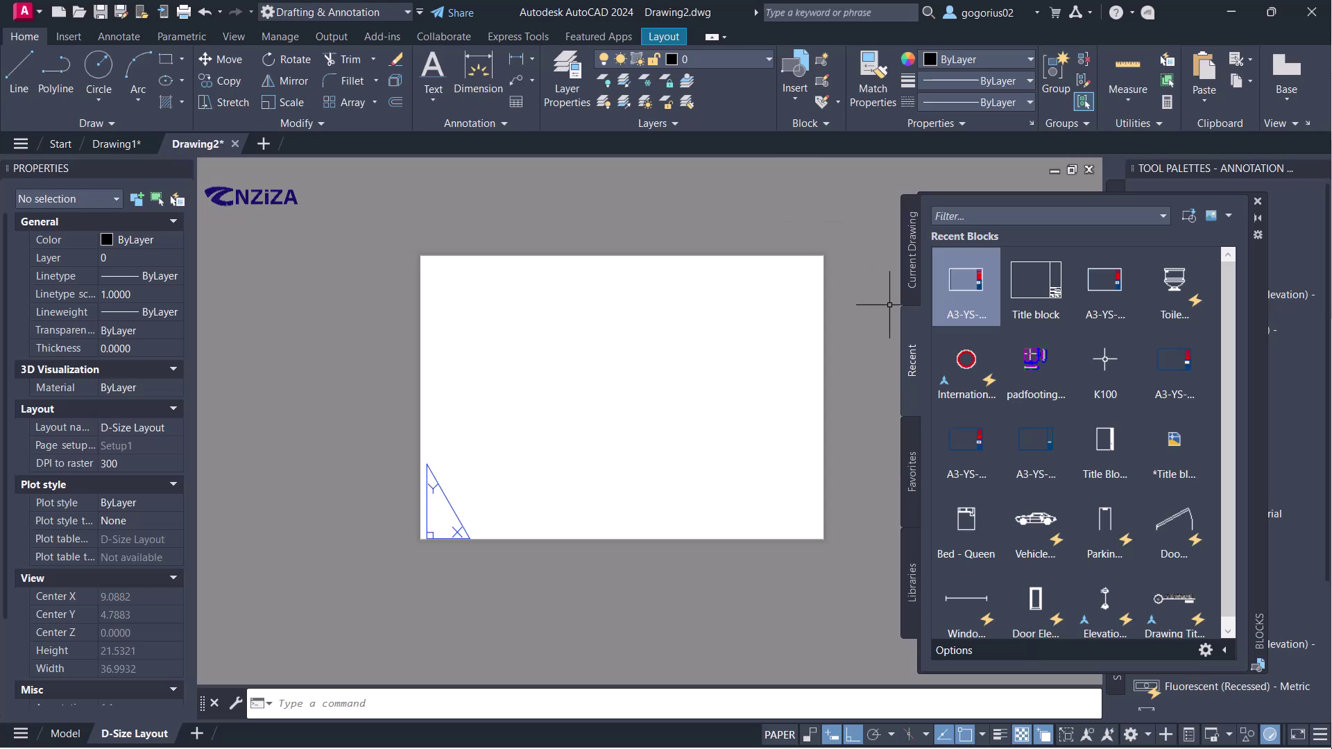
click(978, 297)
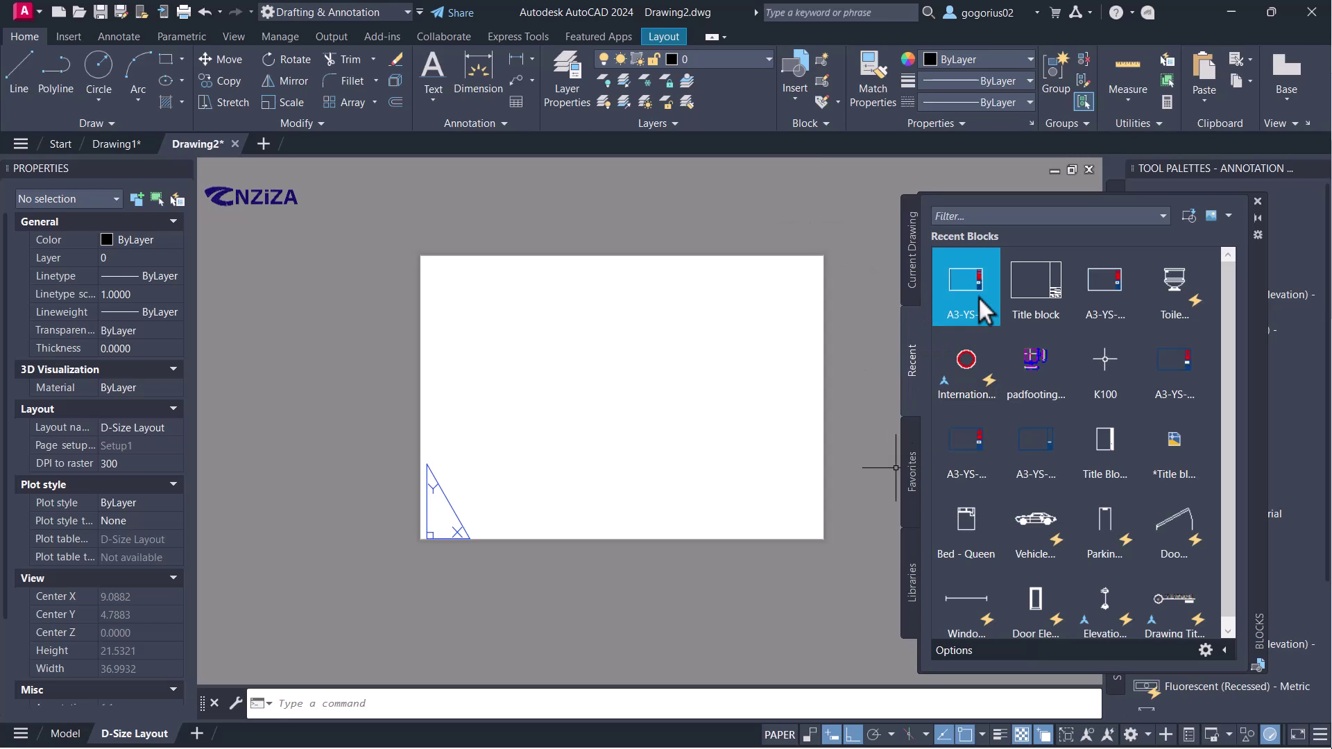
mouse_move(964, 290)
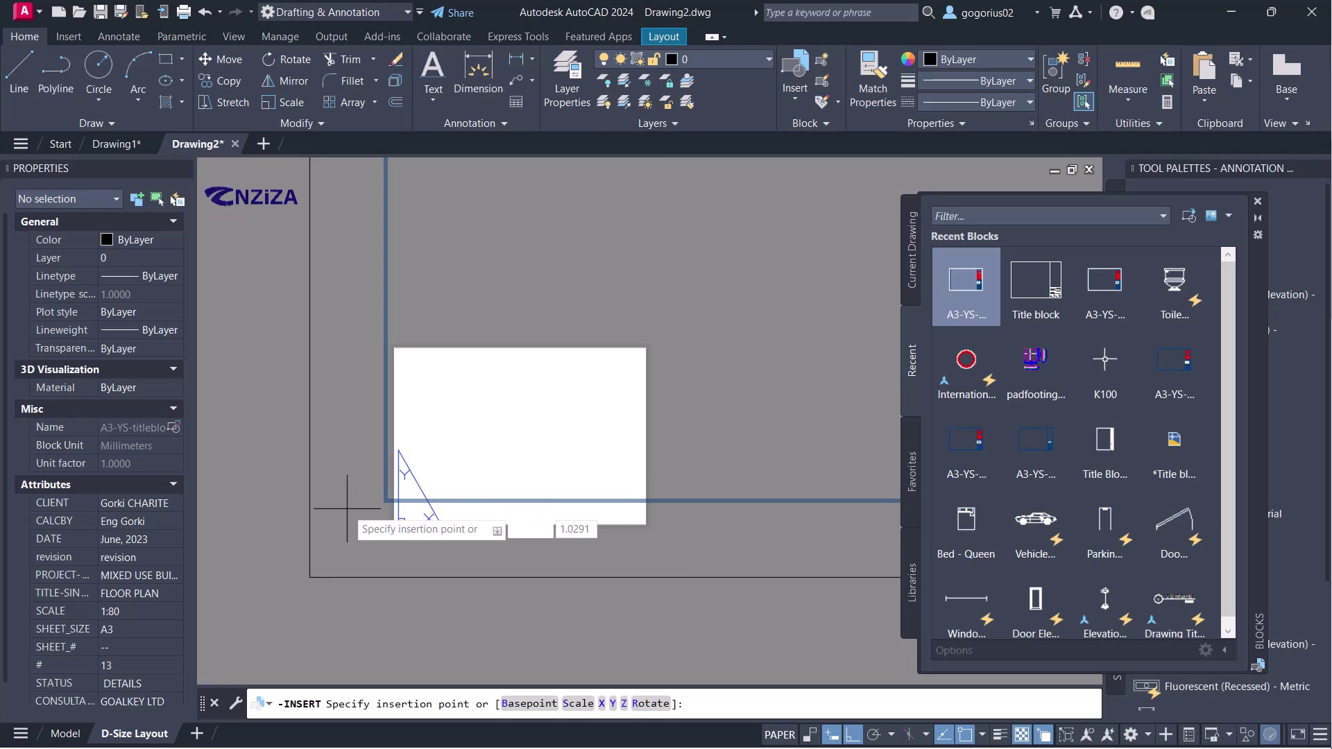
scroll(346, 512, down, 2)
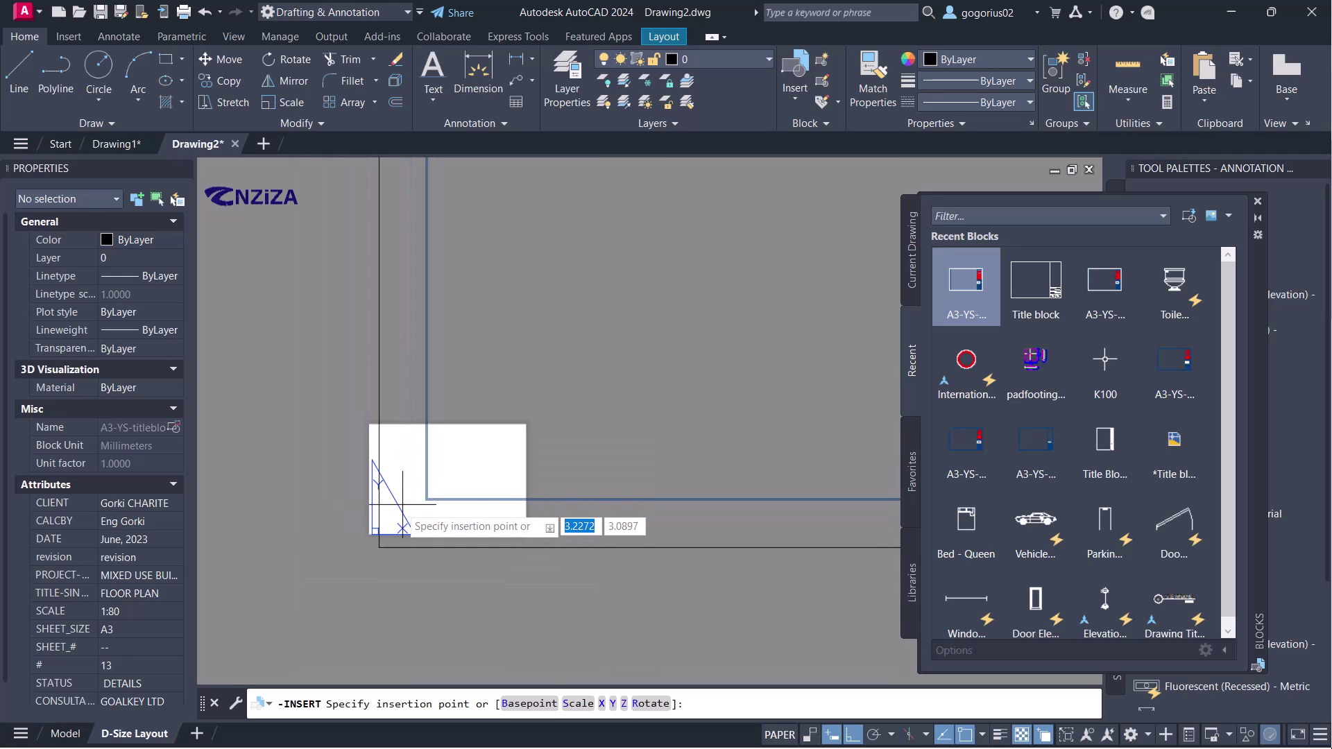
click(361, 518)
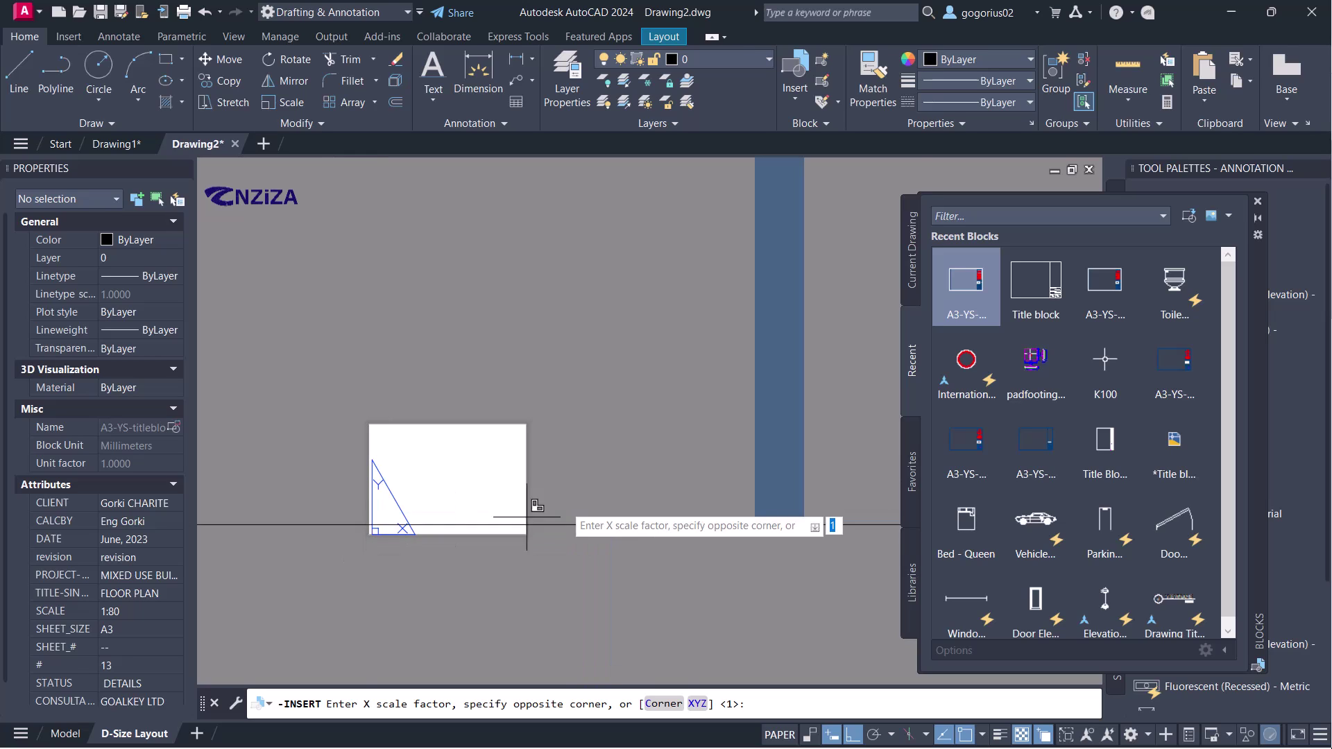
key(Escape)
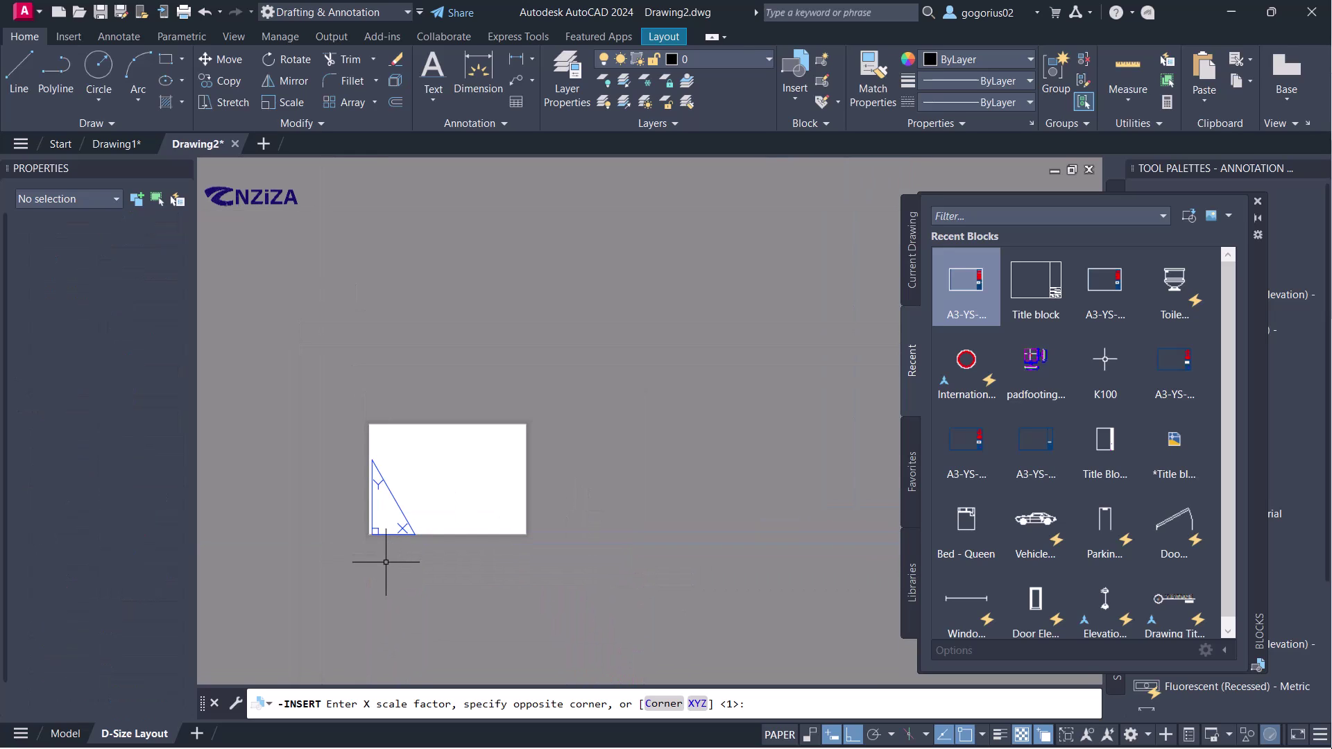
- Insert the recent A3-YS-titleblock block at a uniform scale of 0.1, placing it just outside the sheet's lower-left corner
click(966, 303)
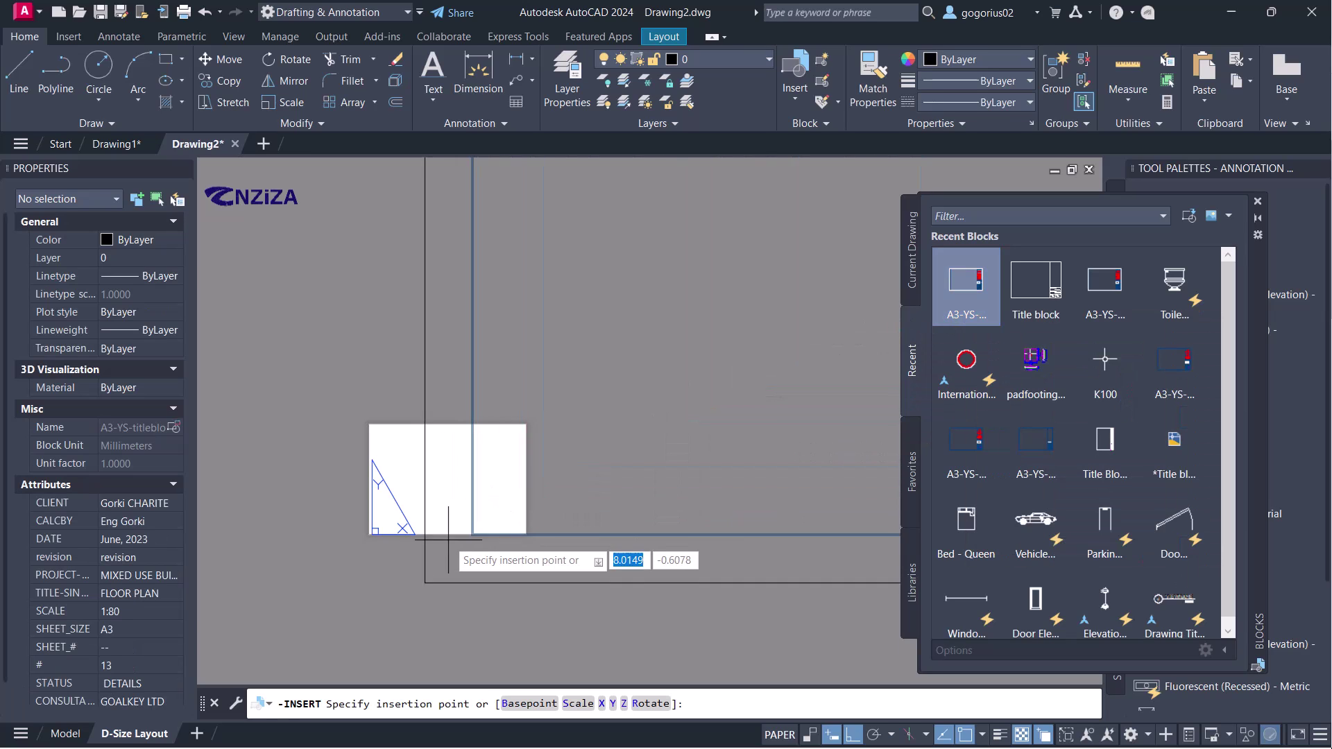
click(583, 682)
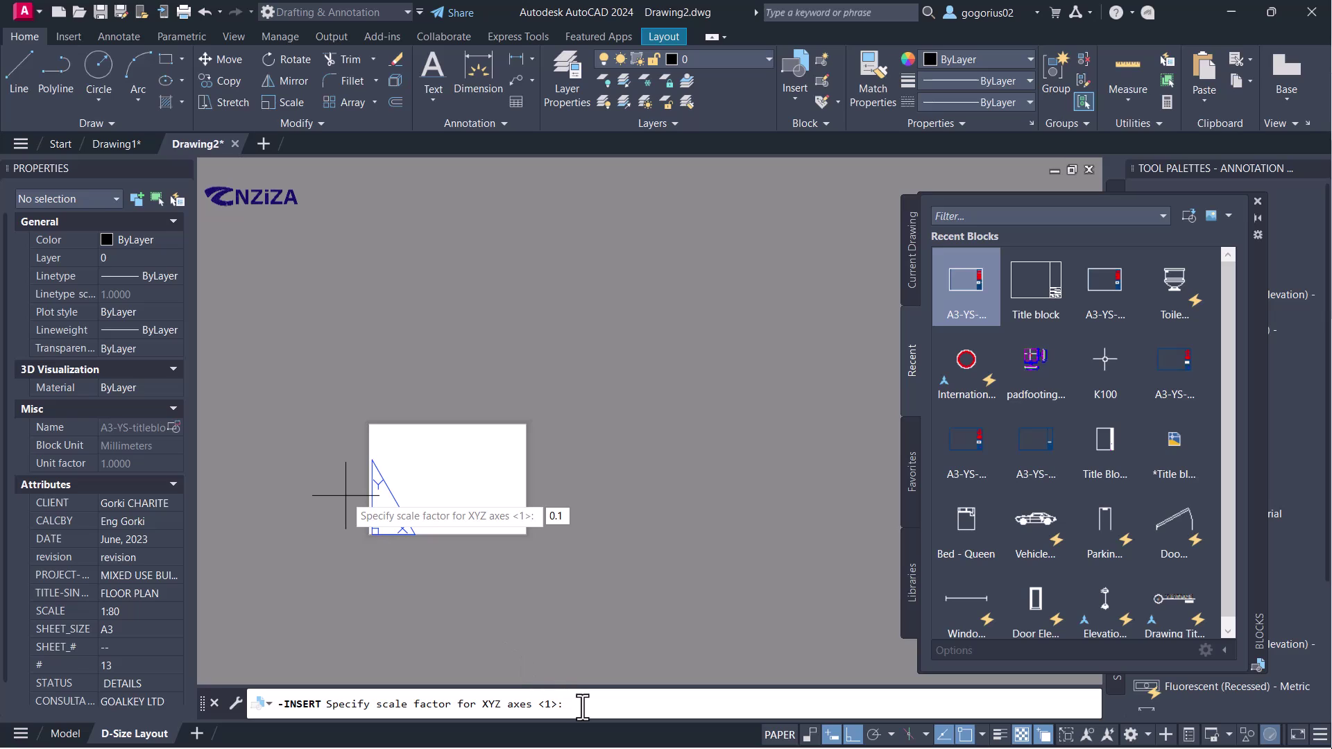
key(Return)
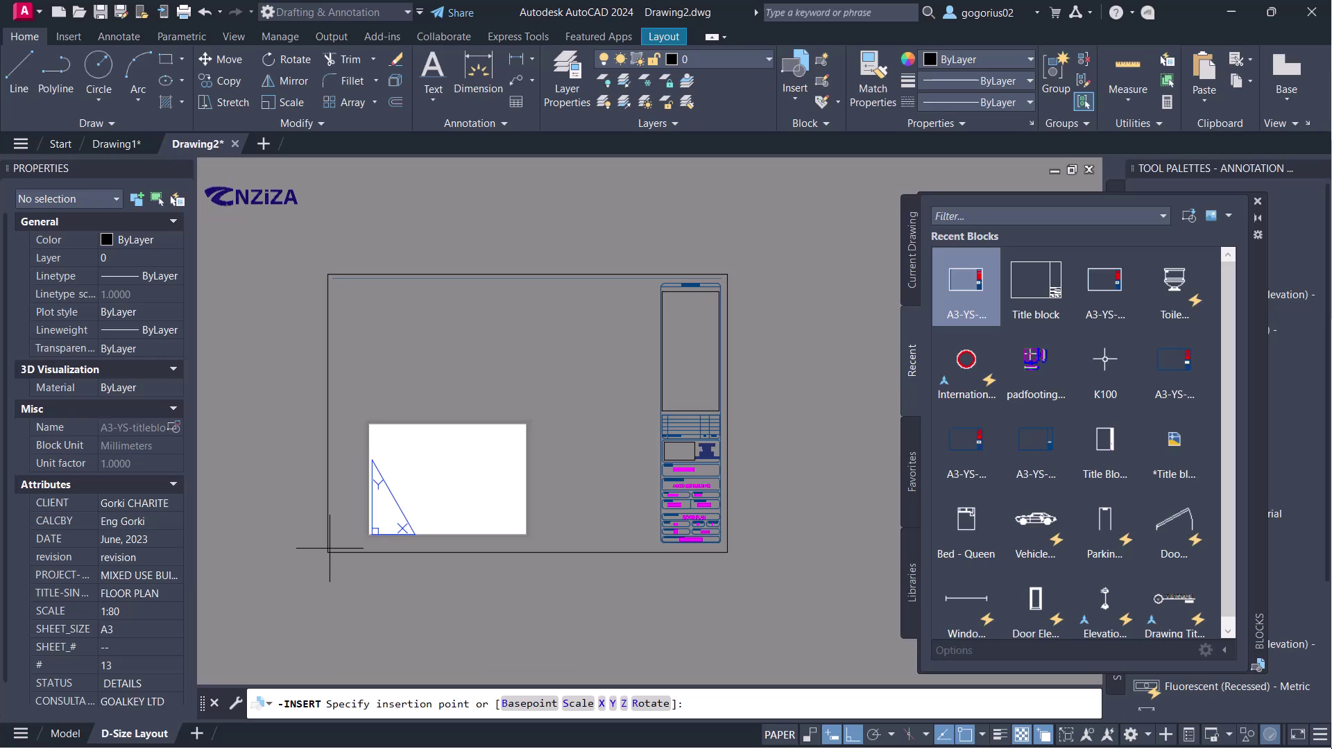
click(329, 548)
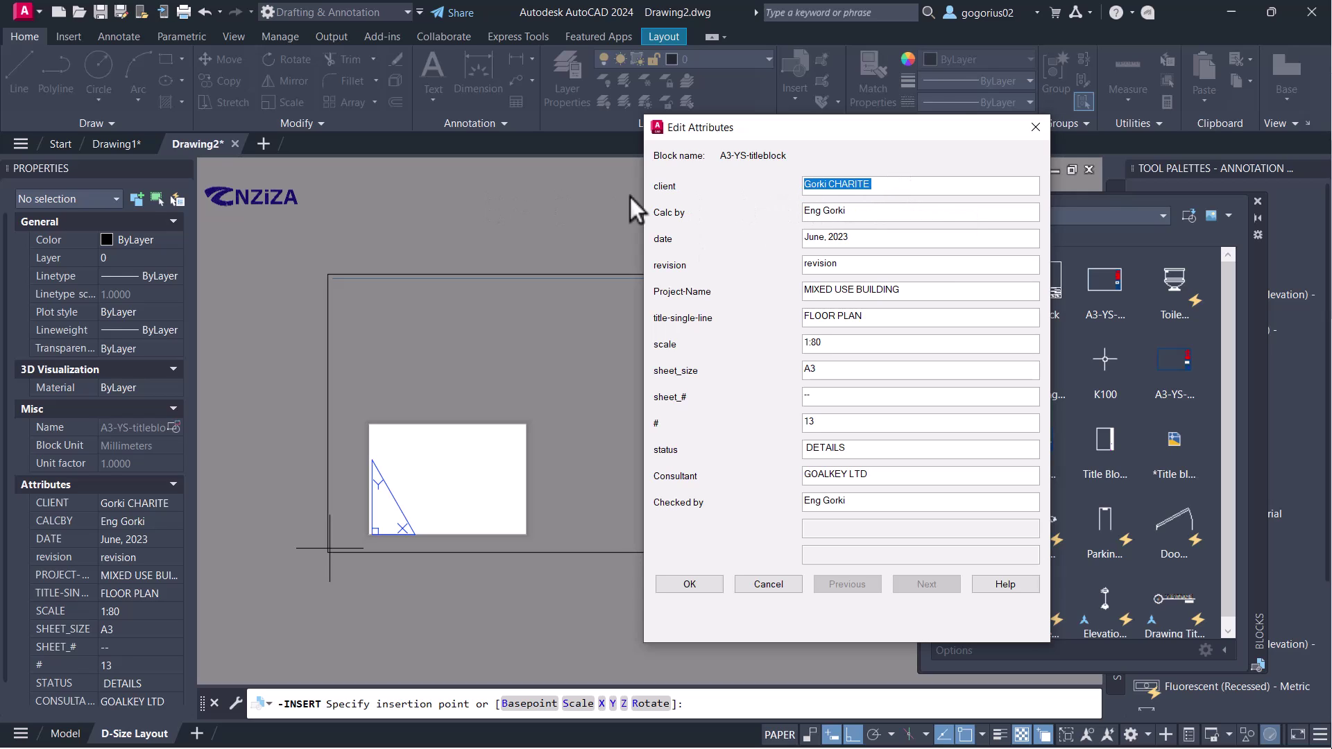
- Accept the A3-YS-titleblock block's preset attribute values, including date "June, 2023" and project name "MIXED USE BUILDING", and inspect the placed title block
click(889, 186)
drag(876, 184, 777, 174)
click(892, 211)
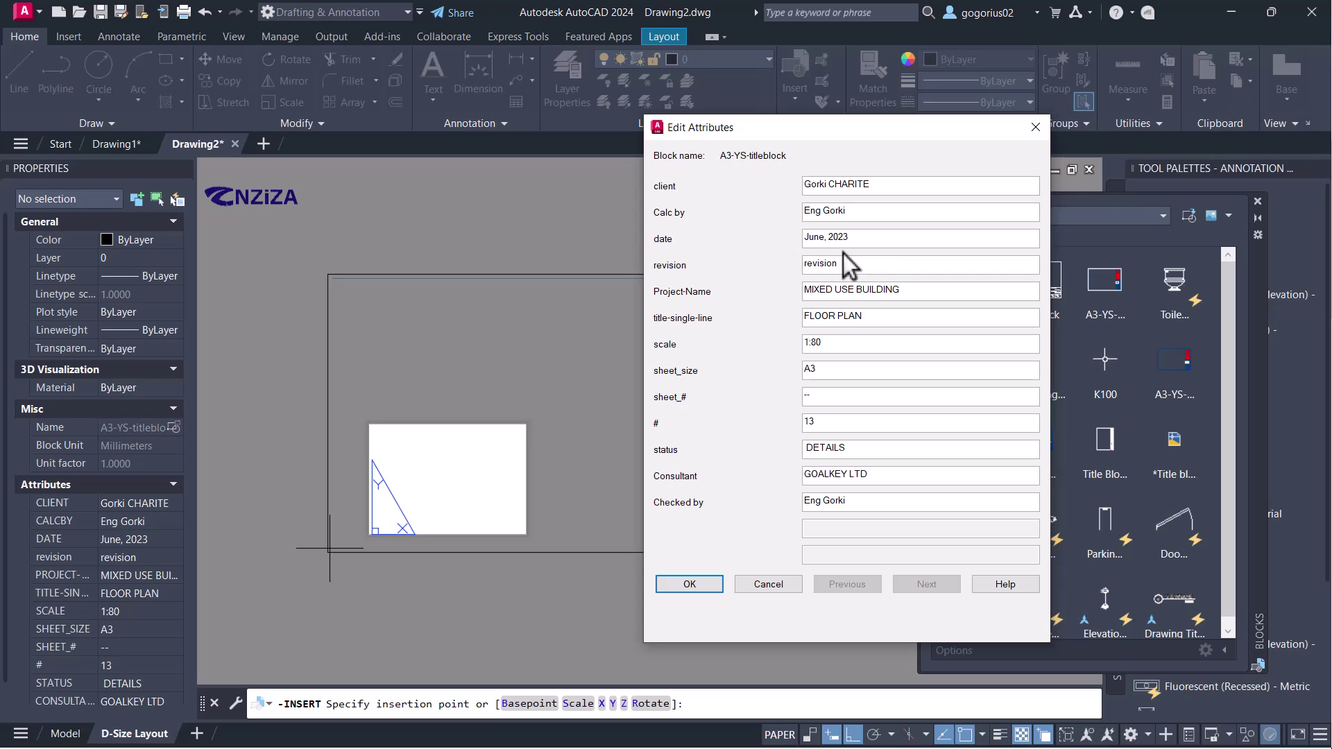
key(Tab)
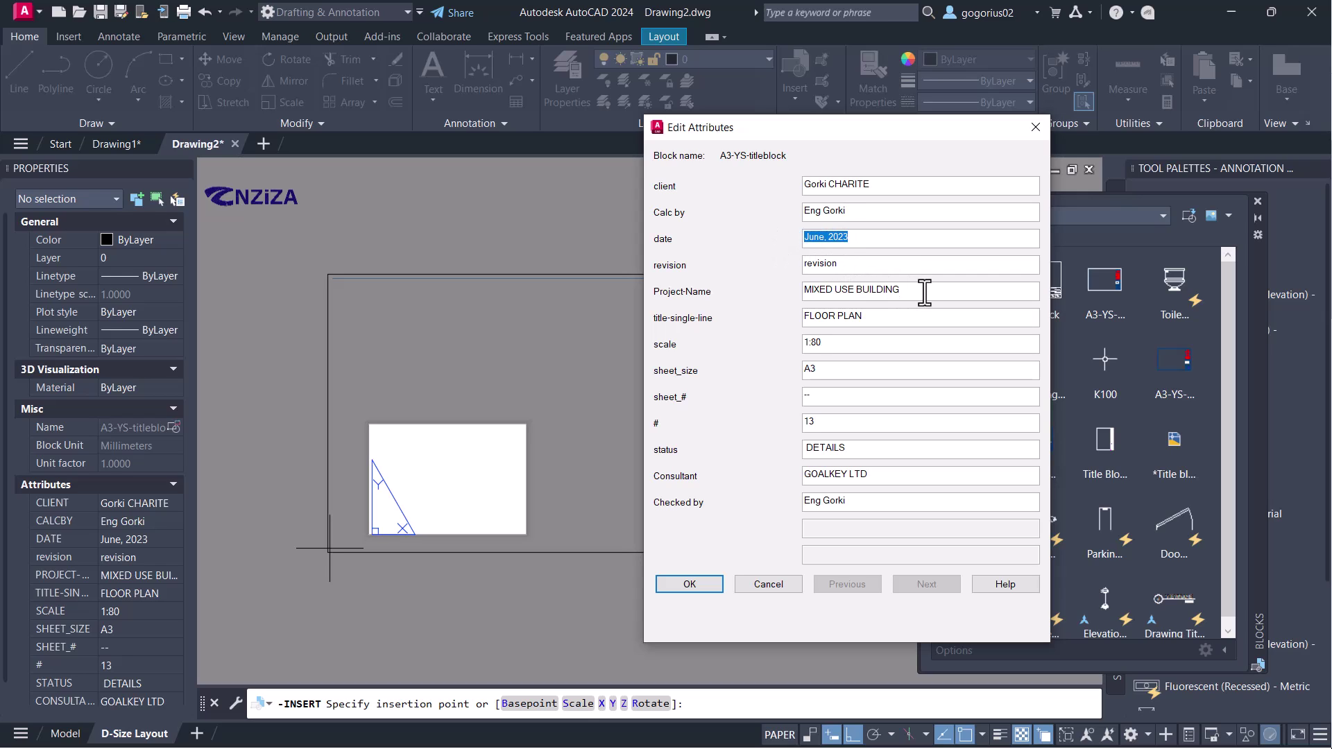
click(907, 291)
drag(912, 293, 735, 303)
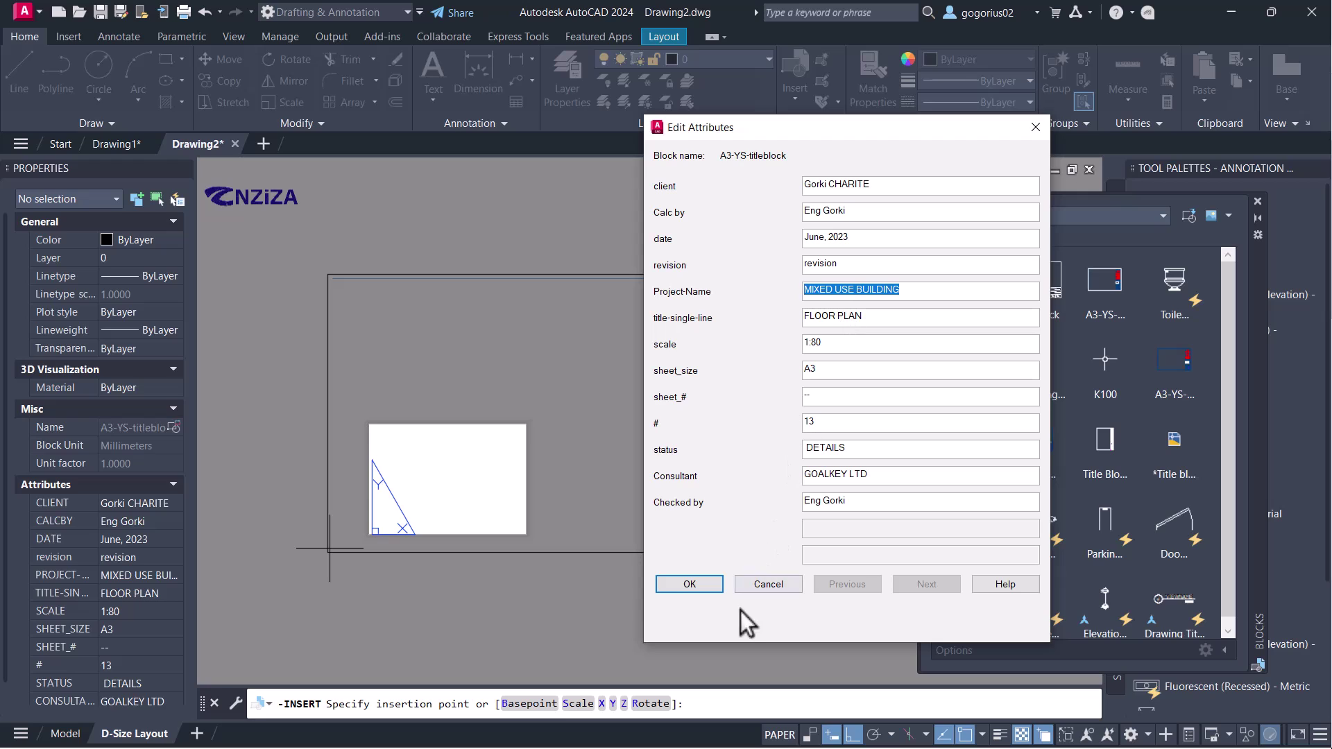
click(688, 584)
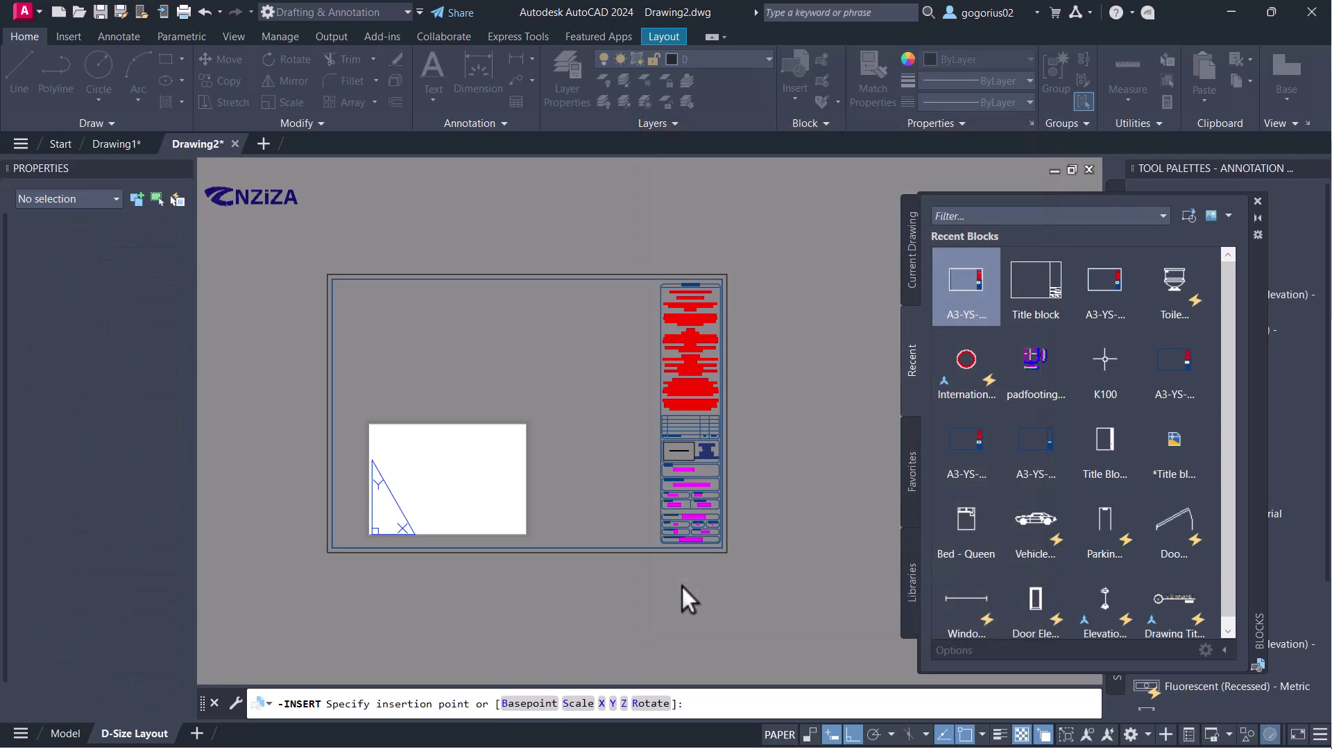
scroll(710, 551, up, 4)
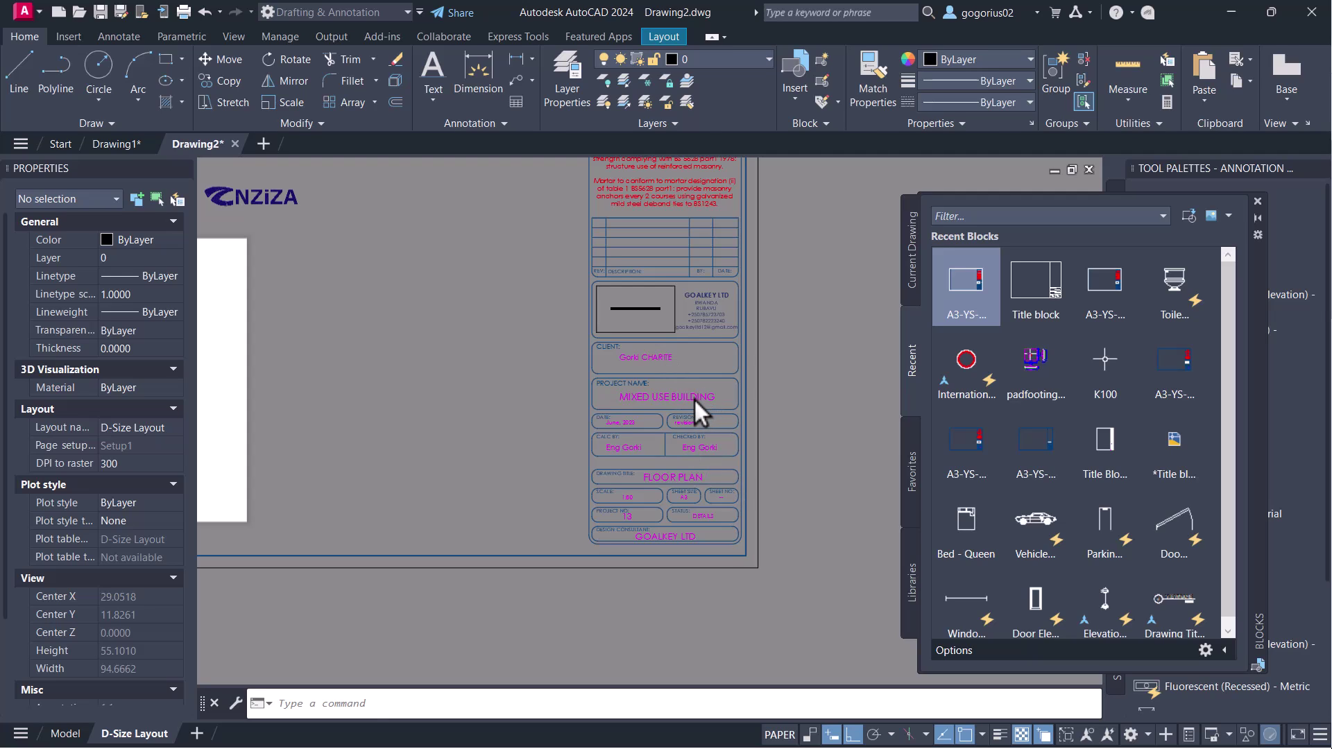
scroll(674, 428, up, 3)
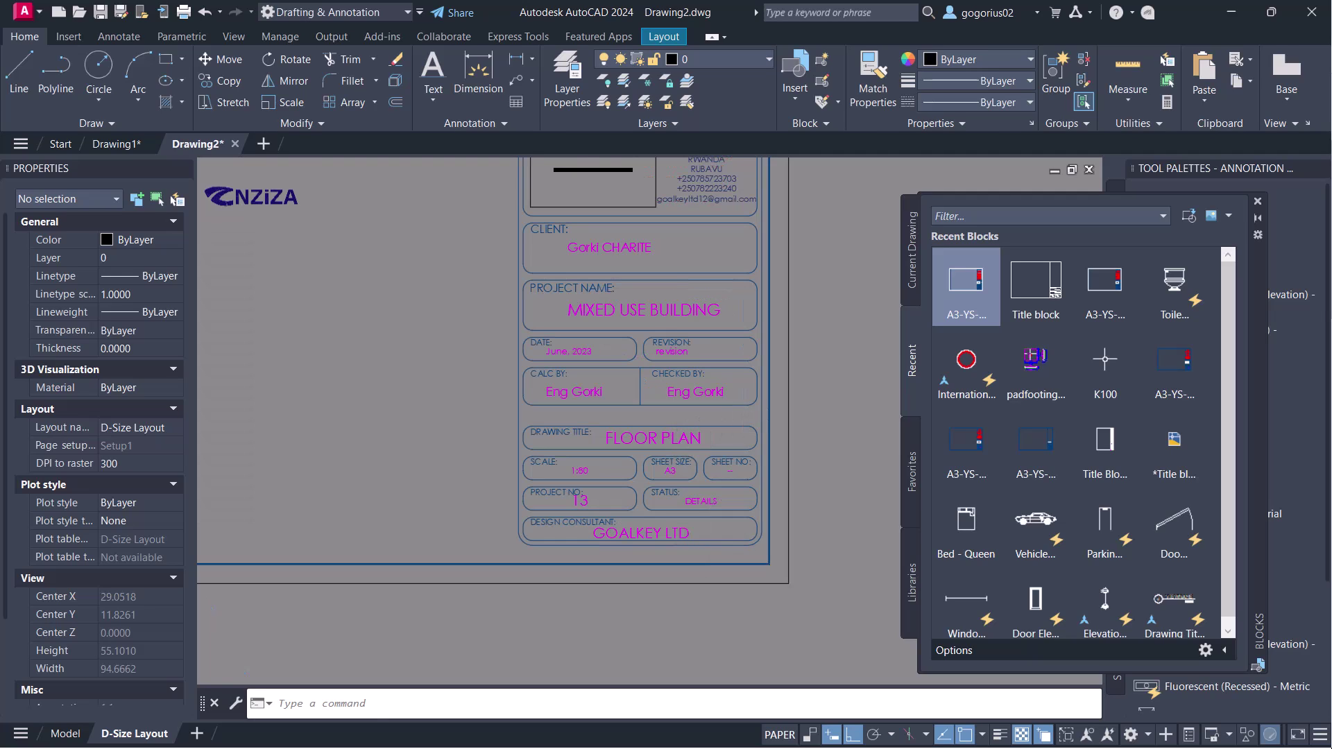
scroll(664, 397, down, 5)
scroll(667, 413, up, 5)
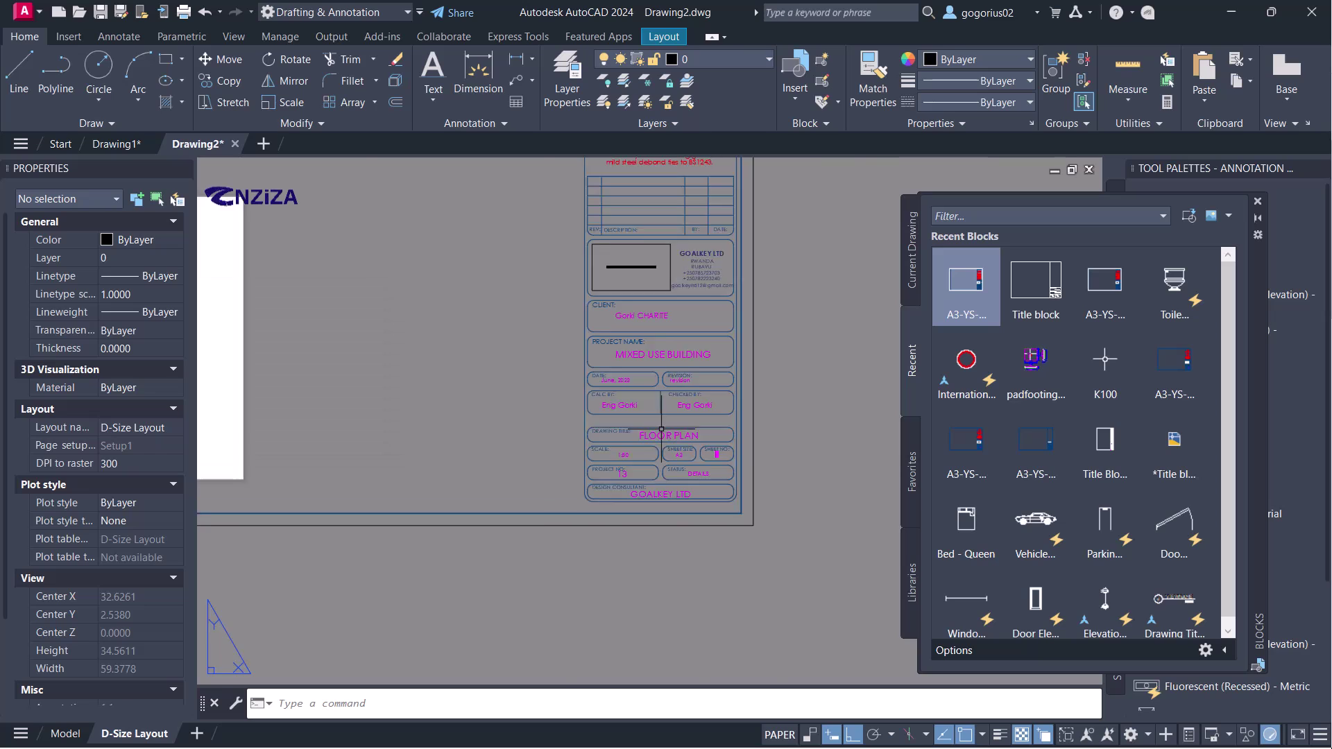
- Examine the inserted title block's notes, revision table and attribute fields, and compare its overall size with the layout sheet
scroll(561, 472, down, 2)
scroll(561, 472, down, 8)
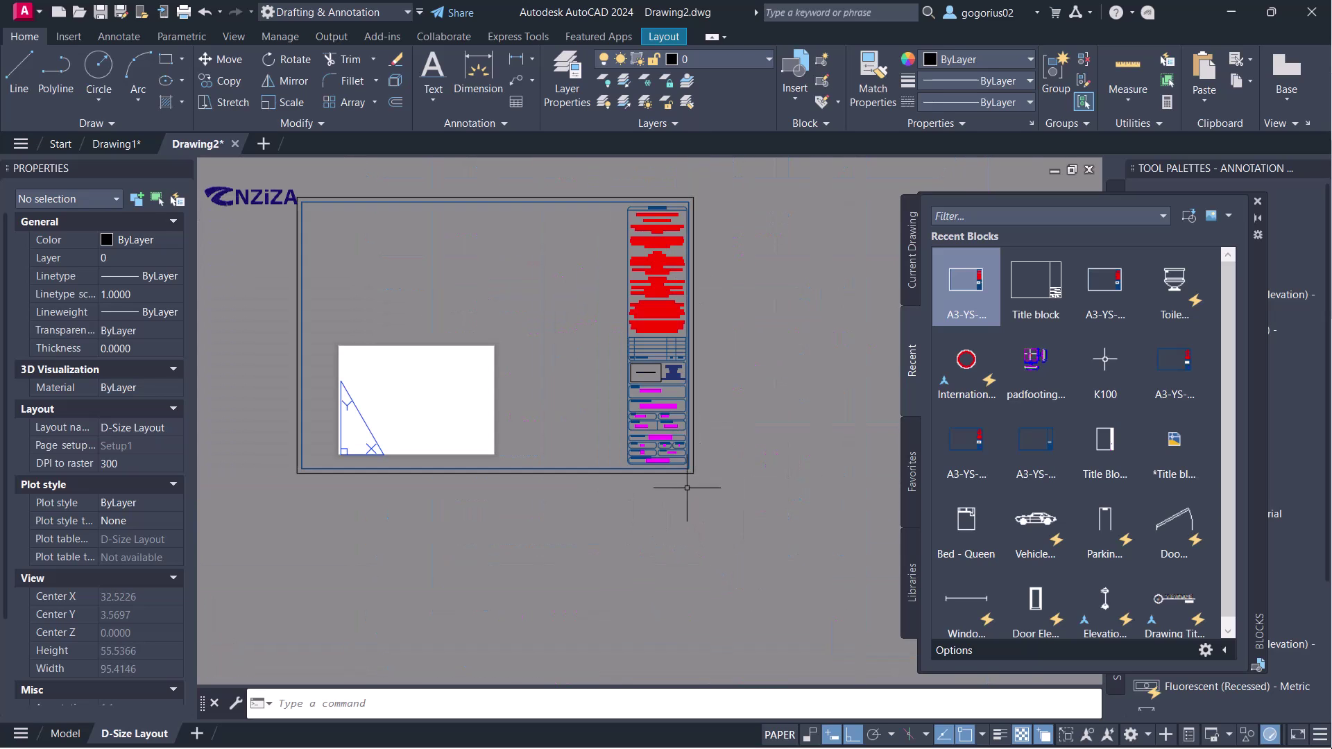
scroll(680, 364, up, 8)
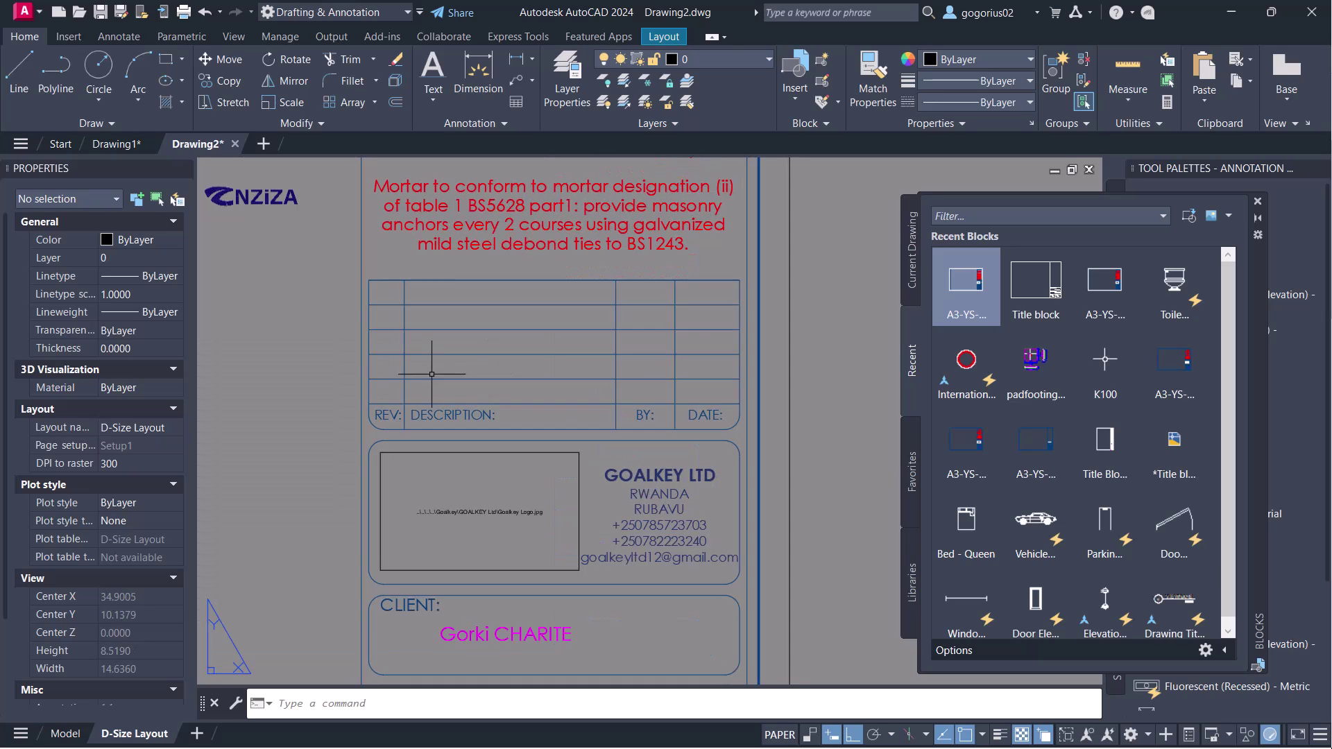
scroll(554, 526, down, 8)
scroll(538, 389, up, 7)
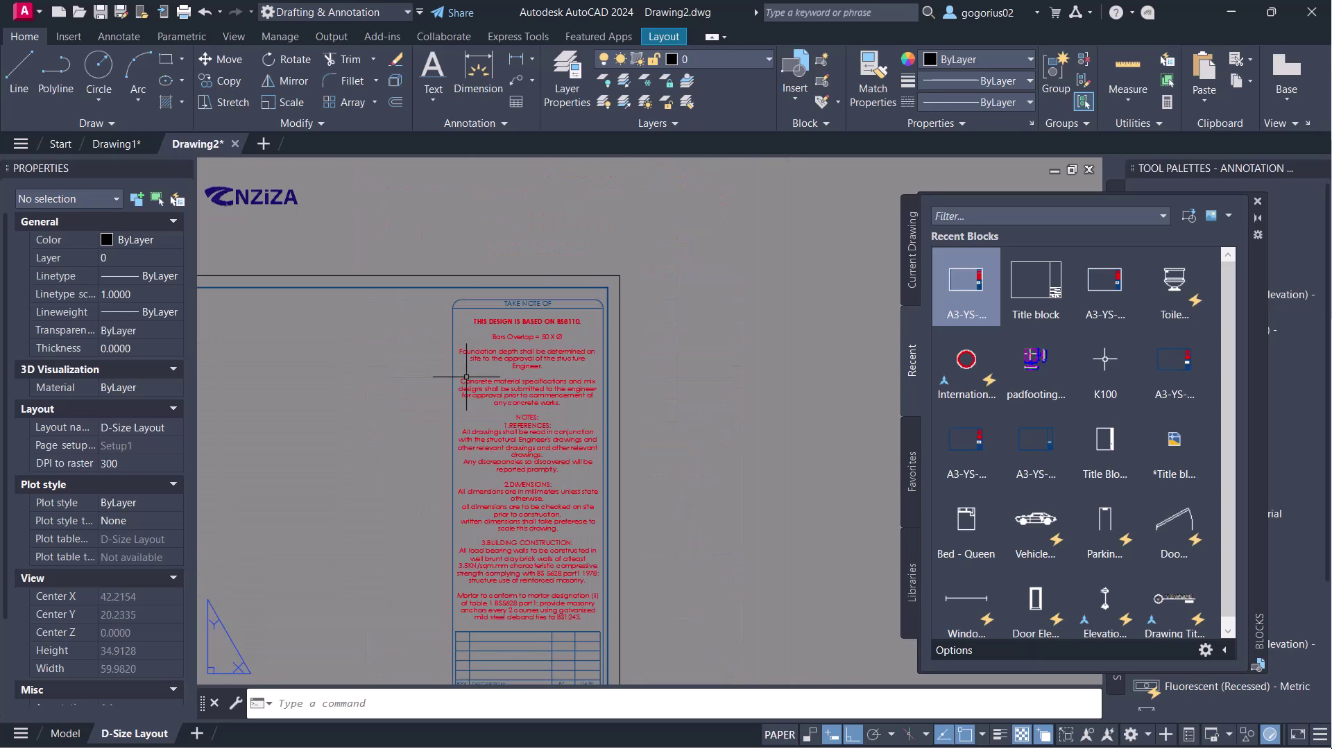
scroll(586, 215, down, 10)
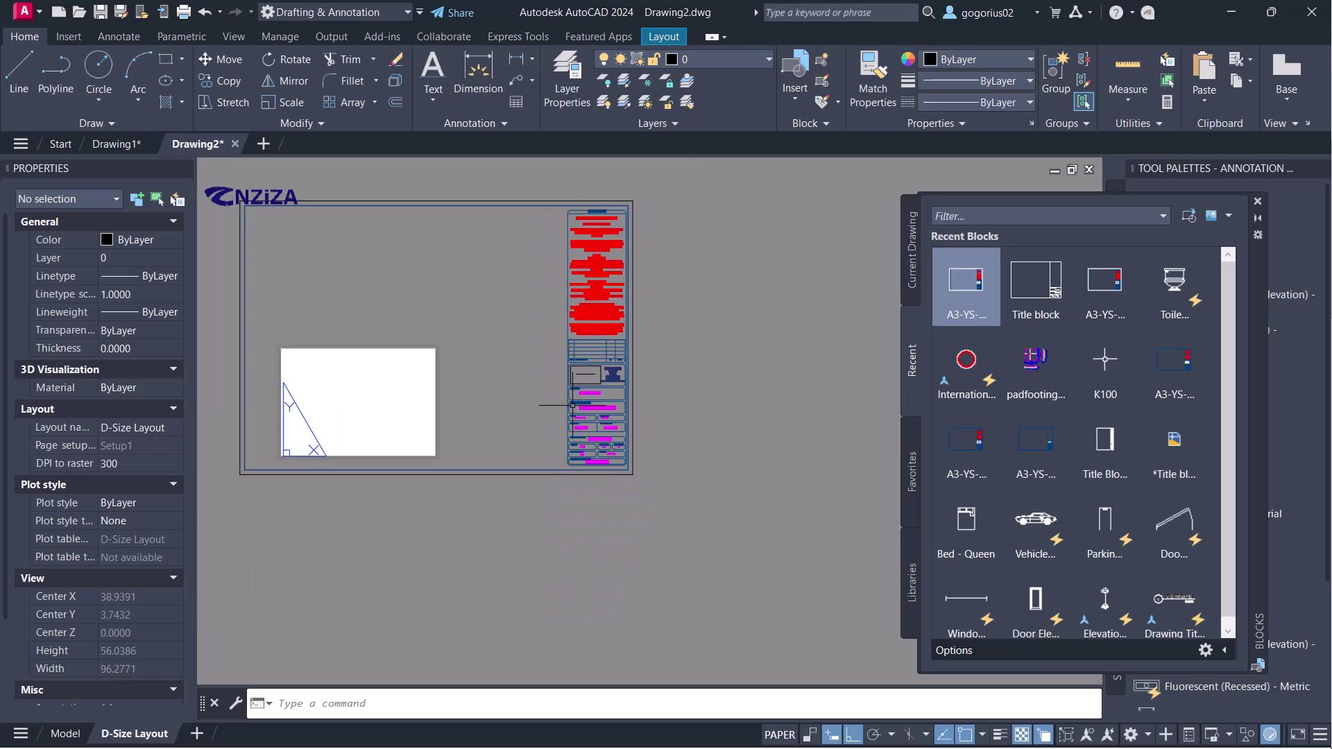
scroll(564, 417, up, 4)
scroll(564, 416, down, 3)
scroll(706, 496, down, 6)
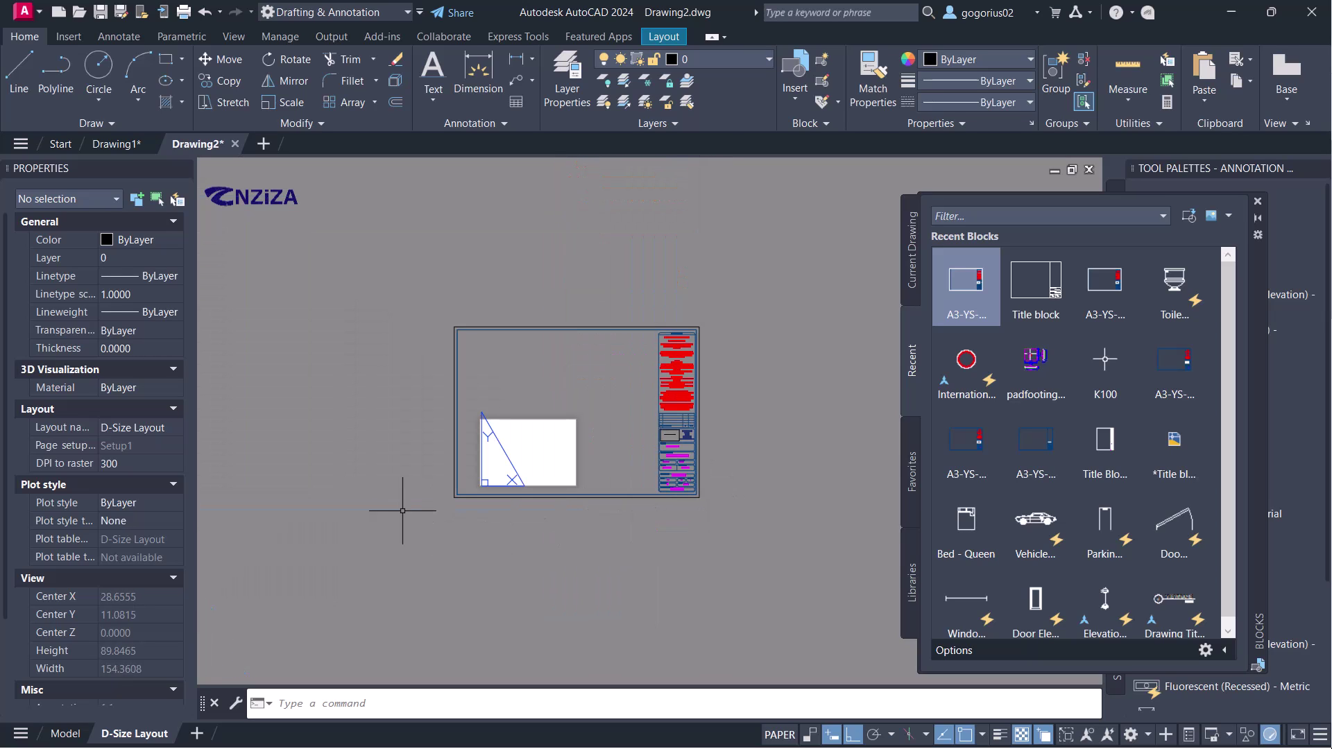
- Scale the A3-YS-titleblock block down freehand by a factor of about 0.034, using its lower-left corner as base point
click(452, 497)
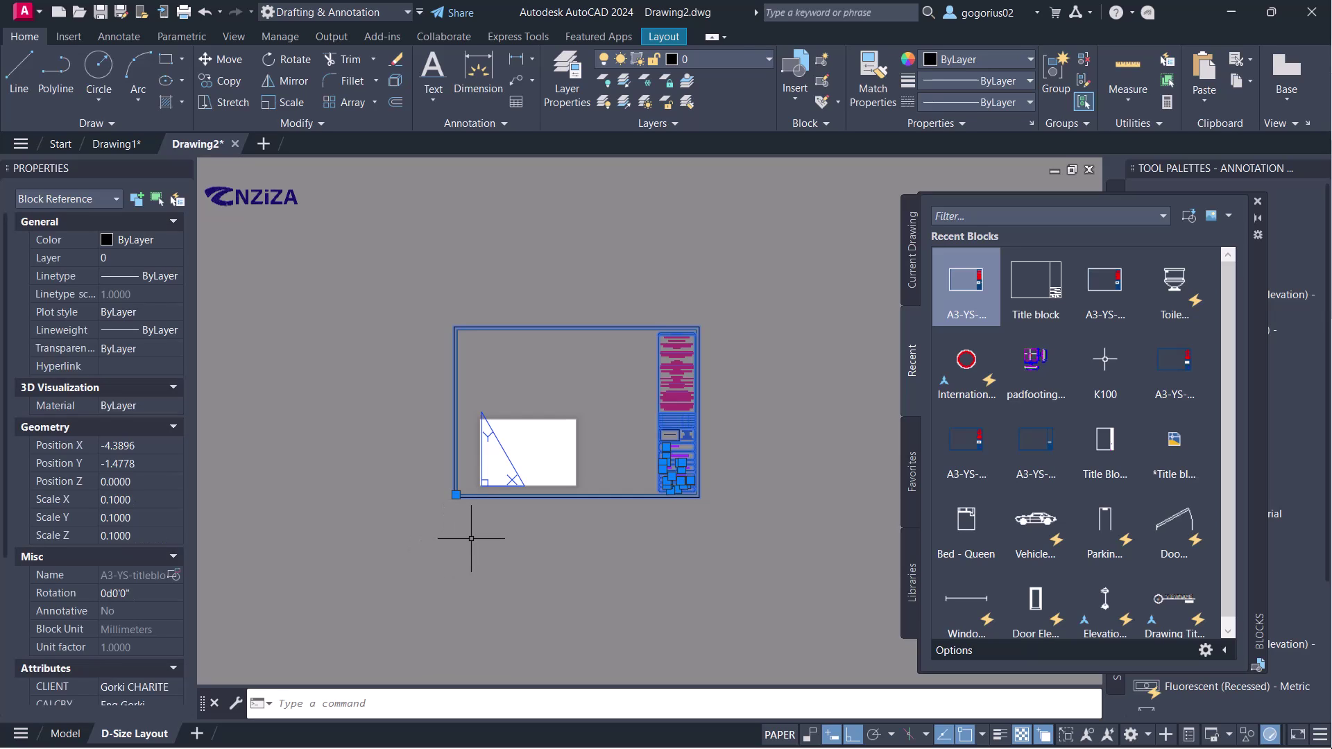
text(sc)
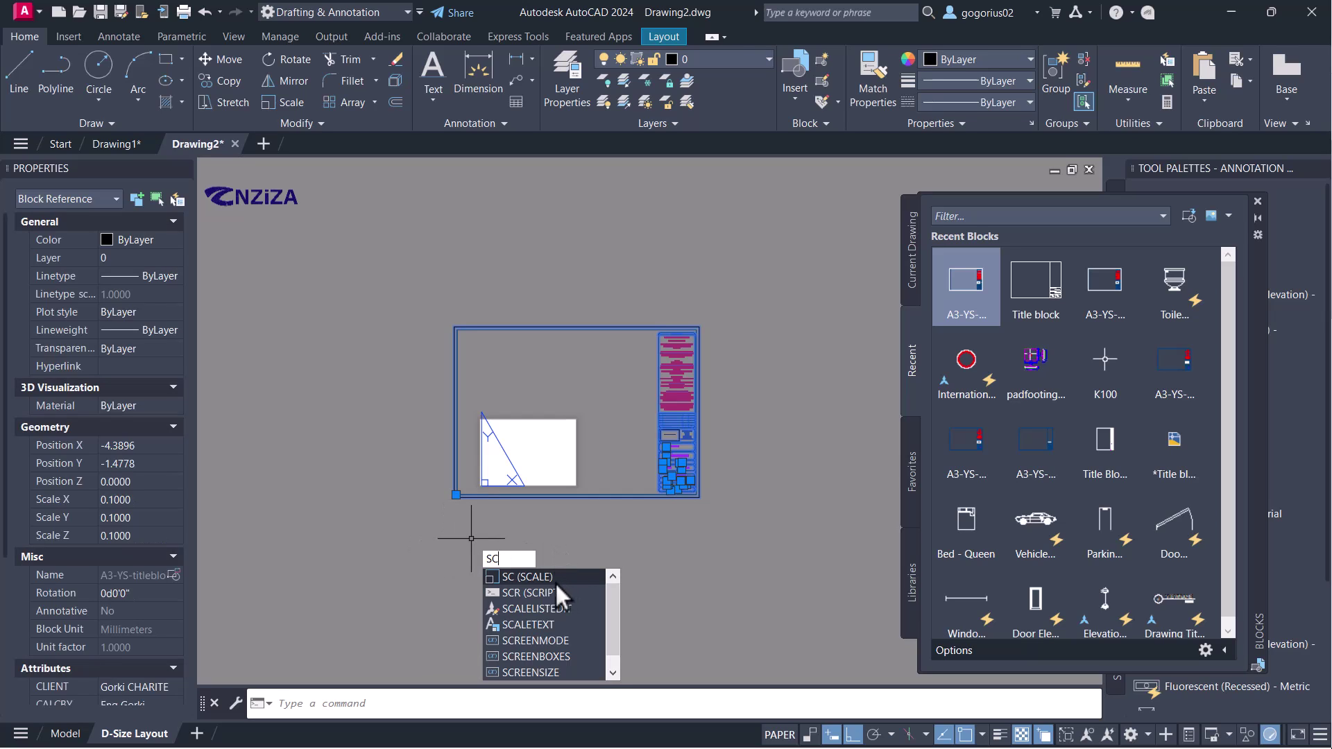
key(Return)
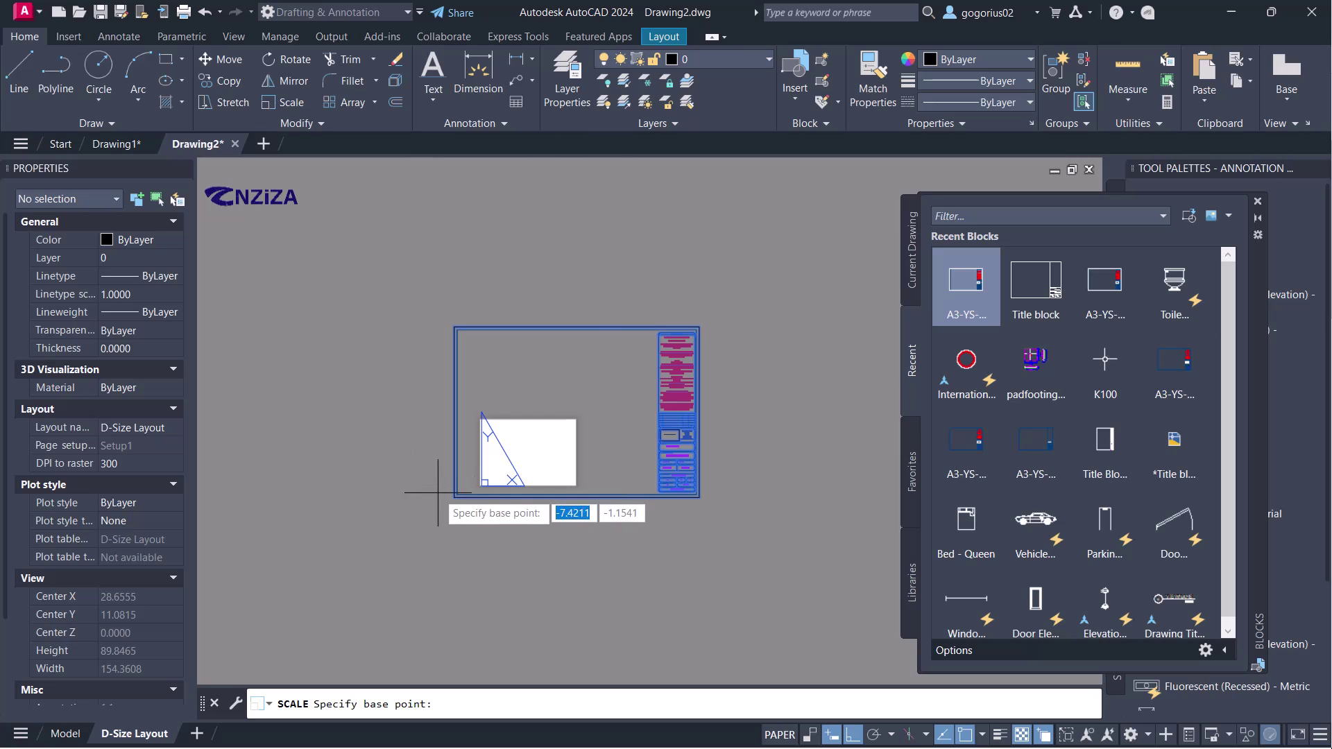
click(454, 497)
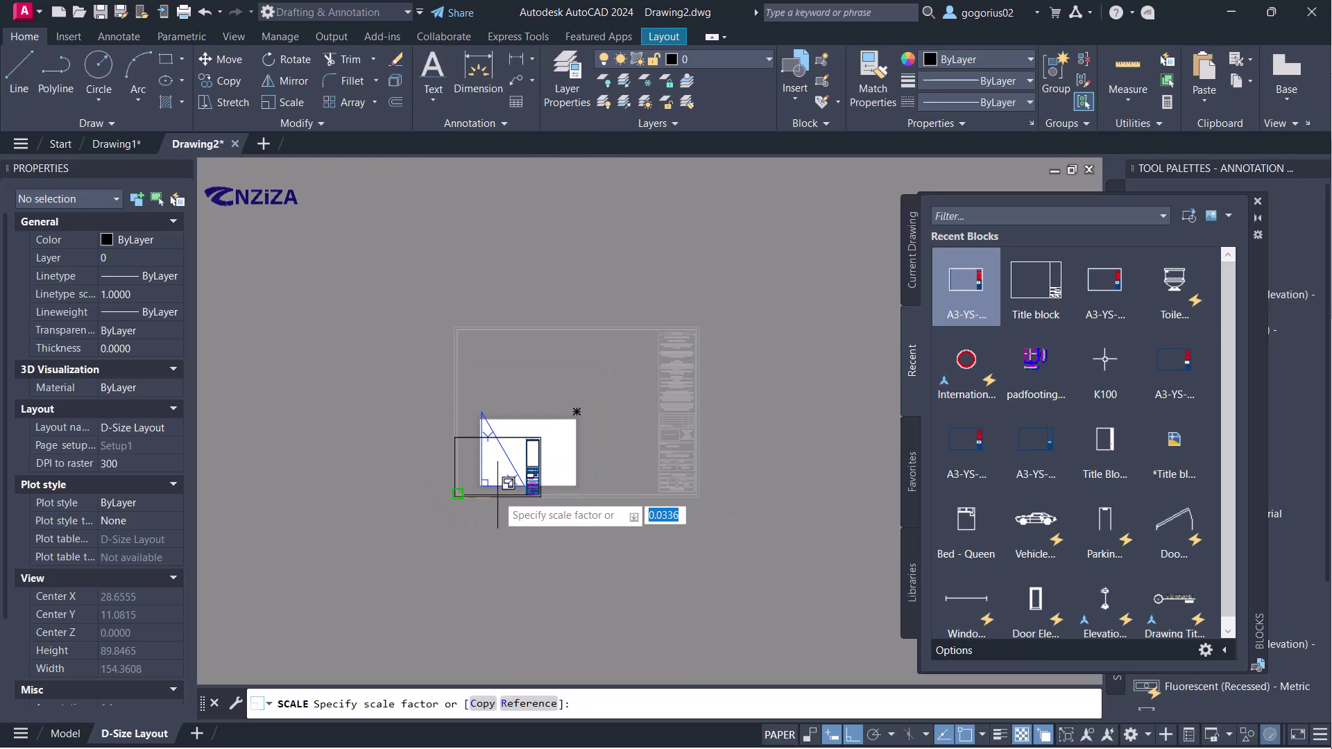
click(506, 493)
- Move the title block by its lower-left corner to just inside the sheet's lower-left corner, with ortho mode turned off
scroll(463, 521, up, 10)
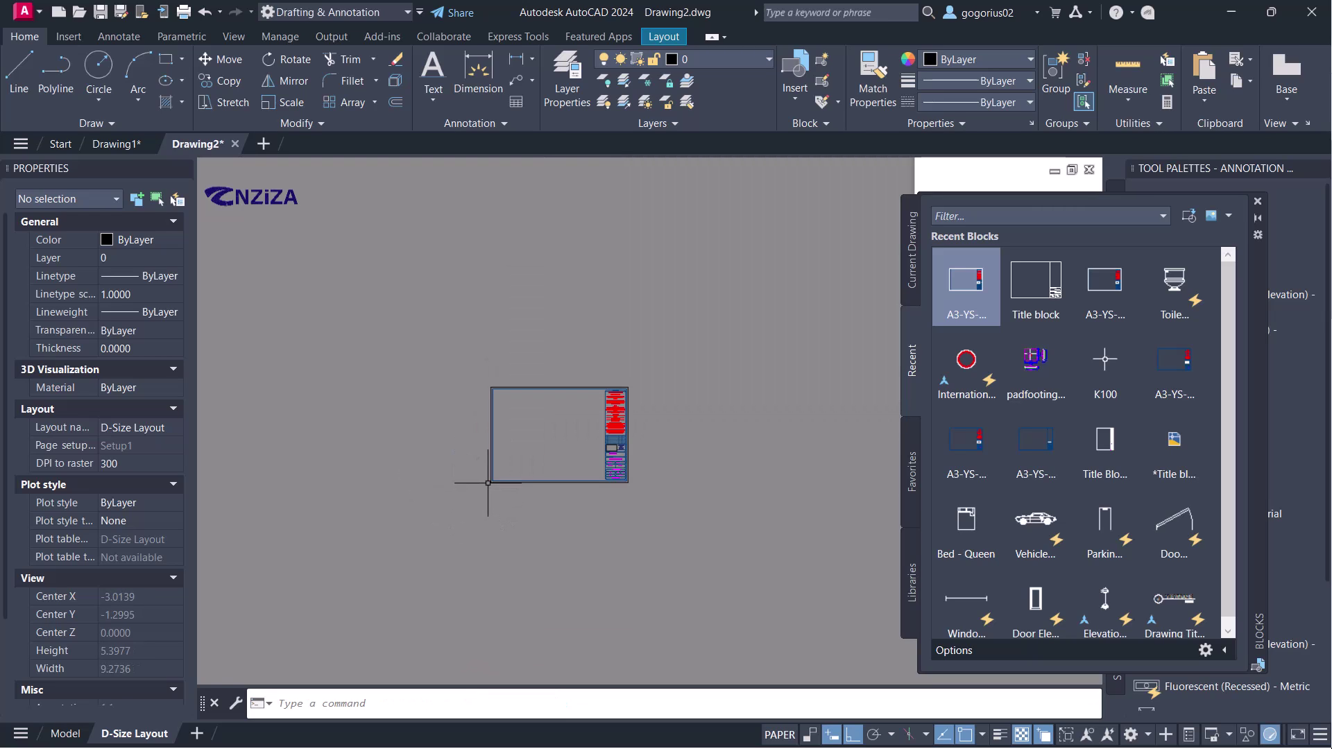
click(488, 483)
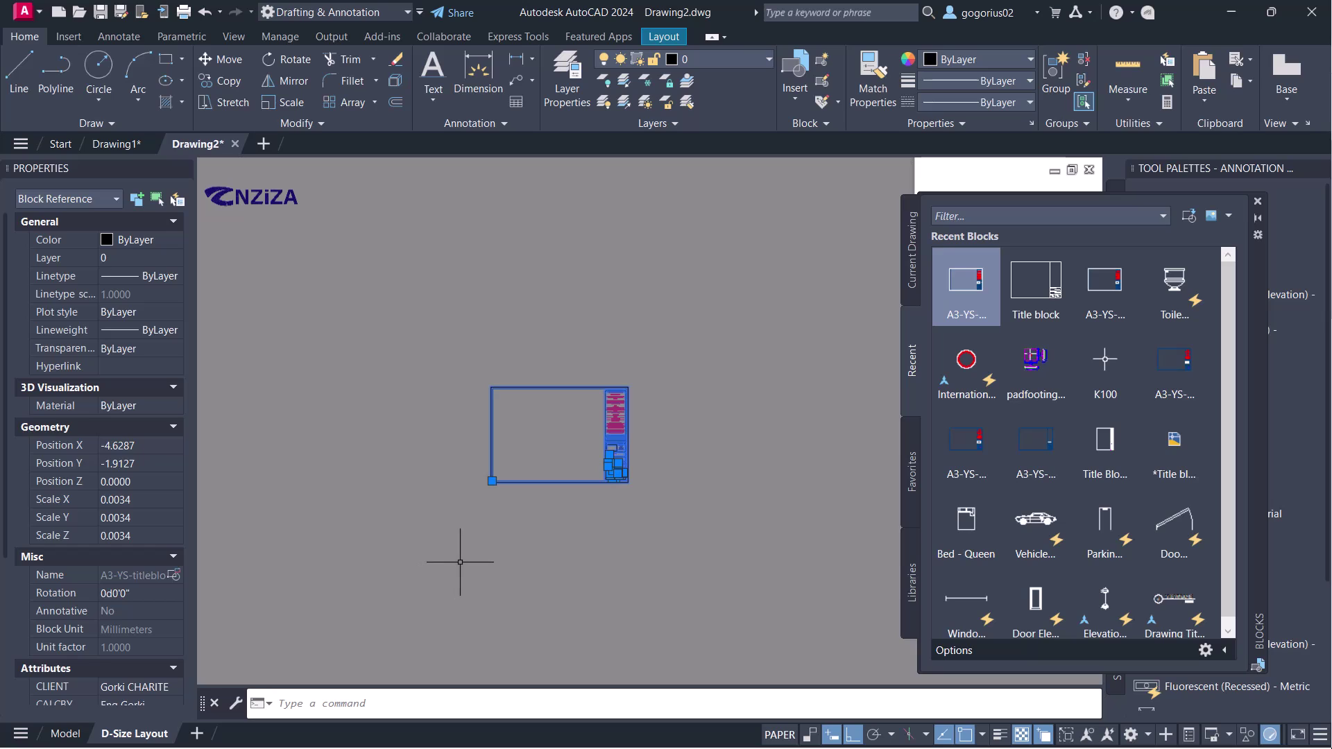
text(m)
click(535, 600)
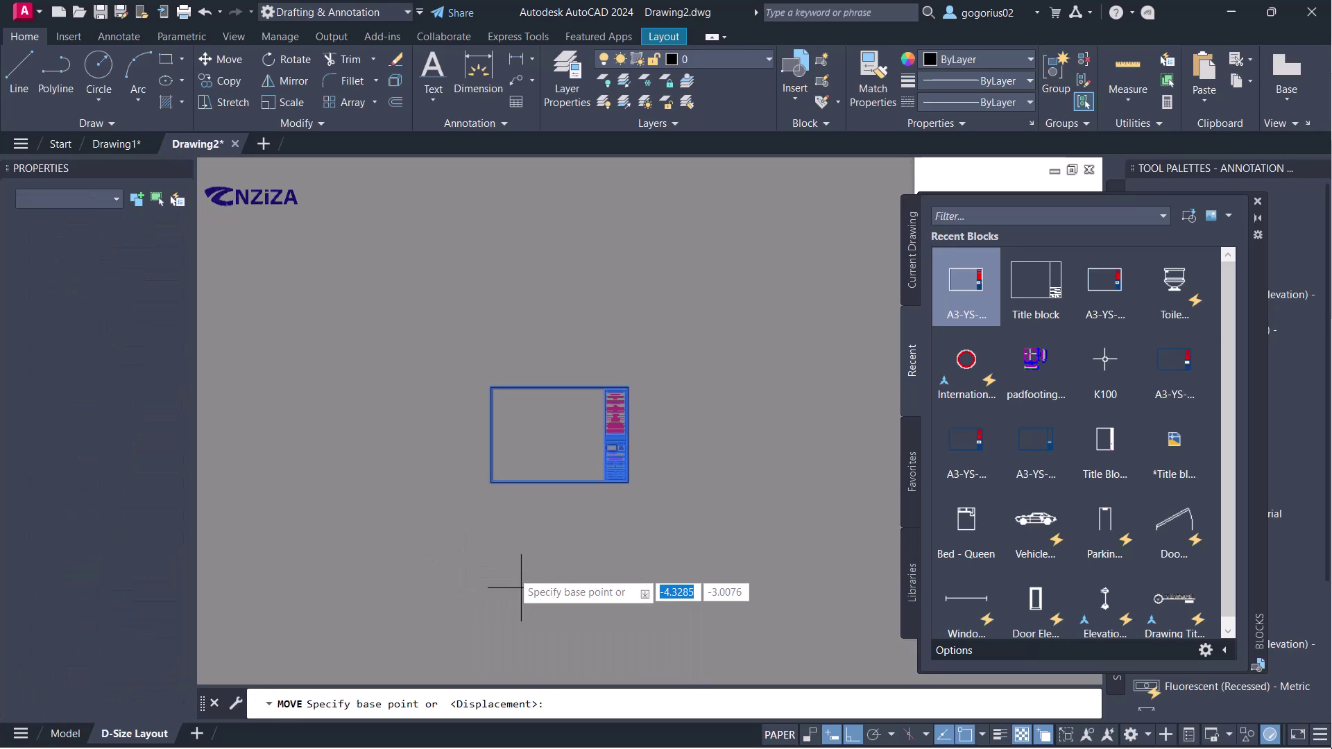
scroll(511, 527, up, 5)
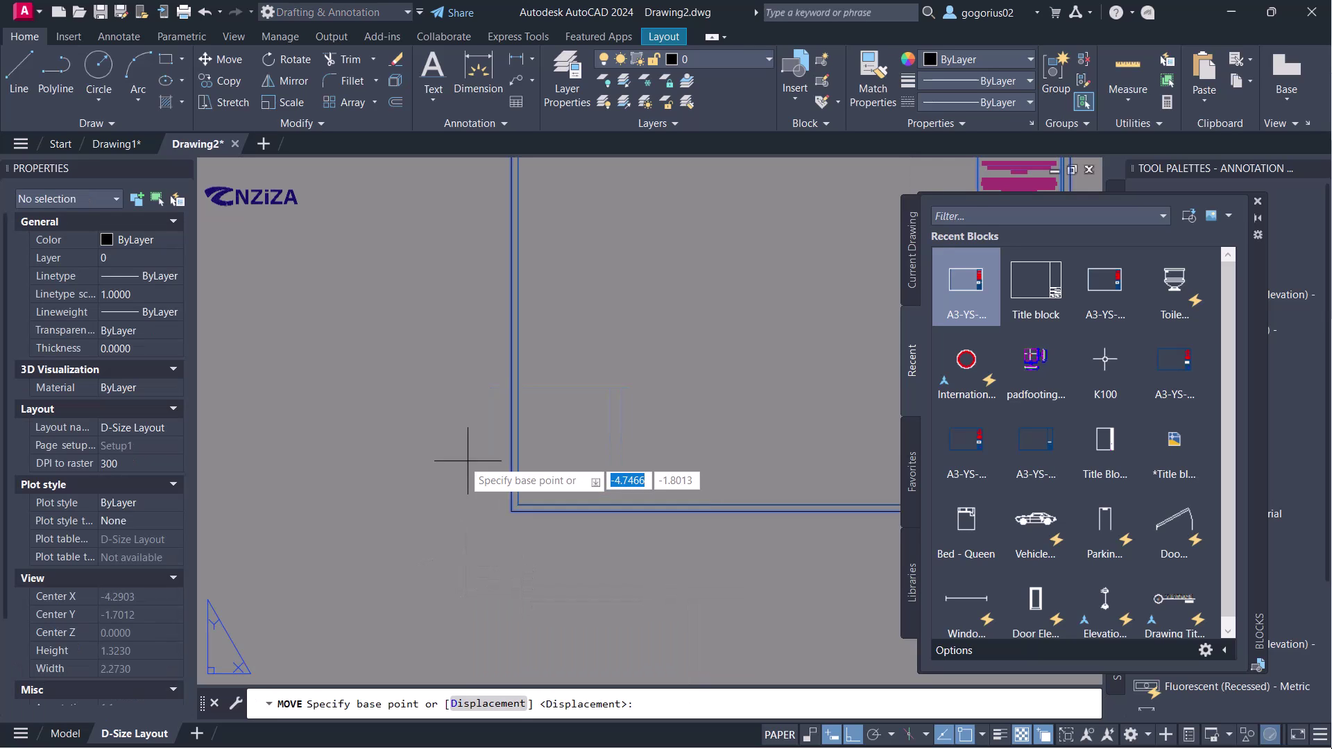
click(514, 510)
scroll(514, 510, down, 5)
scroll(436, 494, up, 4)
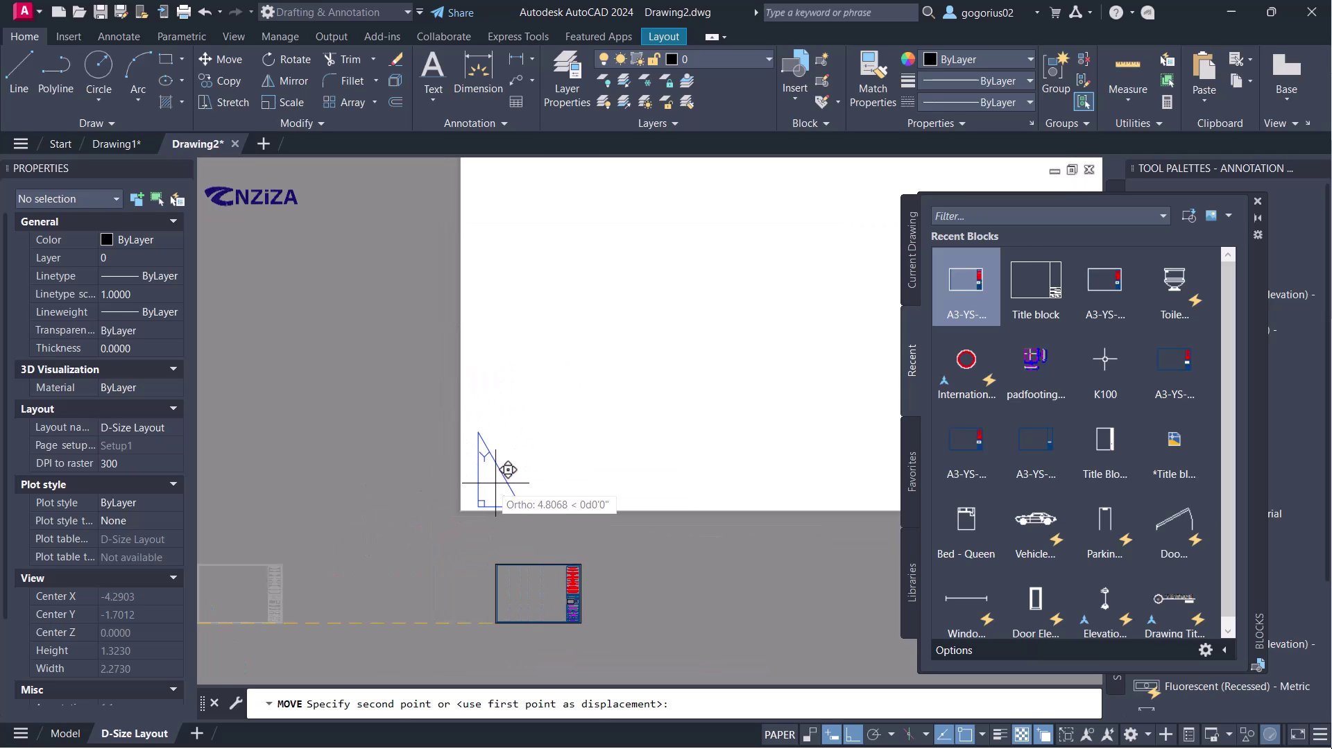
click(853, 734)
scroll(475, 499, up, 5)
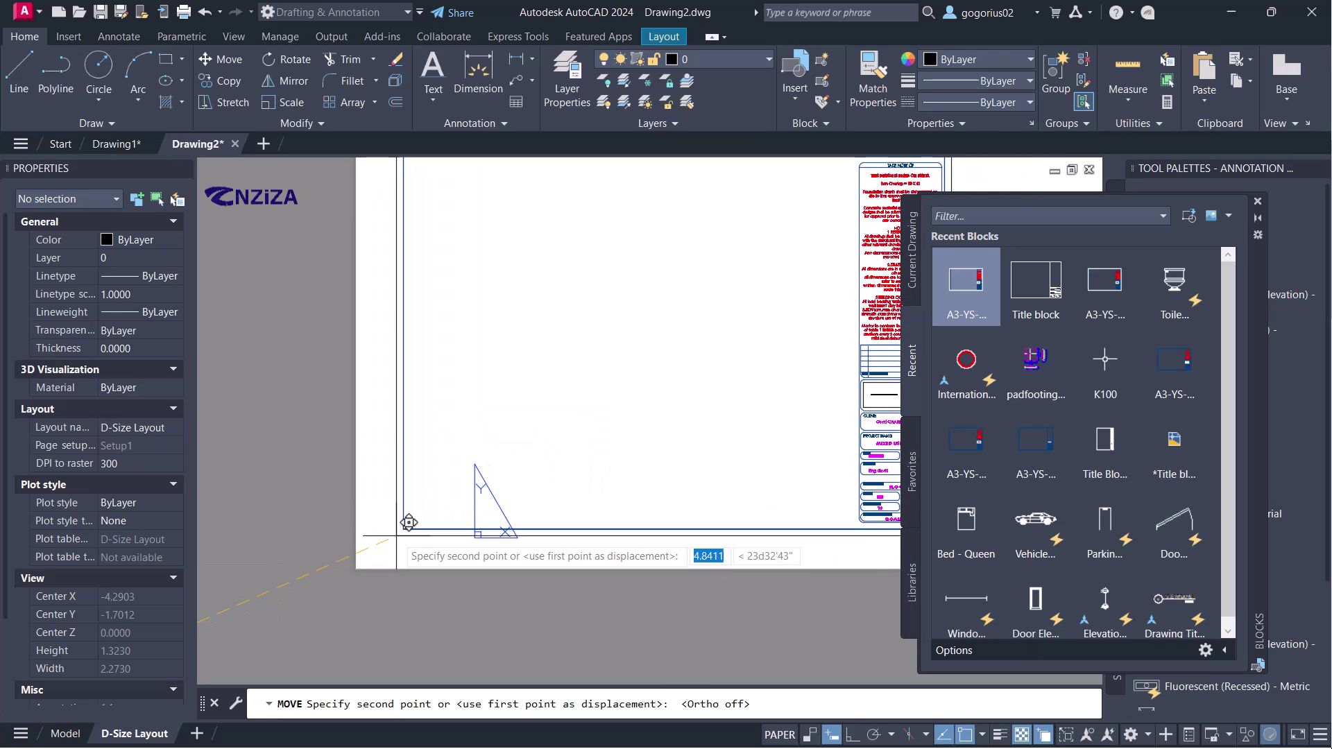
click(408, 523)
scroll(348, 572, down, 8)
- Scale the title block up freehand from its lower-left corner until its border nearly fills the sheet, and check the fit
click(410, 553)
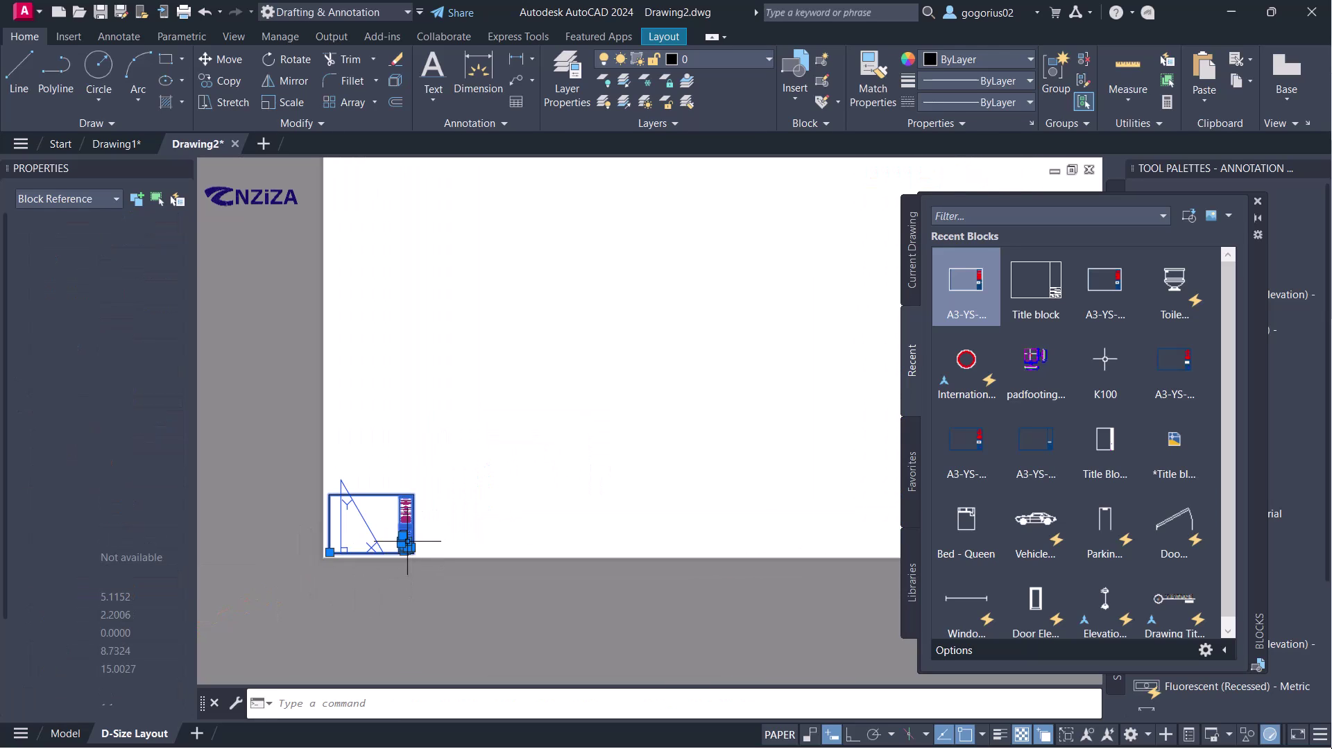
text(sc)
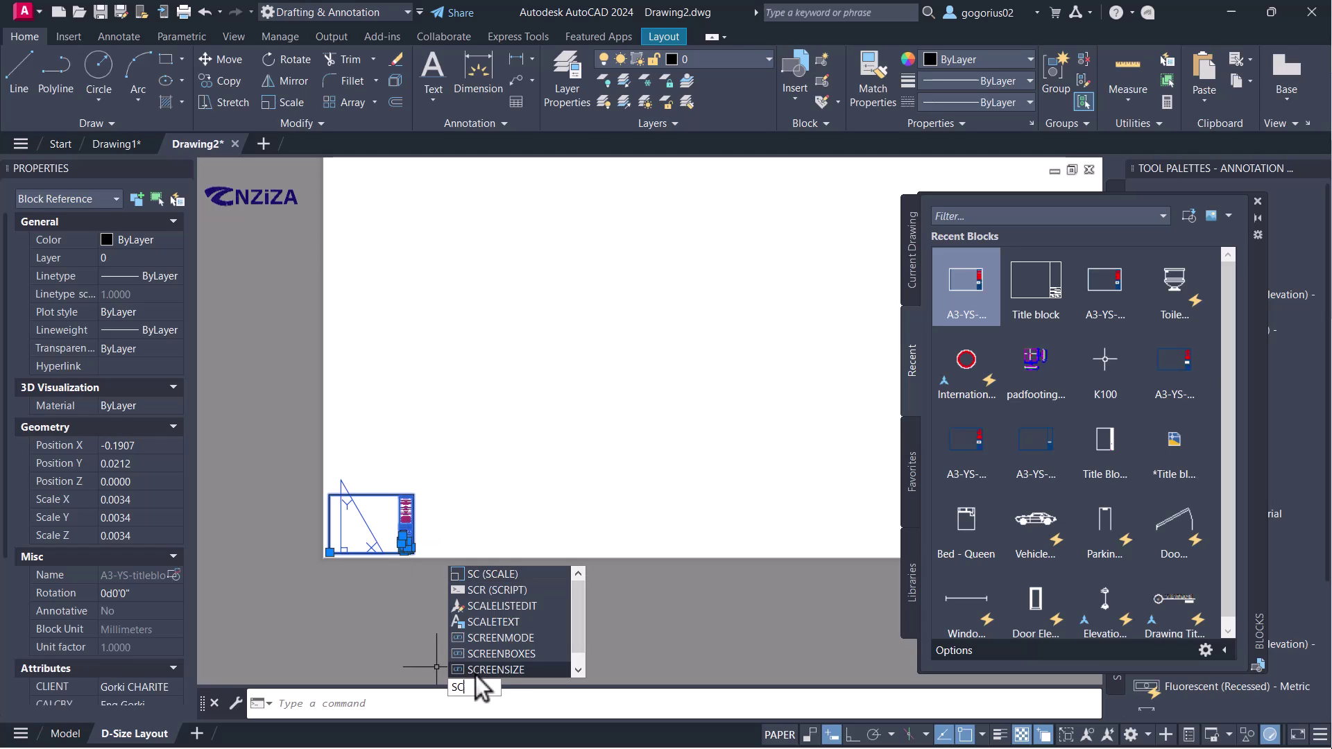
click(457, 571)
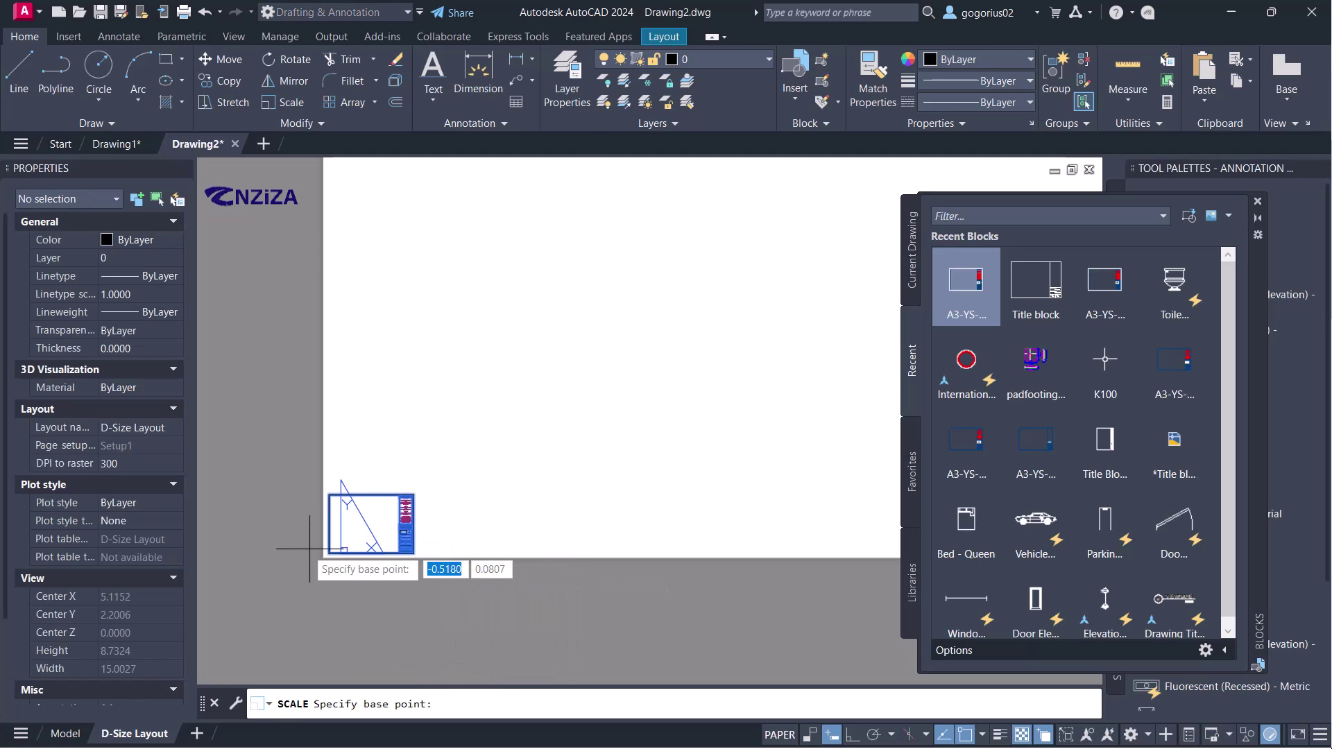
click(330, 552)
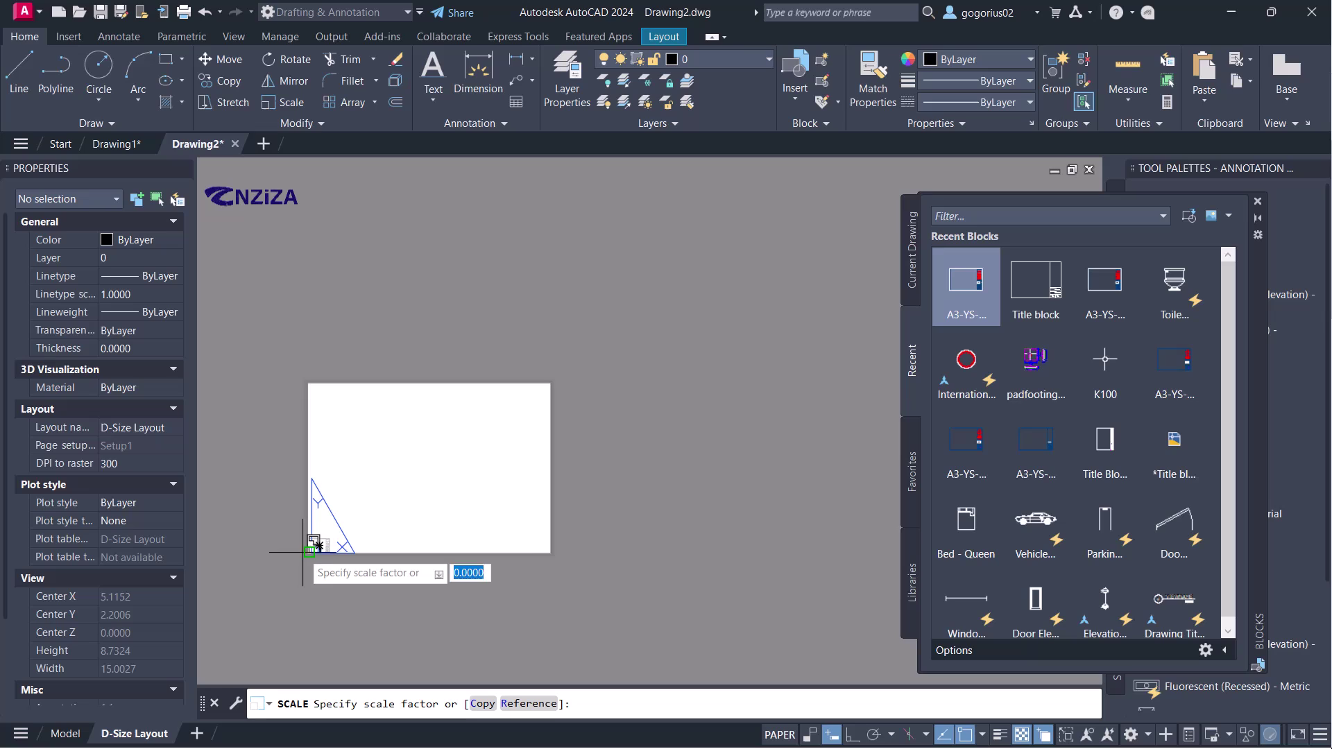
click(429, 553)
scroll(350, 594, up, 4)
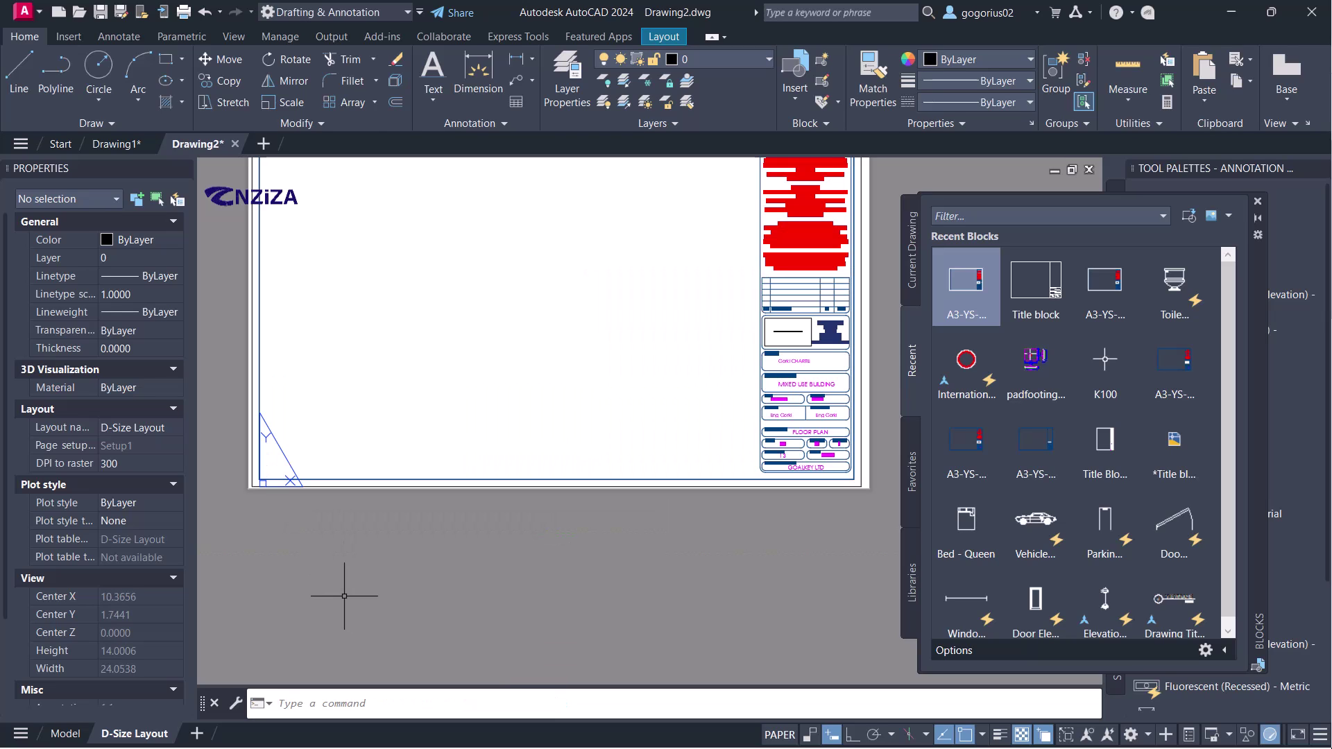
scroll(353, 596, down, 2)
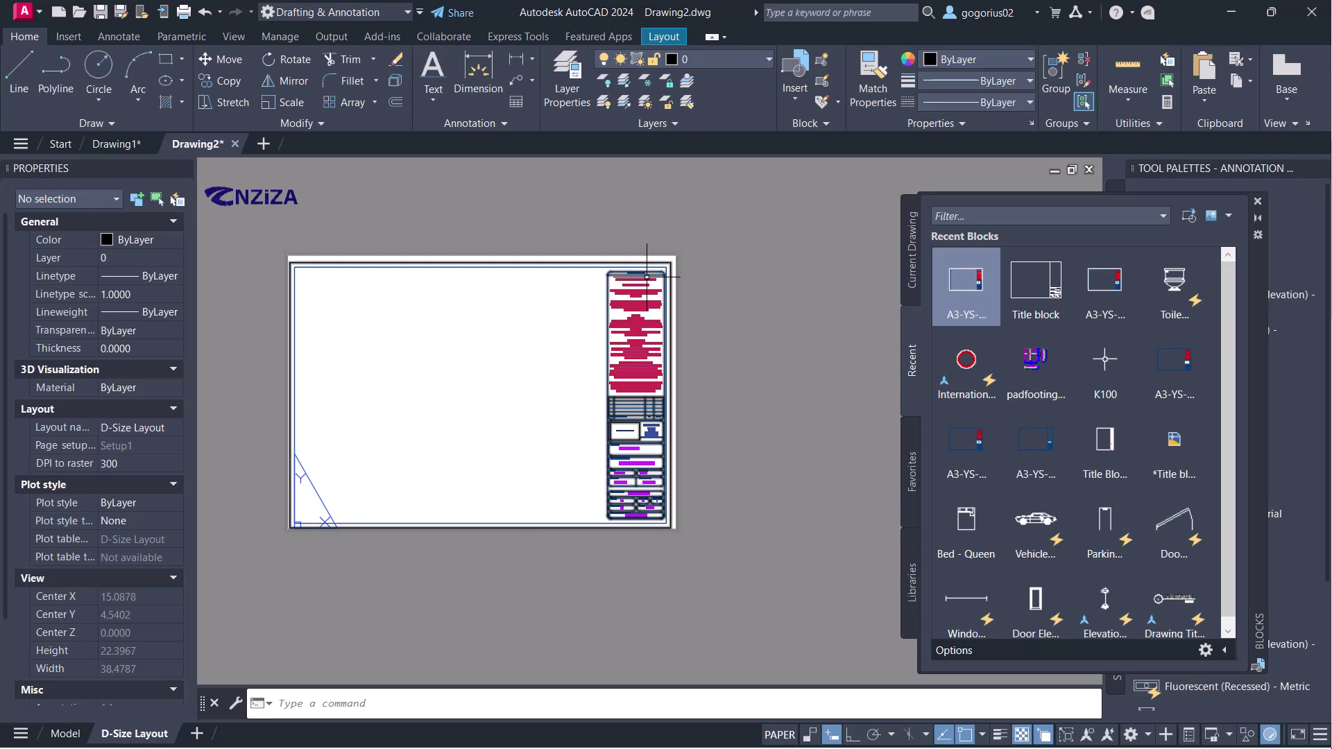
scroll(667, 527, up, 4)
scroll(697, 543, down, 6)
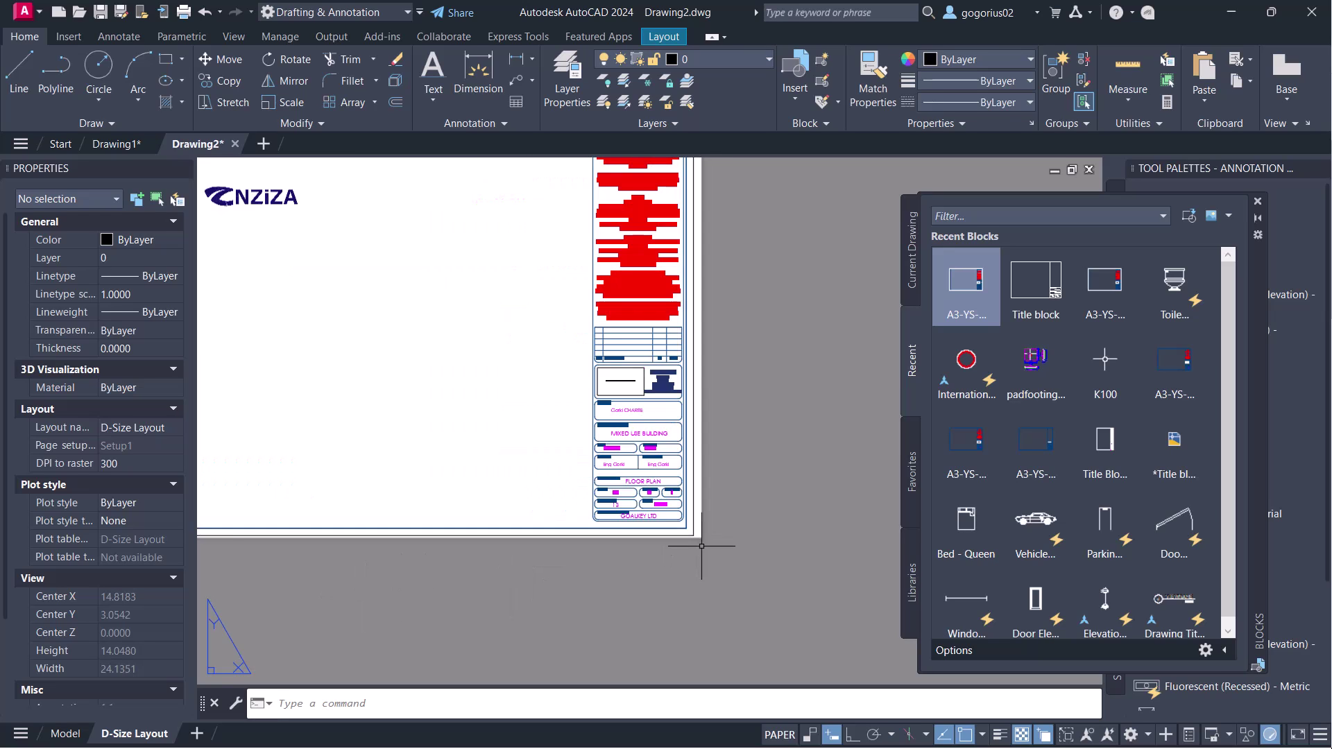
scroll(676, 541, up, 2)
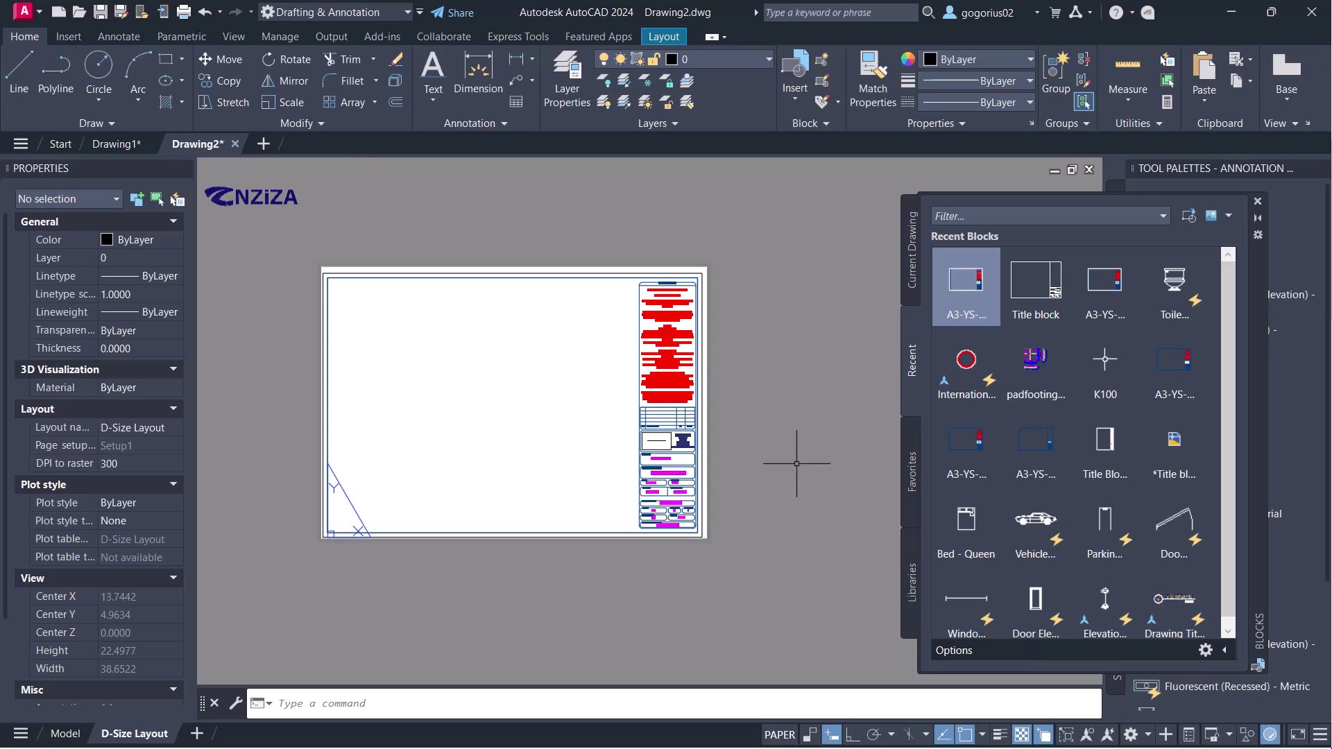
- Close the block library, and draw a rectangle in model space with a larger circle surrounding it
click(1257, 201)
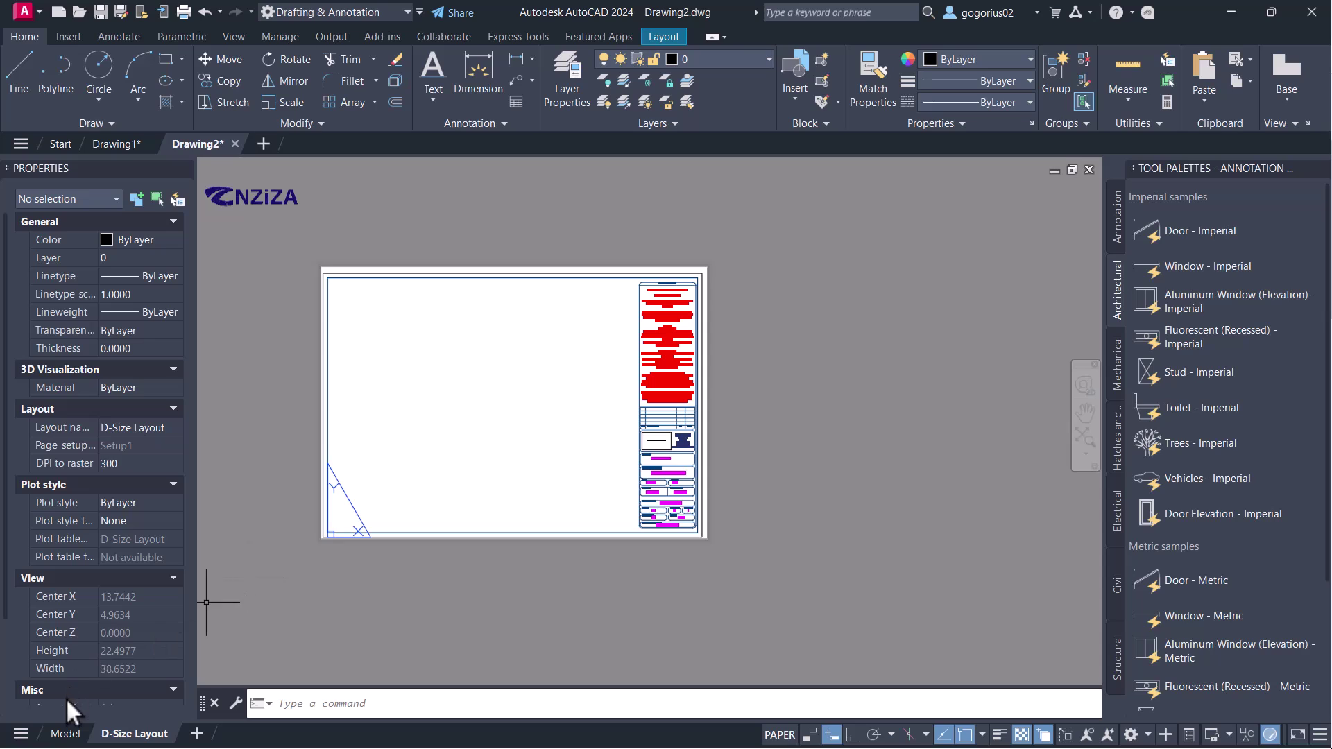
click(65, 733)
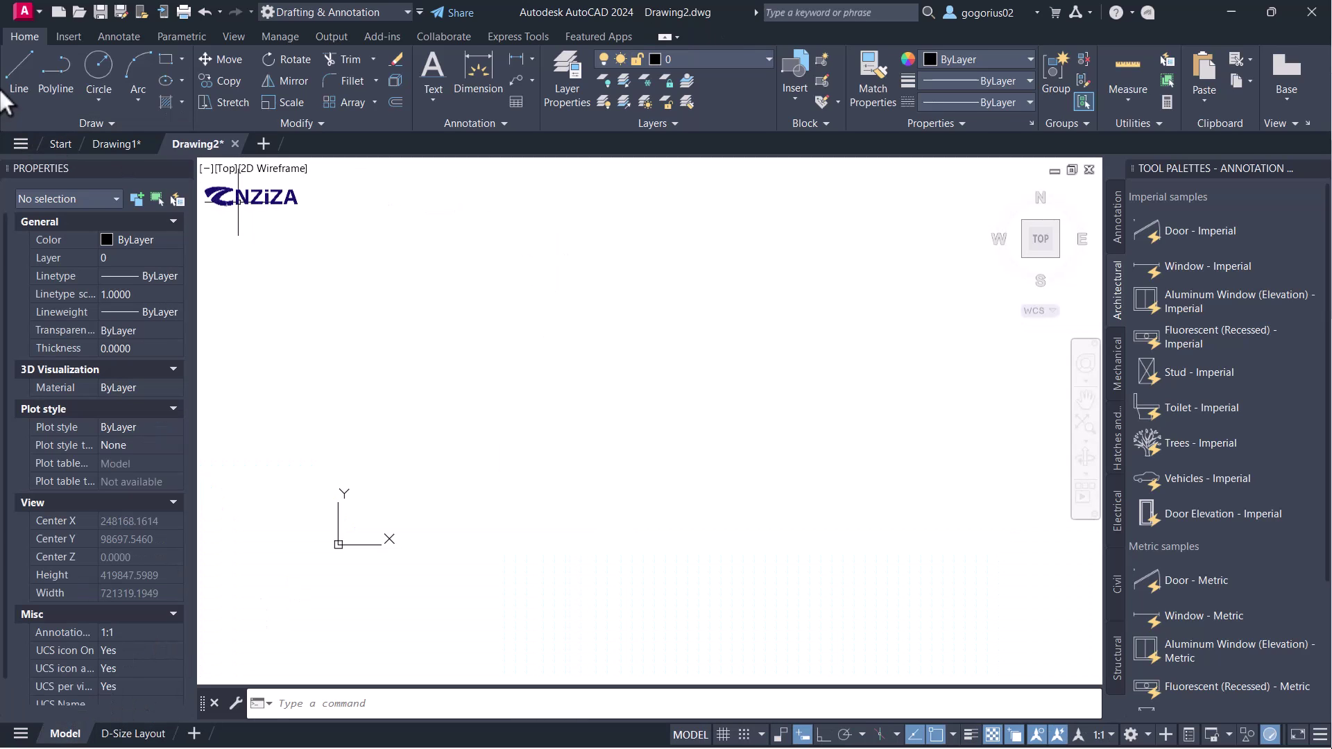
click(166, 59)
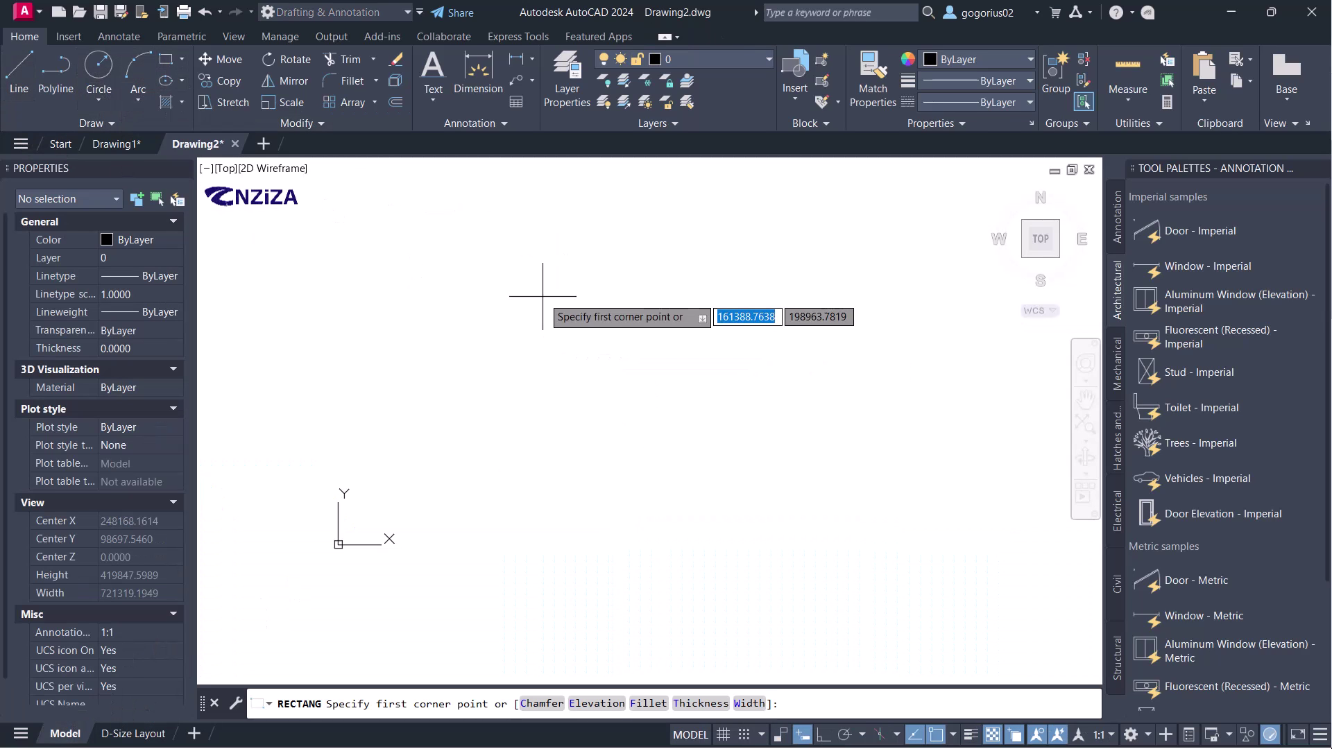
click(530, 289)
click(785, 457)
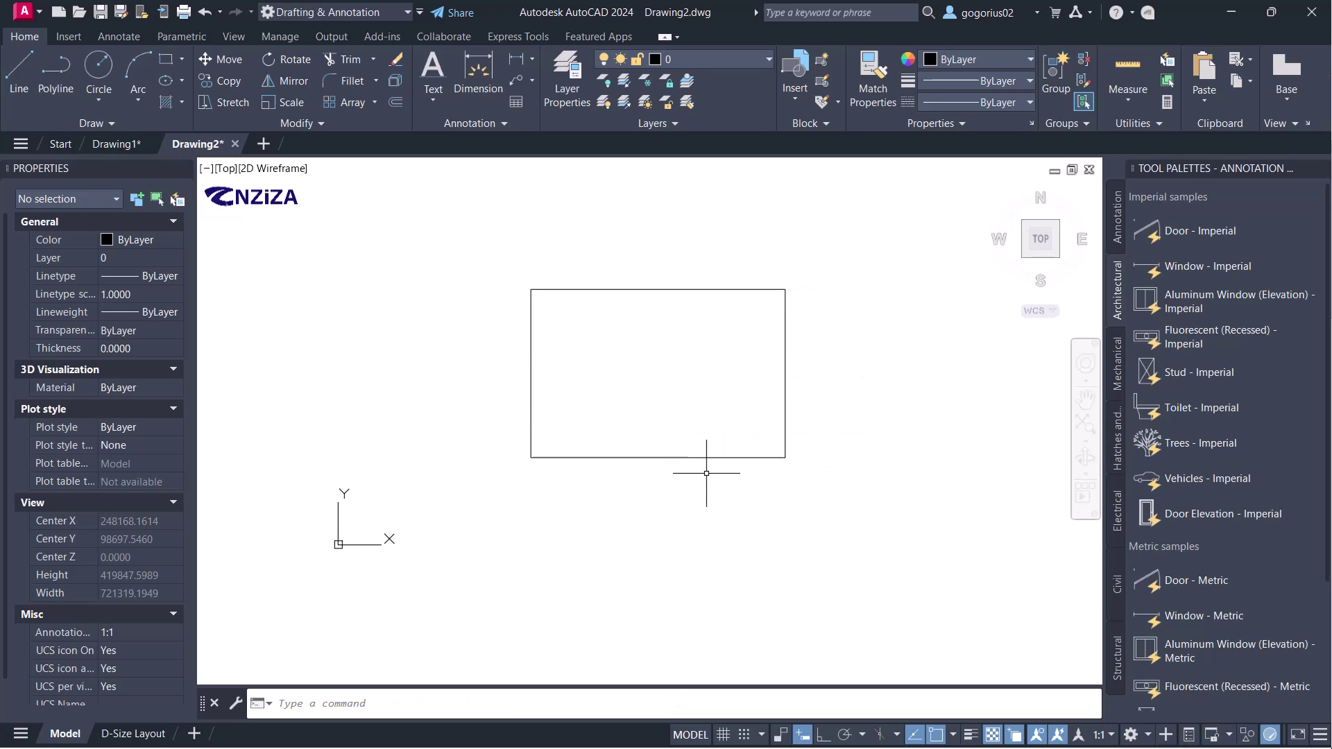
key(Return)
click(650, 350)
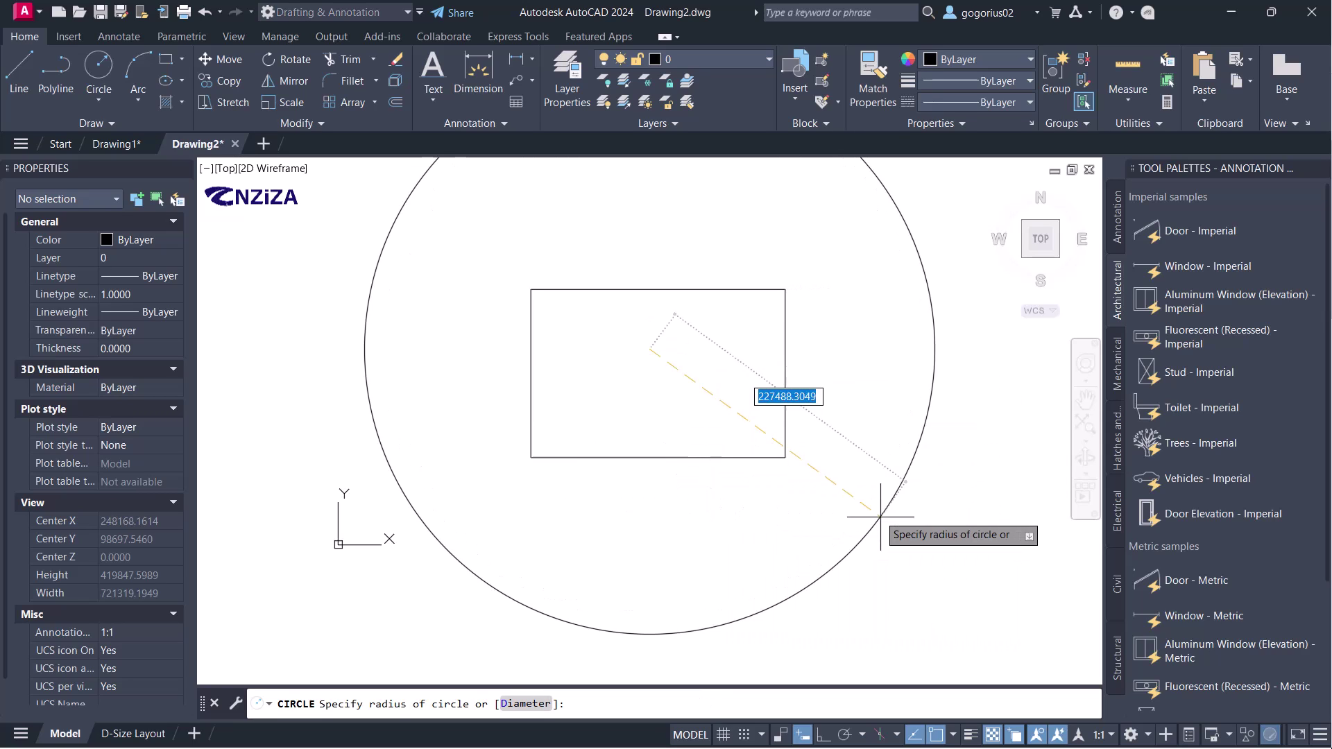
click(810, 472)
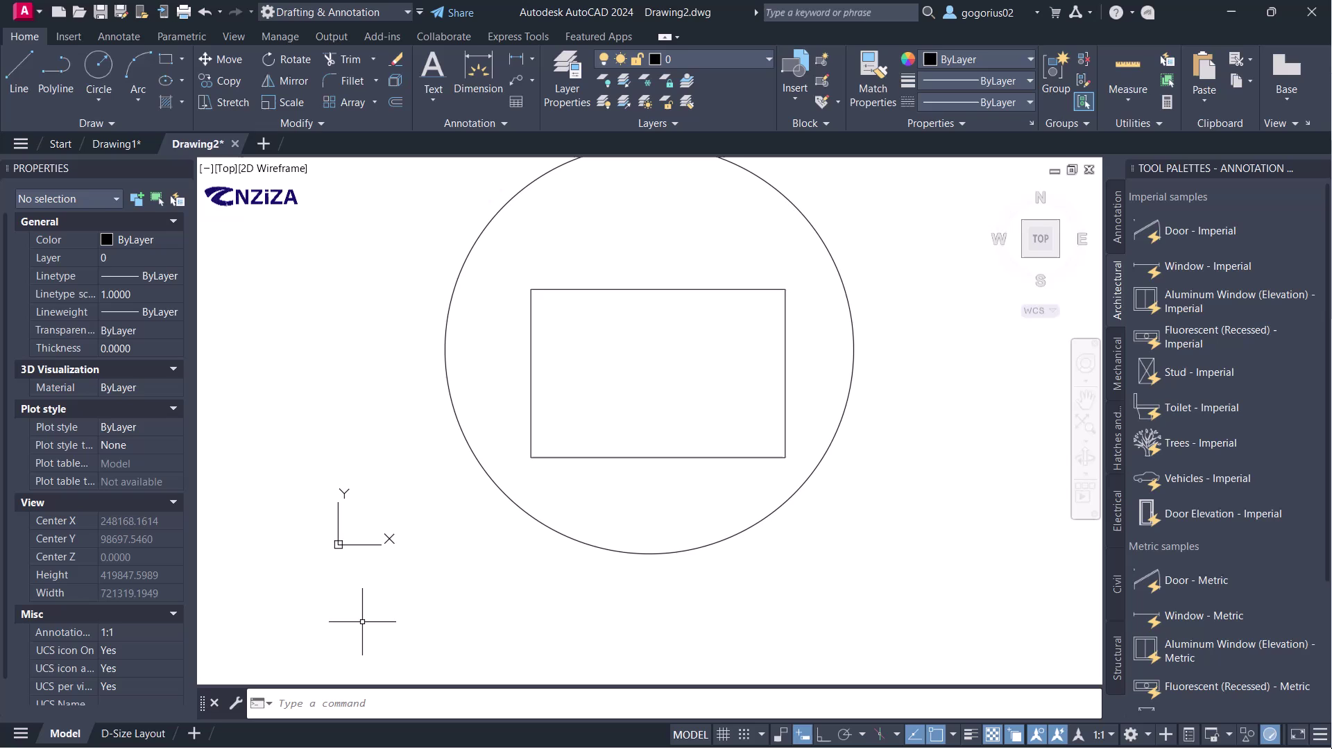
- Create a rectangular viewport on the D-Size Layout covering the empty drawing area beside the title block column, with object snap off
click(142, 736)
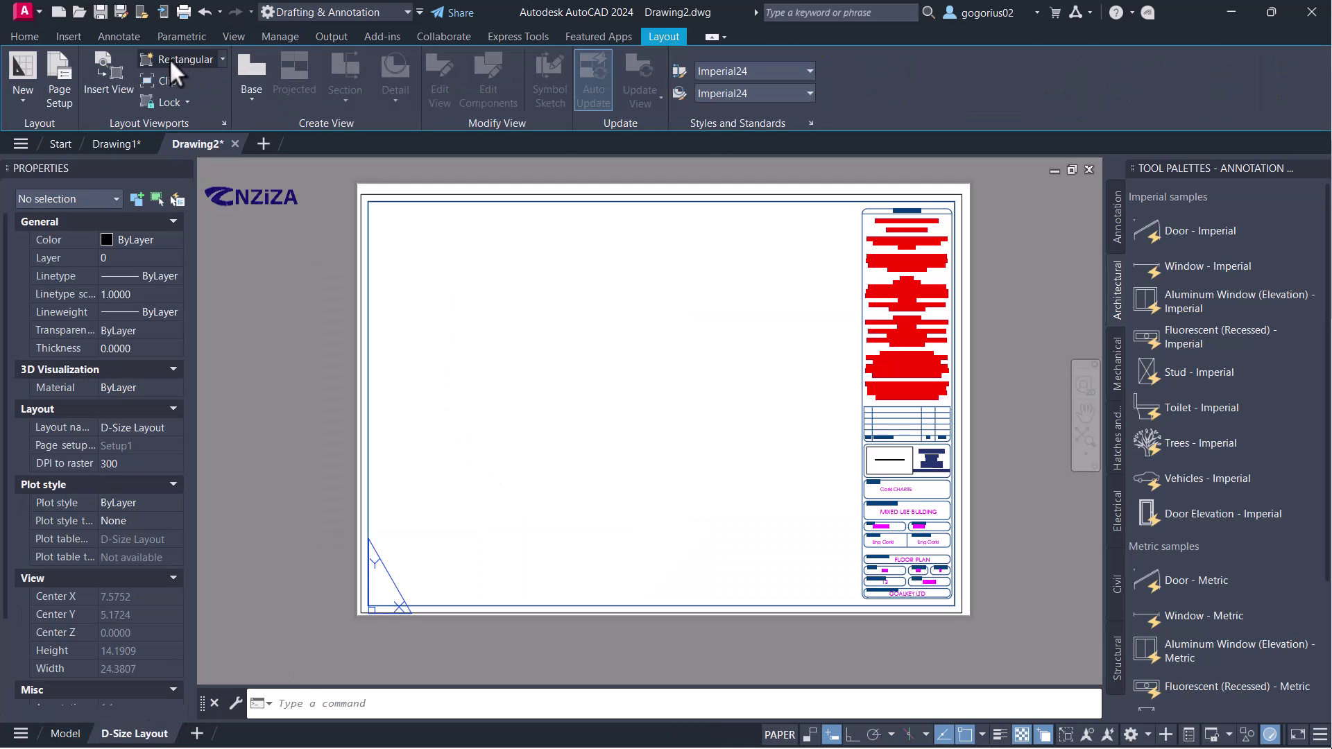
click(169, 58)
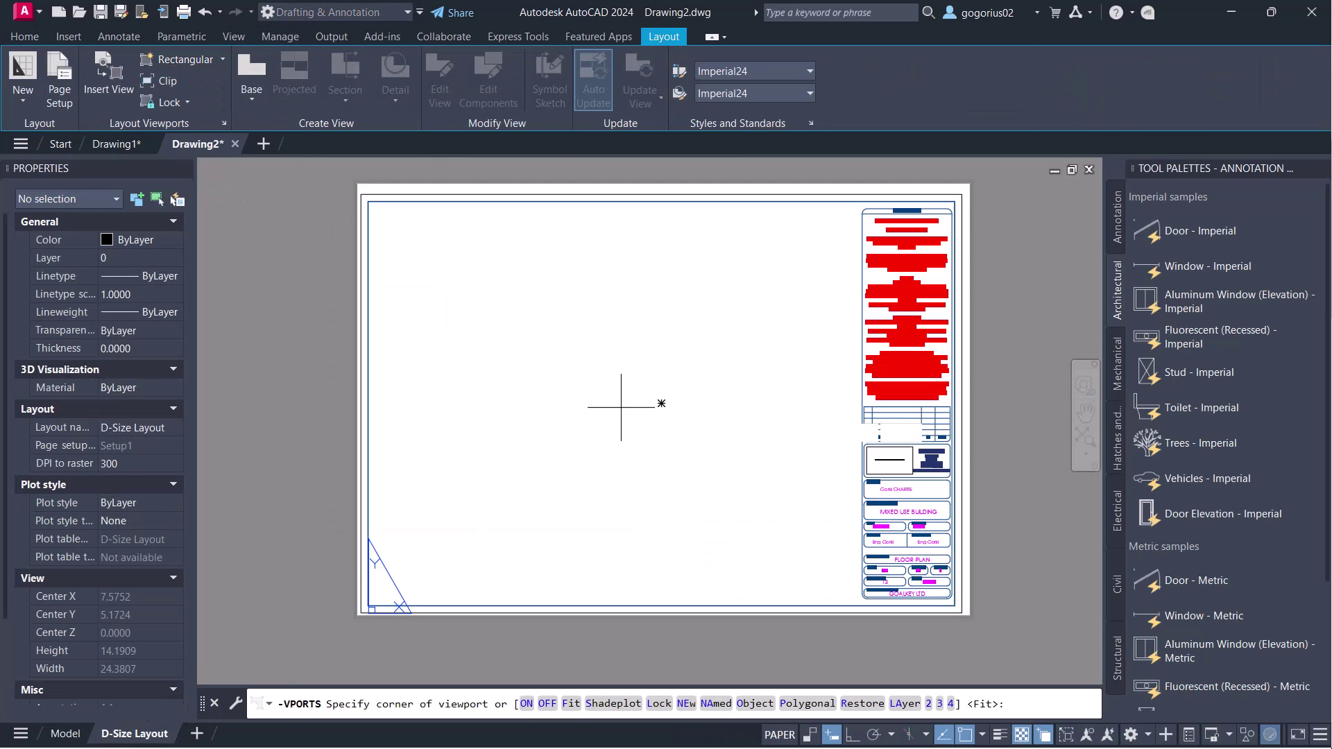
scroll(852, 602, up, 4)
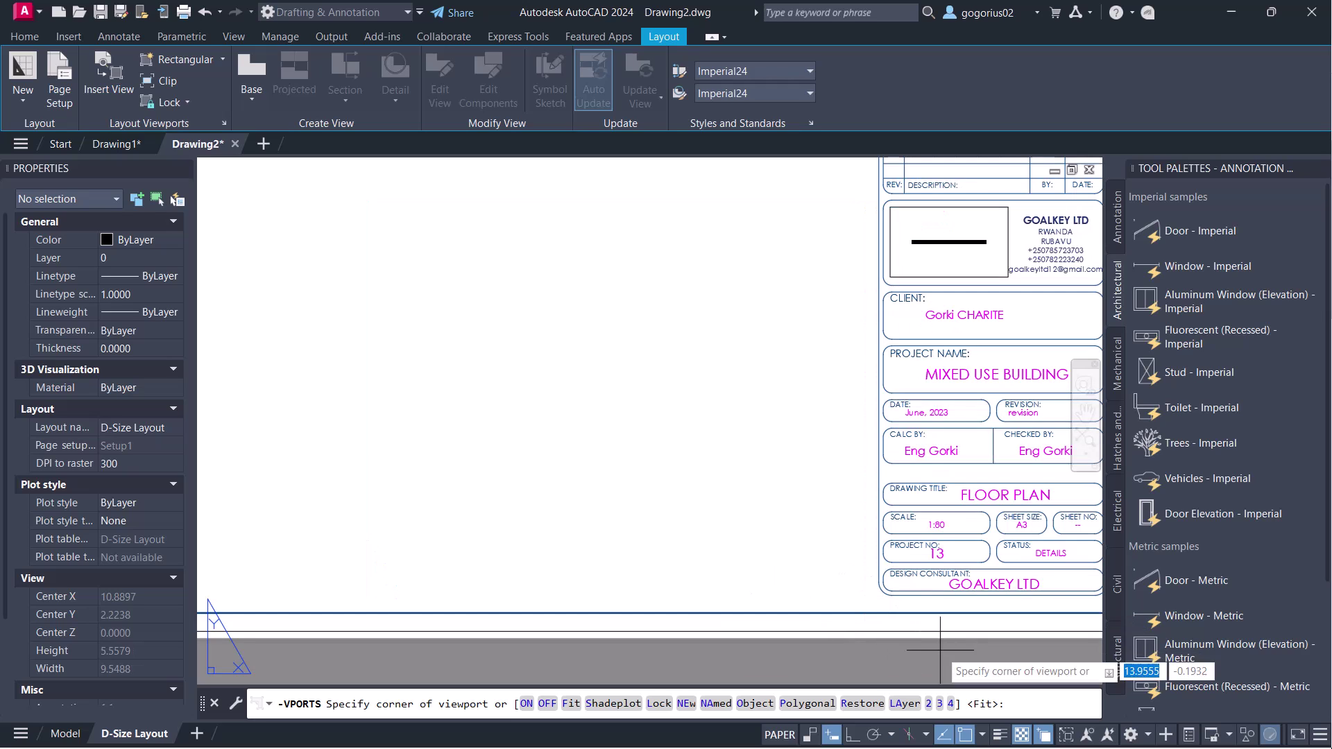
click(964, 735)
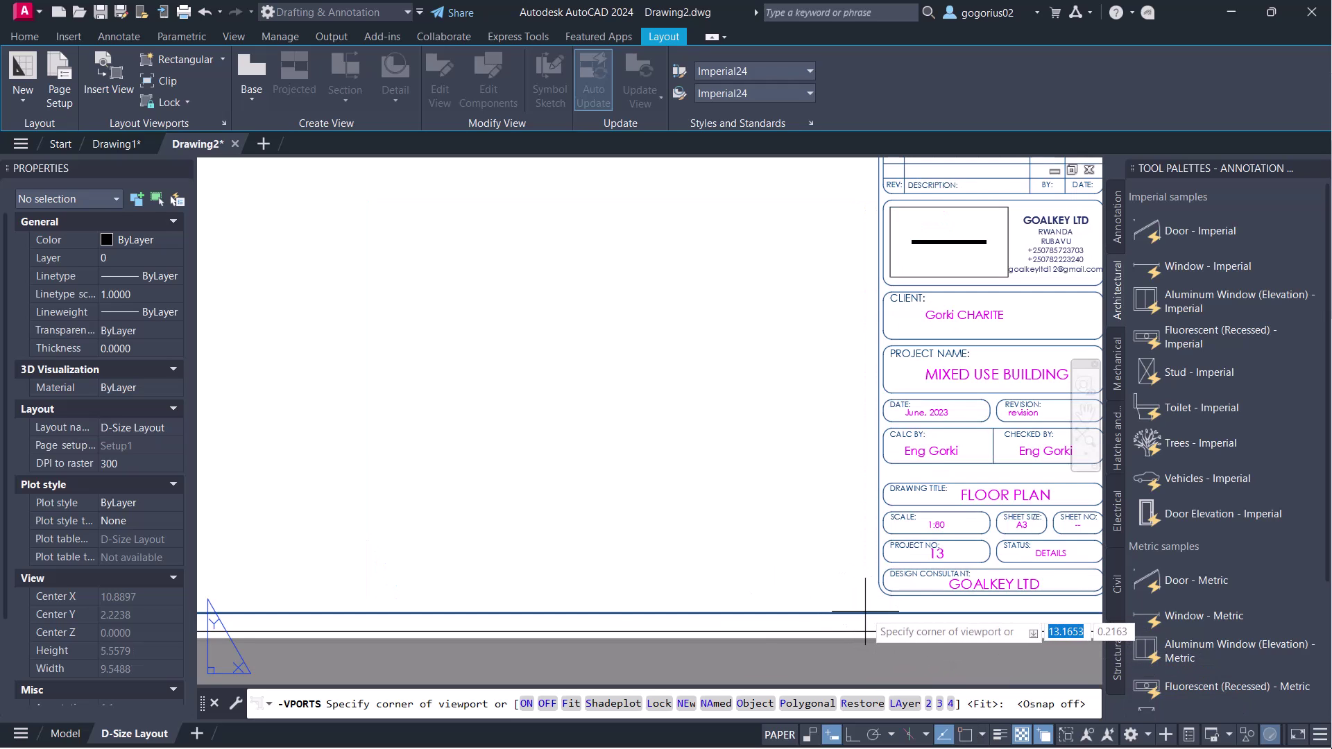
click(866, 610)
scroll(865, 611, down, 4)
scroll(627, 375, up, 3)
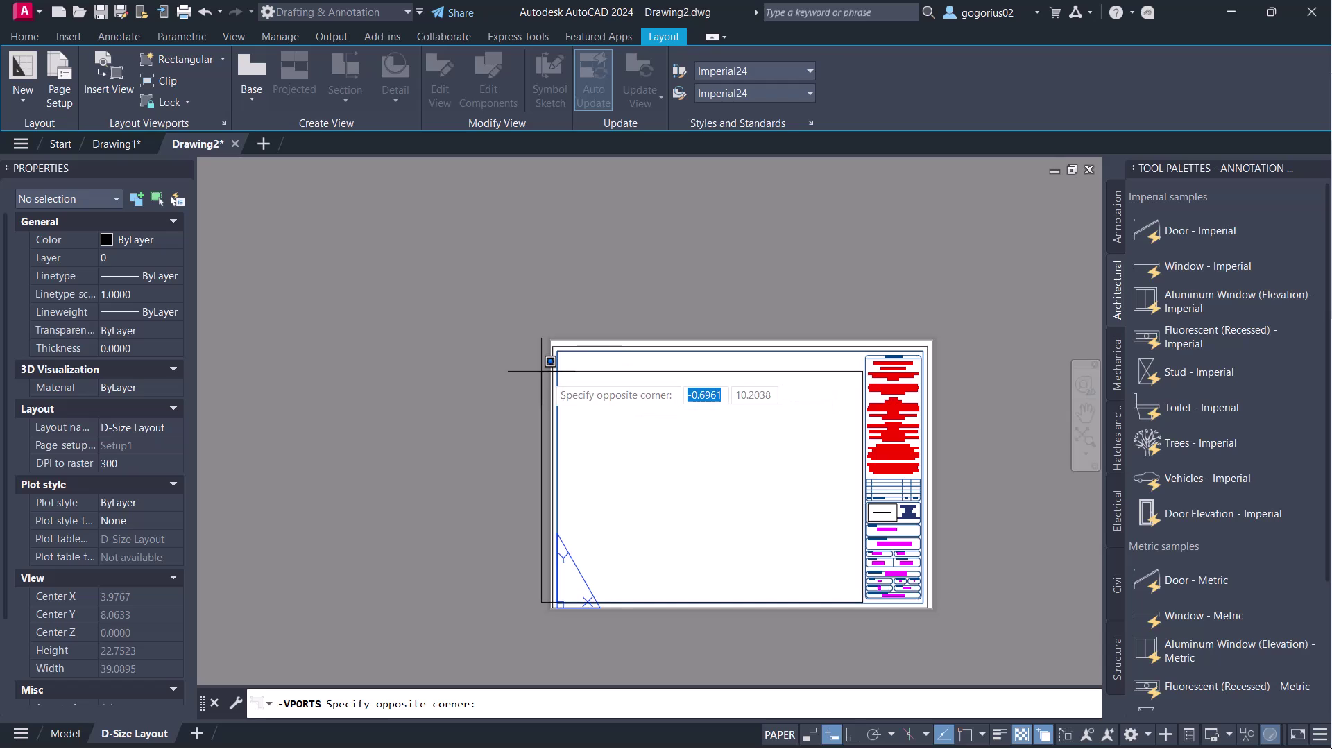
click(561, 337)
scroll(473, 296, down, 5)
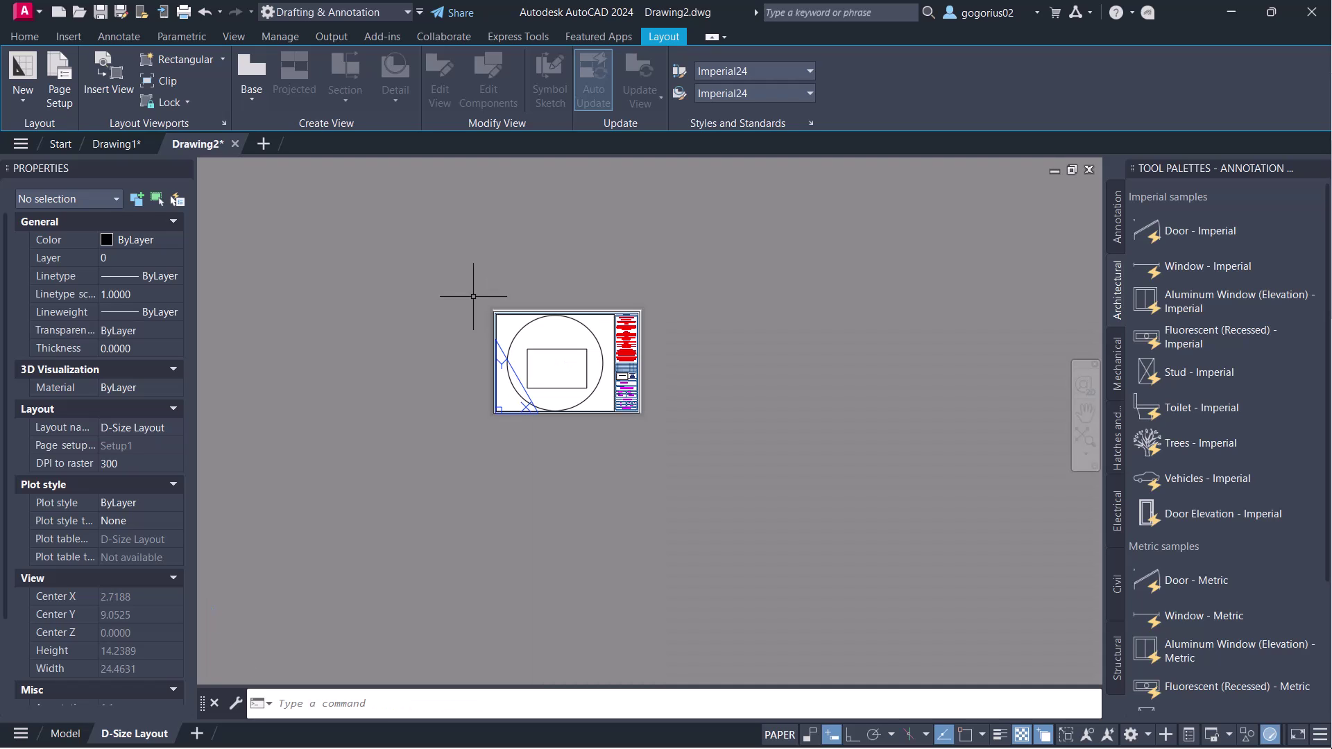
- Activate the new viewport to check the rectangle and circle shown in it, and return to paper space
scroll(538, 366, up, 2)
double_click(549, 362)
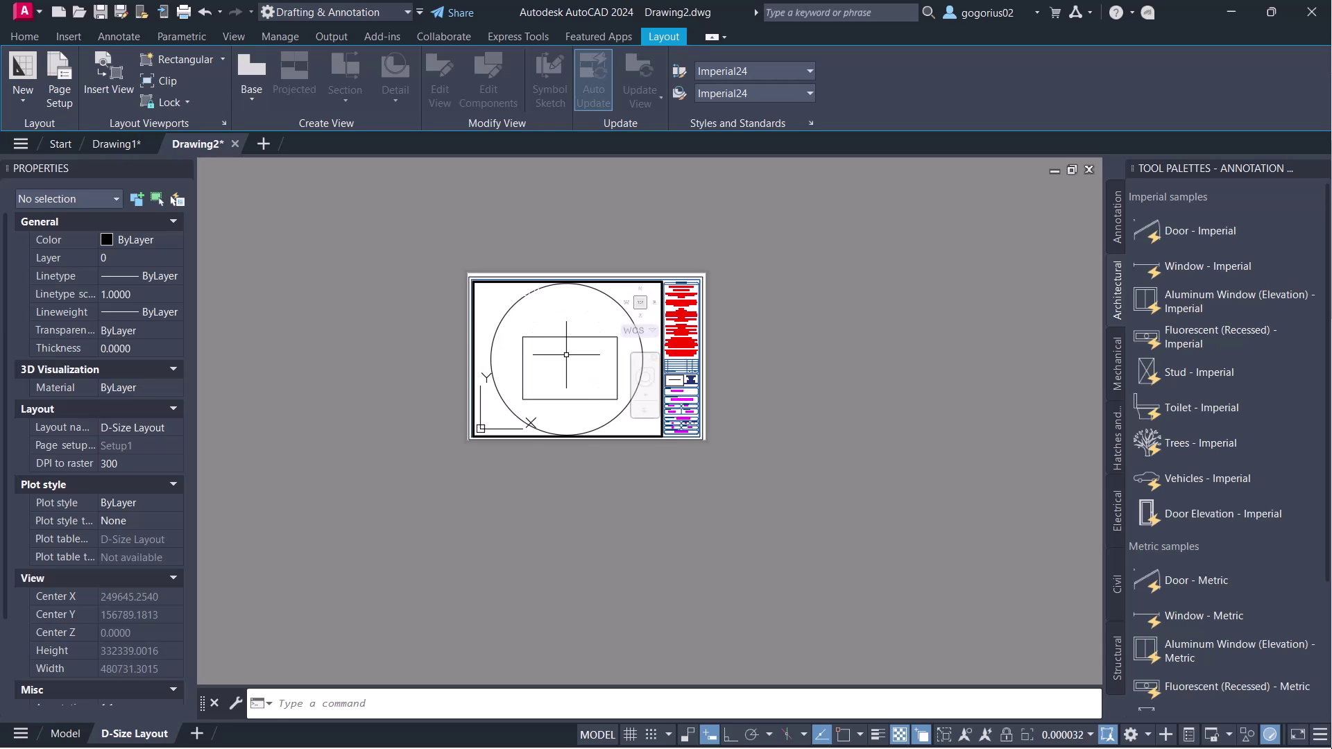
scroll(566, 355, down, 1)
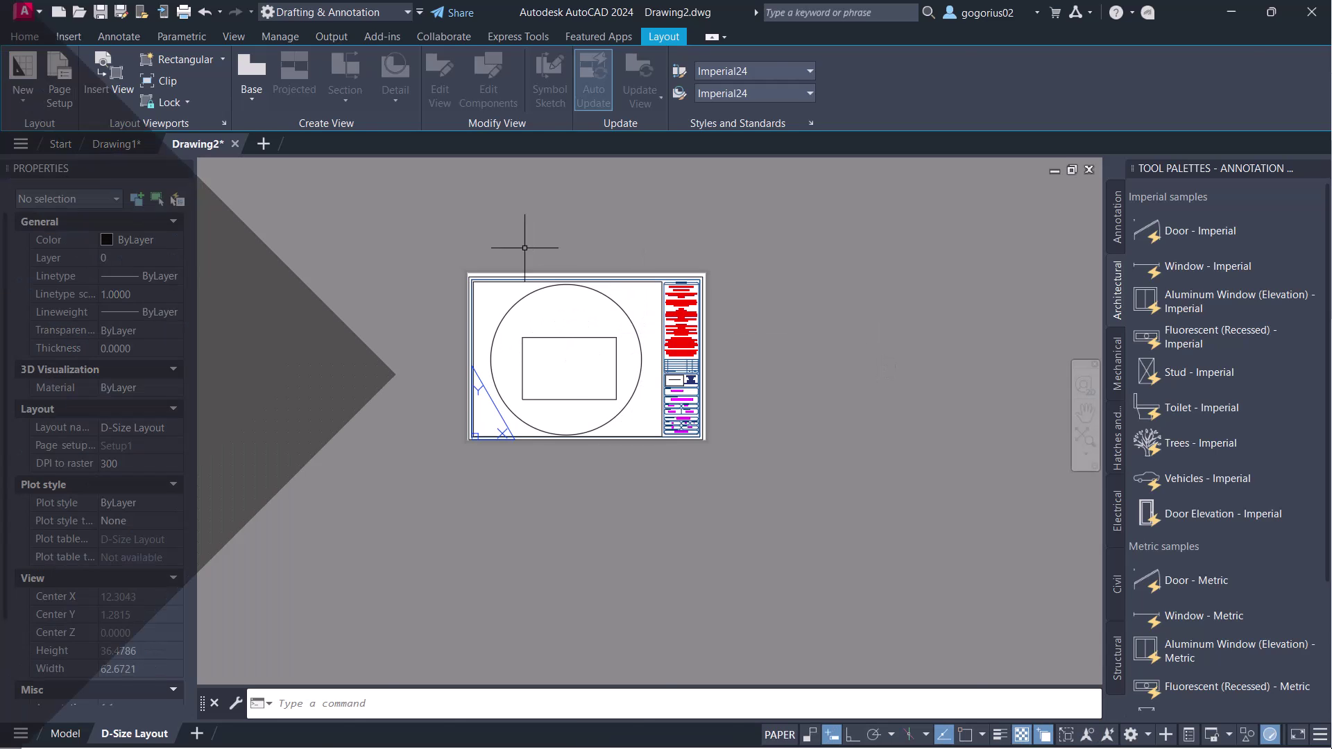